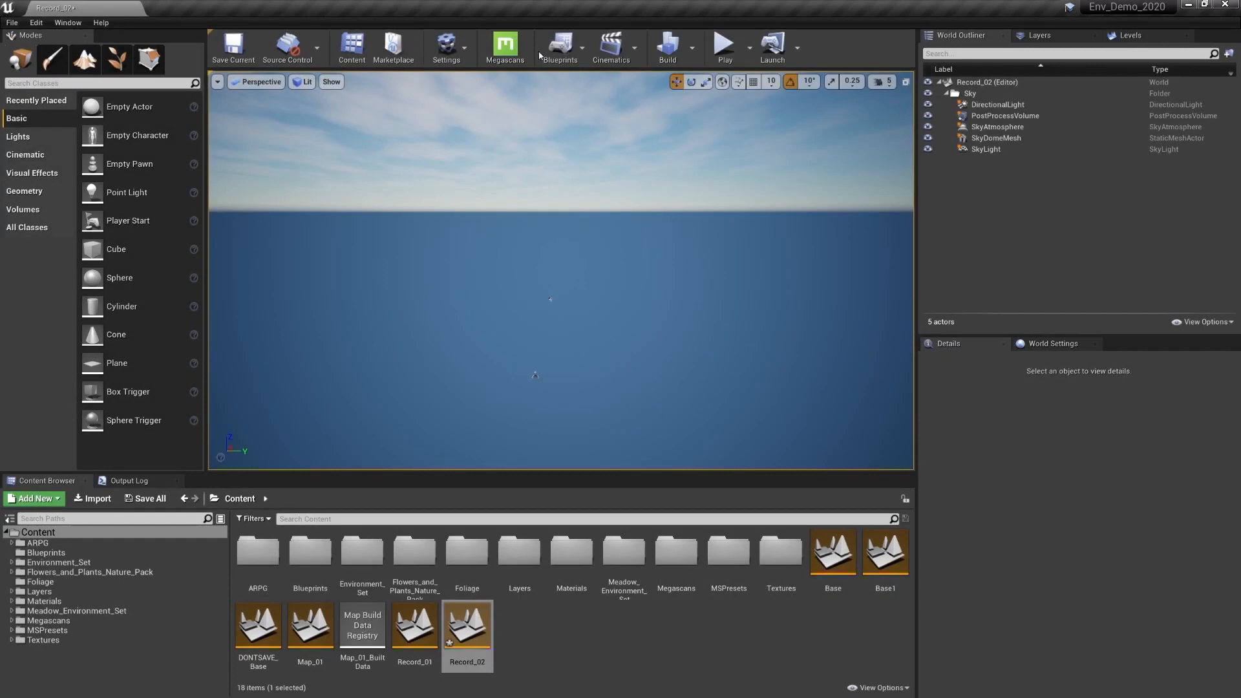
- Search the plugins for "land" and check whether the Landmass plugin is enabled
{"action": "left_click", "coordinate": [446, 49]}
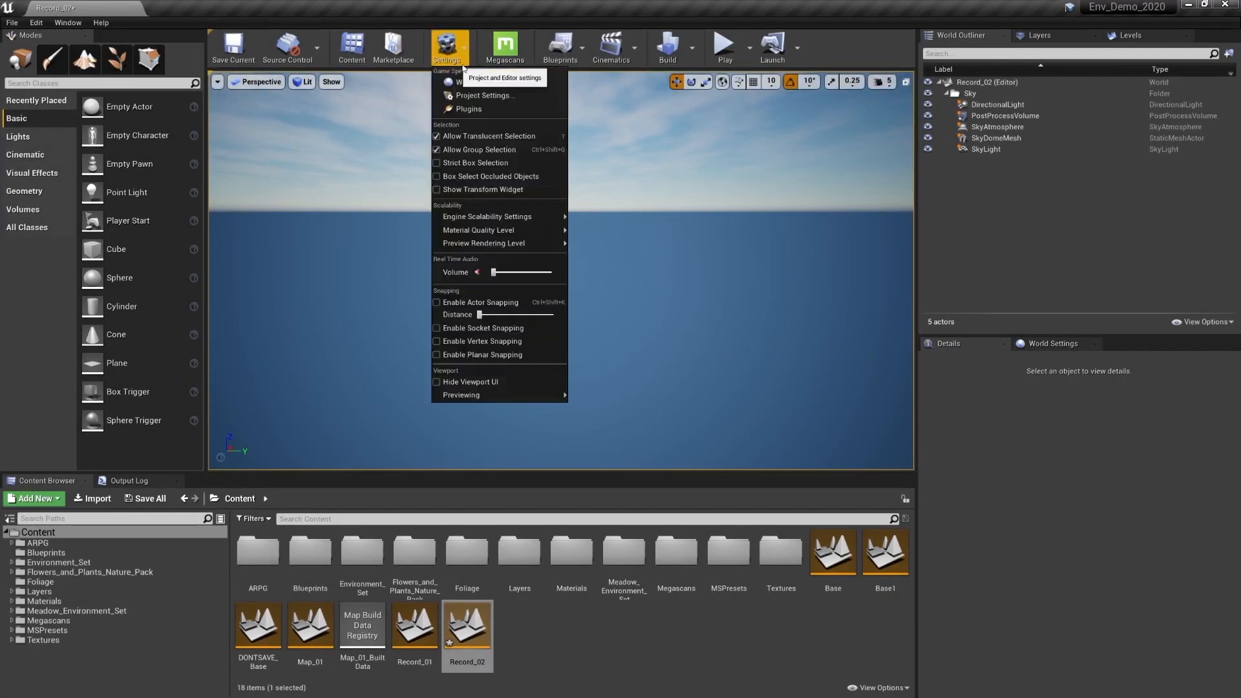
{"action": "left_click", "coordinate": [469, 110]}
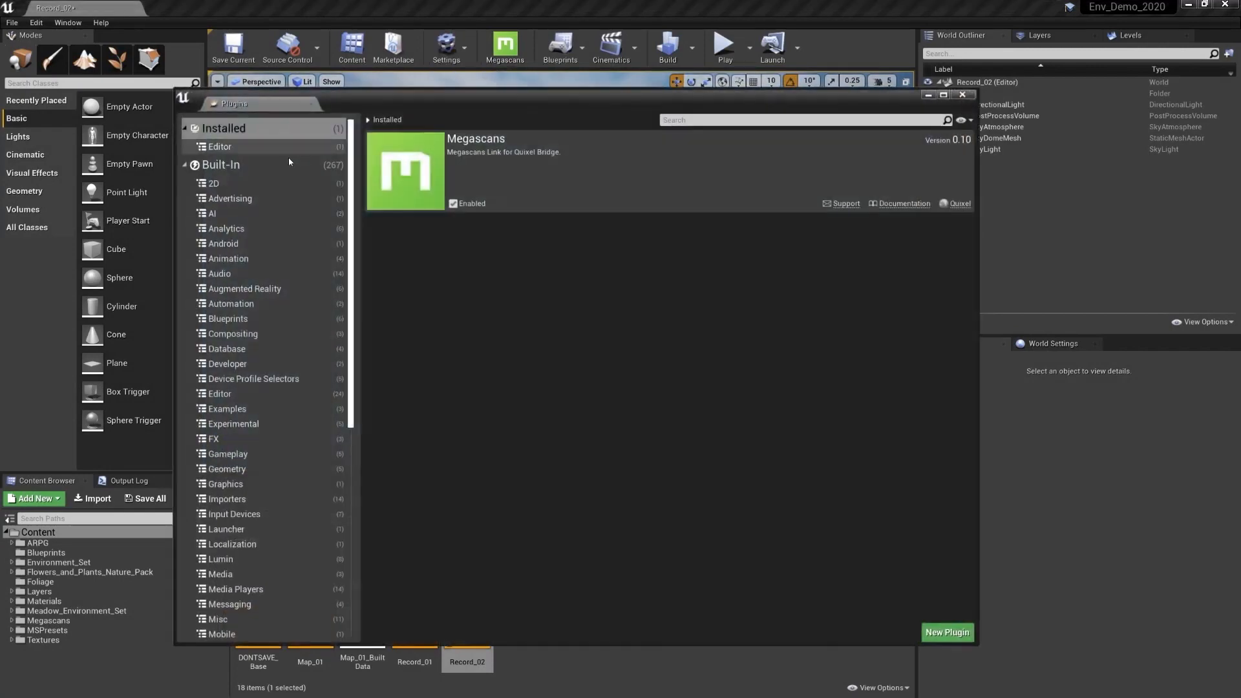
{"action": "left_click", "coordinate": [692, 120]}
{"action": "type", "text": "land"}
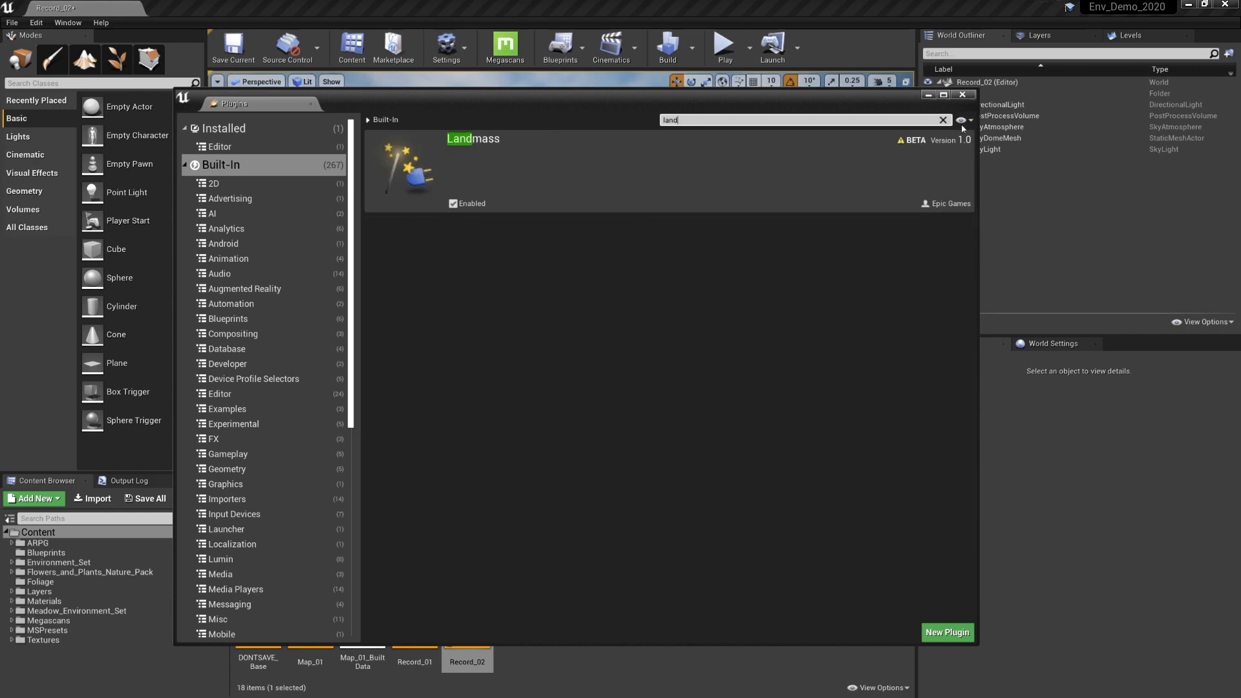
{"action": "left_click", "coordinate": [963, 95]}
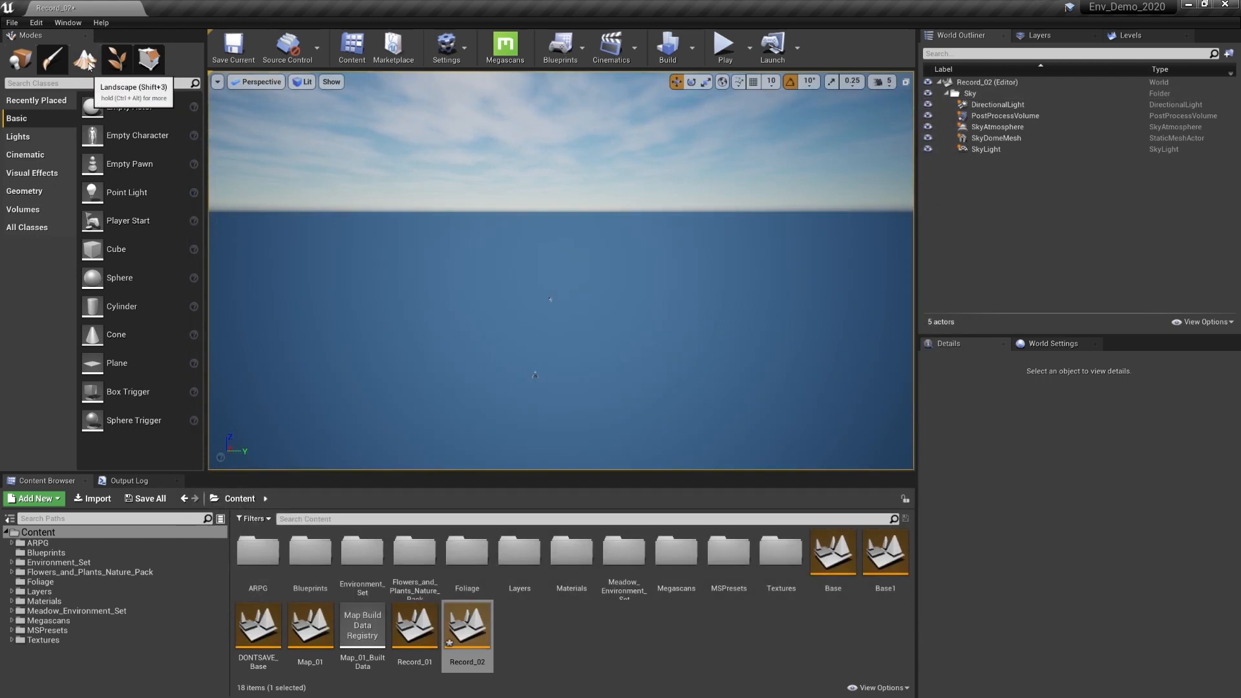
- Create a new landscape with edit layers enabled and the M_Landscape material
{"action": "left_click", "coordinate": [86, 60]}
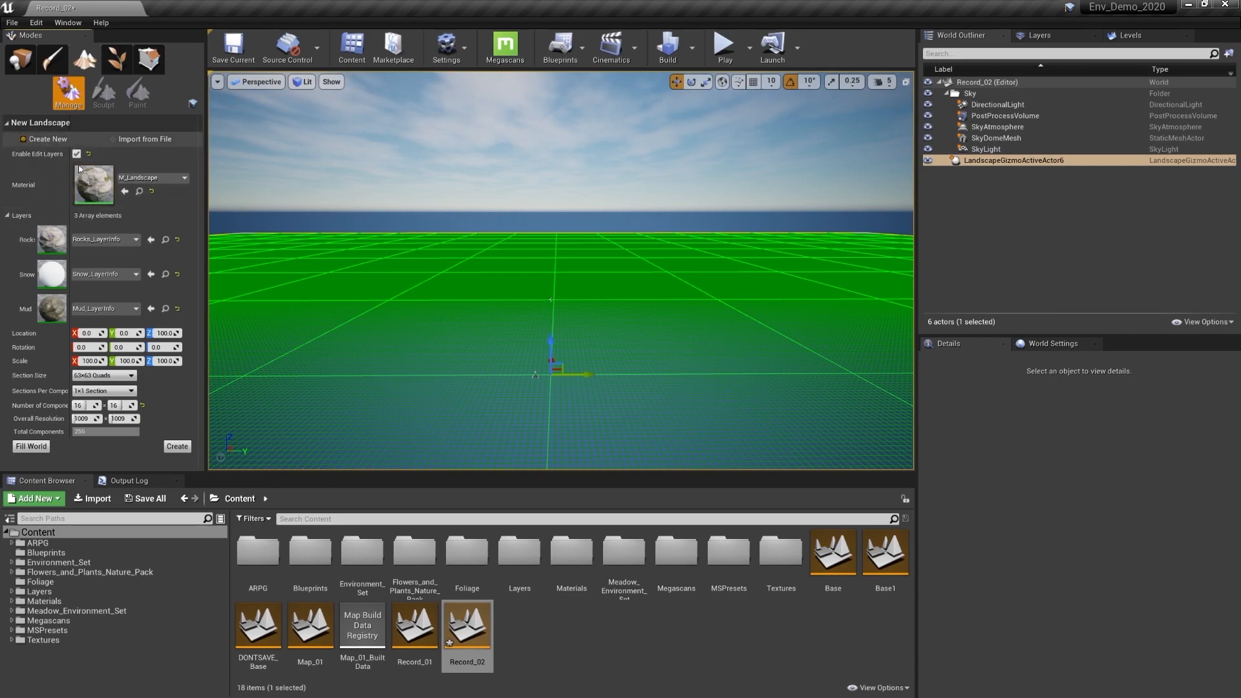
{"action": "left_click", "coordinate": [177, 448]}
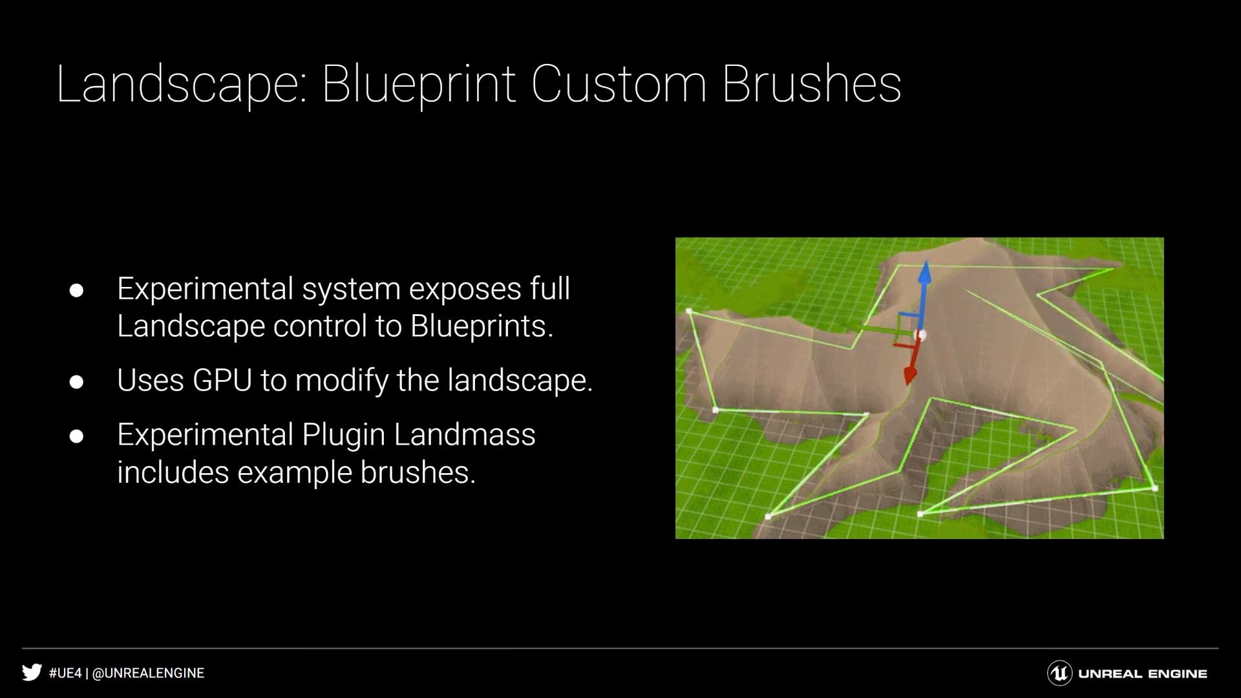
{"action": "key", "text": "Right"}
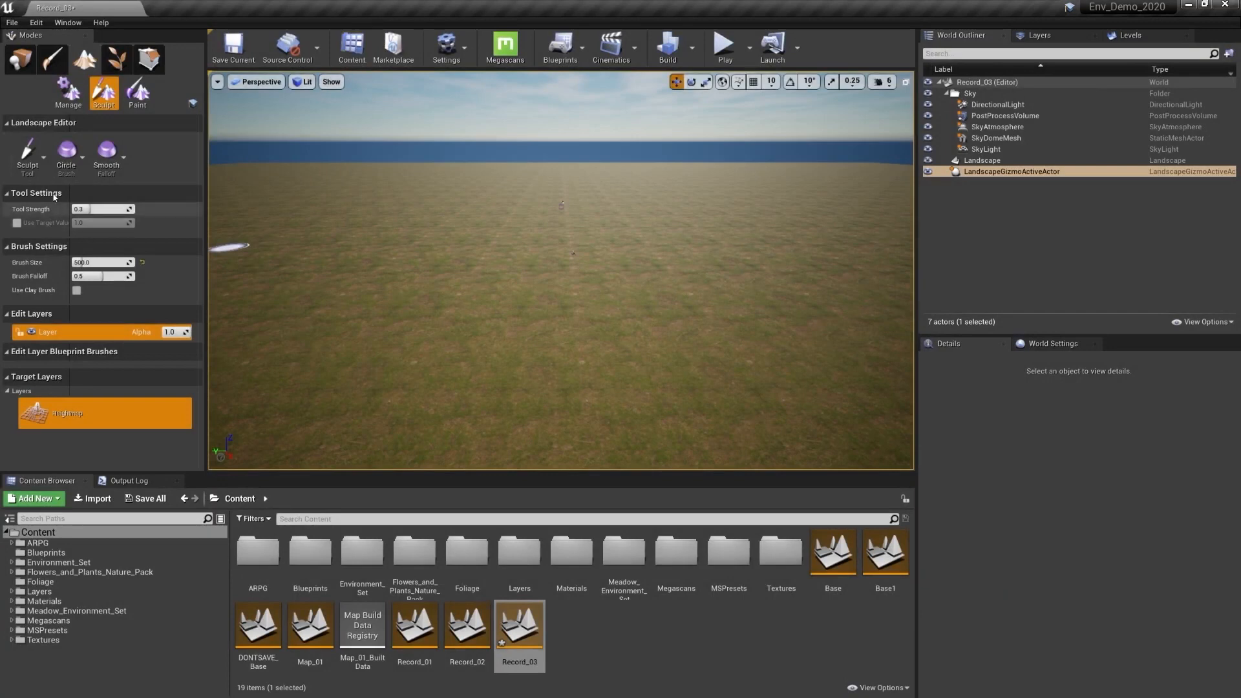
- Place a CustomBrush_Landmass blueprint brush on the landscape using the Blueprint Brushes sculpting tool
{"action": "left_click", "coordinate": [27, 155]}
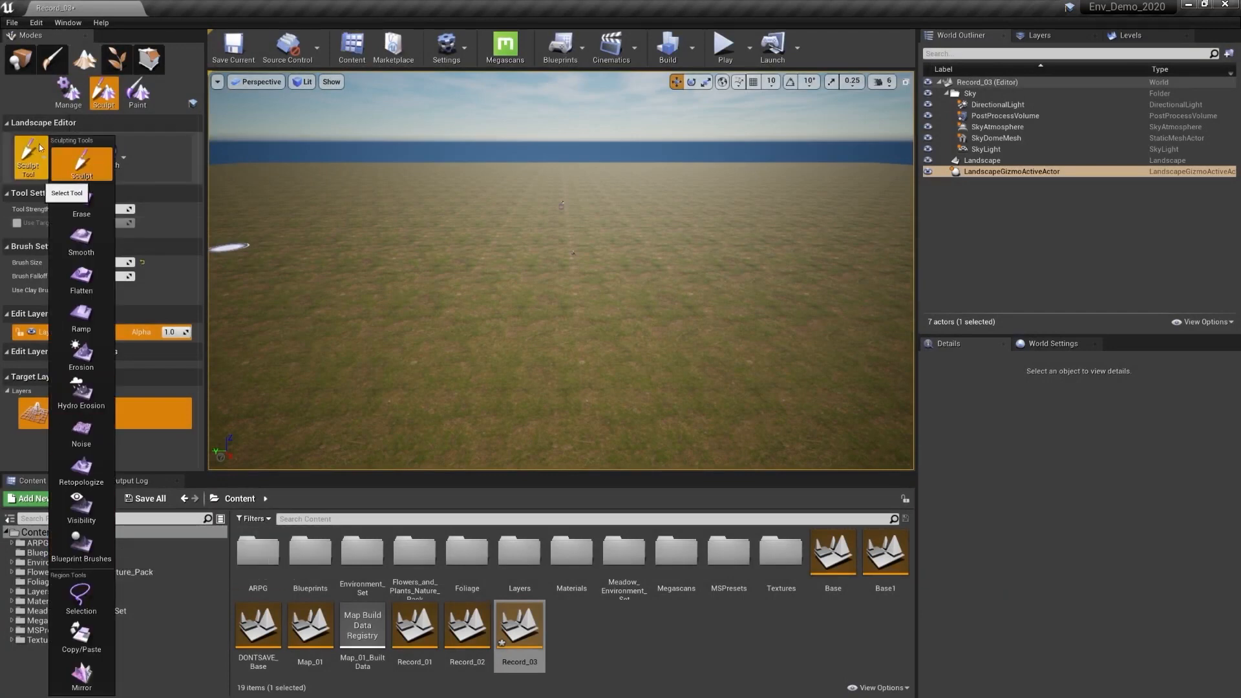
{"action": "left_click", "coordinate": [97, 553]}
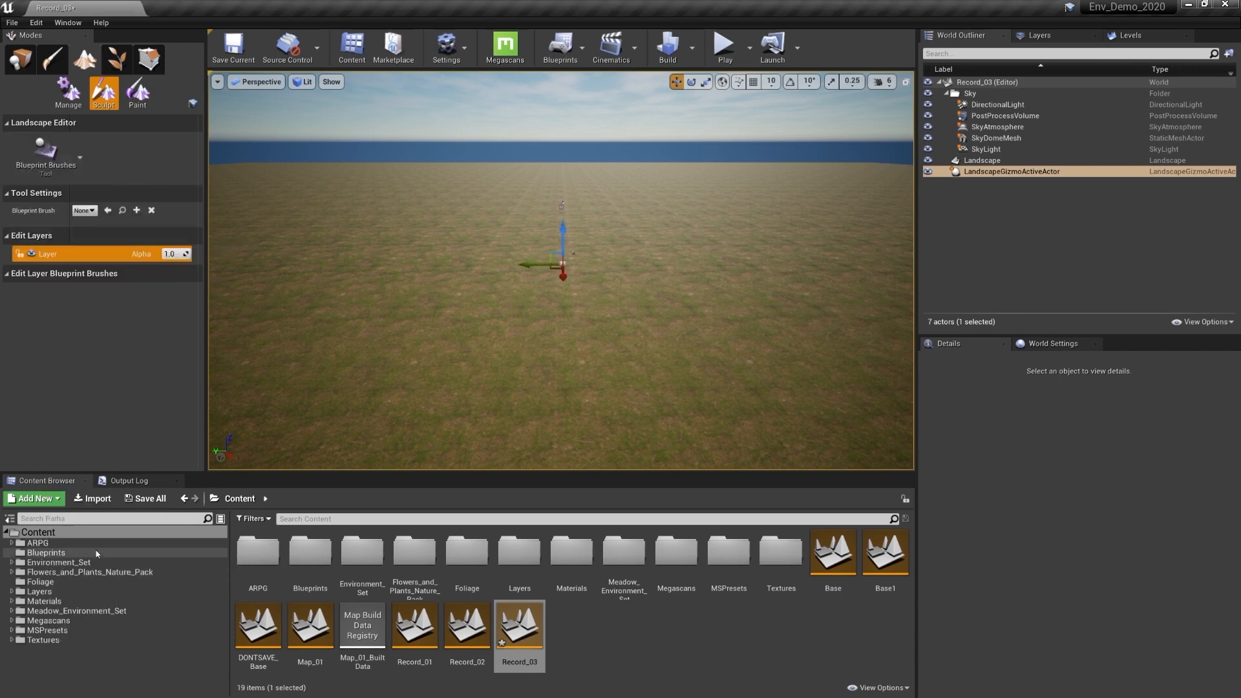
{"action": "left_click", "coordinate": [84, 210]}
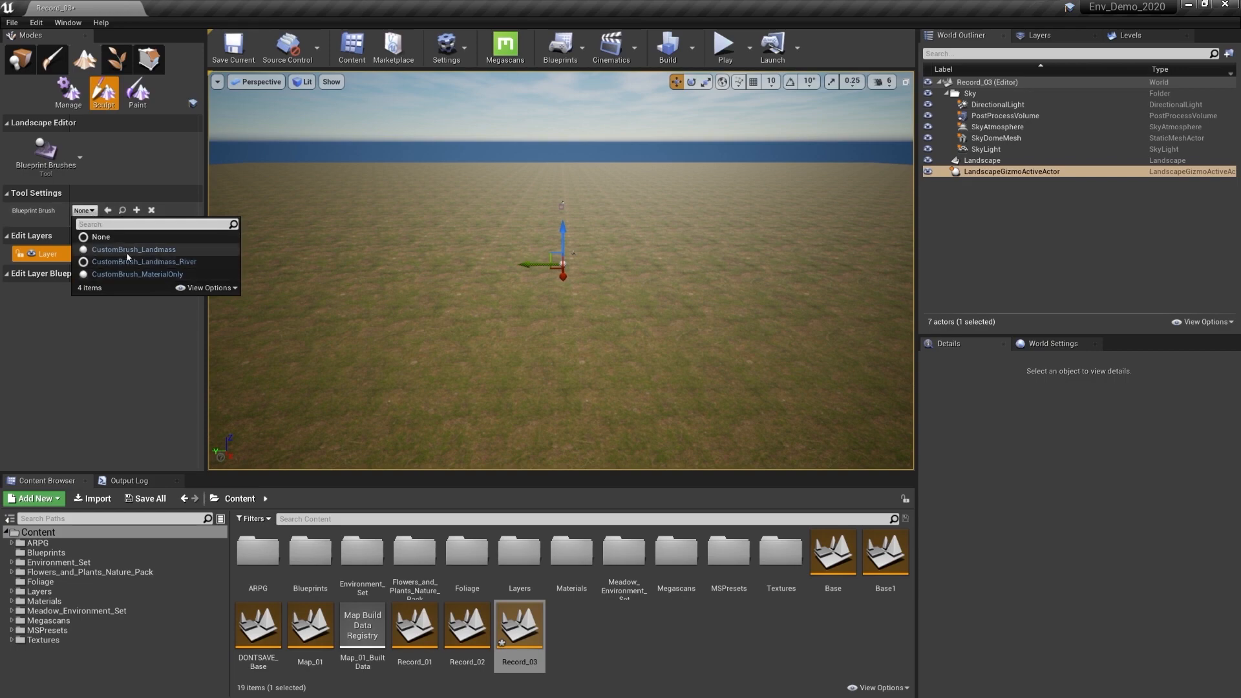
{"action": "left_click", "coordinate": [149, 251]}
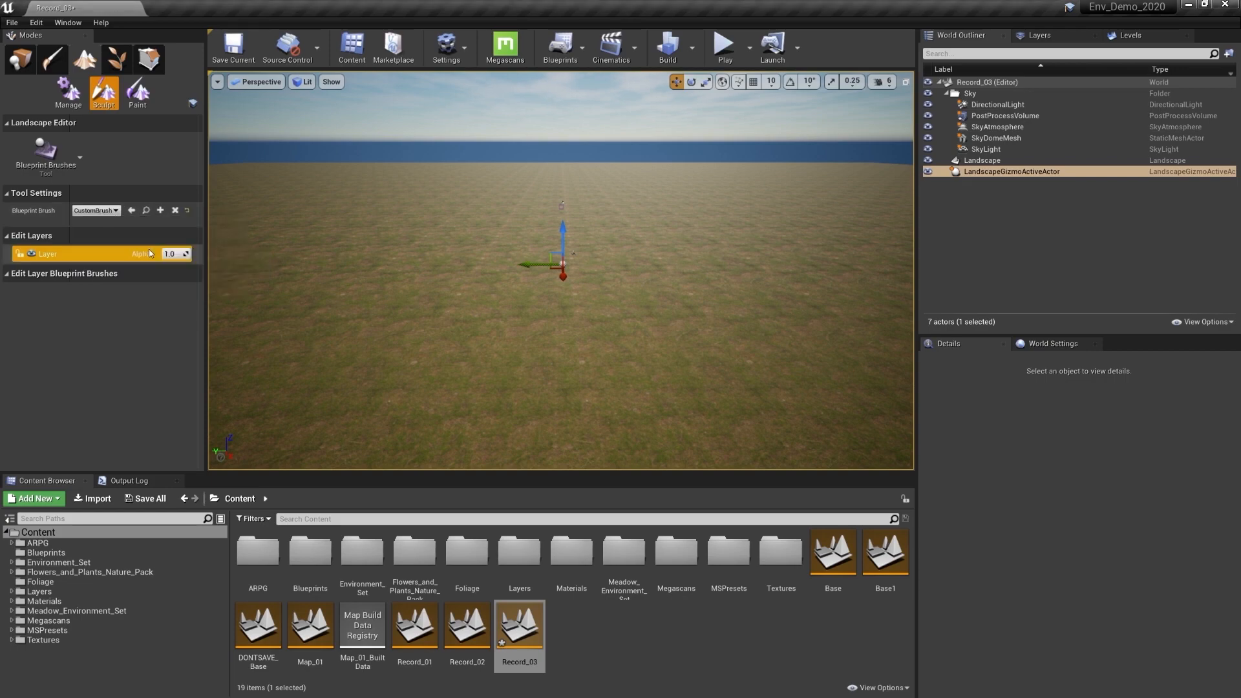
{"action": "left_click", "coordinate": [534, 290]}
{"action": "right_click_drag", "start_coordinate": [665, 302], "coordinate": [452, 349]}
{"action": "left_click_drag", "start_coordinate": [711, 326], "coordinate": [789, 295], "text": "alt"}
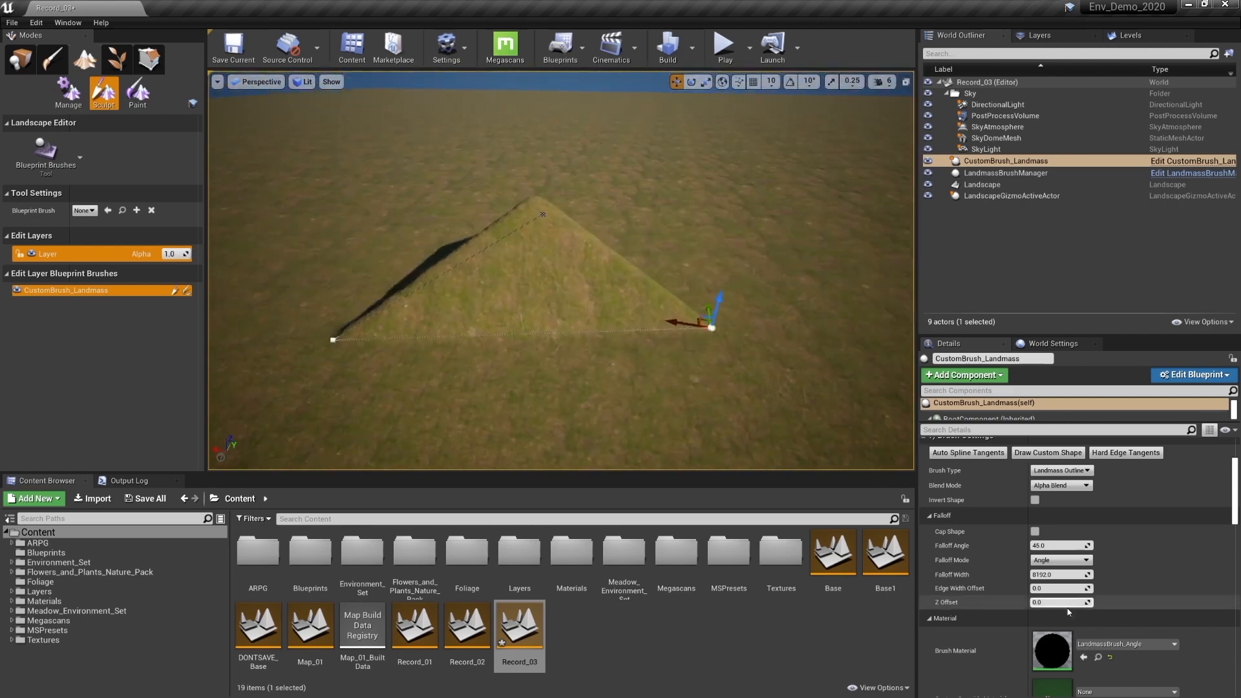
- Try a falloff angle of 60 on the landmass brush and restore it to 45
{"action": "scroll", "coordinate": [1099, 517], "scroll_direction": "down", "scroll_amount": 2}
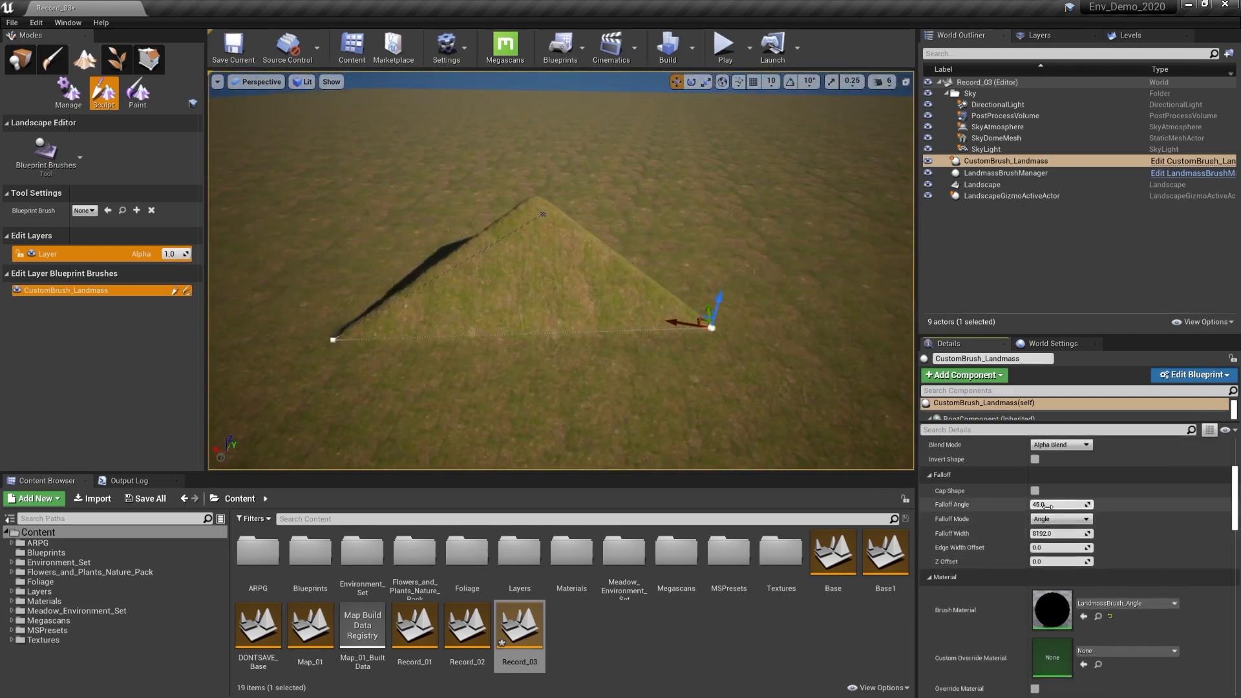
{"action": "left_click", "coordinate": [1048, 505]}
{"action": "type", "text": "60"}
{"action": "key", "text": "Return"}
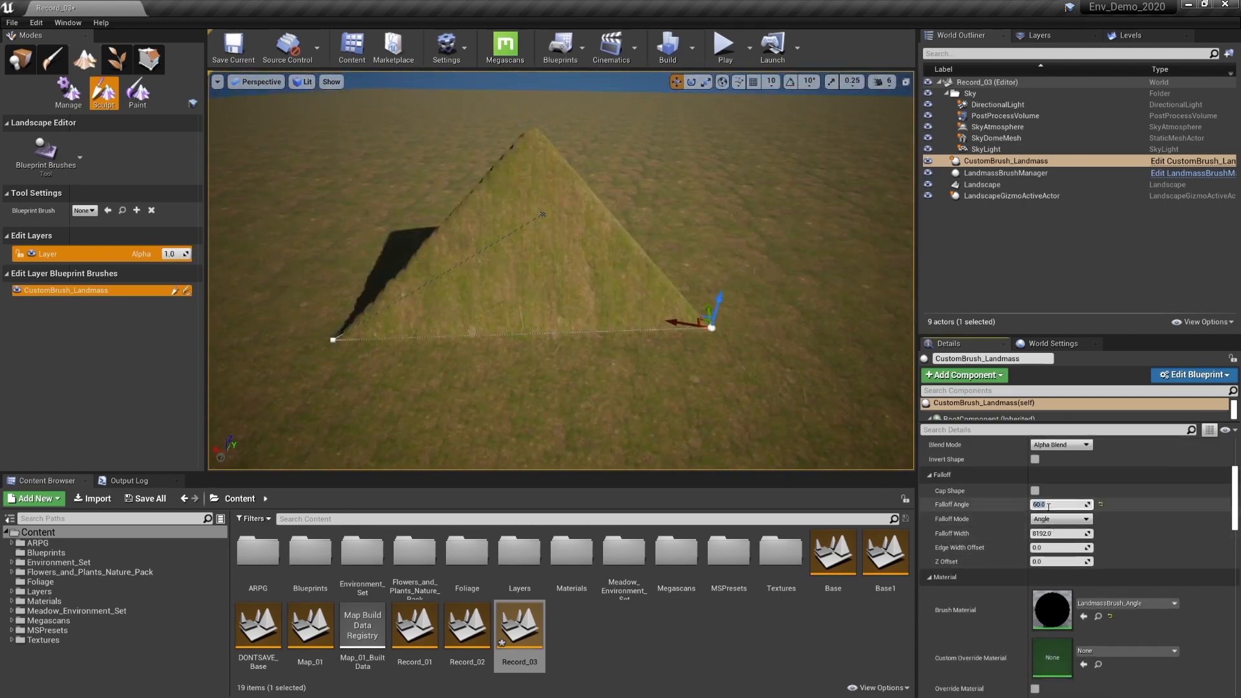
{"action": "type", "text": "45"}
{"action": "key", "text": "Return"}
- Try the Cap Shape option on the landmass brush while changing its height, and turn the option off again
{"action": "left_click", "coordinate": [1036, 491]}
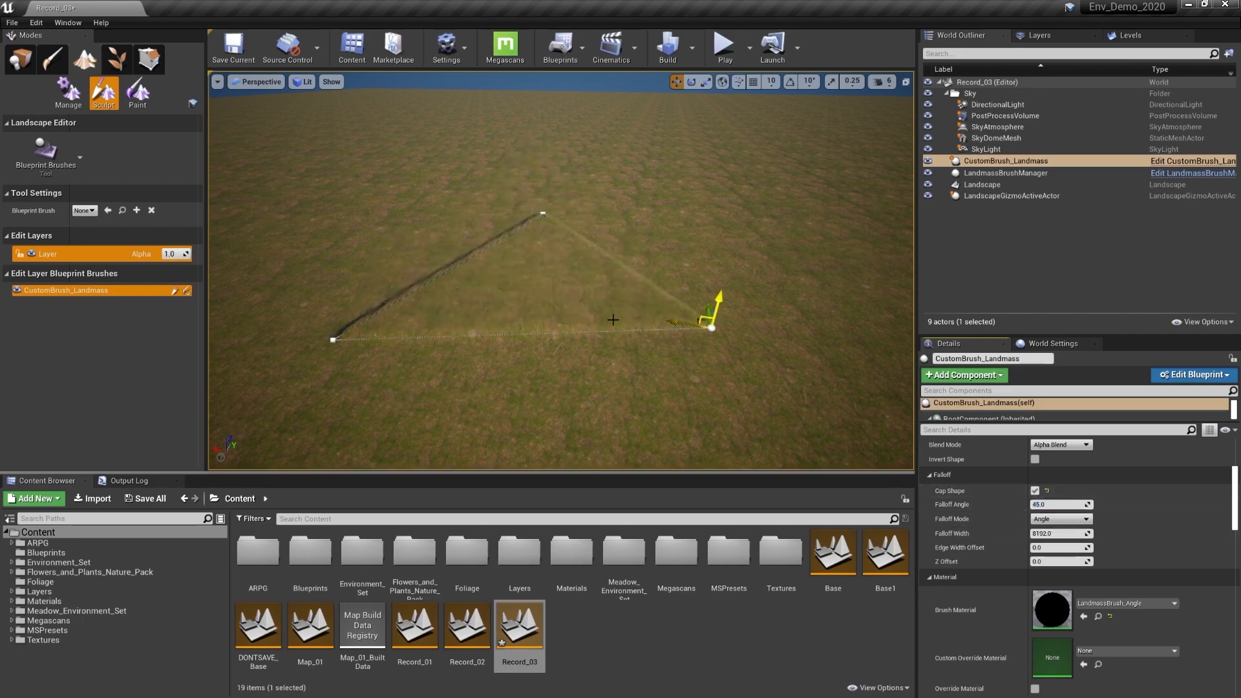
{"action": "mouse_move", "coordinate": [622, 310]}
{"action": "left_mouse_down", "text": "alt"}
{"action": "mouse_move", "coordinate": [715, 283]}
{"action": "mouse_move", "coordinate": [726, 243]}
{"action": "left_mouse_up", "text": "alt"}
{"action": "left_click_drag", "start_coordinate": [714, 341], "coordinate": [582, 284], "text": "alt"}
{"action": "left_click_drag", "start_coordinate": [392, 212], "coordinate": [746, 327], "text": "alt"}
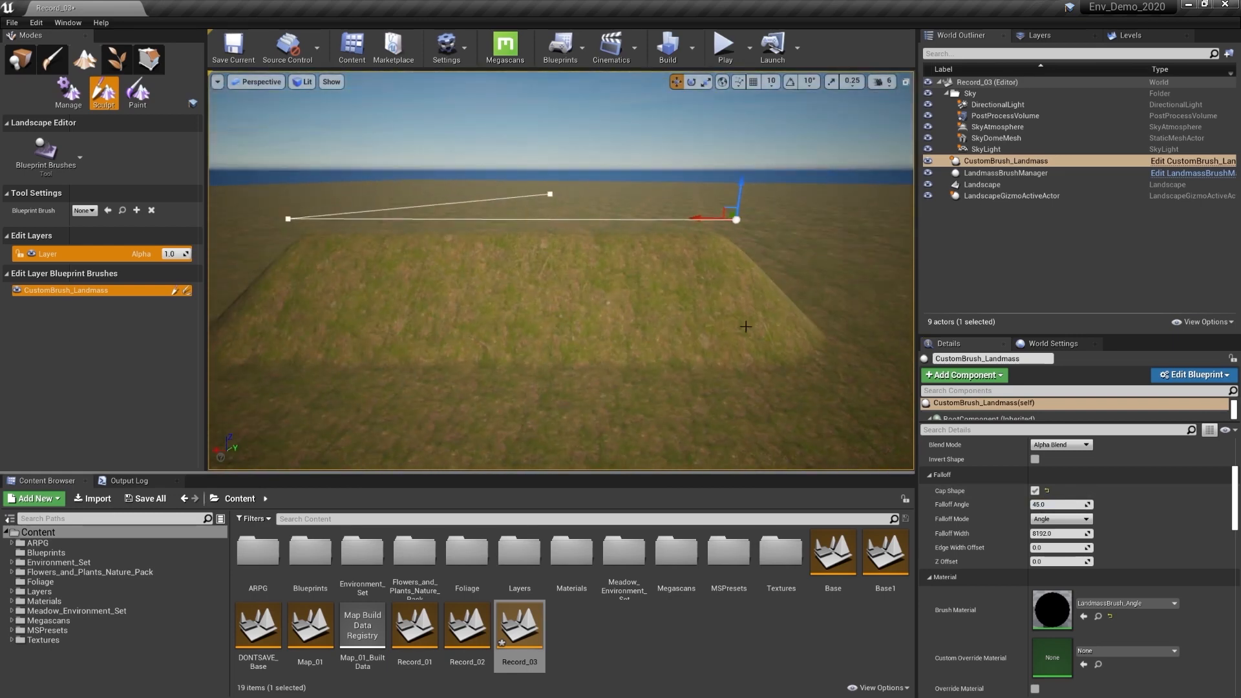
{"action": "left_click_drag", "start_coordinate": [741, 183], "coordinate": [735, 288]}
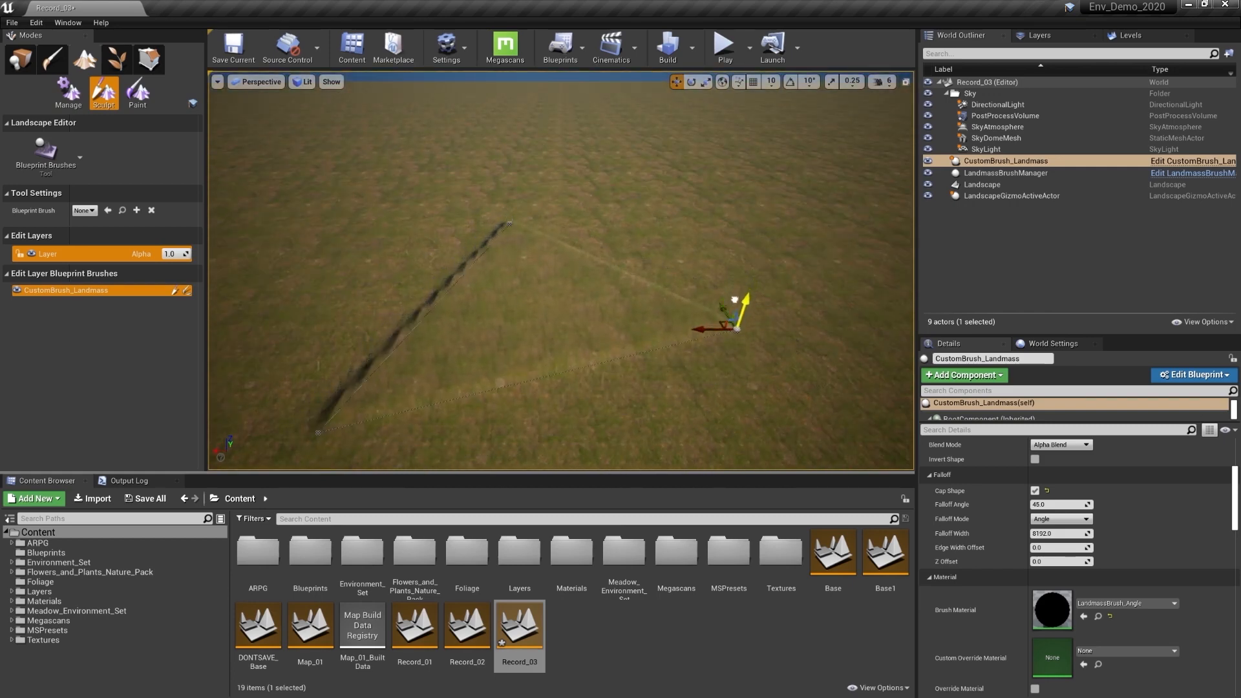
{"action": "left_click", "coordinate": [1035, 491]}
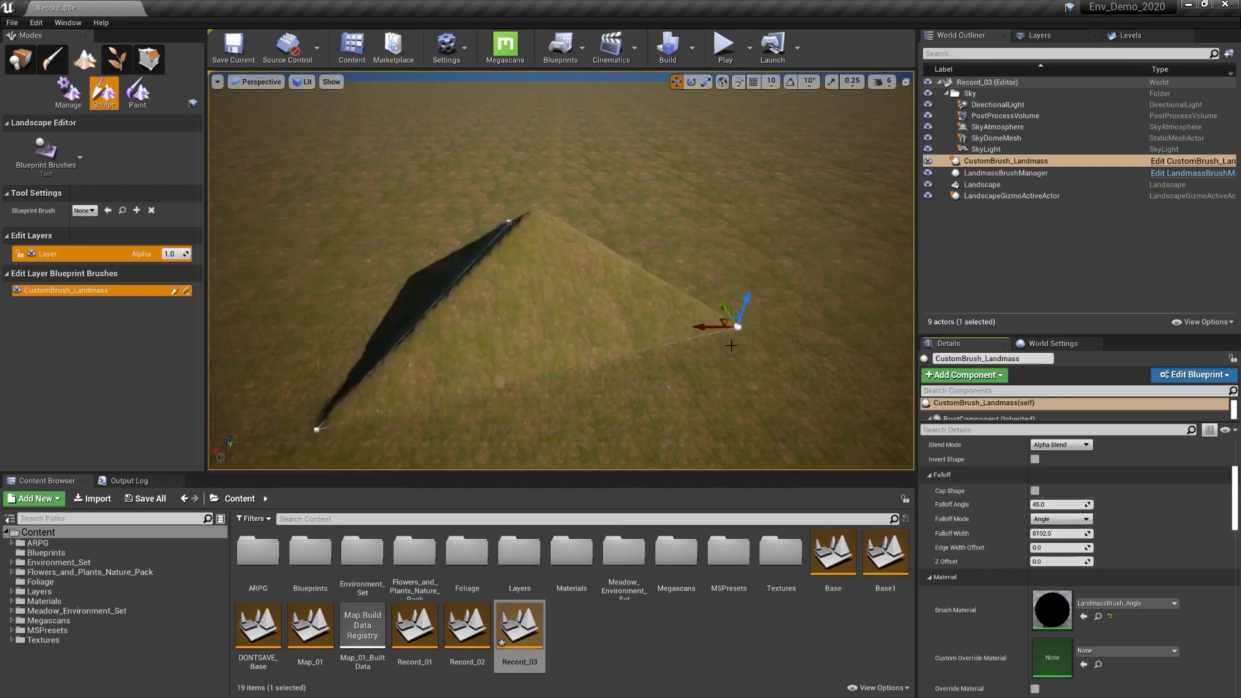
- Scale up the landmass brush to make the mountain larger
{"action": "left_click_drag", "start_coordinate": [731, 346], "coordinate": [595, 317], "text": "alt"}
{"action": "left_click_drag", "start_coordinate": [706, 297], "coordinate": [786, 259], "text": "alt"}
{"action": "scroll", "coordinate": [786, 310], "scroll_direction": "down", "scroll_amount": 4}
{"action": "scroll", "coordinate": [786, 310], "scroll_direction": "up", "scroll_amount": 2}
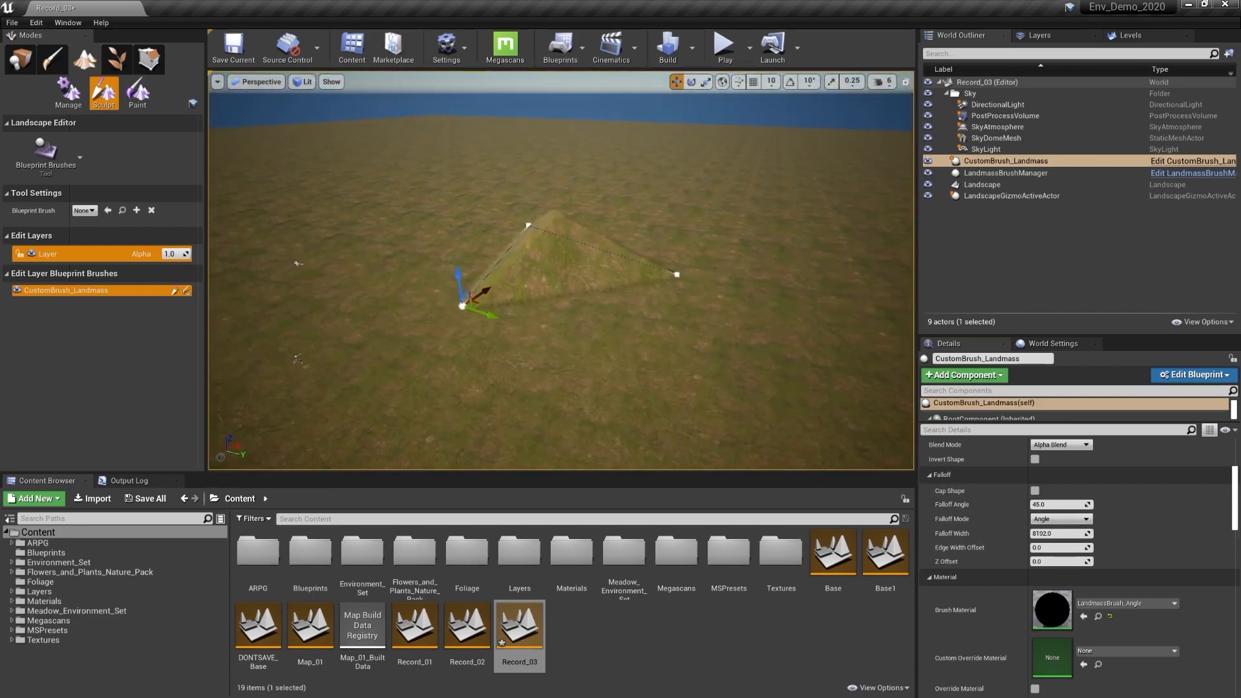
{"action": "left_click_drag", "start_coordinate": [1238, 503], "coordinate": [1240, 564]}
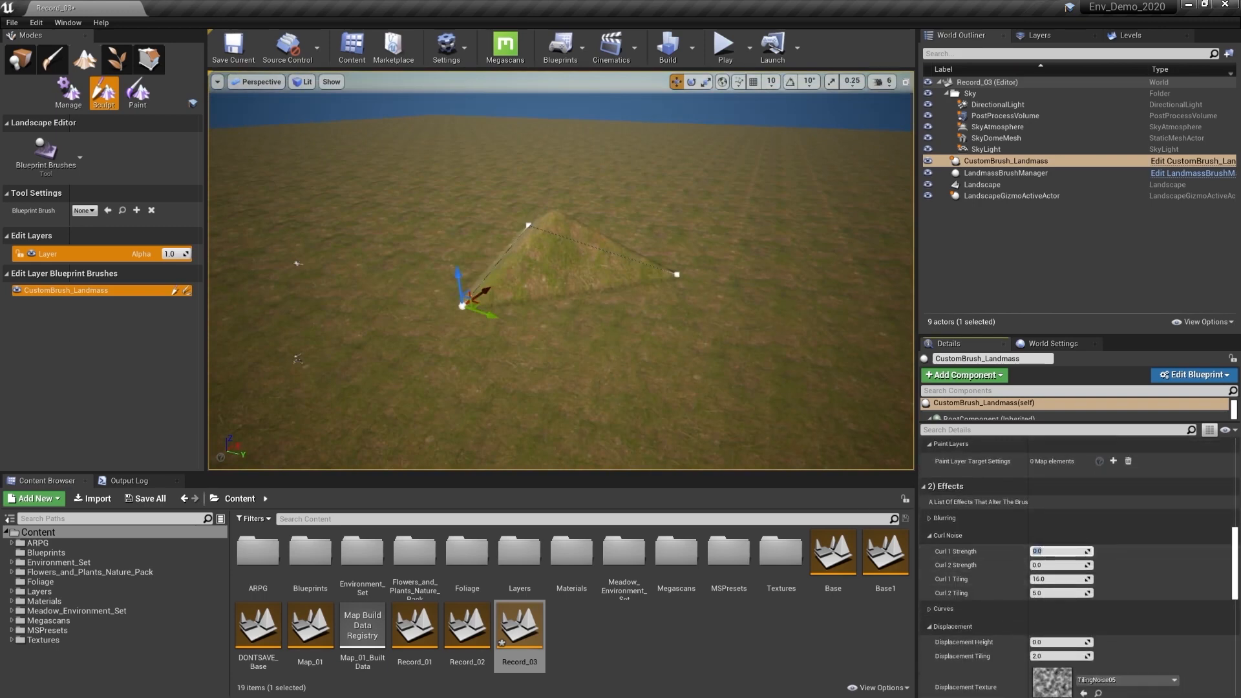
{"action": "right_click_drag", "start_coordinate": [483, 316], "coordinate": [474, 321]}
{"action": "key", "text": "r"}
{"action": "left_click_drag", "start_coordinate": [478, 303], "coordinate": [543, 258]}
{"action": "key", "text": "f"}
{"action": "mouse_move", "coordinate": [491, 291]}
{"action": "left_mouse_down", "text": "alt"}
{"action": "mouse_move", "coordinate": [498, 368]}
{"action": "mouse_move", "coordinate": [498, 304]}
{"action": "left_mouse_up", "text": "alt"}
- Try enlarging the landmass brush further and undo that last scaling
{"action": "left_click_drag", "start_coordinate": [409, 321], "coordinate": [455, 286]}
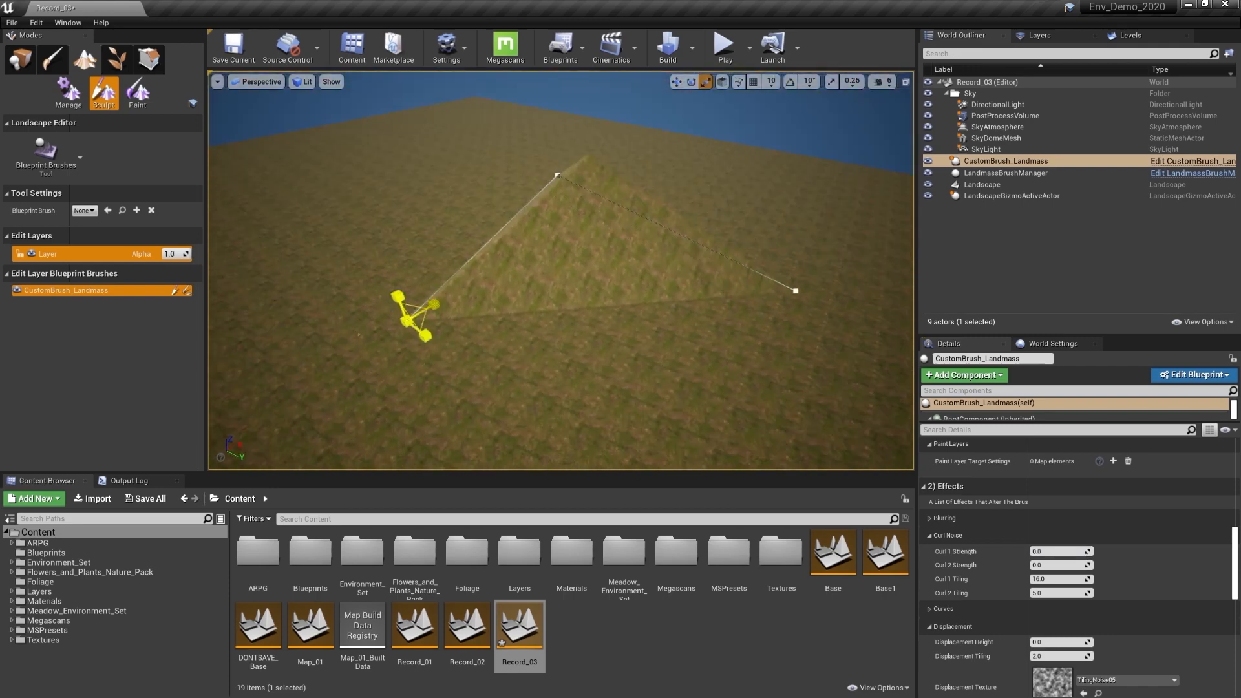
{"action": "left_click_drag", "start_coordinate": [625, 325], "coordinate": [627, 382], "text": "alt"}
{"action": "key", "text": "ctrl+z"}
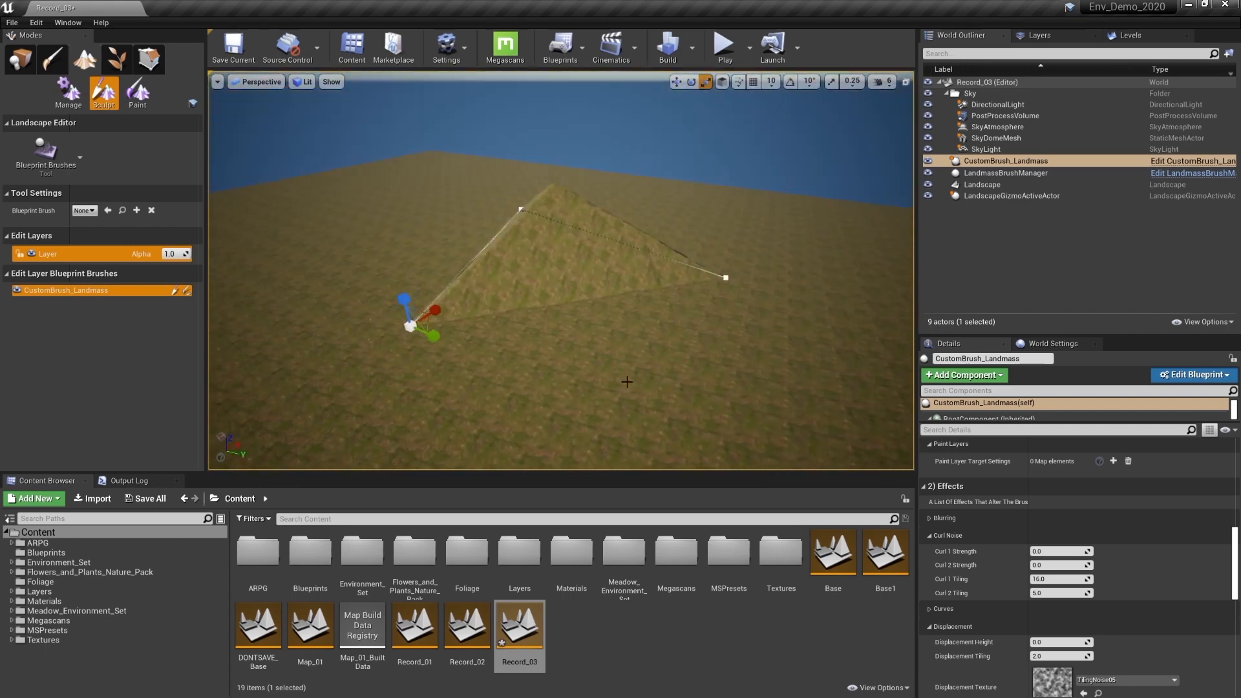
- Set the landmass brush's Curl 1 Strength to 0.5 and Curl 2 Strength to 0.15
{"action": "left_click", "coordinate": [1039, 552]}
{"action": "type", "text": ".5"}
{"action": "key", "text": "Return"}
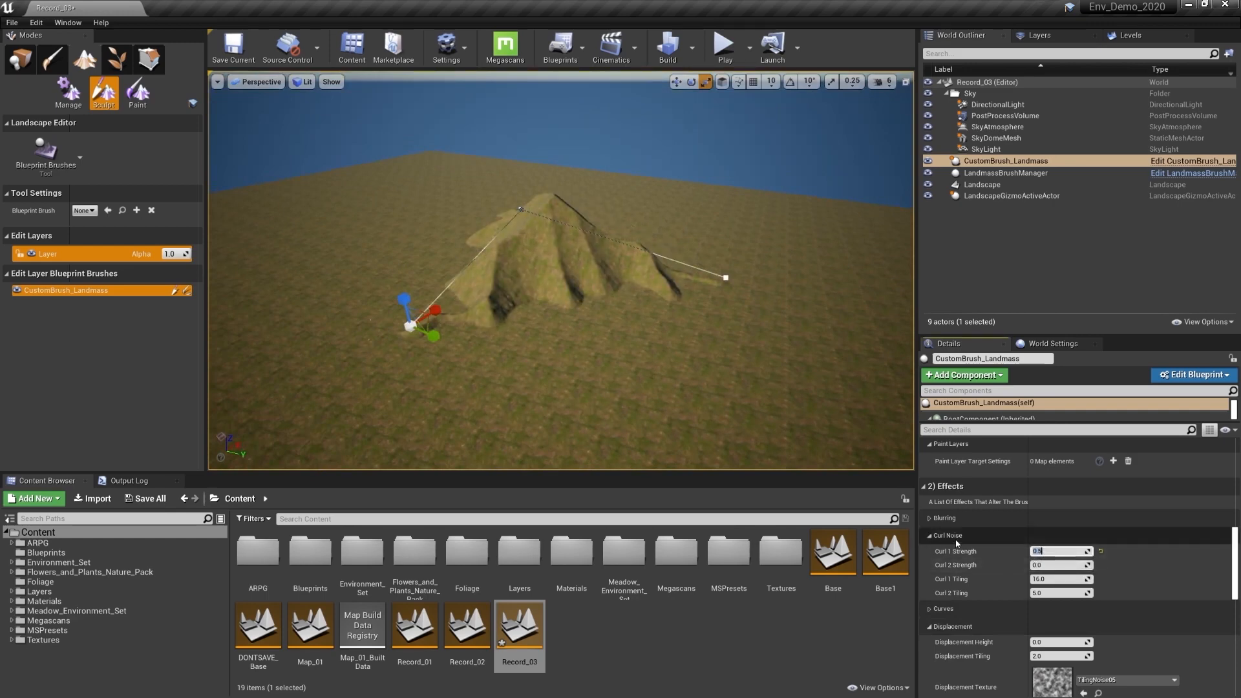
{"action": "left_click", "coordinate": [1038, 565]}
{"action": "type", "text": ".15"}
{"action": "key", "text": "Return"}
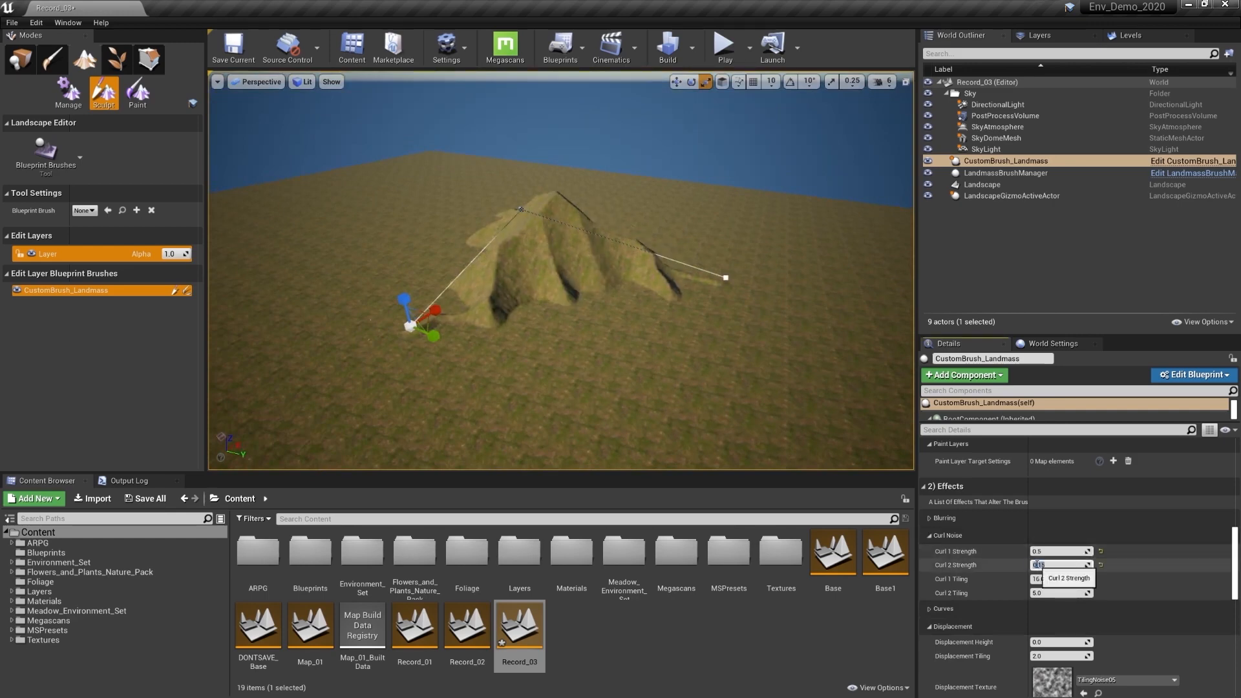
- Set the landmass brush's Curl 1 Tiling to 24
{"action": "mouse_move", "coordinate": [655, 326]}
{"action": "left_mouse_down", "text": "alt"}
{"action": "mouse_move", "coordinate": [549, 327]}
{"action": "mouse_move", "coordinate": [663, 327]}
{"action": "left_mouse_up", "text": "alt"}
{"action": "left_click_drag", "start_coordinate": [799, 297], "coordinate": [597, 372], "text": "alt"}
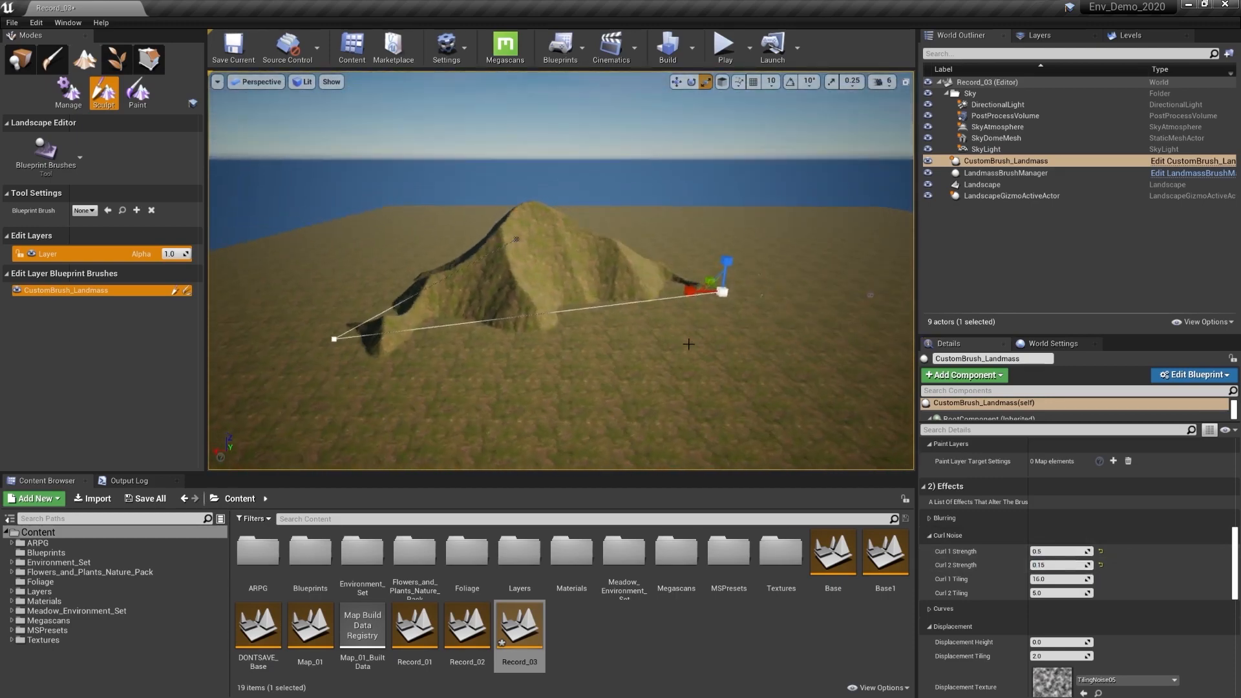
{"action": "mouse_move", "coordinate": [688, 344]}
{"action": "left_mouse_down", "text": "alt"}
{"action": "mouse_move", "coordinate": [688, 291]}
{"action": "mouse_move", "coordinate": [695, 362]}
{"action": "mouse_move", "coordinate": [685, 349]}
{"action": "left_mouse_up", "text": "alt"}
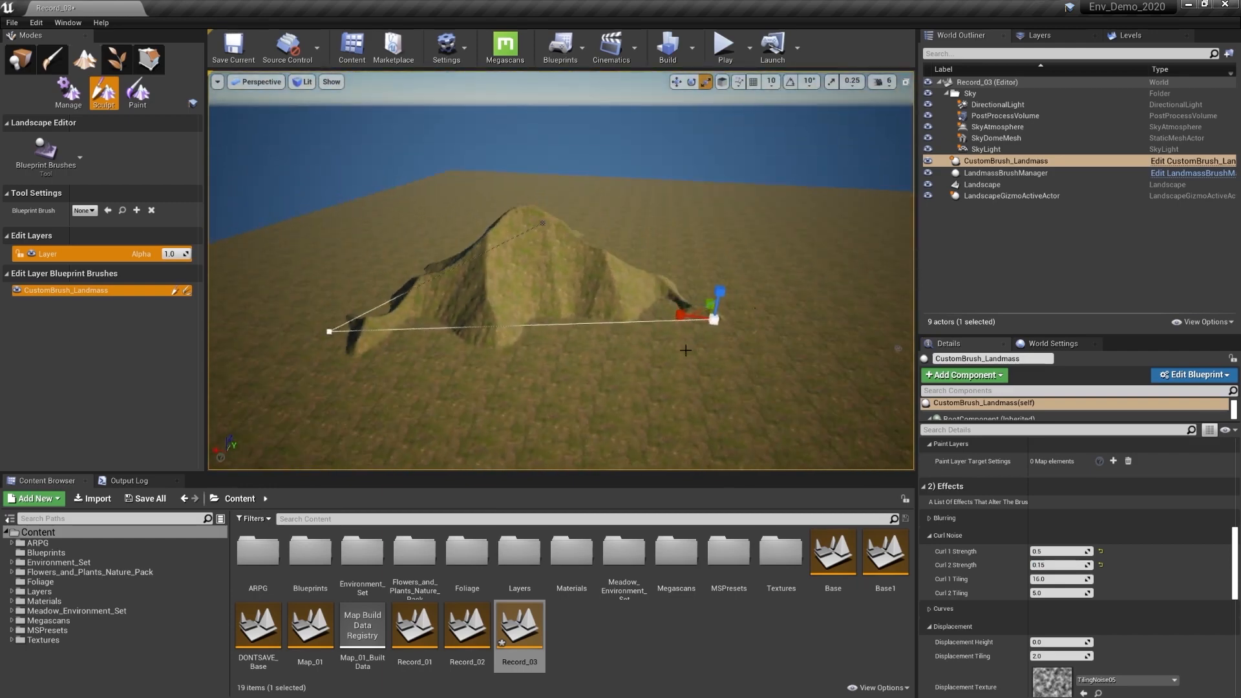
{"action": "left_click", "coordinate": [1061, 580]}
{"action": "key", "text": "Return"}
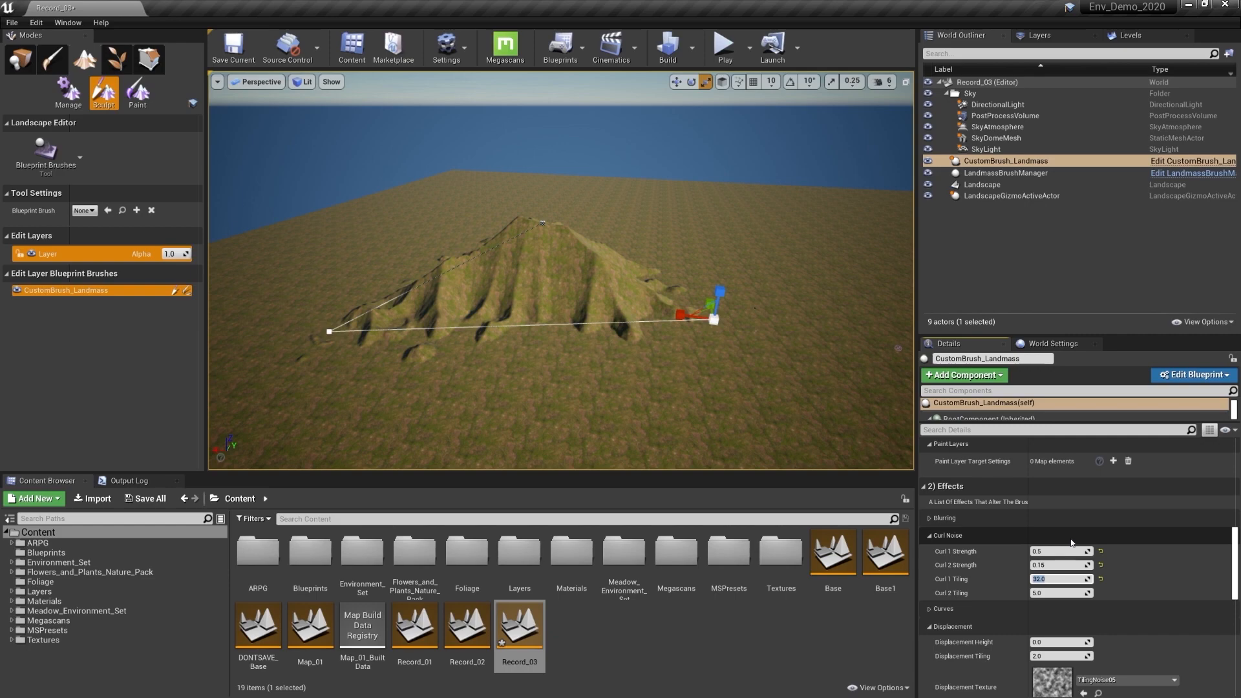
{"action": "key", "text": "Return"}
{"action": "left_click_drag", "start_coordinate": [600, 318], "coordinate": [575, 304], "text": "alt"}
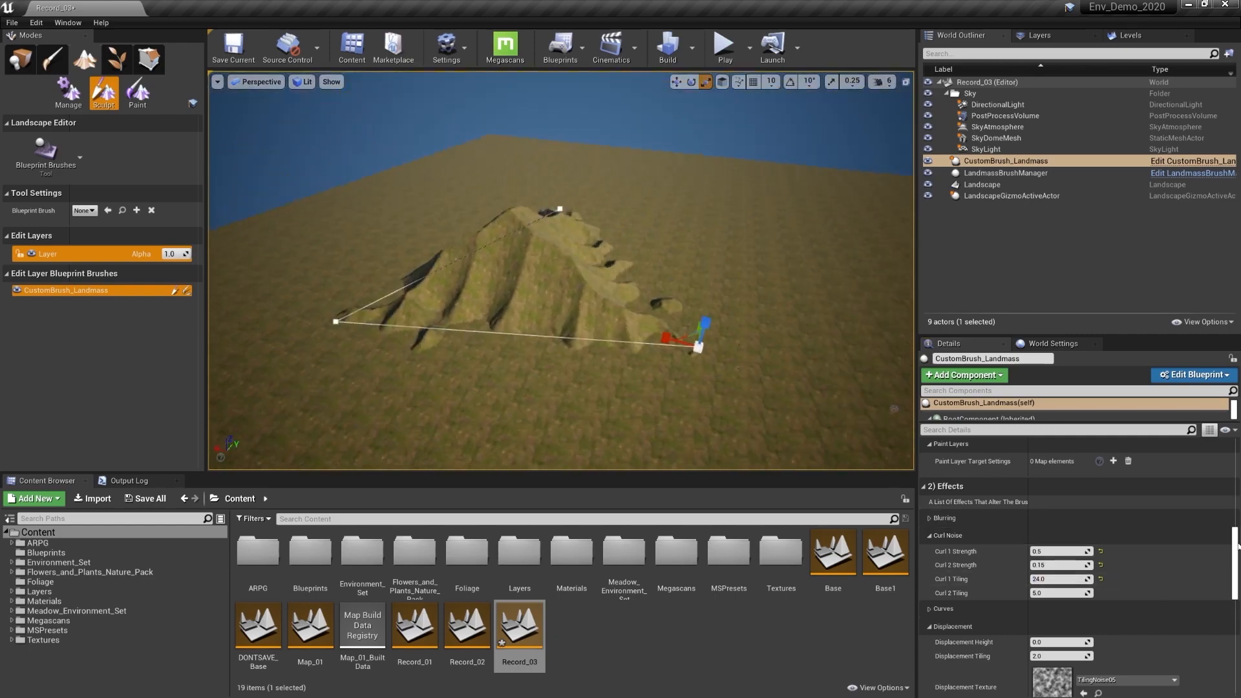
- Set both the Inner and Outer Smooth Threshold of the brush's smooth blending to 1000
{"action": "left_click_drag", "start_coordinate": [1238, 547], "coordinate": [1238, 587]}
{"action": "left_click", "coordinate": [1057, 603]}
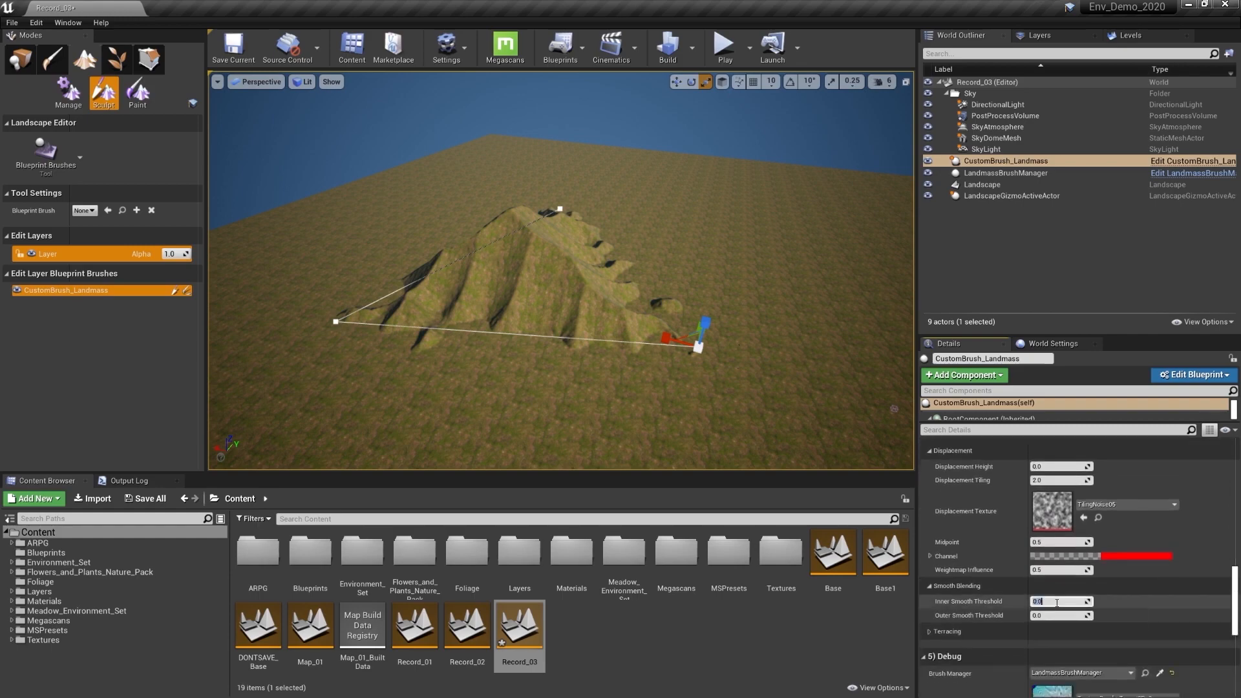
{"action": "type", "text": "1000"}
{"action": "left_click", "coordinate": [1057, 616]}
{"action": "type", "text": "1000"}
- Inspect the shape of the smoothed mountain from several sides
{"action": "mouse_move", "coordinate": [522, 336]}
{"action": "left_mouse_down", "text": "alt"}
{"action": "mouse_move", "coordinate": [350, 340]}
{"action": "mouse_move", "coordinate": [298, 310]}
{"action": "mouse_move", "coordinate": [511, 285]}
{"action": "mouse_move", "coordinate": [497, 391]}
{"action": "left_mouse_up", "text": "alt"}
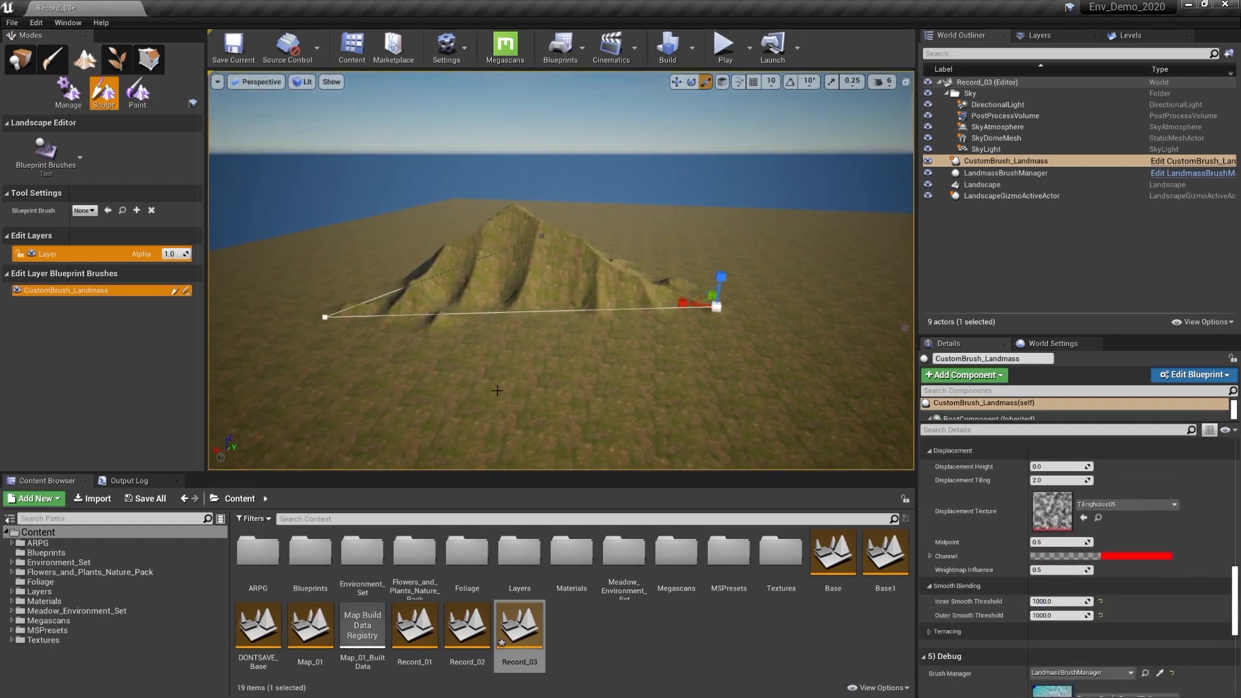
{"action": "left_click_drag", "start_coordinate": [554, 283], "coordinate": [424, 315], "text": "alt"}
{"action": "left_click_drag", "start_coordinate": [509, 357], "coordinate": [561, 233], "text": "alt"}
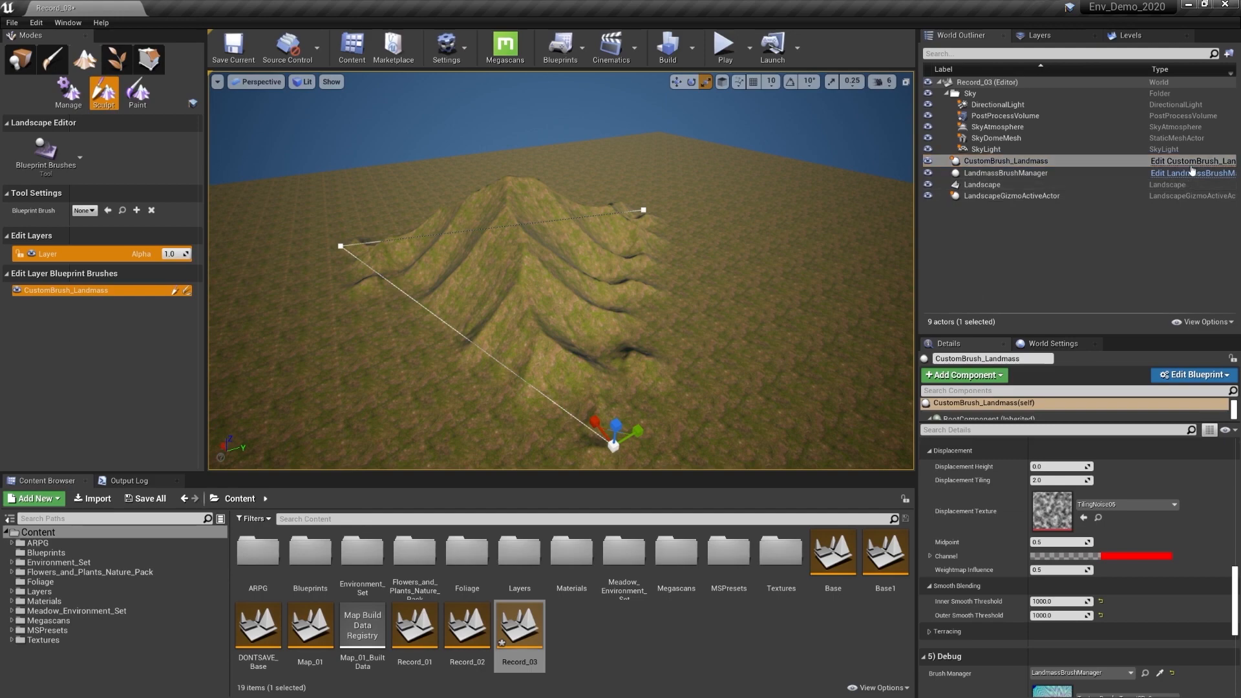
{"action": "left_click_drag", "start_coordinate": [659, 306], "coordinate": [634, 314], "text": "alt"}
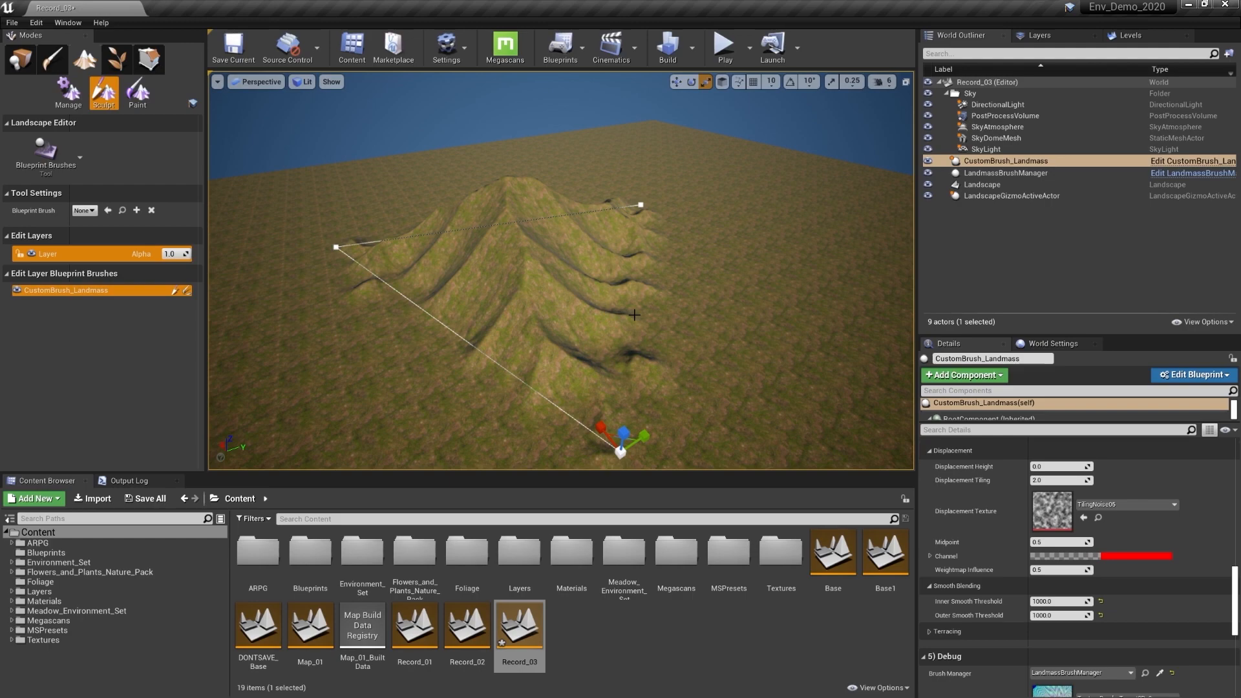
{"action": "left_click_drag", "start_coordinate": [636, 314], "coordinate": [637, 314], "text": "alt"}
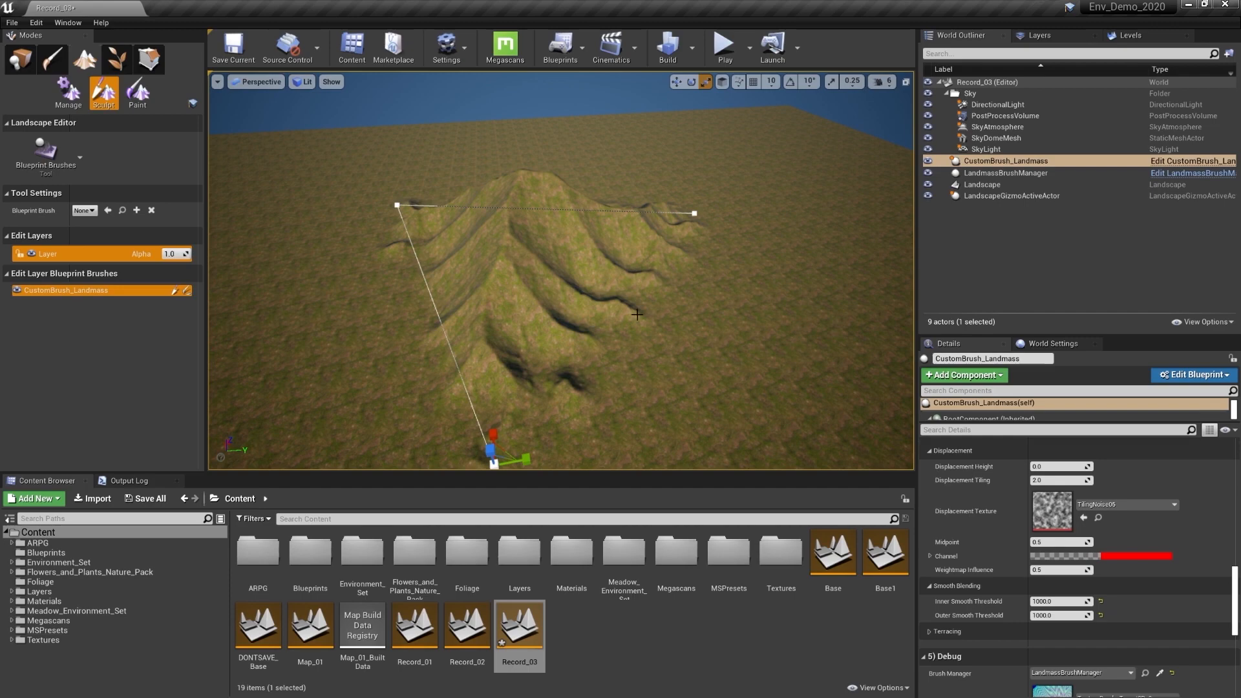
{"action": "left_click_drag", "start_coordinate": [637, 315], "coordinate": [563, 313], "text": "alt"}
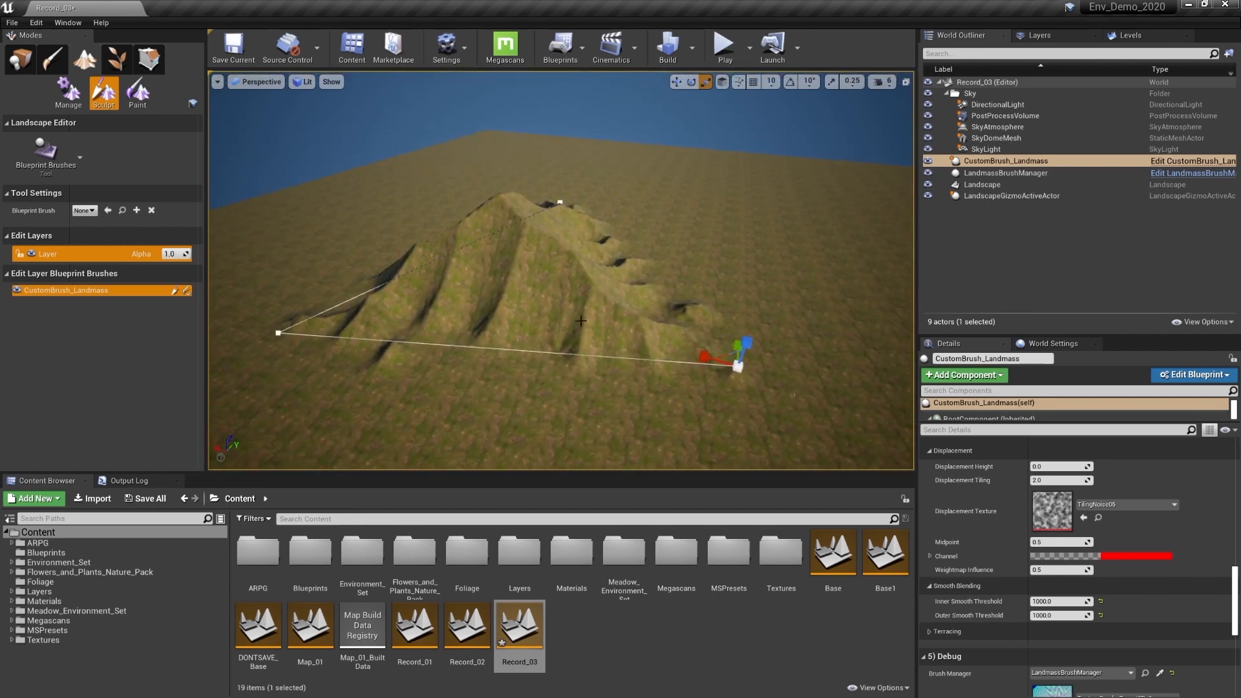
{"action": "left_click_drag", "start_coordinate": [581, 321], "coordinate": [557, 318], "text": "alt"}
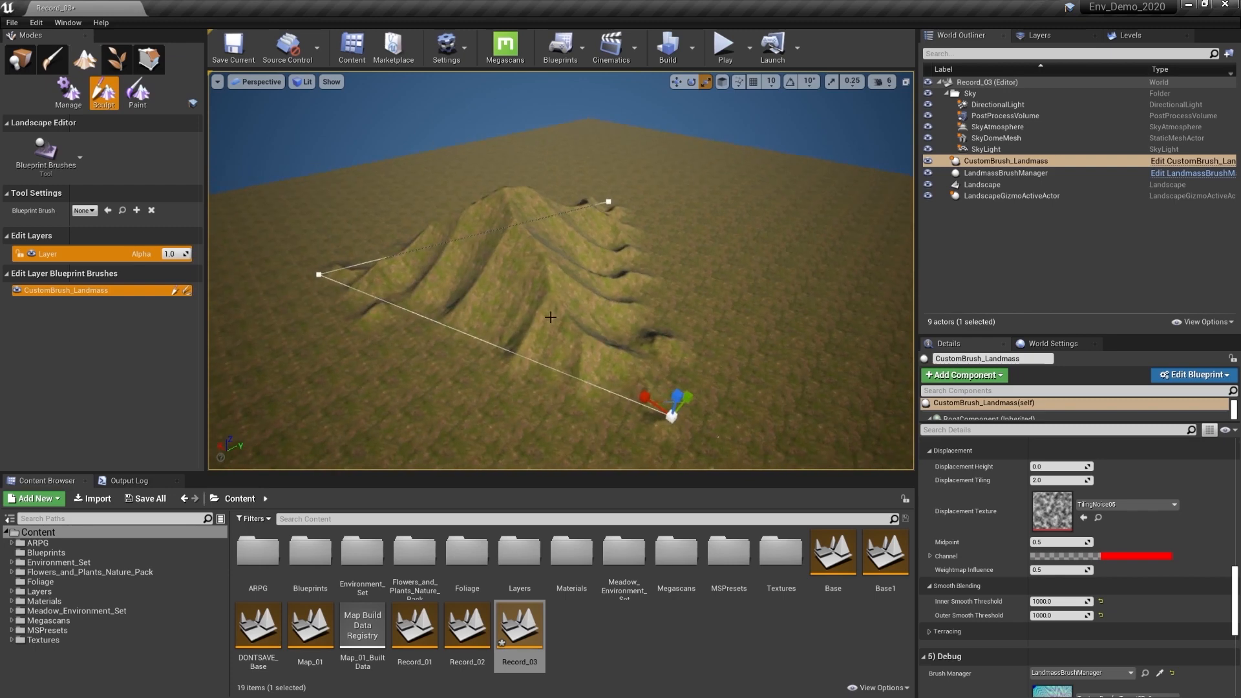
- Add a paint layer target setting to the landmass brush with the key name Rocks
{"action": "left_click_drag", "start_coordinate": [550, 317], "coordinate": [525, 316], "text": "alt"}
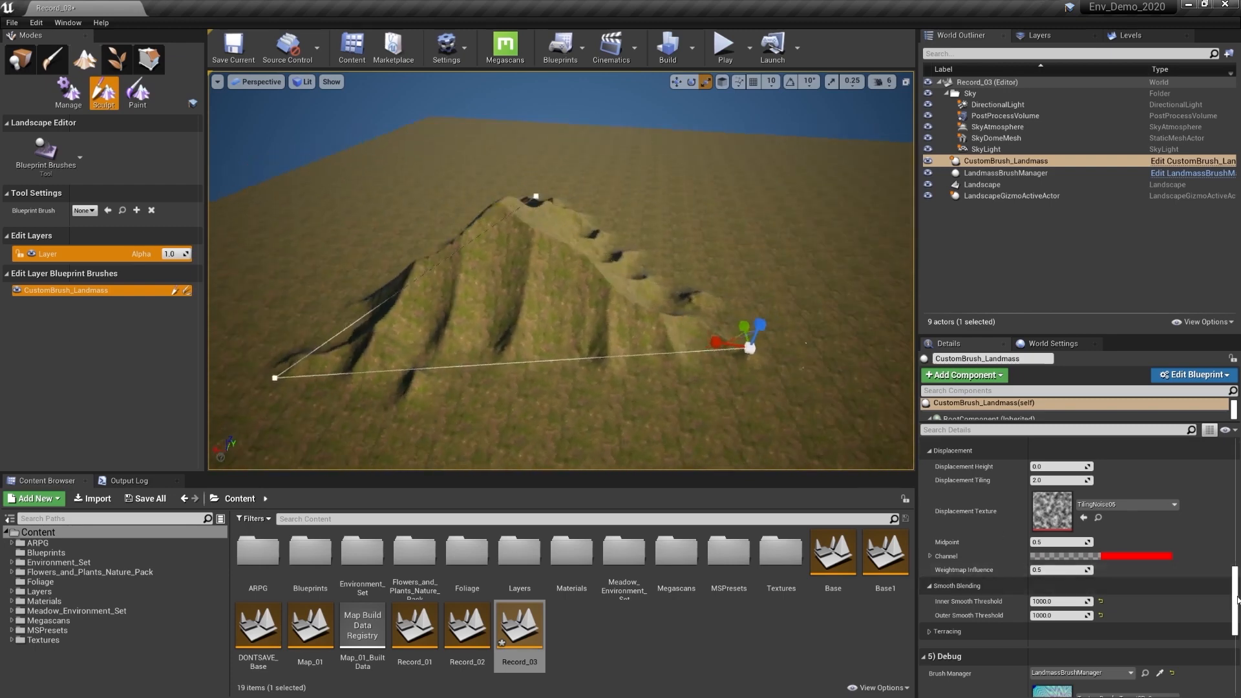
{"action": "left_click_drag", "start_coordinate": [1238, 600], "coordinate": [1233, 539]}
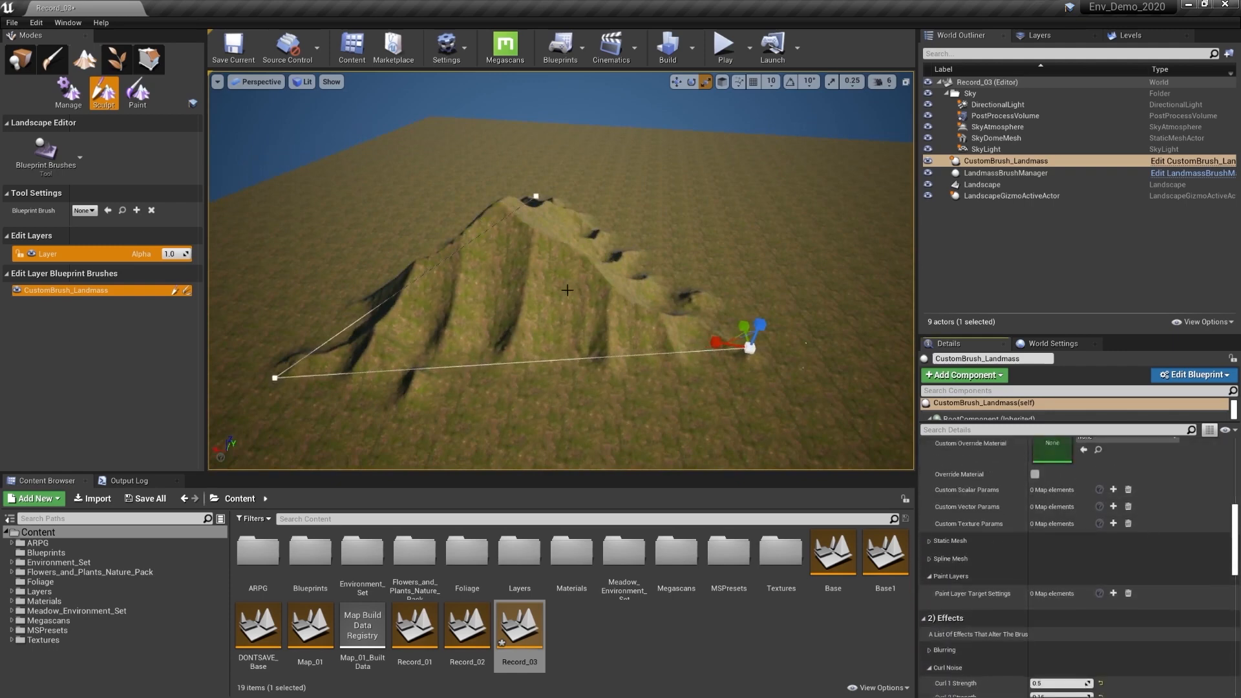
{"action": "mouse_move", "coordinate": [600, 283]}
{"action": "left_mouse_down", "text": "alt"}
{"action": "mouse_move", "coordinate": [505, 284]}
{"action": "mouse_move", "coordinate": [599, 282]}
{"action": "mouse_move", "coordinate": [531, 257]}
{"action": "mouse_move", "coordinate": [556, 257]}
{"action": "left_mouse_up", "text": "alt"}
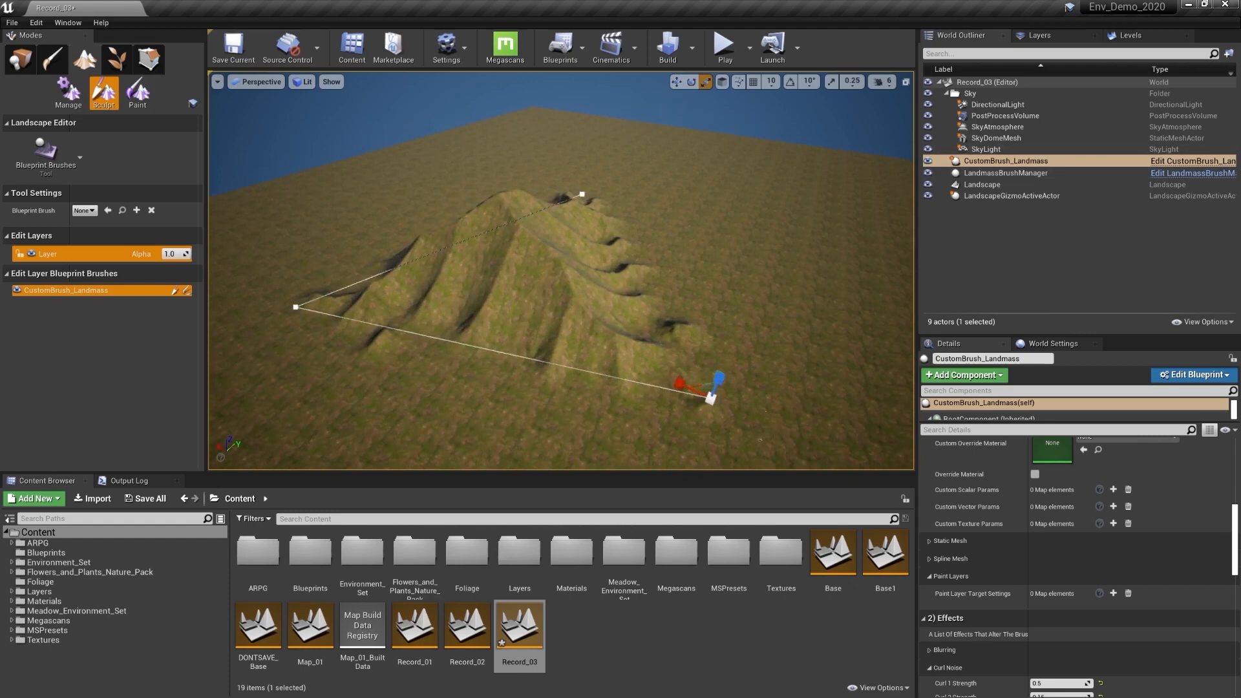
{"action": "left_click_drag", "start_coordinate": [620, 289], "coordinate": [556, 289], "text": "alt"}
{"action": "mouse_move", "coordinate": [780, 316]}
{"action": "left_mouse_down", "text": "alt"}
{"action": "mouse_move", "coordinate": [599, 316]}
{"action": "mouse_move", "coordinate": [844, 315]}
{"action": "mouse_move", "coordinate": [560, 292]}
{"action": "left_mouse_up", "text": "alt"}
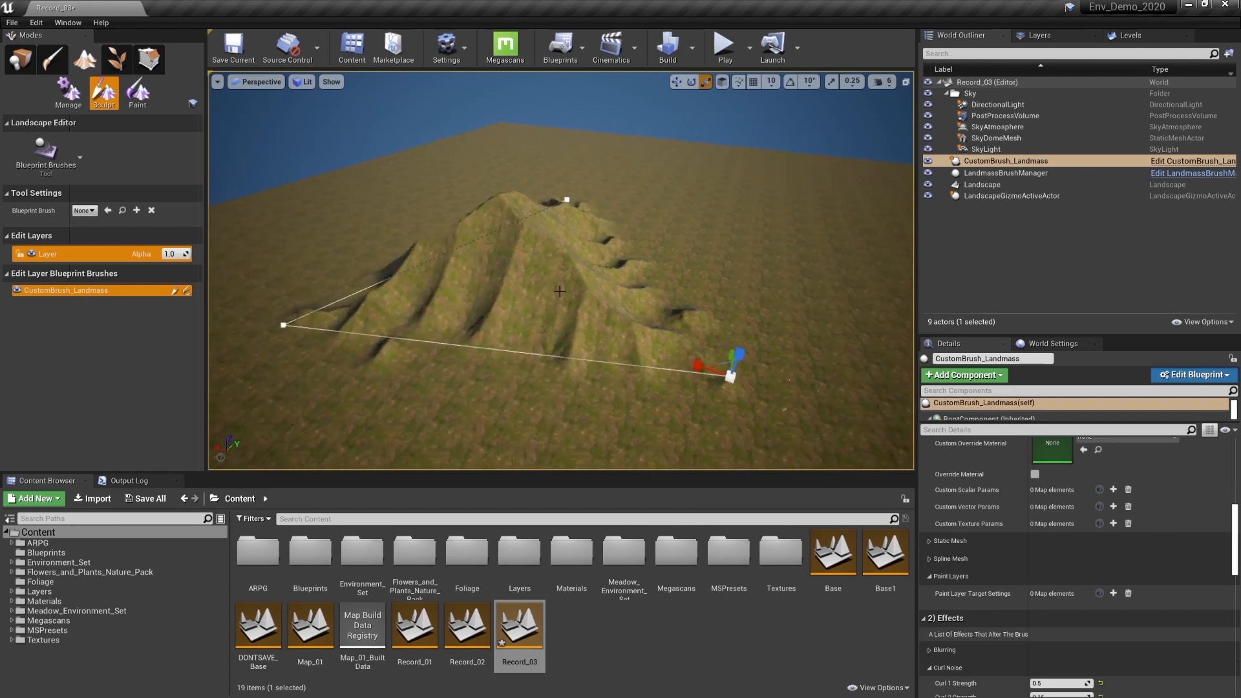
{"action": "left_click", "coordinate": [1113, 593]}
{"action": "scroll", "coordinate": [1229, 558], "scroll_direction": "down", "scroll_amount": 3}
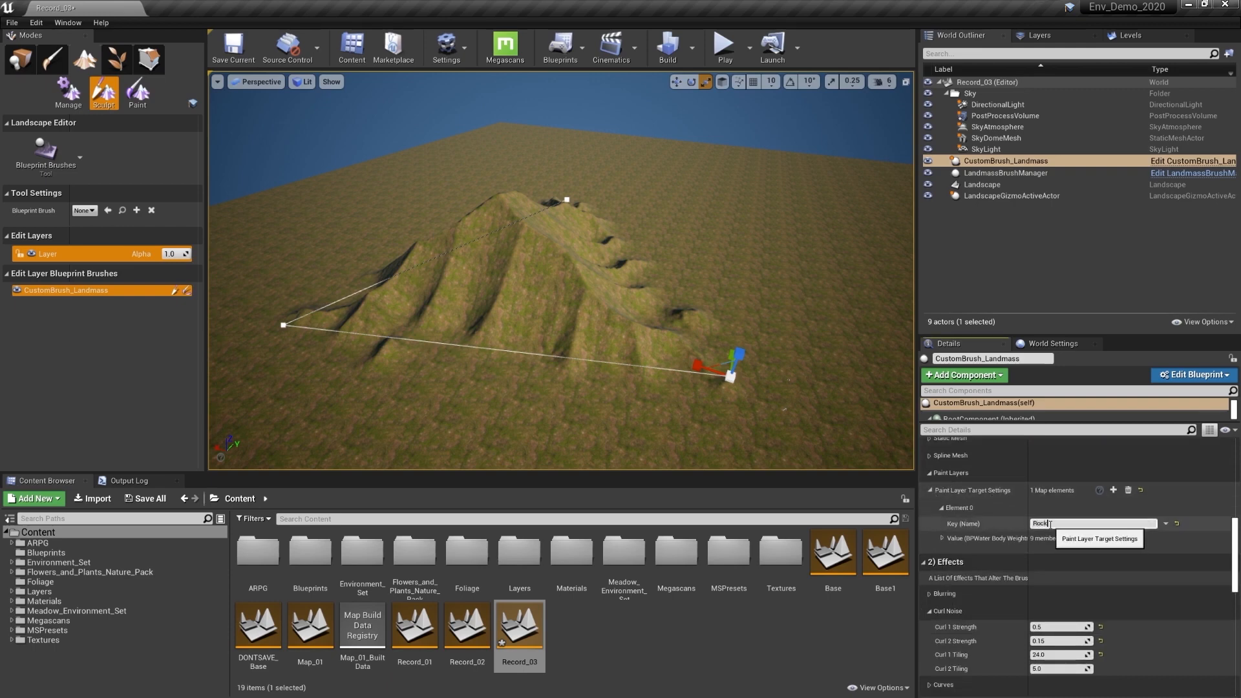
{"action": "key", "text": "Return"}
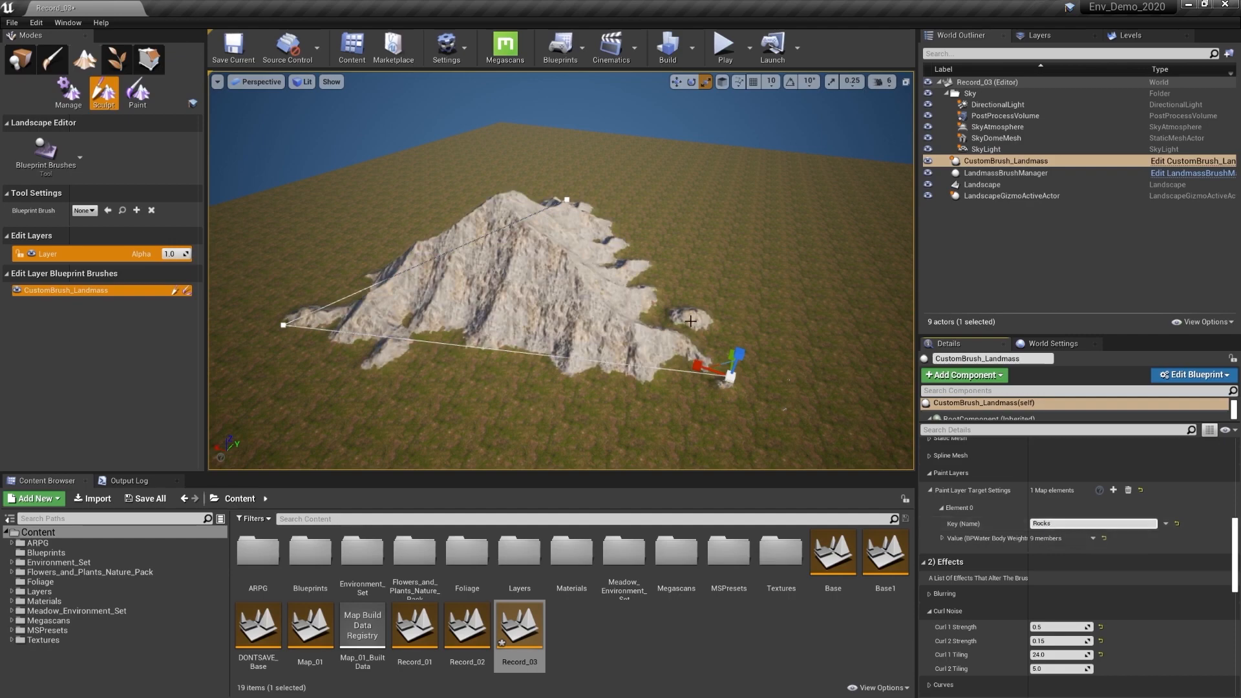
- Set the Falloff Width of the brush's Rocks paint layer to 2000
{"action": "left_click_drag", "start_coordinate": [691, 321], "coordinate": [640, 268], "text": "alt"}
{"action": "scroll", "coordinate": [560, 313], "scroll_direction": "up", "scroll_amount": 3}
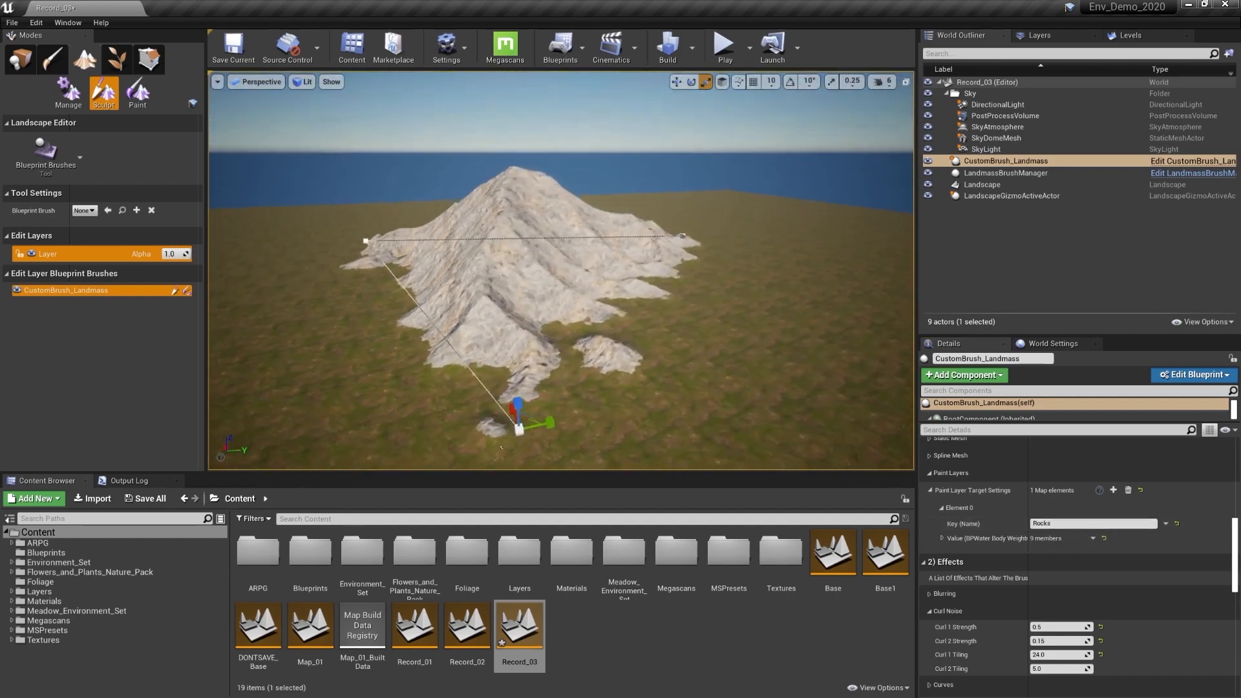
{"action": "left_click", "coordinate": [942, 538]}
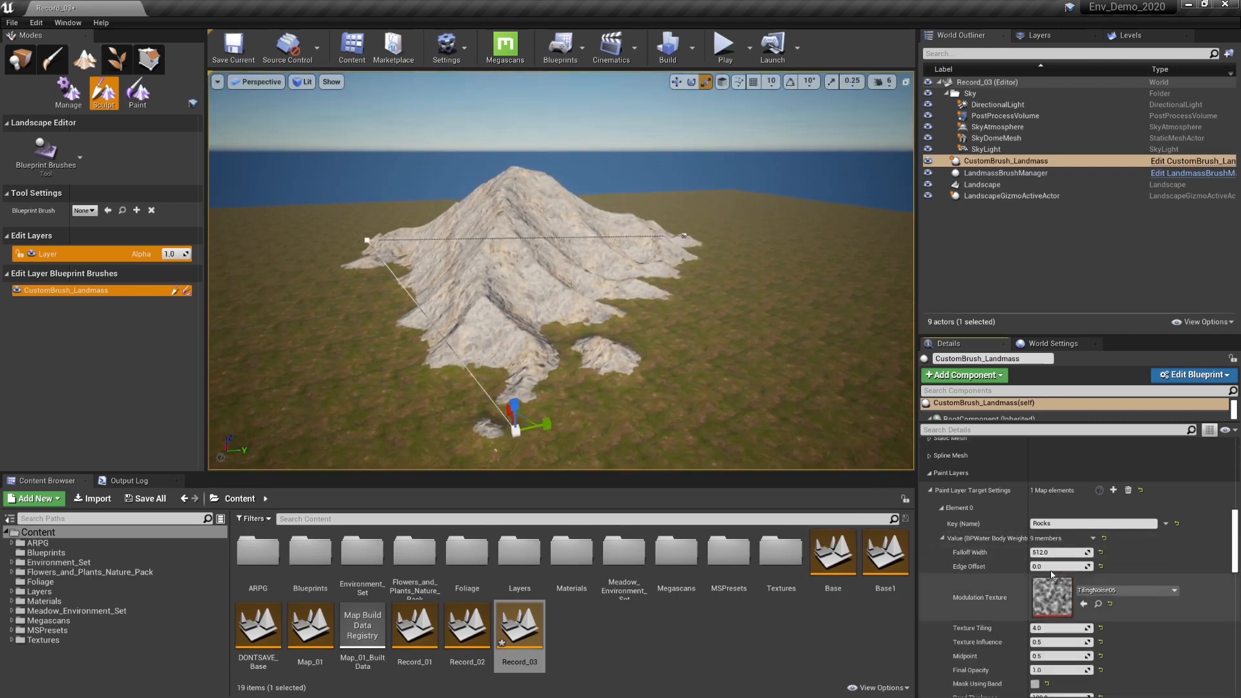
{"action": "type", "text": "2000"}
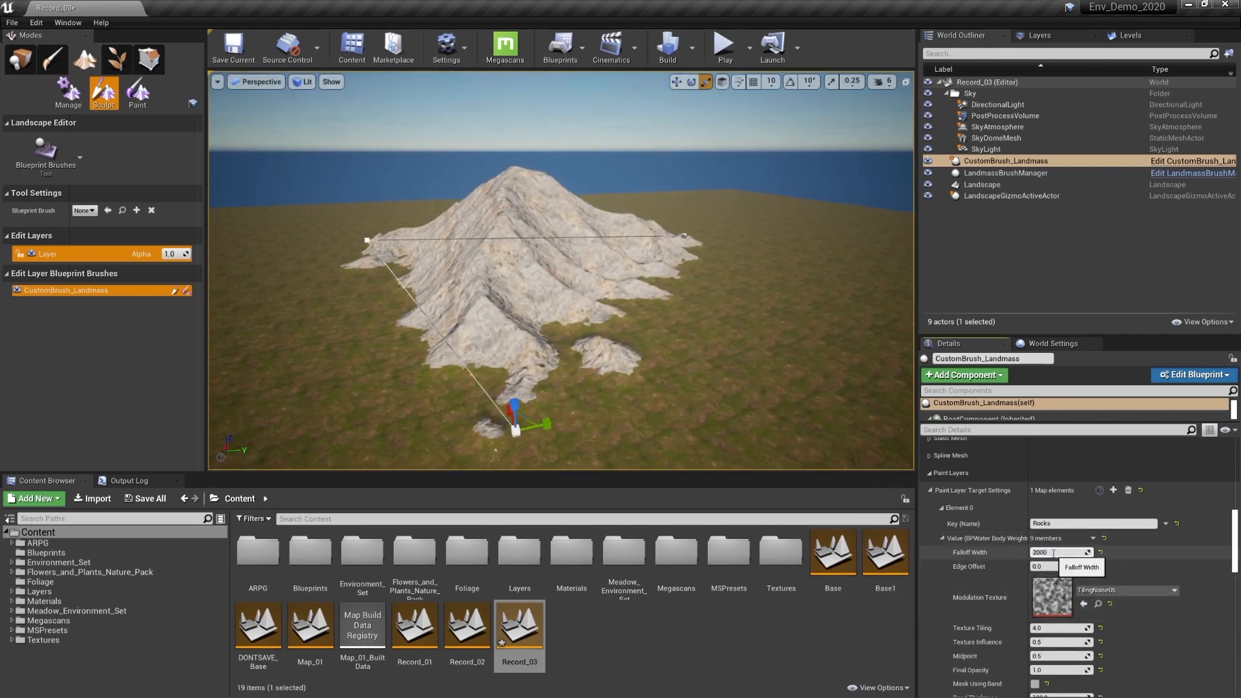
{"action": "key", "text": "Return"}
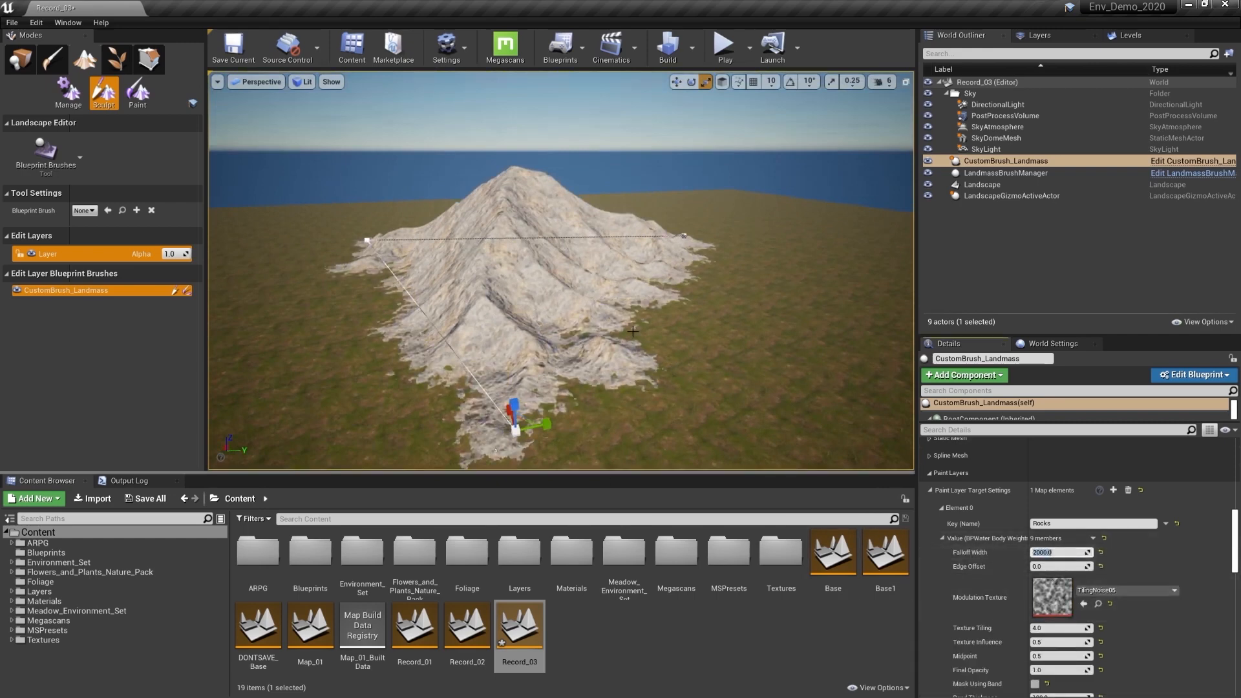
- Set the Edge Offset of the Rocks paint layer to -1000, comparing it with -500
{"action": "left_click", "coordinate": [1051, 566]}
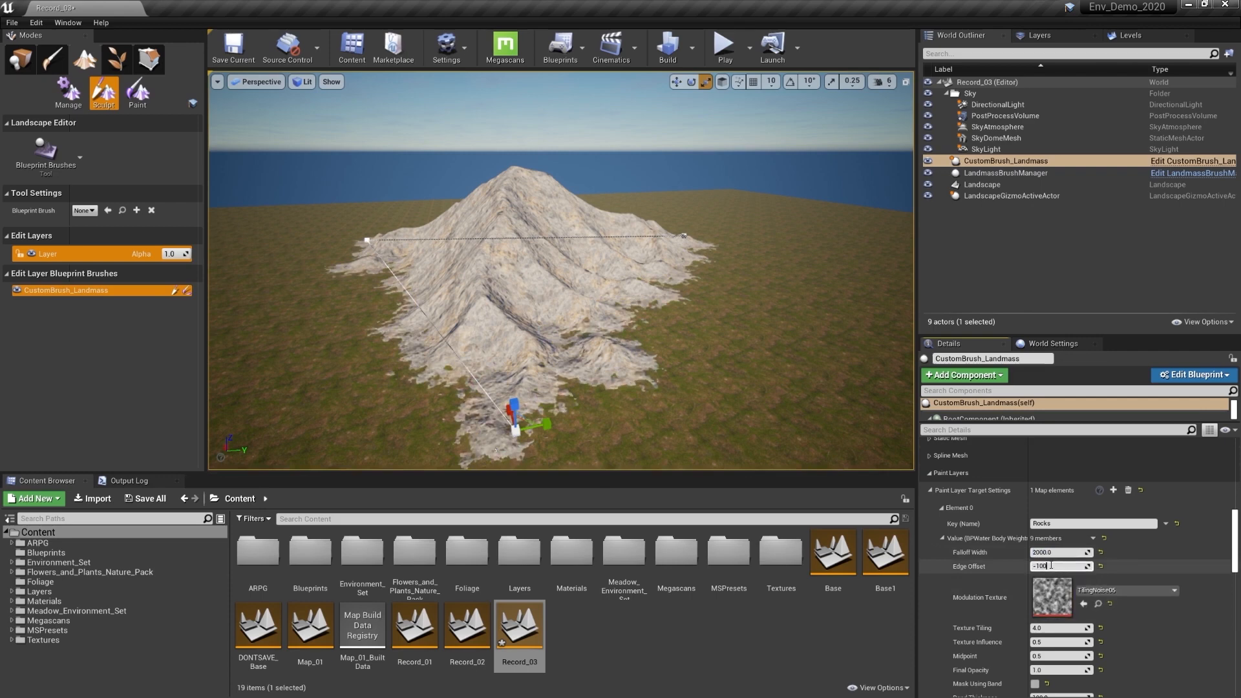
{"action": "key", "text": "Return"}
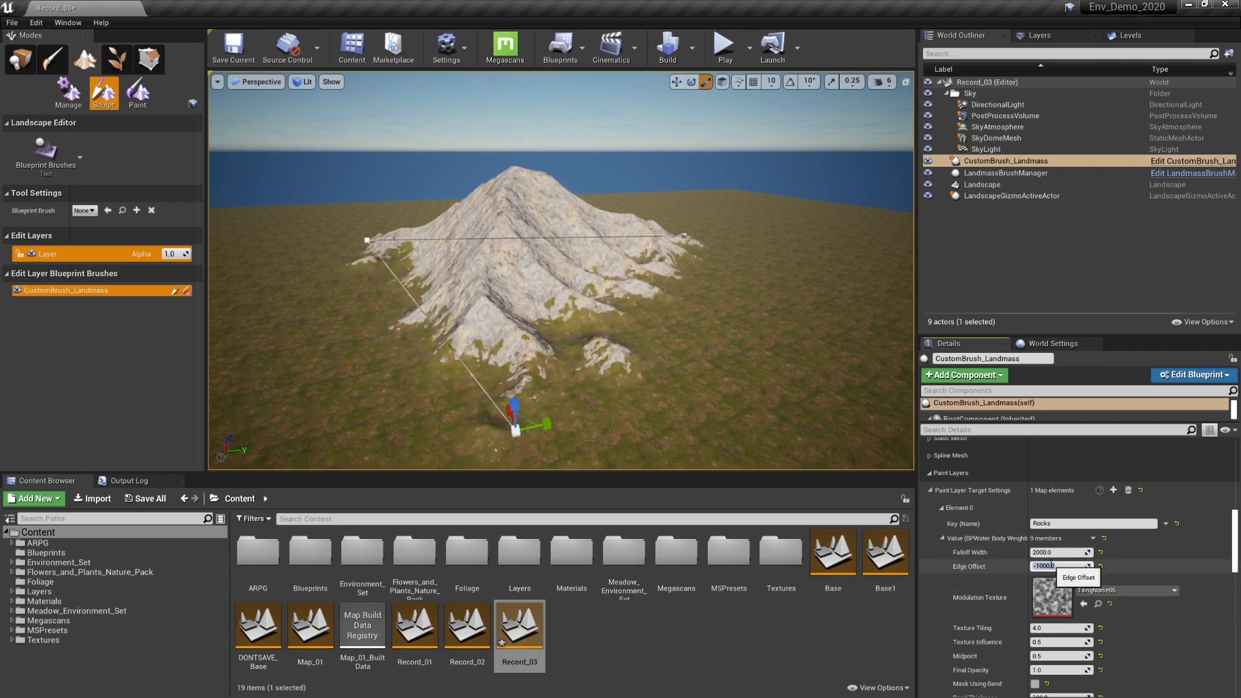
{"action": "type", "text": "-500"}
{"action": "key", "text": "Return"}
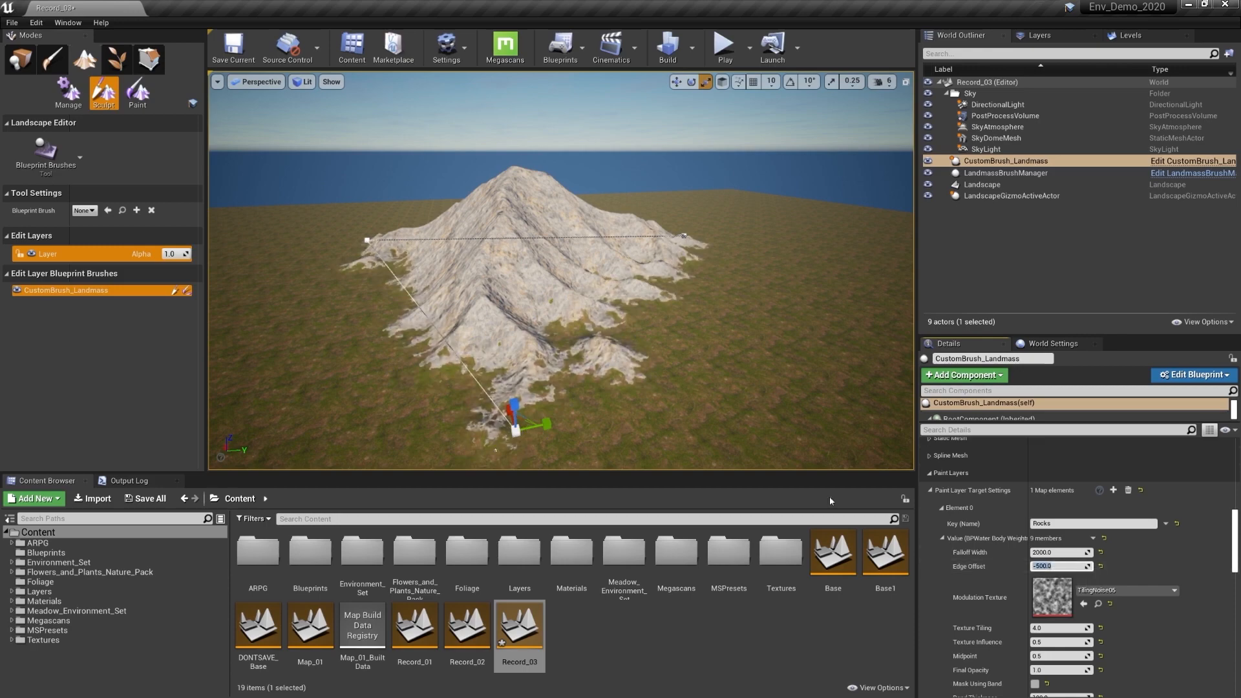
{"action": "type", "text": "-1000"}
{"action": "key", "text": "Return"}
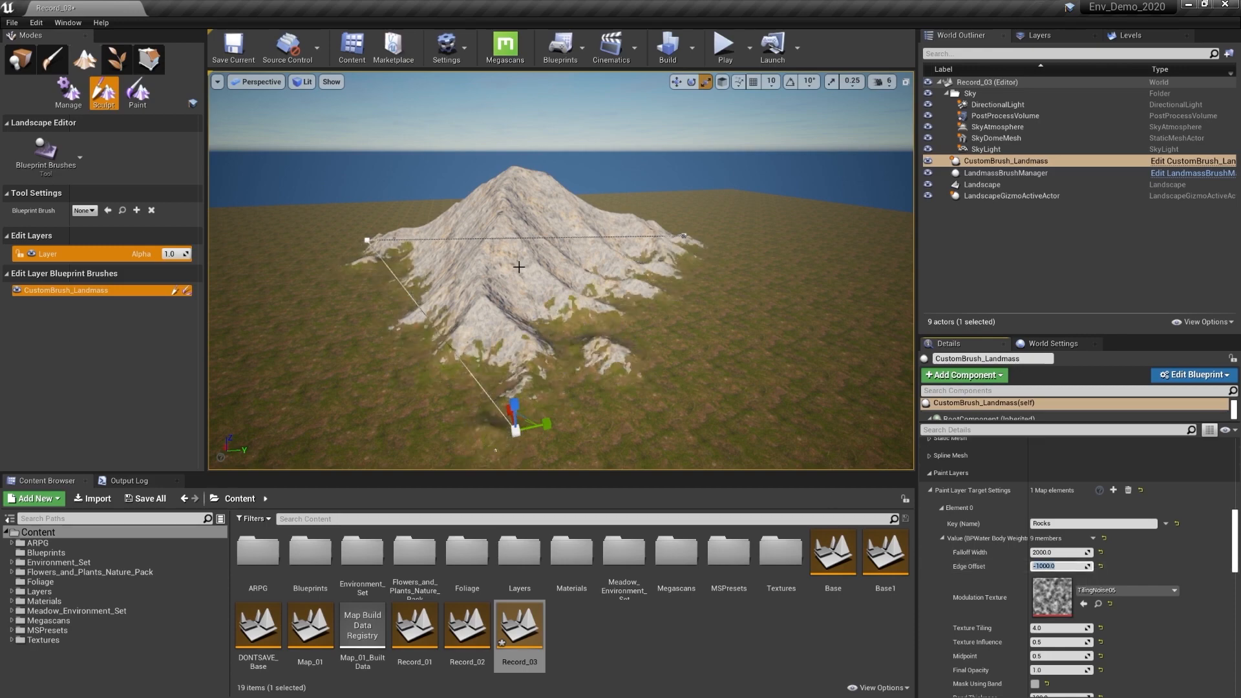
- Add a second paint layer target setting to the landmass brush with the key name Snow
{"action": "left_click_drag", "start_coordinate": [698, 345], "coordinate": [601, 352], "text": "alt"}
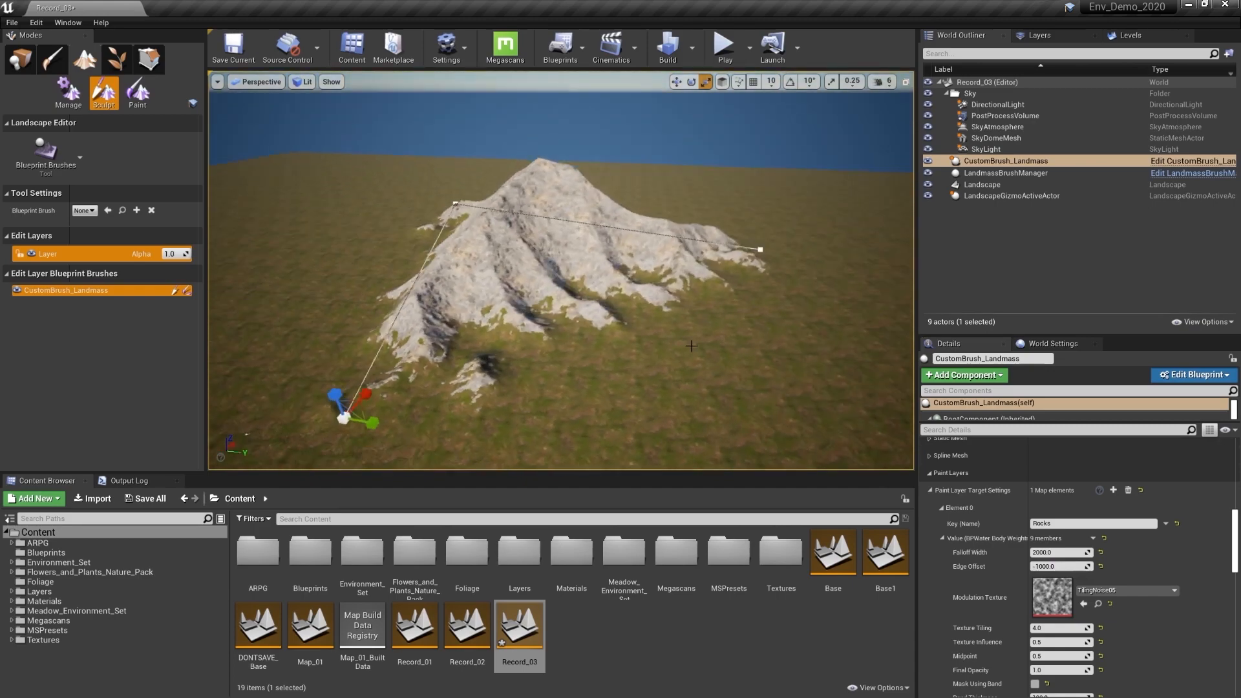
{"action": "left_click", "coordinate": [942, 508]}
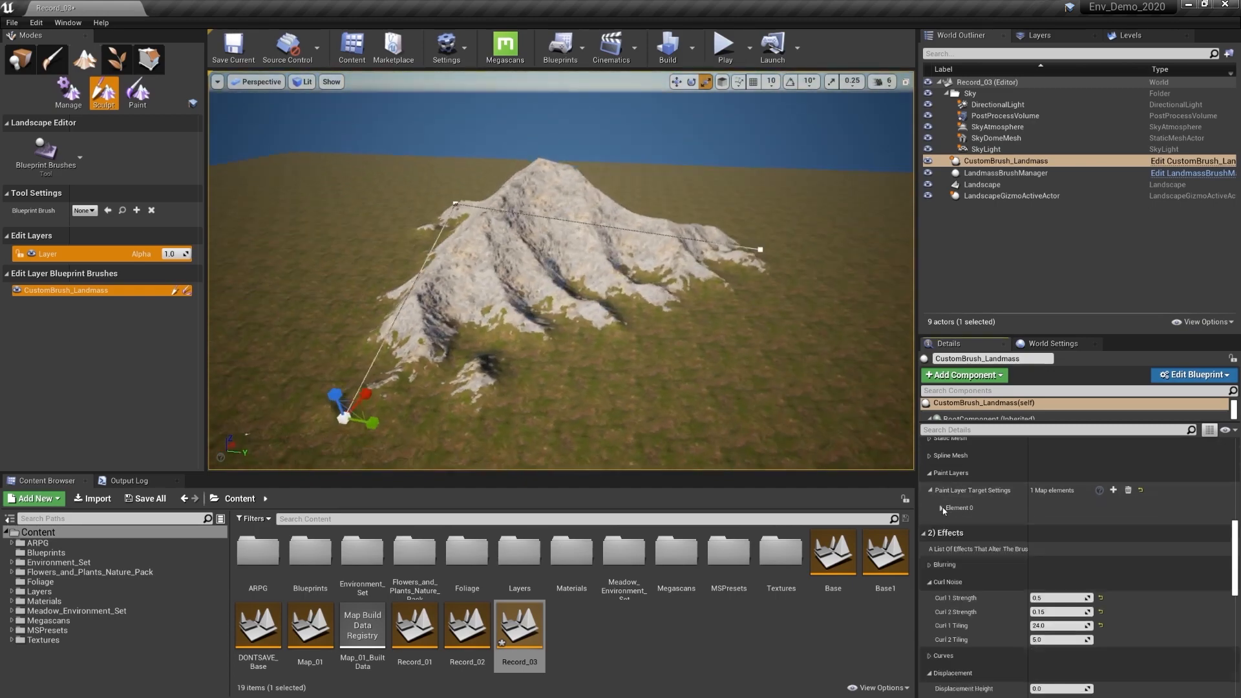
{"action": "left_click_drag", "start_coordinate": [659, 322], "coordinate": [605, 322], "text": "alt"}
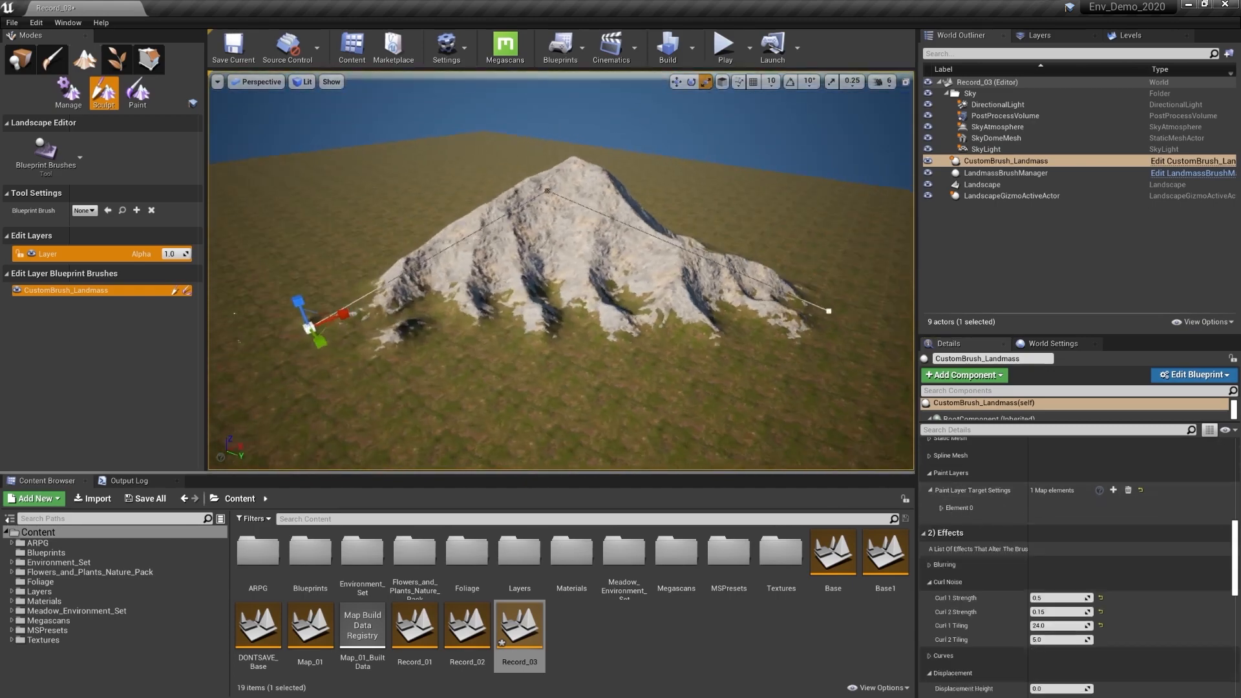
{"action": "left_click", "coordinate": [1114, 490]}
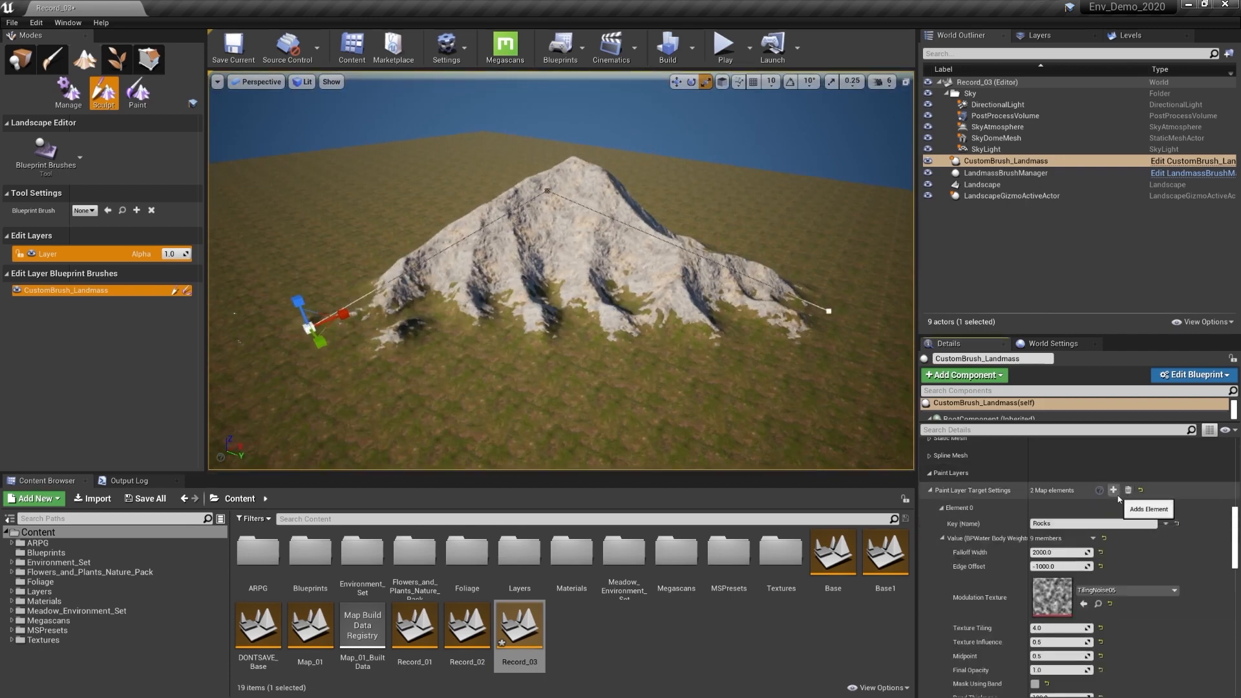
{"action": "left_click", "coordinate": [942, 508]}
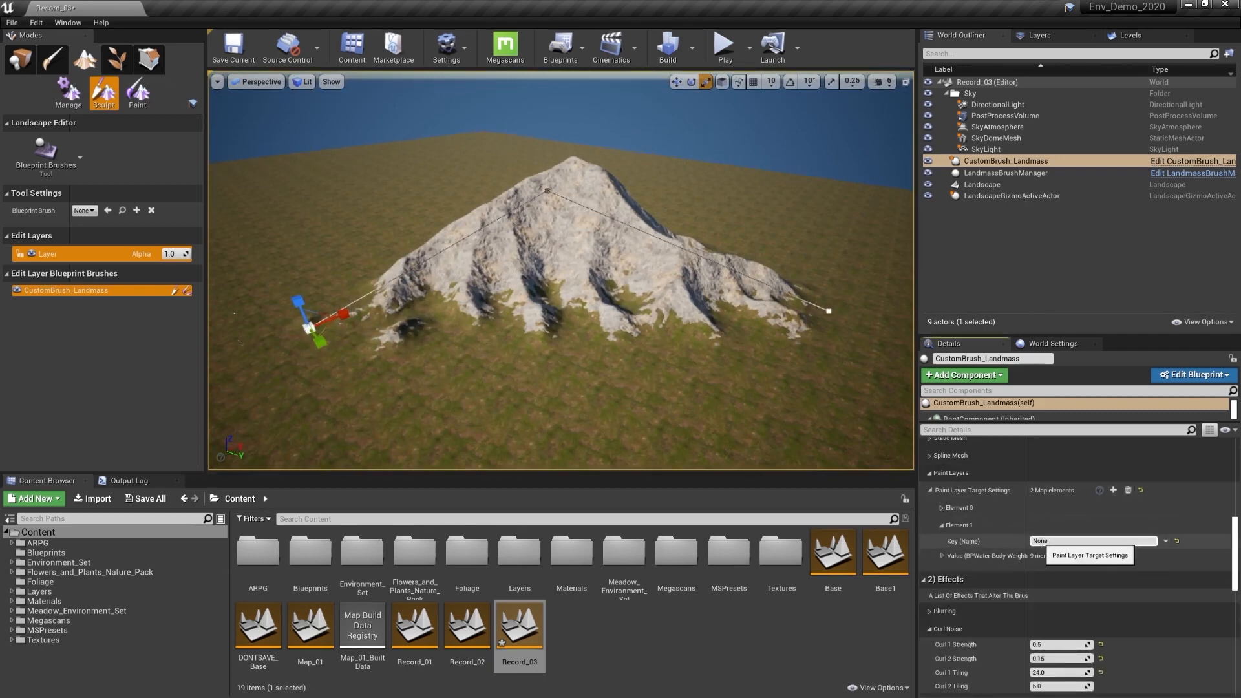
{"action": "key", "text": "Return"}
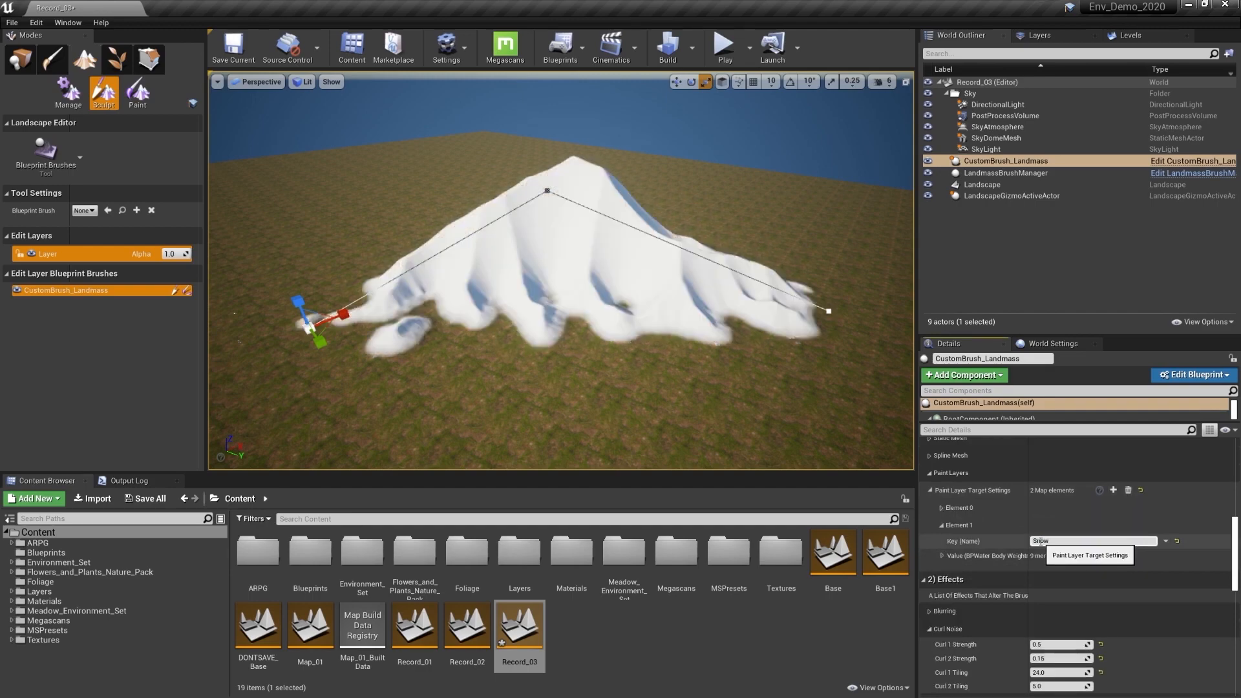
- Set the Falloff Width of the brush's Snow paint layer to 2000
{"action": "mouse_move", "coordinate": [650, 328]}
{"action": "left_mouse_down", "text": "alt"}
{"action": "mouse_move", "coordinate": [330, 329]}
{"action": "mouse_move", "coordinate": [665, 328]}
{"action": "left_mouse_up", "text": "alt"}
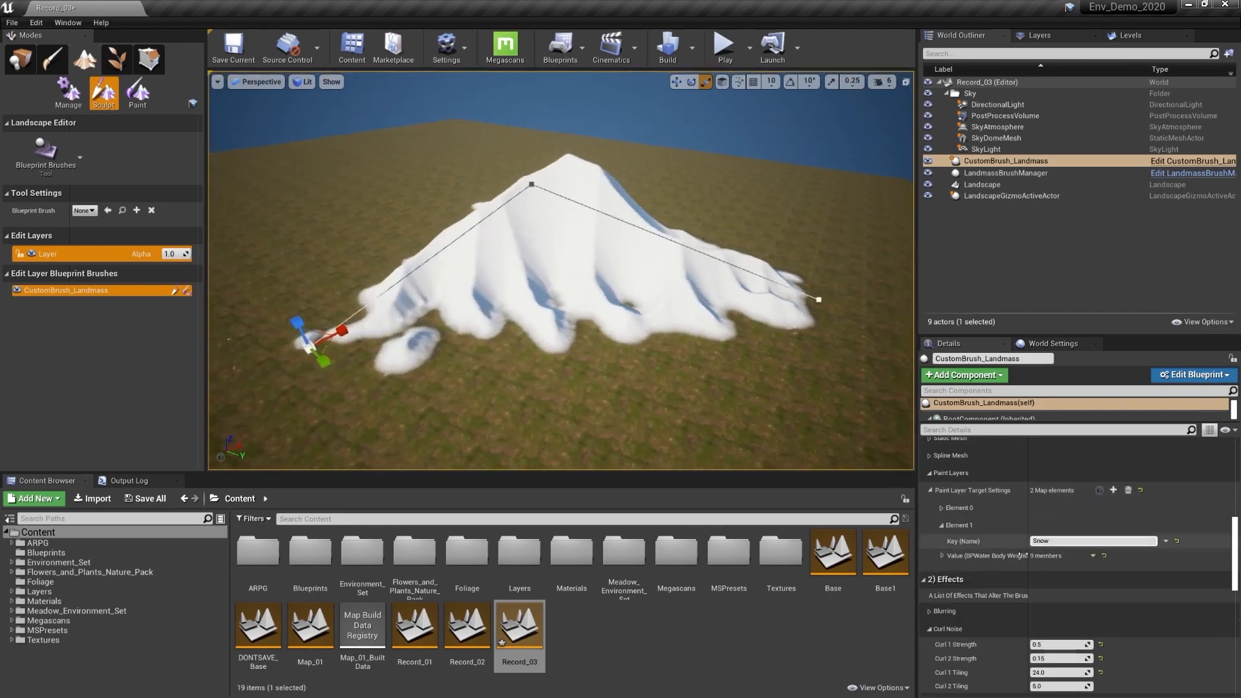
{"action": "left_click", "coordinate": [942, 556]}
{"action": "left_click_drag", "start_coordinate": [1238, 560], "coordinate": [1237, 574]}
{"action": "left_click", "coordinate": [1054, 486]}
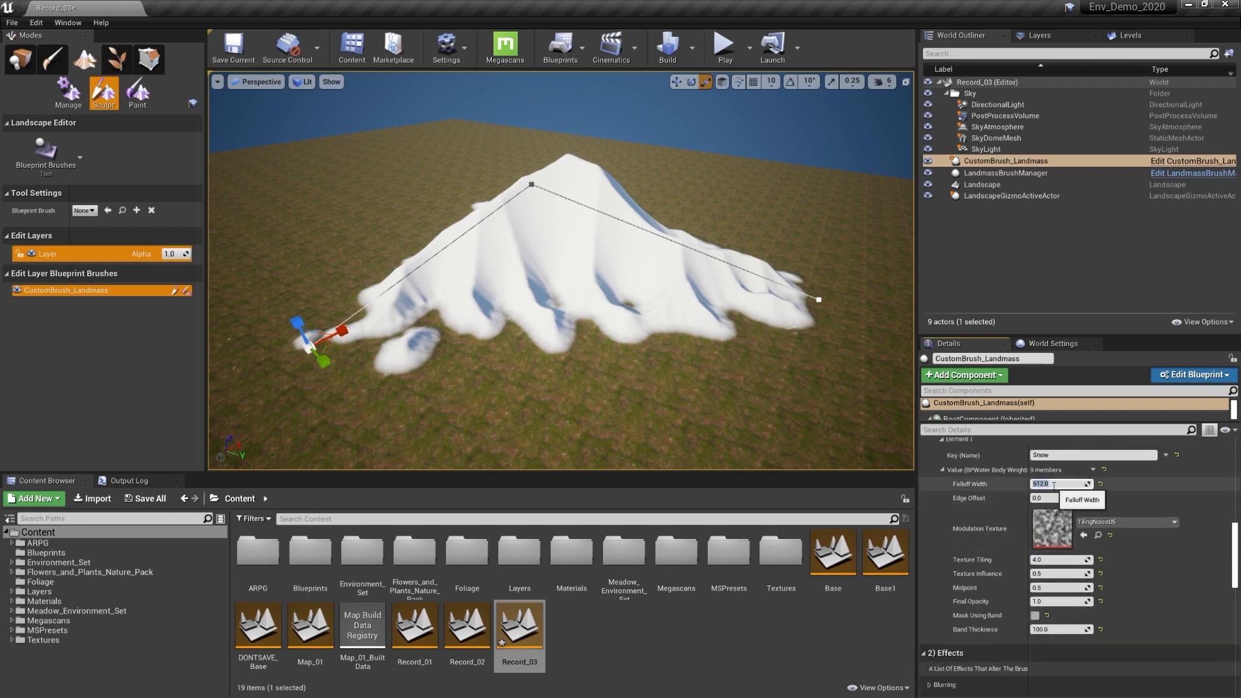
{"action": "type", "text": "2000"}
{"action": "key", "text": "Return"}
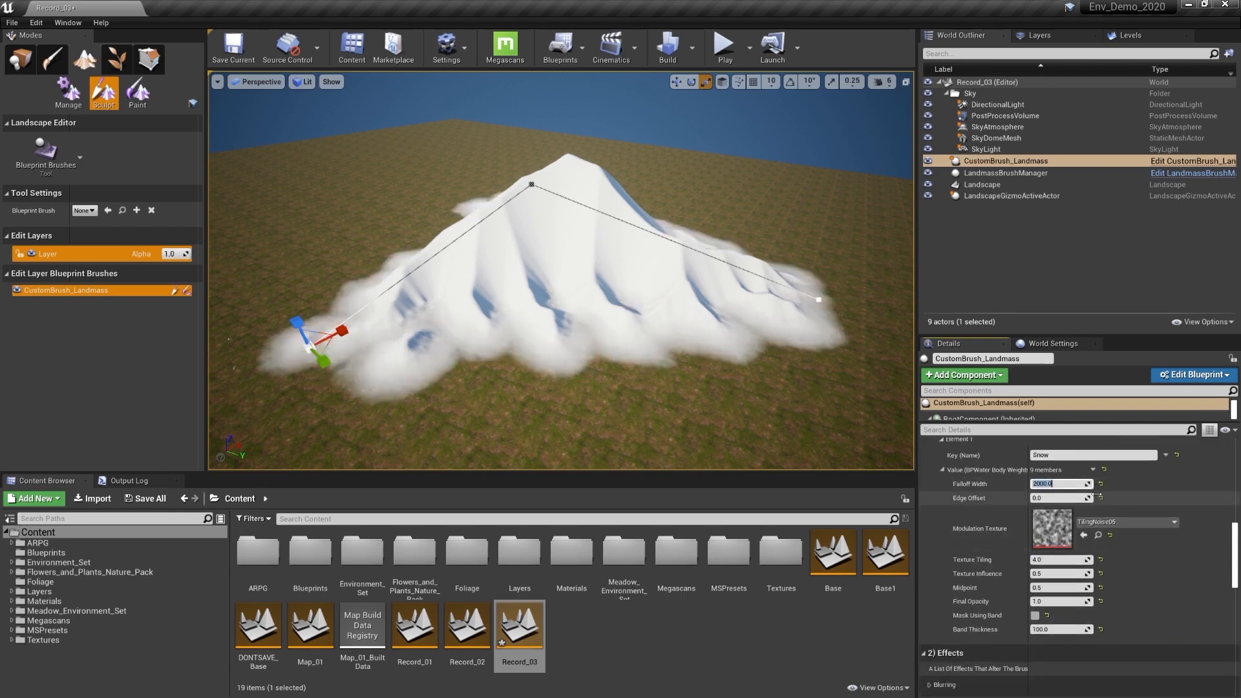
- Try Edge Offsets of -500, -5000, -4000 and -3500 for the Snow paint layer and settle on -4500
{"action": "left_click", "coordinate": [1054, 498]}
{"action": "type", "text": "-500"}
{"action": "key", "text": "Return"}
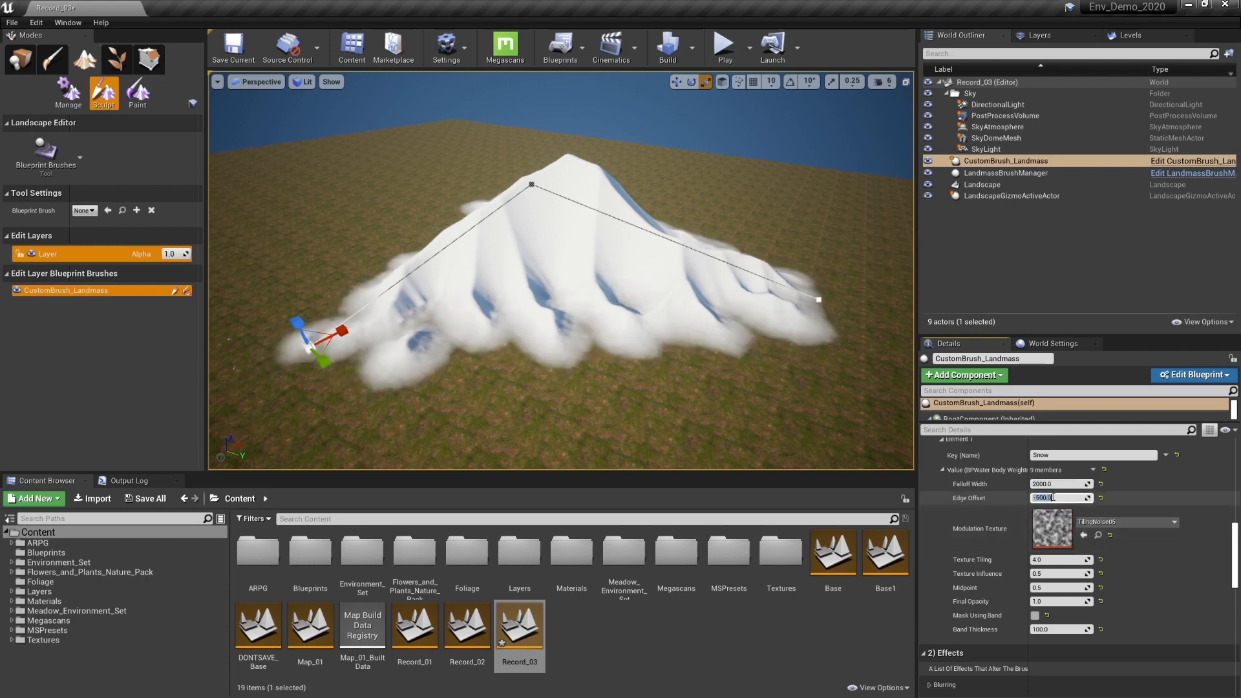
{"action": "type", "text": "-5000"}
{"action": "key", "text": "Return"}
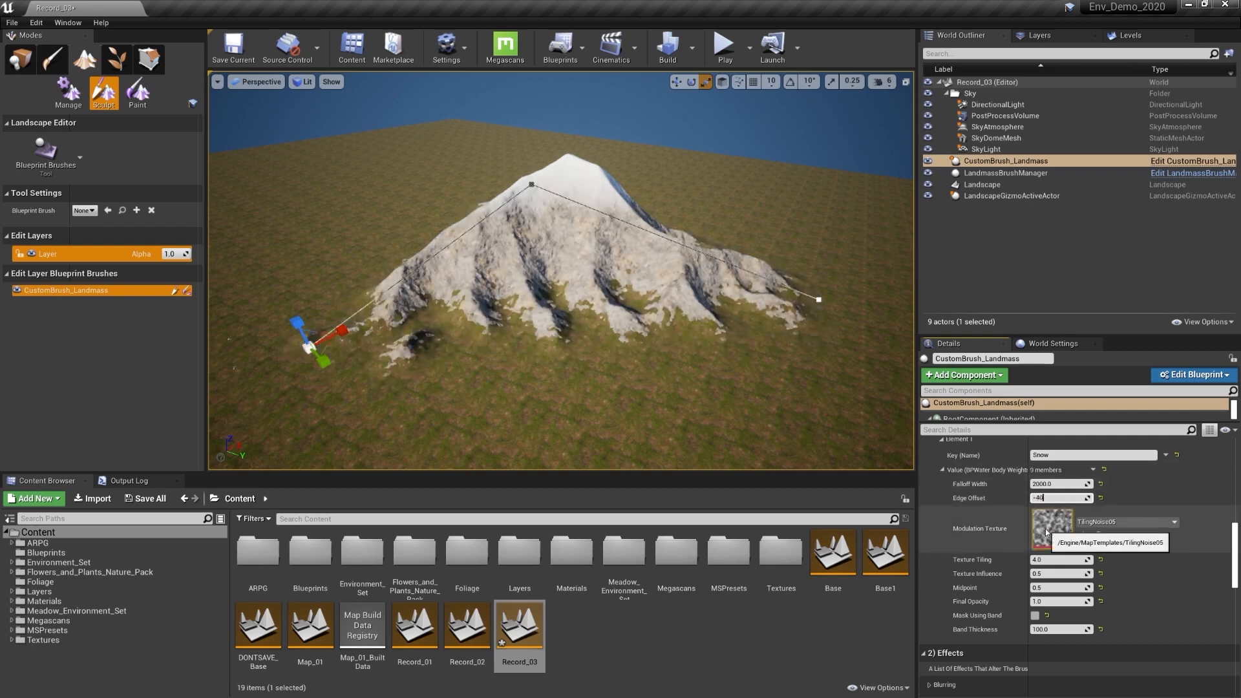
{"action": "type", "text": "-4000"}
{"action": "key", "text": "Return"}
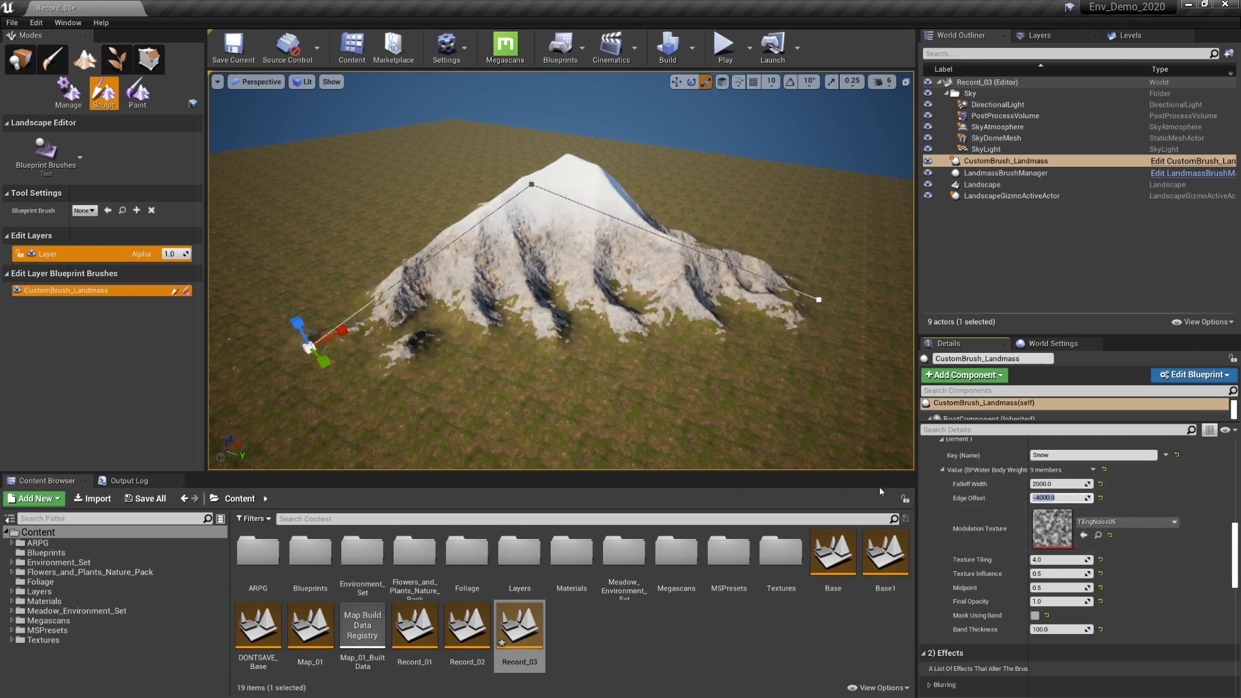
{"action": "type", "text": "-3500"}
{"action": "key", "text": "Return"}
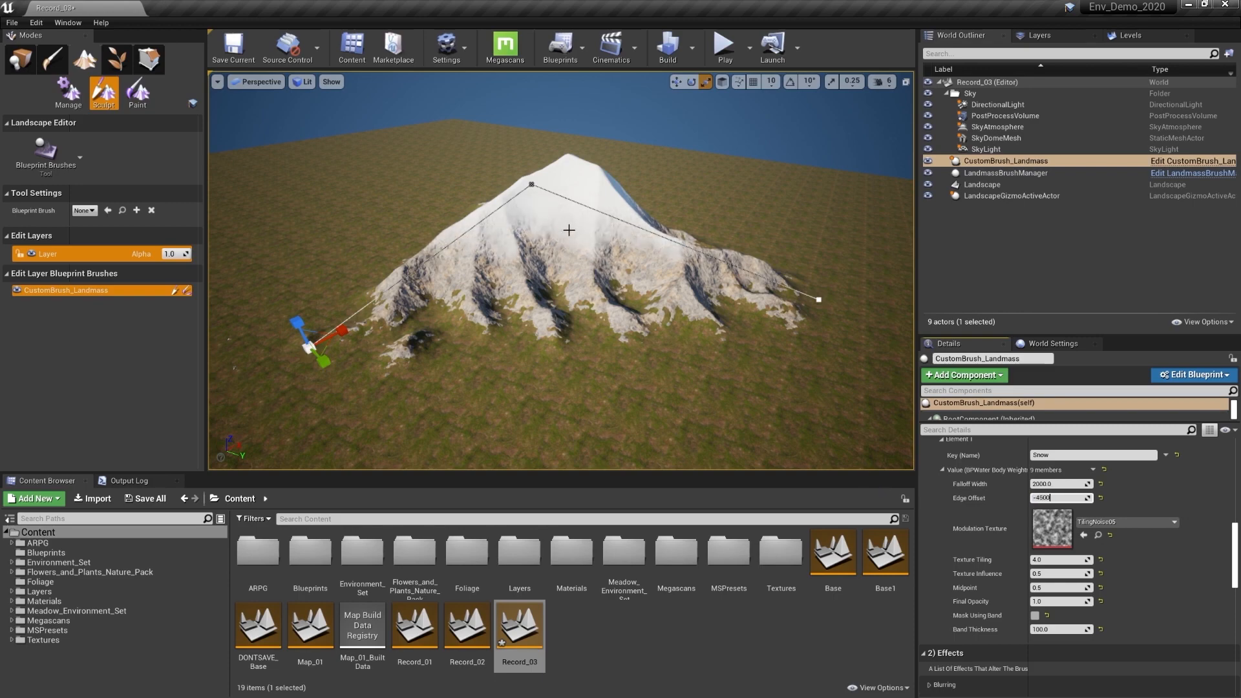
{"action": "type", "text": "-4500"}
{"action": "key", "text": "Return"}
- Check the snow cap's edge from the shaded side and set the Snow layer's Texture Influence to 1
{"action": "scroll", "coordinate": [510, 208], "scroll_direction": "up", "scroll_amount": 4}
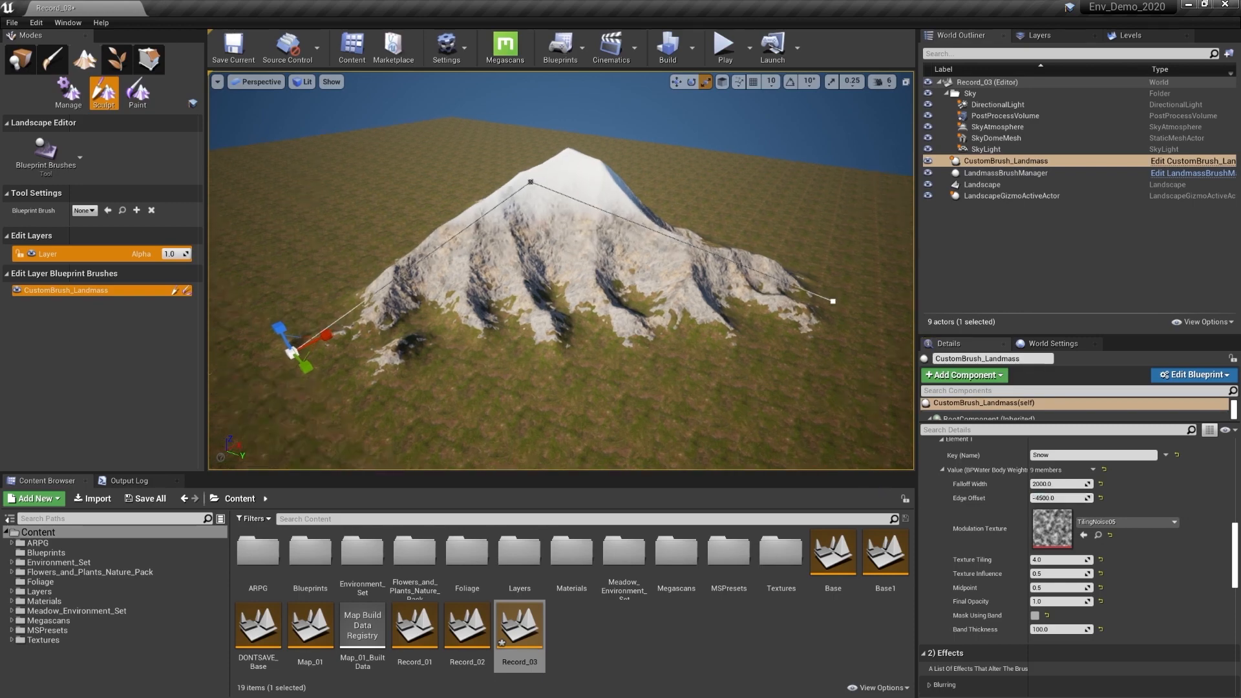
{"action": "left_click_drag", "start_coordinate": [511, 208], "coordinate": [304, 213], "text": "alt"}
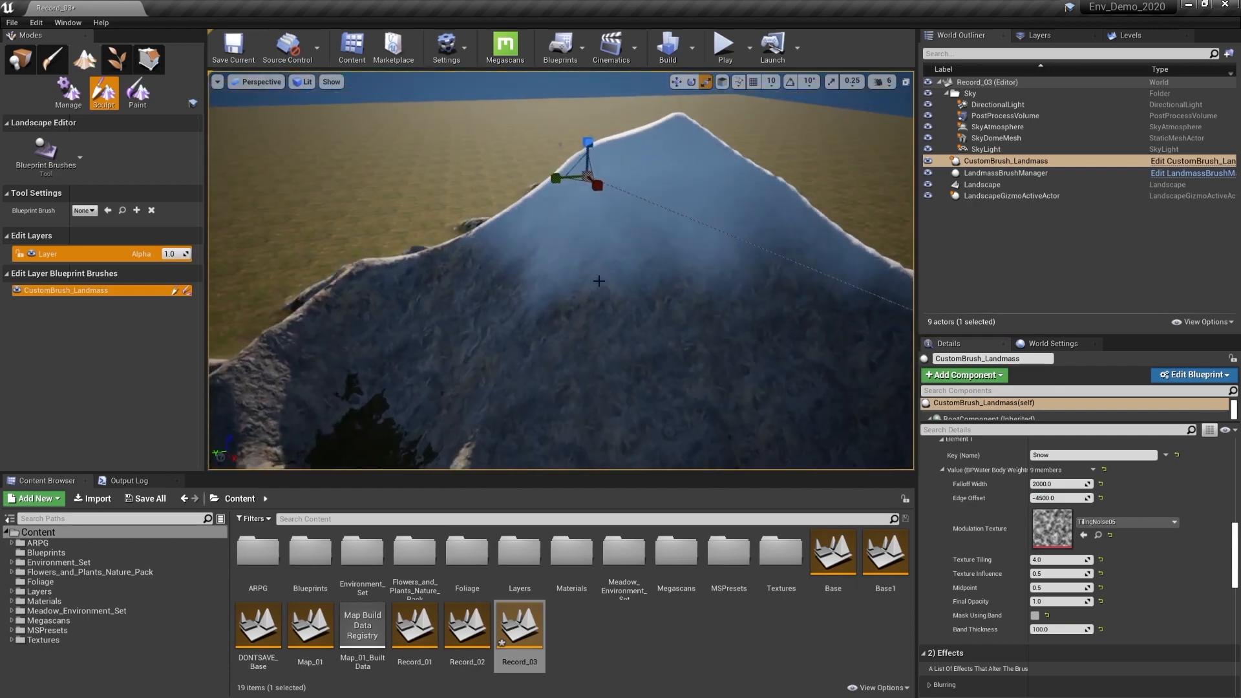
{"action": "scroll", "coordinate": [511, 208], "scroll_direction": "down", "scroll_amount": 5}
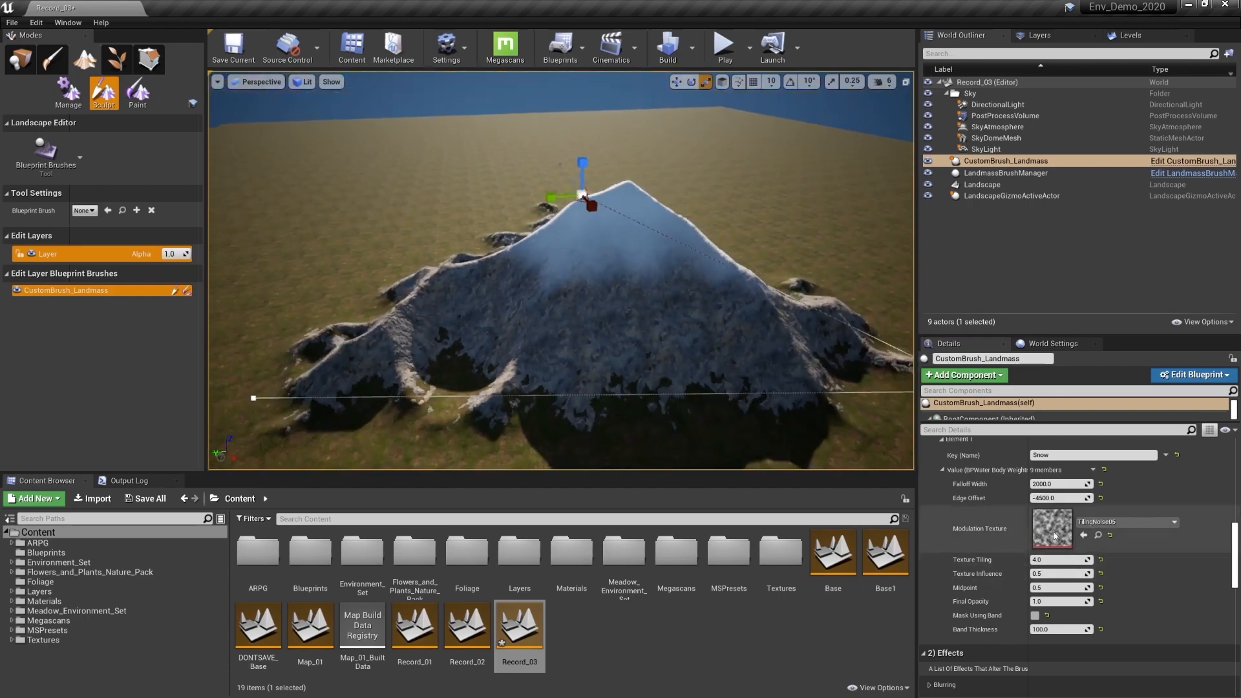
{"action": "left_click_drag", "start_coordinate": [584, 277], "coordinate": [601, 281], "text": "alt"}
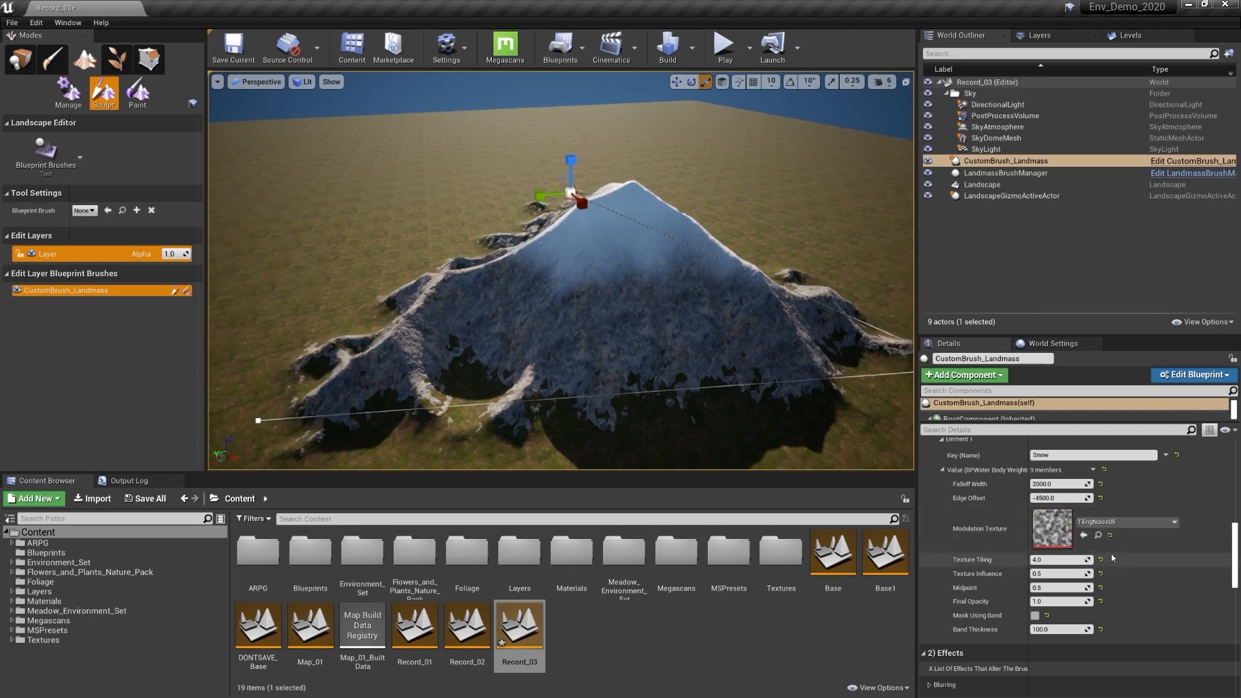
{"action": "left_click", "coordinate": [1054, 575]}
{"action": "type", "text": "1"}
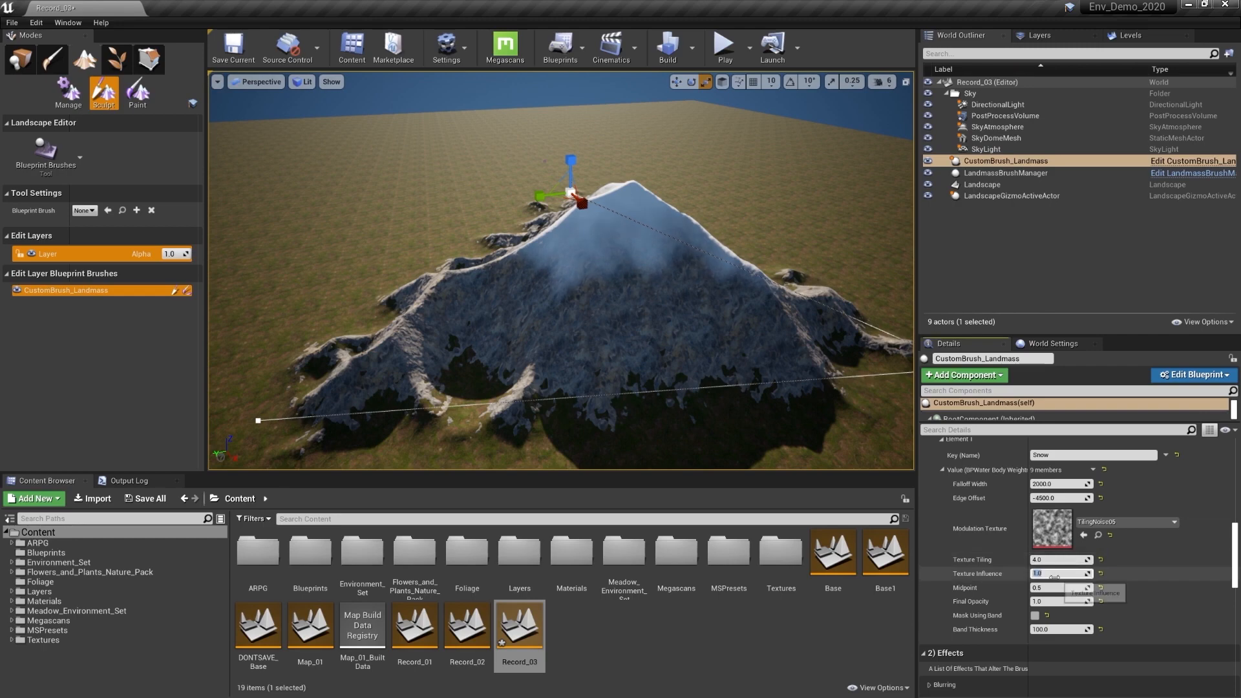
- Try a Texture Tiling of 8 for the brush's Snow paint layer and settle on 16, checking the snow edge around the mountain
{"action": "left_click", "coordinate": [1051, 561]}
{"action": "type", "text": "8"}
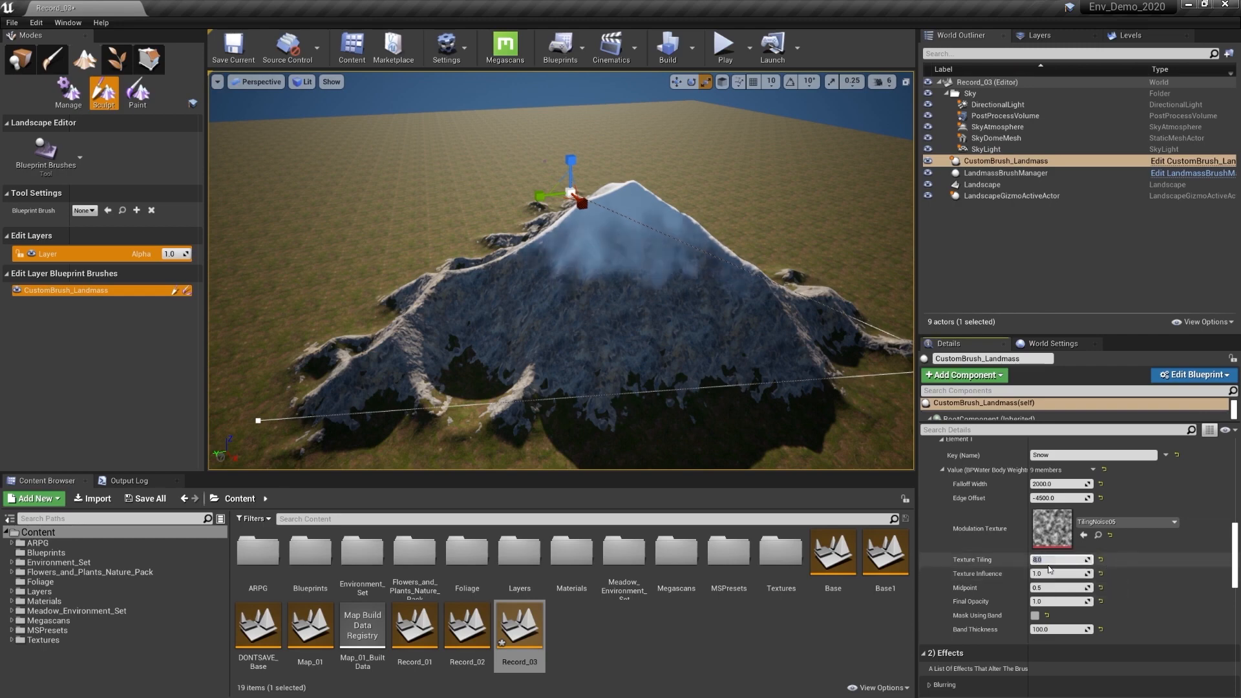
{"action": "key", "text": "Return"}
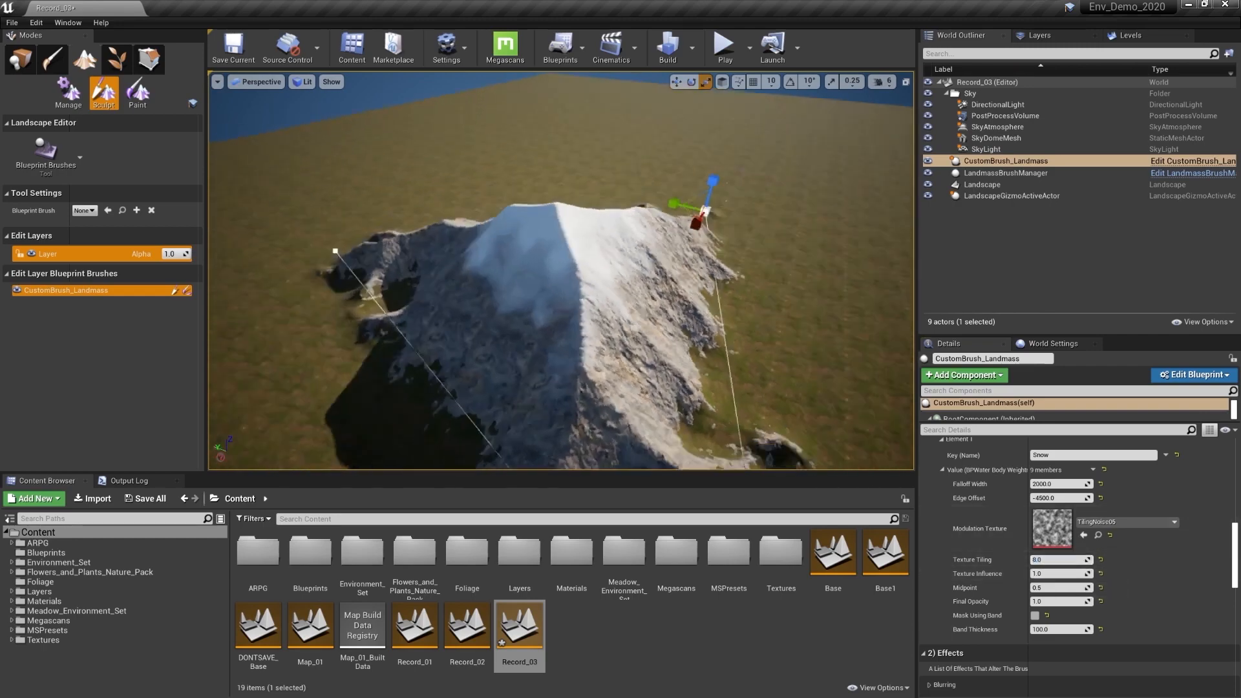
{"action": "left_click", "coordinate": [1051, 561]}
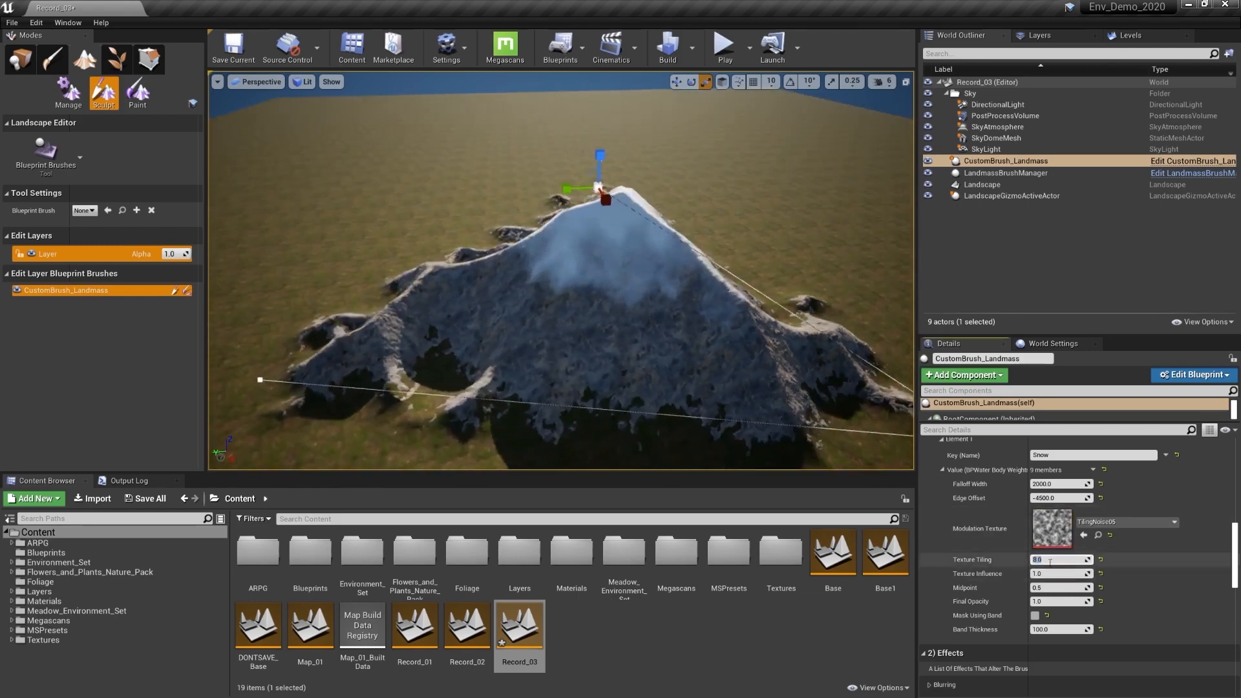
{"action": "type", "text": "16"}
{"action": "key", "text": "Return"}
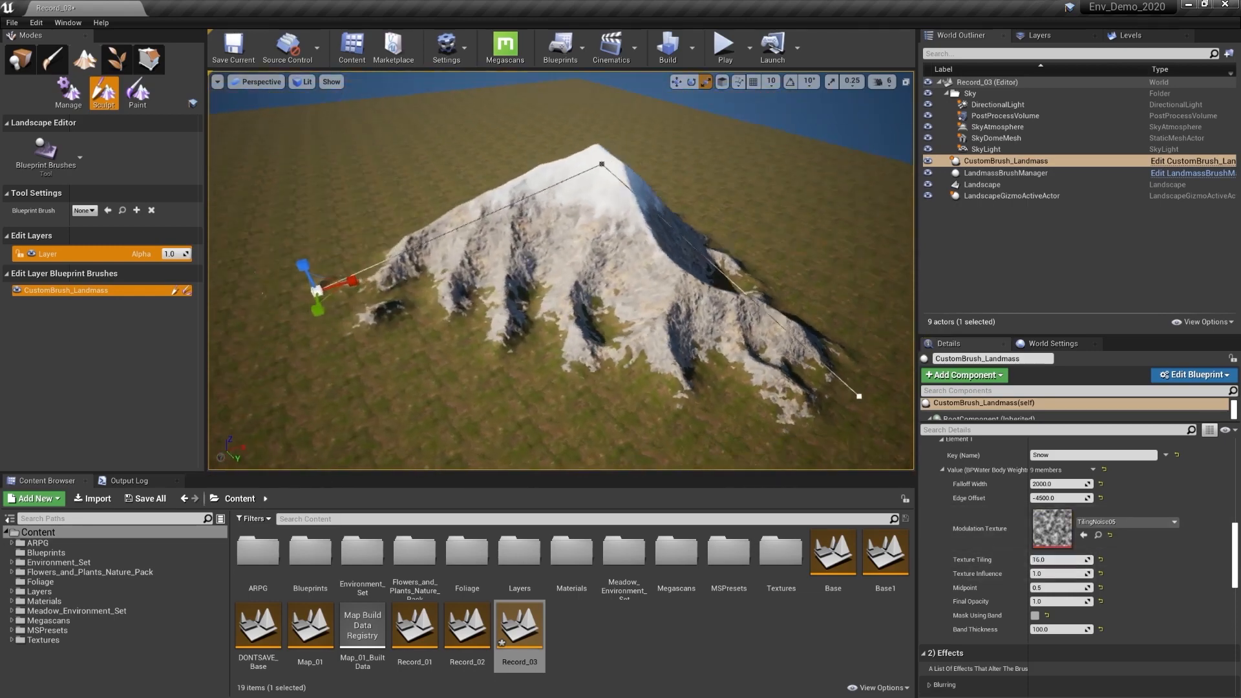
{"action": "left_click_drag", "start_coordinate": [561, 270], "coordinate": [867, 301], "text": "alt"}
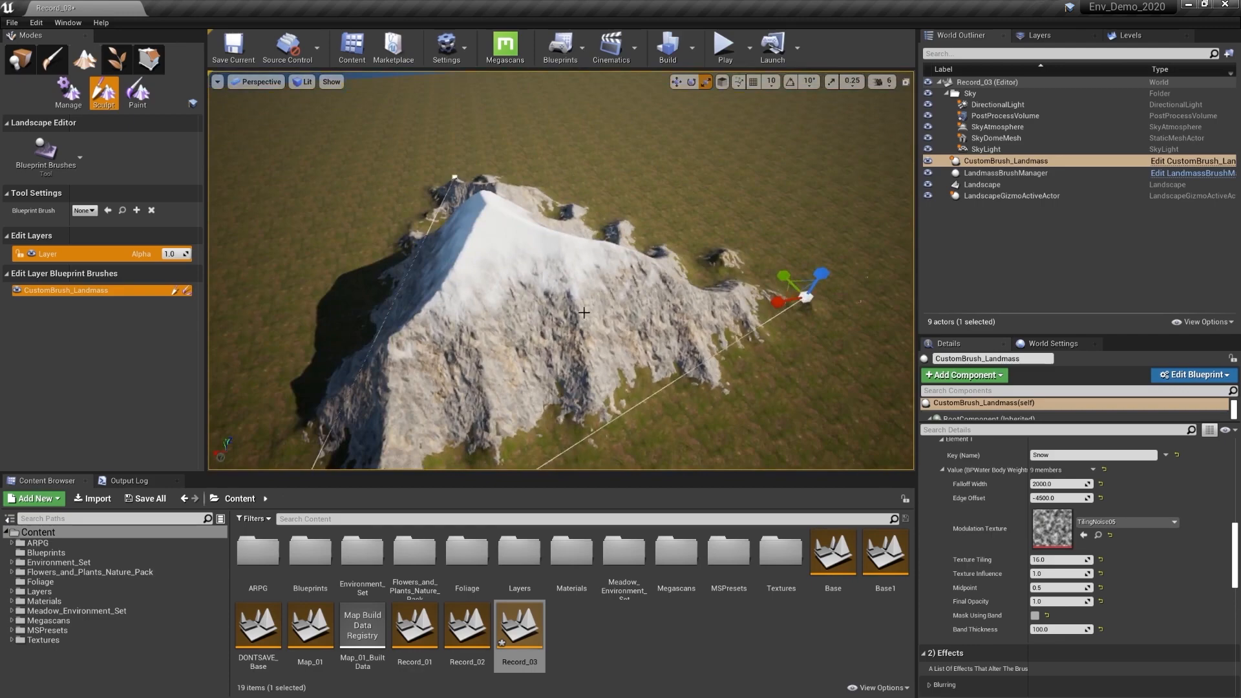
{"action": "left_click_drag", "start_coordinate": [564, 341], "coordinate": [356, 323], "text": "alt"}
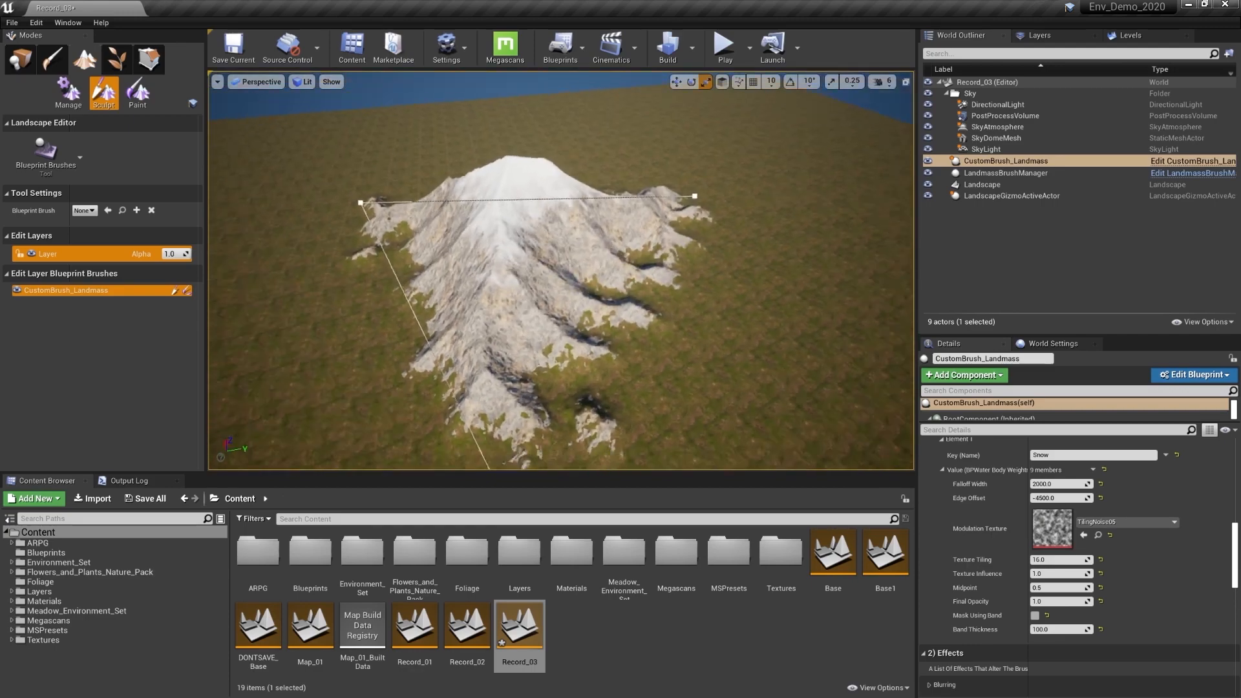
{"action": "right_click_drag", "start_coordinate": [564, 341], "coordinate": [492, 304], "text": "alt"}
{"action": "left_click_drag", "start_coordinate": [767, 355], "coordinate": [607, 349], "text": "alt"}
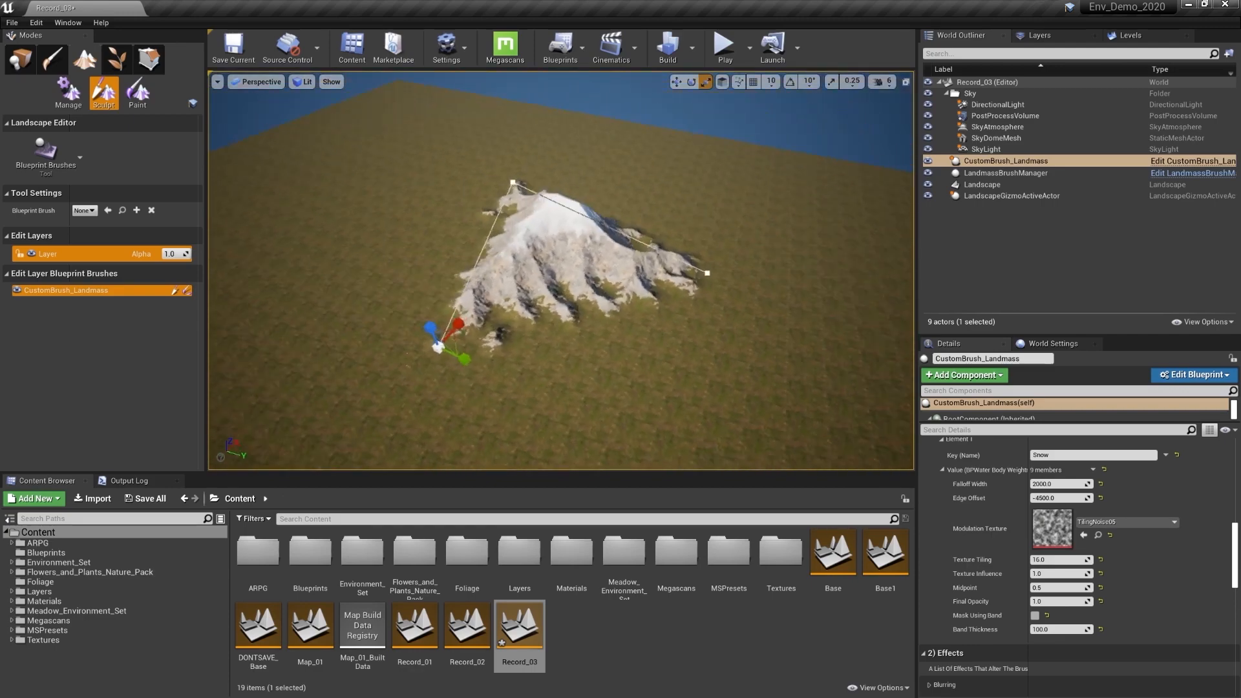
- Extend the mountain brush's spline with an extra point pulled out from a base corner and apply hard edge tangents
{"action": "left_click", "coordinate": [708, 273]}
{"action": "key", "text": "w"}
{"action": "mouse_move", "coordinate": [645, 315]}
{"action": "left_mouse_down", "text": "alt"}
{"action": "mouse_move", "coordinate": [774, 397]}
{"action": "mouse_move", "coordinate": [769, 316]}
{"action": "mouse_move", "coordinate": [778, 328]}
{"action": "mouse_move", "coordinate": [631, 333]}
{"action": "mouse_move", "coordinate": [899, 350]}
{"action": "mouse_move", "coordinate": [685, 346]}
{"action": "left_mouse_up", "text": "alt"}
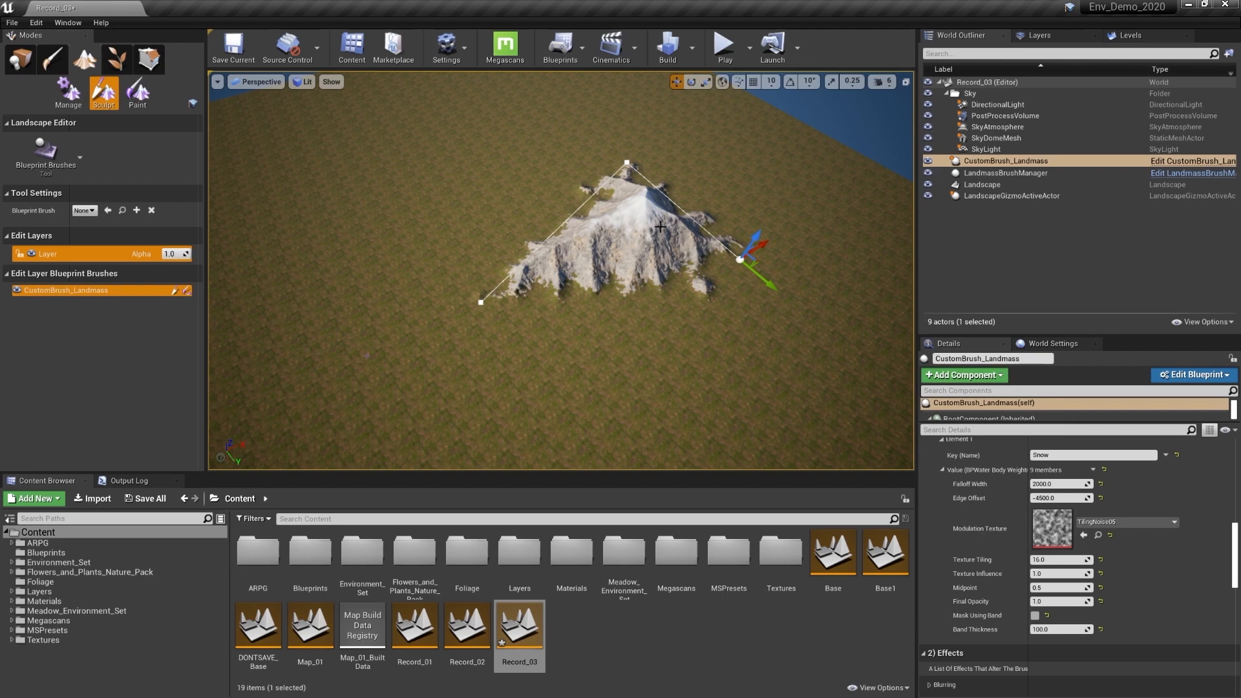
{"action": "left_click_drag", "start_coordinate": [764, 250], "coordinate": [616, 348], "text": "alt"}
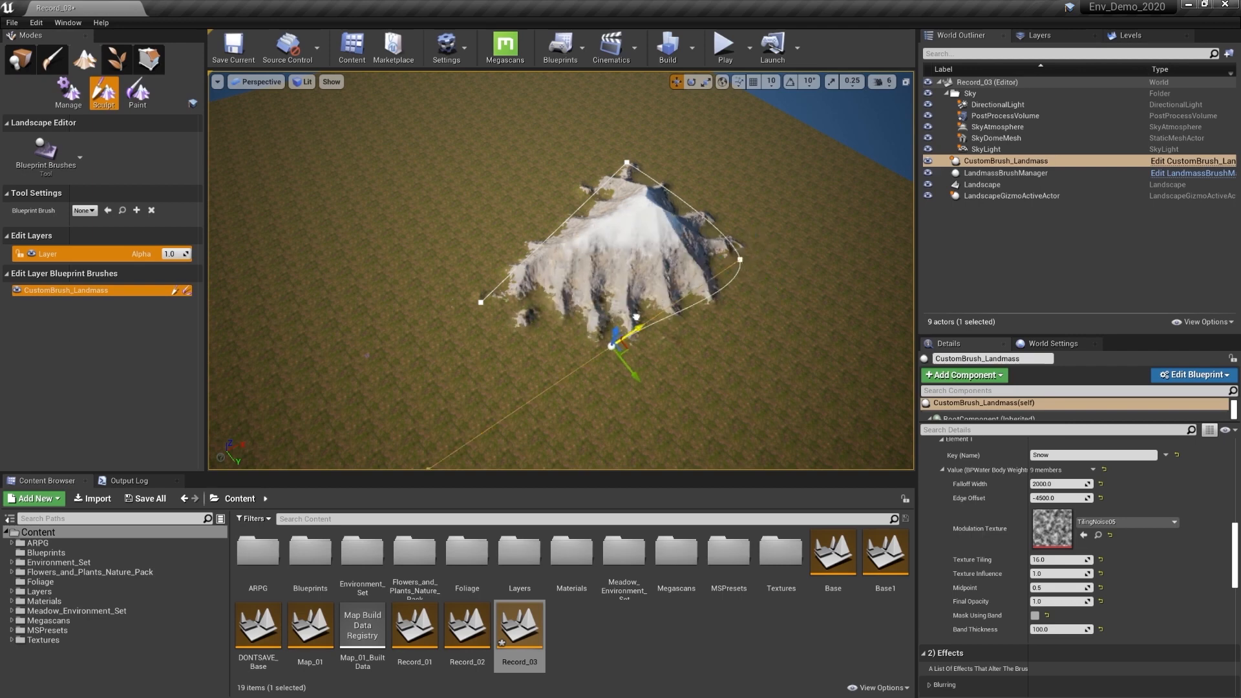
{"action": "left_click", "coordinate": [1234, 450]}
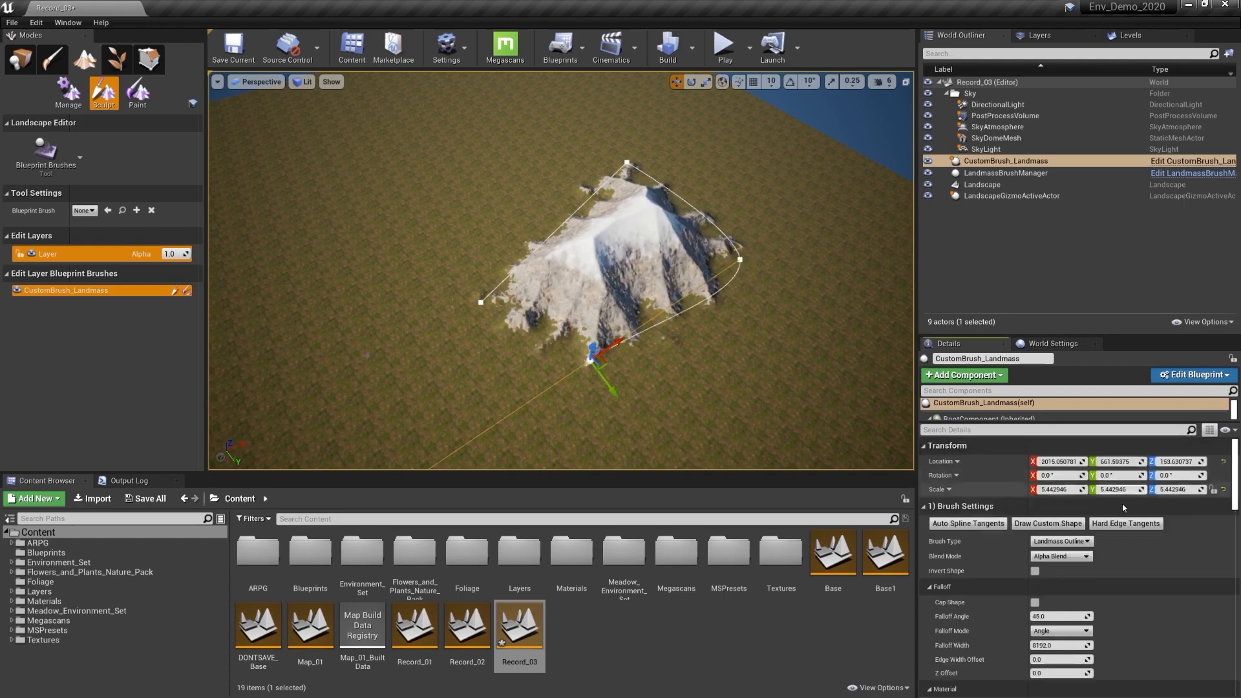
{"action": "left_click", "coordinate": [1125, 523]}
{"action": "left_click_drag", "start_coordinate": [714, 327], "coordinate": [666, 361], "text": "alt"}
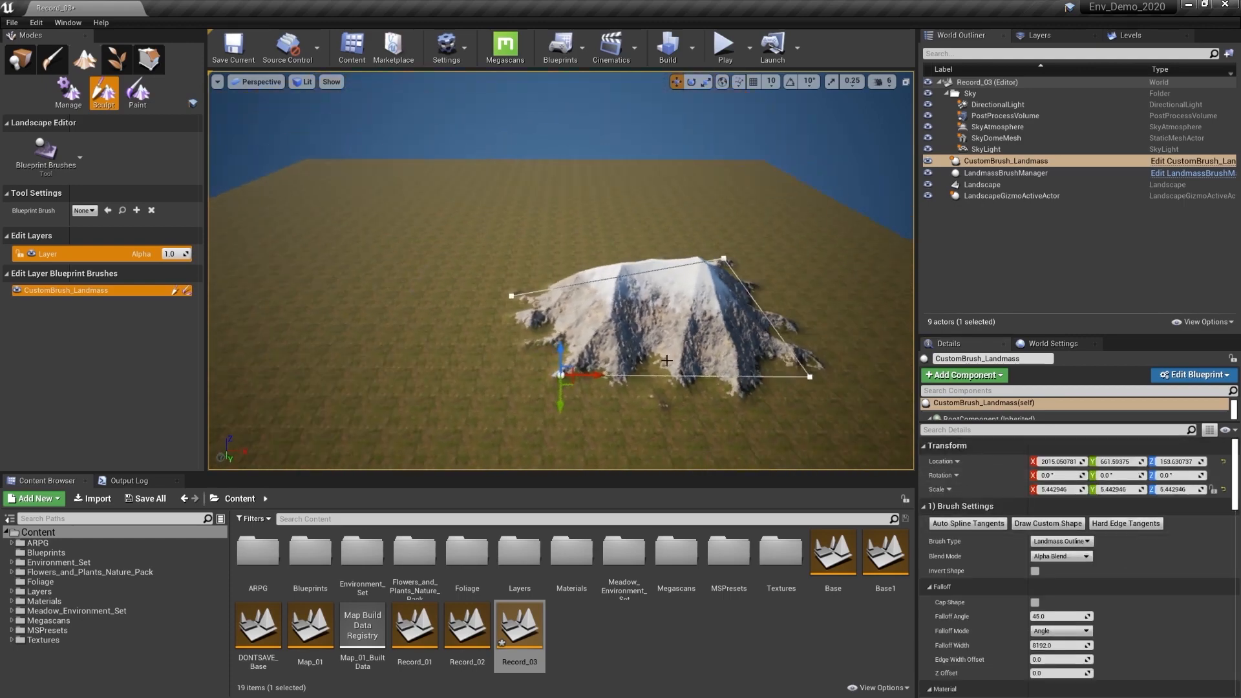
- Pull the new spline point inward, extend another point from the end corner to form a side ridge, and reapply hard edge tangents
{"action": "left_click_drag", "start_coordinate": [574, 383], "coordinate": [670, 340]}
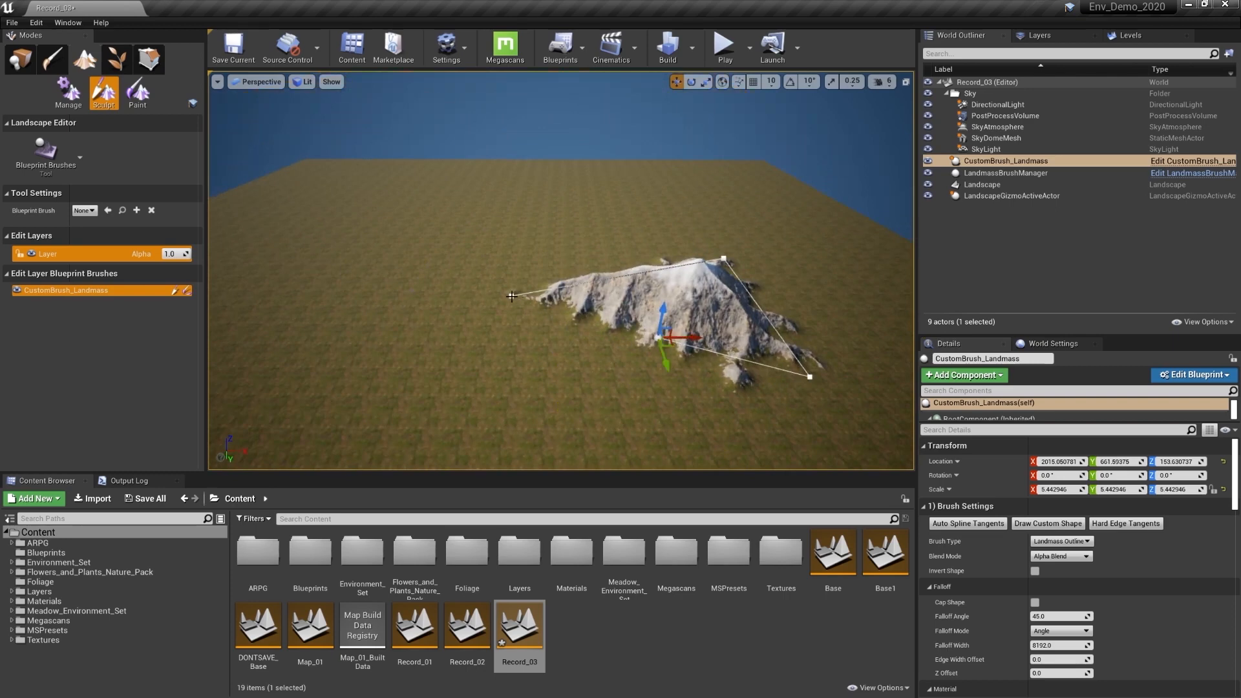
{"action": "left_click", "coordinate": [511, 296]}
{"action": "left_click_drag", "start_coordinate": [506, 313], "coordinate": [489, 394]}
{"action": "left_click", "coordinate": [1153, 529]}
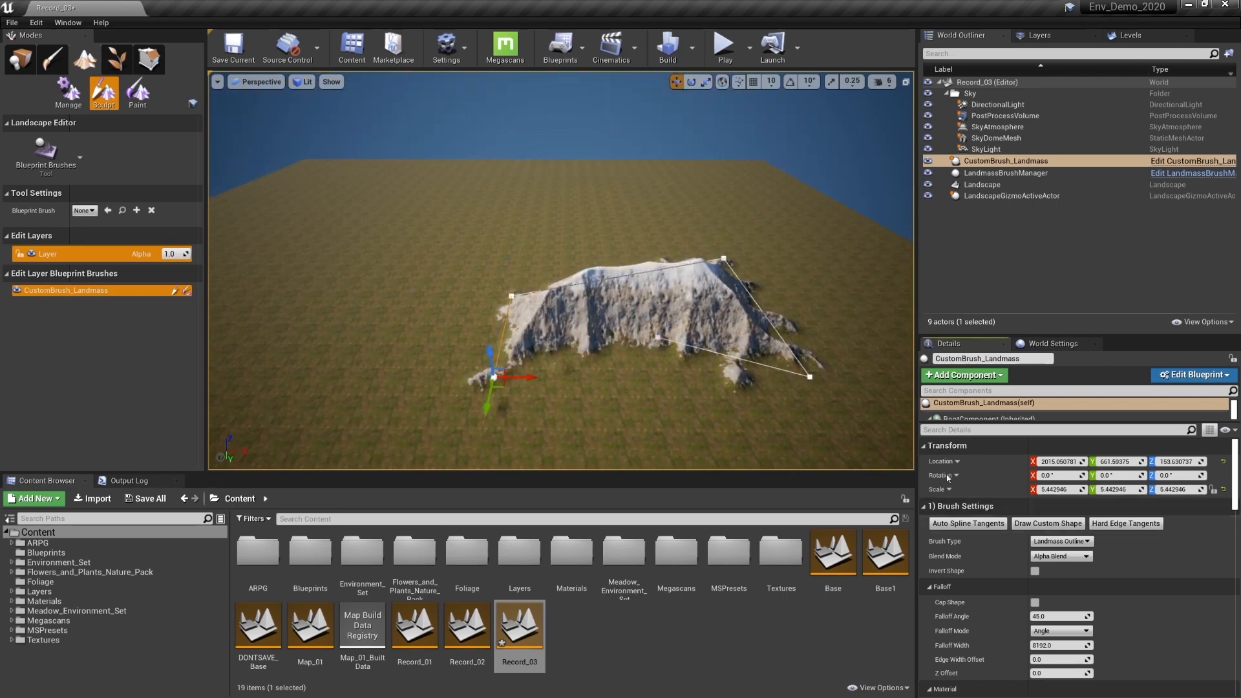
- Reposition the remaining spline corner points to bend the mountain into a curved ridge with two arms
{"action": "left_click_drag", "start_coordinate": [646, 316], "coordinate": [648, 342], "text": "alt"}
{"action": "left_click", "coordinate": [656, 336]}
{"action": "left_click", "coordinate": [796, 383]}
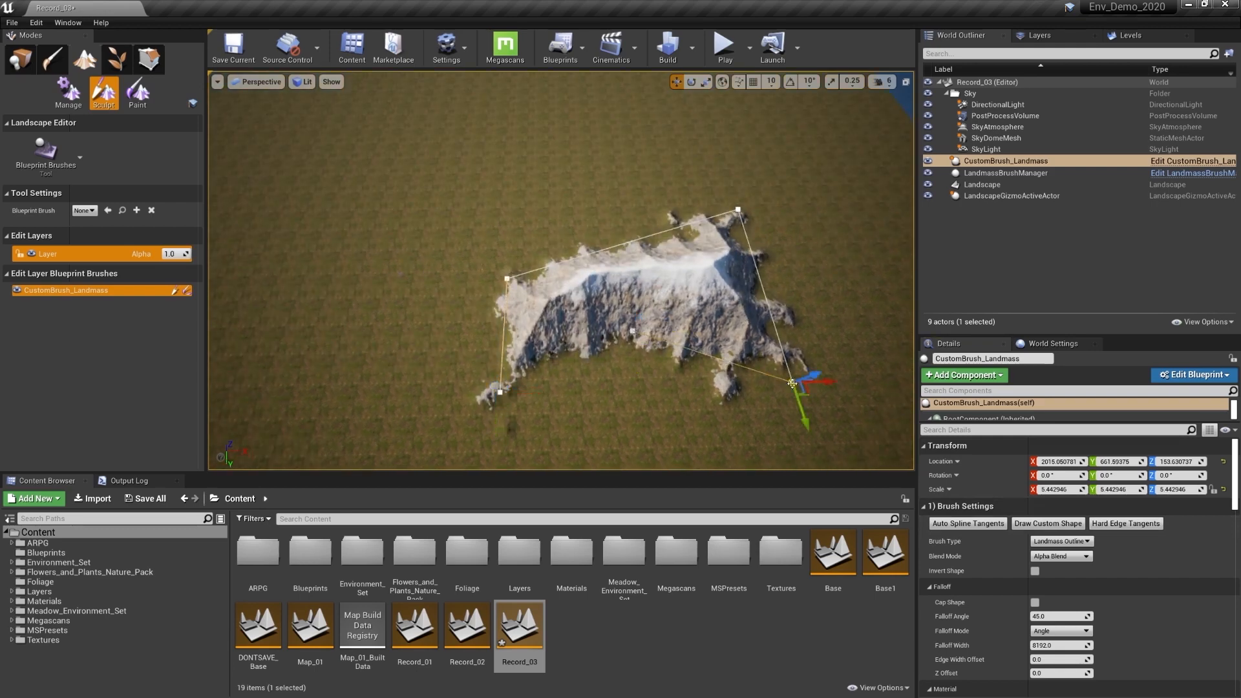
{"action": "left_click_drag", "start_coordinate": [805, 385], "coordinate": [653, 362]}
{"action": "left_click_drag", "start_coordinate": [538, 355], "coordinate": [551, 431], "text": "alt"}
{"action": "left_click", "coordinate": [495, 337]}
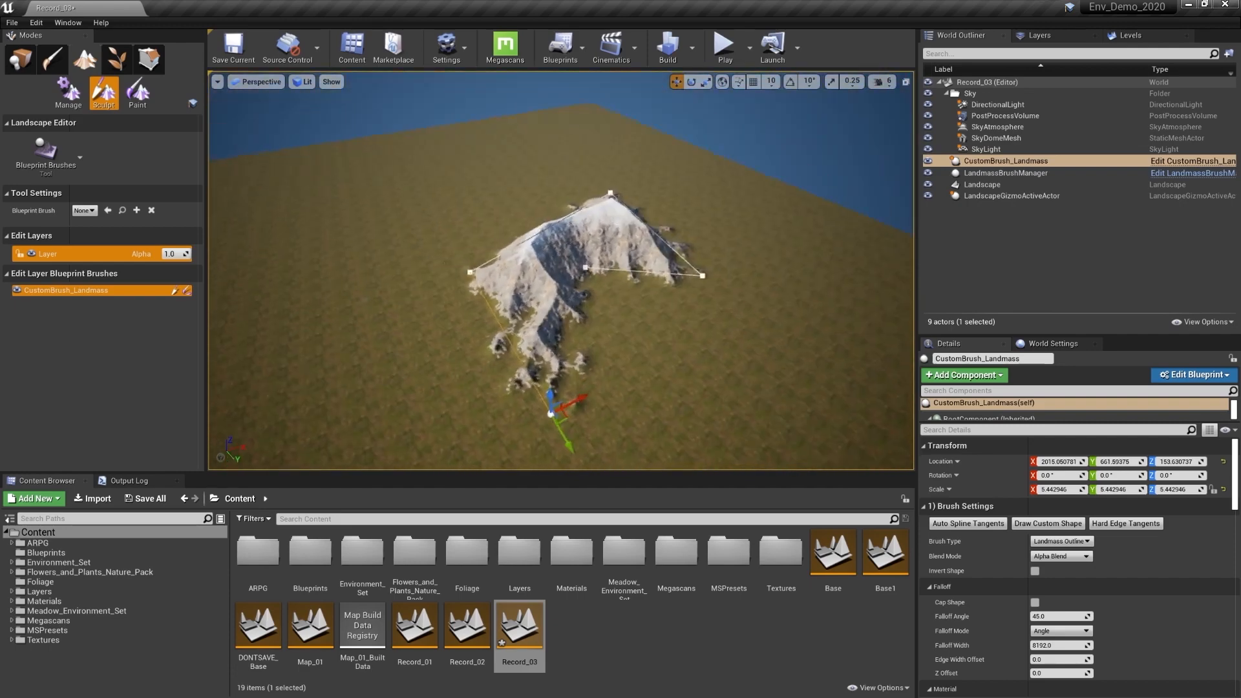
- Duplicate the mountain brush, move the copy to the landscape's back corner and scale it up
{"action": "left_click", "coordinate": [992, 172]}
{"action": "left_click", "coordinate": [992, 161]}
{"action": "left_click_drag", "start_coordinate": [531, 356], "coordinate": [362, 349], "text": "alt"}
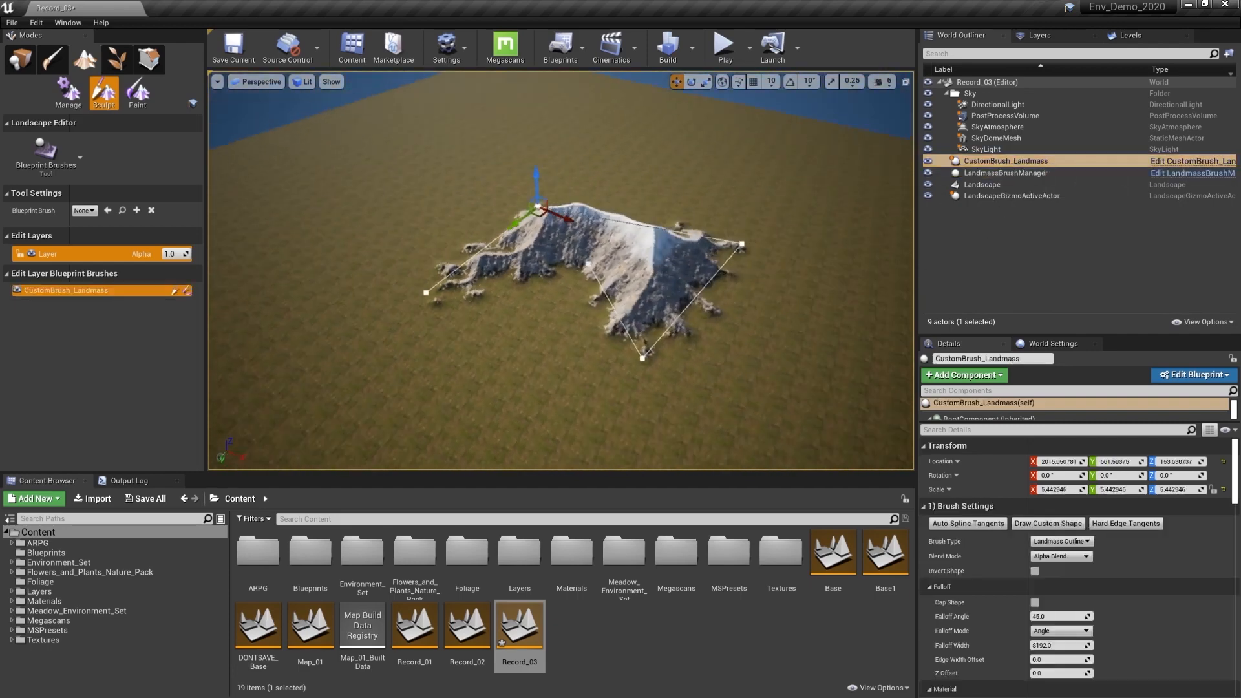
{"action": "mouse_move", "coordinate": [566, 238]}
{"action": "left_mouse_down", "text": "alt"}
{"action": "mouse_move", "coordinate": [578, 237]}
{"action": "mouse_move", "coordinate": [392, 178]}
{"action": "left_mouse_up", "text": "alt"}
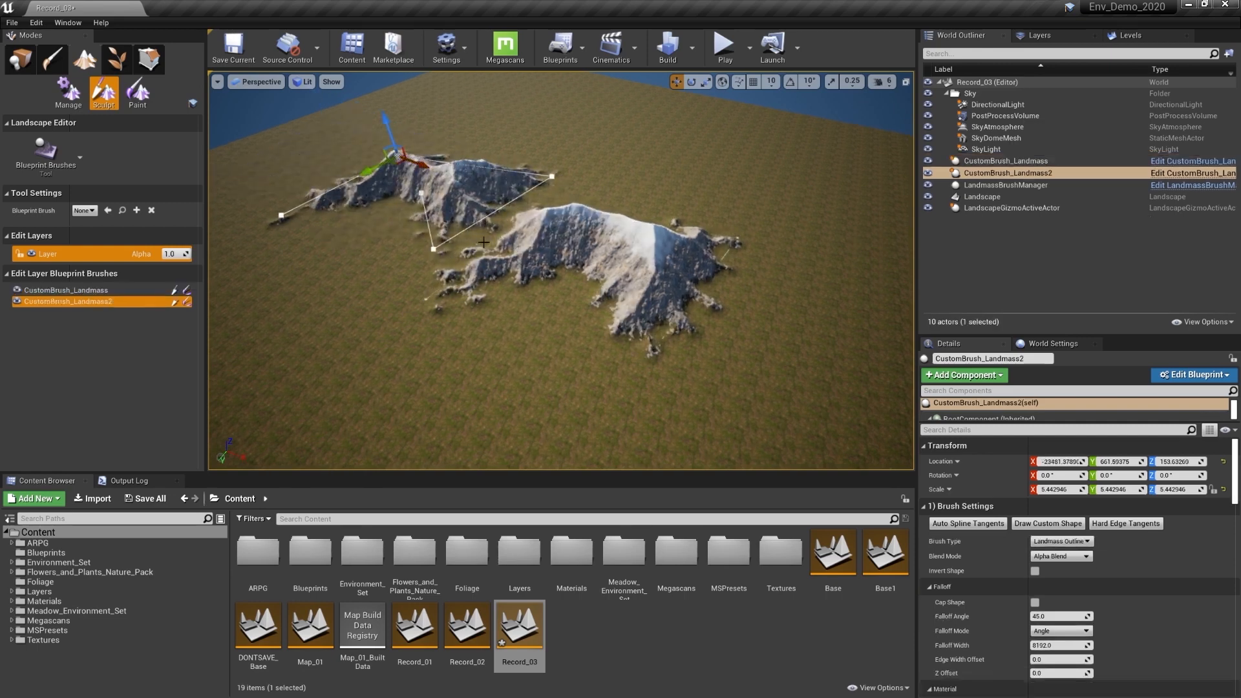
{"action": "mouse_move", "coordinate": [474, 289]}
{"action": "left_mouse_down", "text": "alt"}
{"action": "mouse_move", "coordinate": [280, 289]}
{"action": "mouse_move", "coordinate": [474, 289]}
{"action": "left_mouse_up", "text": "alt"}
{"action": "right_click_drag", "start_coordinate": [474, 289], "coordinate": [409, 257]}
{"action": "key", "text": "r"}
{"action": "left_click_drag", "start_coordinate": [528, 218], "coordinate": [686, 239]}
{"action": "key", "text": "w"}
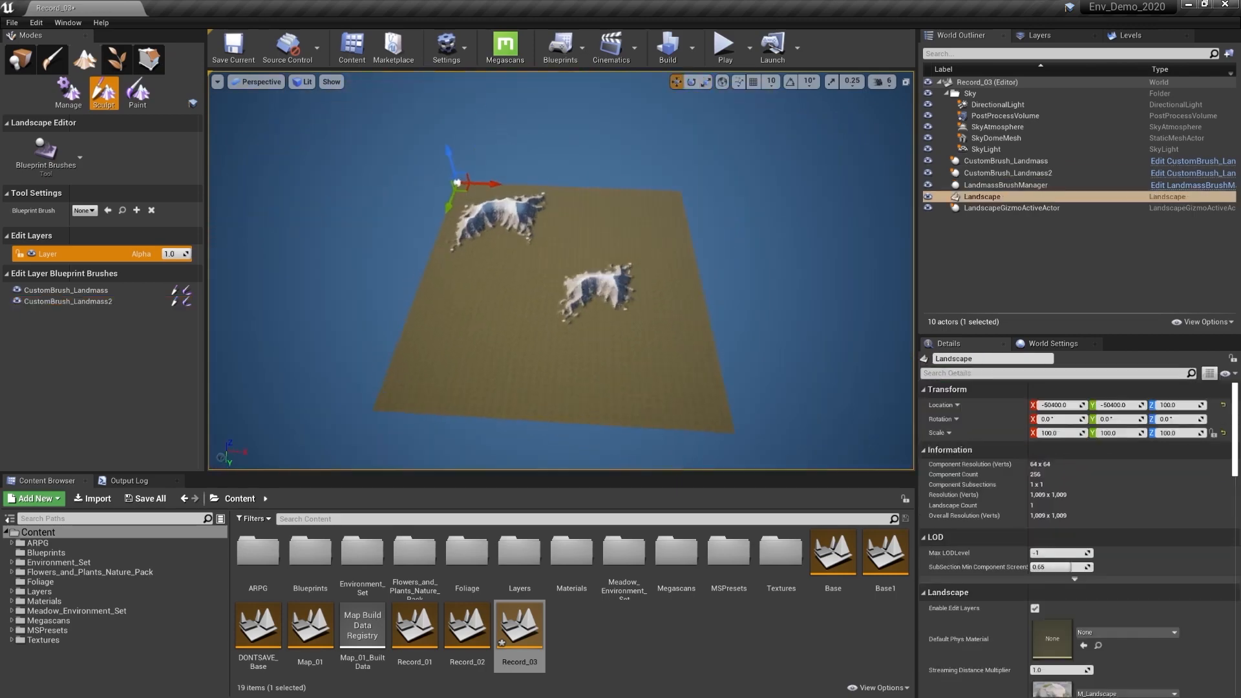
- Resize the original mountain and duplicate it into three more along the landscape's edges, varying each copy's scale and rotation
{"action": "left_click", "coordinate": [1028, 172]}
{"action": "left_click", "coordinate": [1029, 161]}
{"action": "key", "text": "r"}
{"action": "left_click_drag", "start_coordinate": [567, 279], "coordinate": [580, 270]}
{"action": "key", "text": "e"}
{"action": "left_click_drag", "start_coordinate": [575, 324], "coordinate": [626, 191]}
{"action": "key", "text": "w"}
{"action": "key", "text": "r"}
{"action": "key", "text": "e"}
{"action": "left_click_drag", "start_coordinate": [585, 223], "coordinate": [683, 367]}
{"action": "key", "text": "w"}
{"action": "key", "text": "e"}
{"action": "key", "text": "w"}
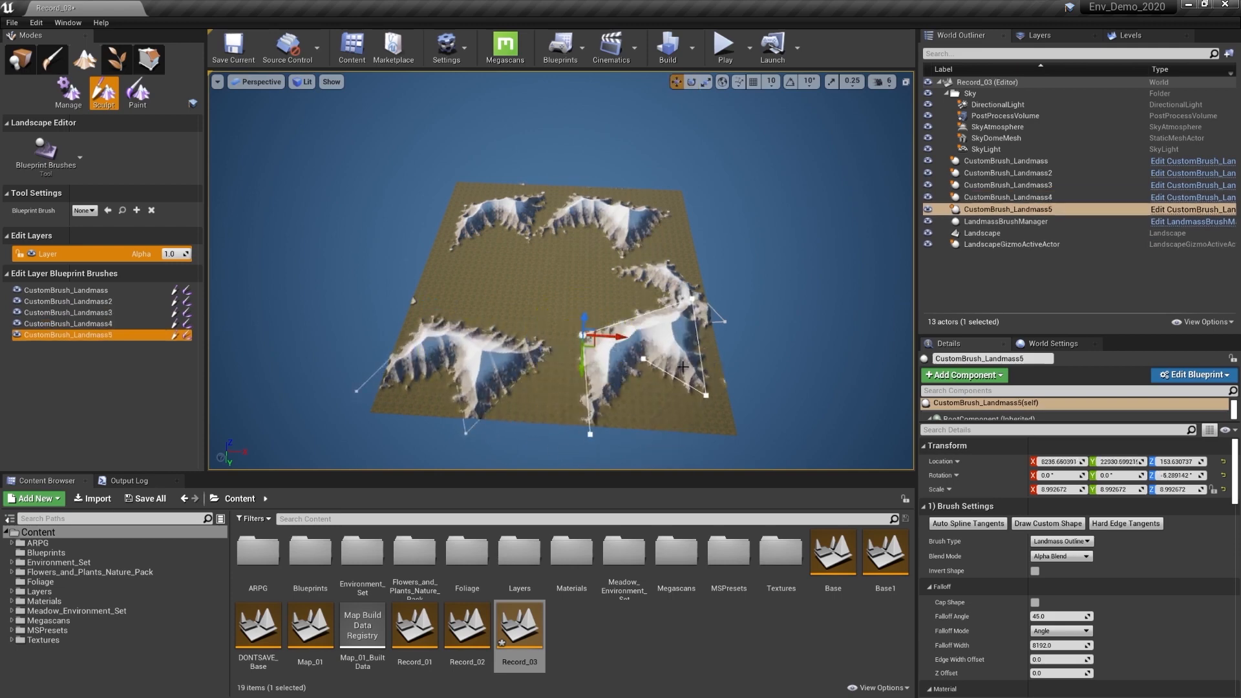
- Duplicate the back-corner mountain and rotate the copy to about 85 degrees to fill the gap along the adjacent edge
{"action": "left_click", "coordinate": [577, 206]}
{"action": "left_click", "coordinate": [467, 211]}
{"action": "left_click_drag", "start_coordinate": [464, 216], "coordinate": [483, 251], "text": "alt"}
{"action": "key", "text": "e"}
{"action": "key", "text": "w"}
{"action": "right_click_drag", "start_coordinate": [834, 288], "coordinate": [811, 288]}
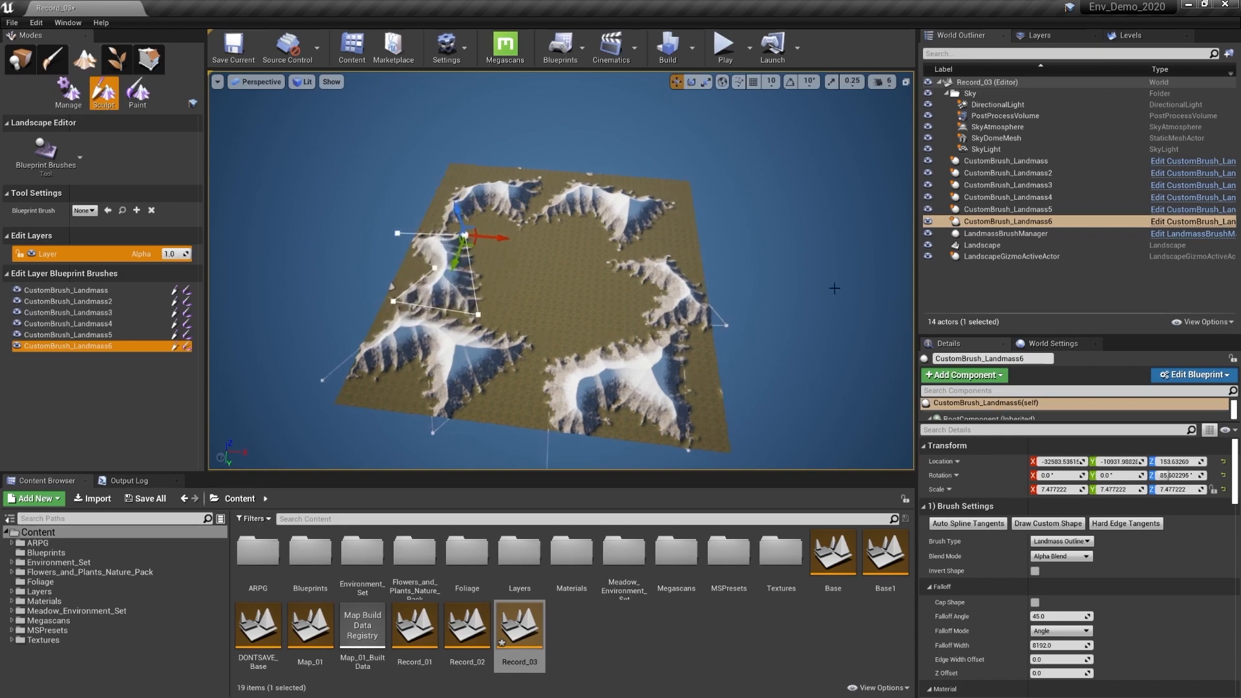
- Rotate the original mountain brush to about 103 degrees and move it against the landscape's edge to enclose the valley
{"action": "left_click", "coordinate": [1021, 198]}
{"action": "left_click", "coordinate": [1021, 185]}
{"action": "left_click", "coordinate": [1022, 173]}
{"action": "left_click", "coordinate": [1022, 161]}
{"action": "key", "text": "e"}
{"action": "mouse_move", "coordinate": [723, 265]}
{"action": "left_mouse_down"}
{"action": "mouse_move", "coordinate": [745, 289]}
{"action": "mouse_move", "coordinate": [736, 273]}
{"action": "left_mouse_up"}
{"action": "key", "text": "w"}
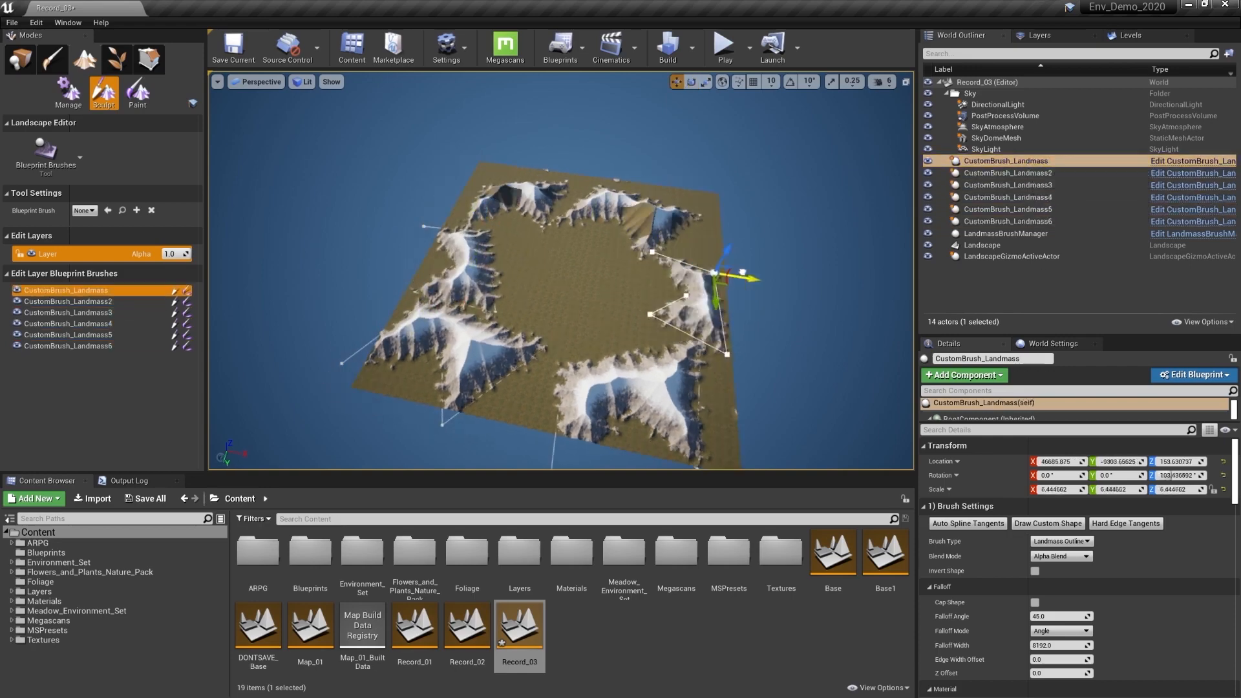
{"action": "mouse_move", "coordinate": [735, 274]}
{"action": "right_mouse_down"}
{"action": "mouse_move", "coordinate": [736, 323]}
{"action": "mouse_move", "coordinate": [608, 245]}
{"action": "mouse_move", "coordinate": [469, 293]}
{"action": "mouse_move", "coordinate": [540, 296]}
{"action": "mouse_move", "coordinate": [621, 271]}
{"action": "mouse_move", "coordinate": [527, 242]}
{"action": "mouse_move", "coordinate": [540, 245]}
{"action": "mouse_move", "coordinate": [433, 256]}
{"action": "mouse_move", "coordinate": [420, 298]}
{"action": "mouse_move", "coordinate": [479, 311]}
{"action": "right_mouse_up"}
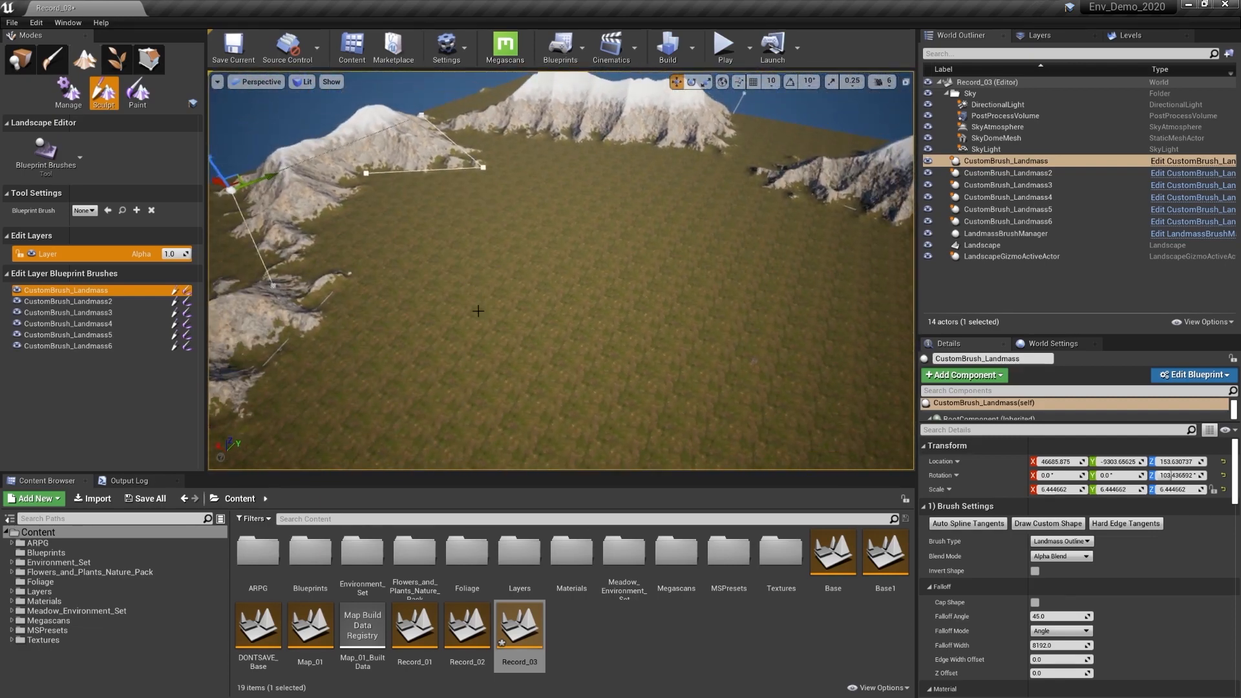
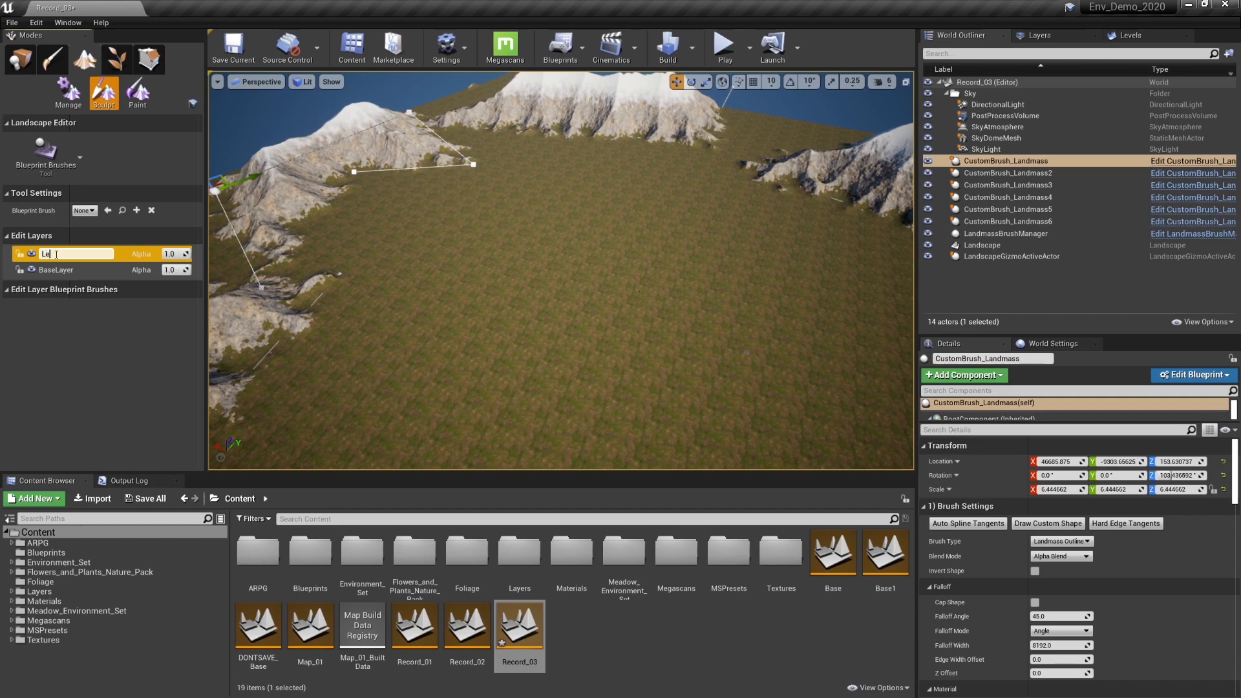
- Place a new CustomBrush_Landmass on the Level edit layer in the valley, enlarge it and position it near the centre
{"action": "left_click", "coordinate": [85, 210]}
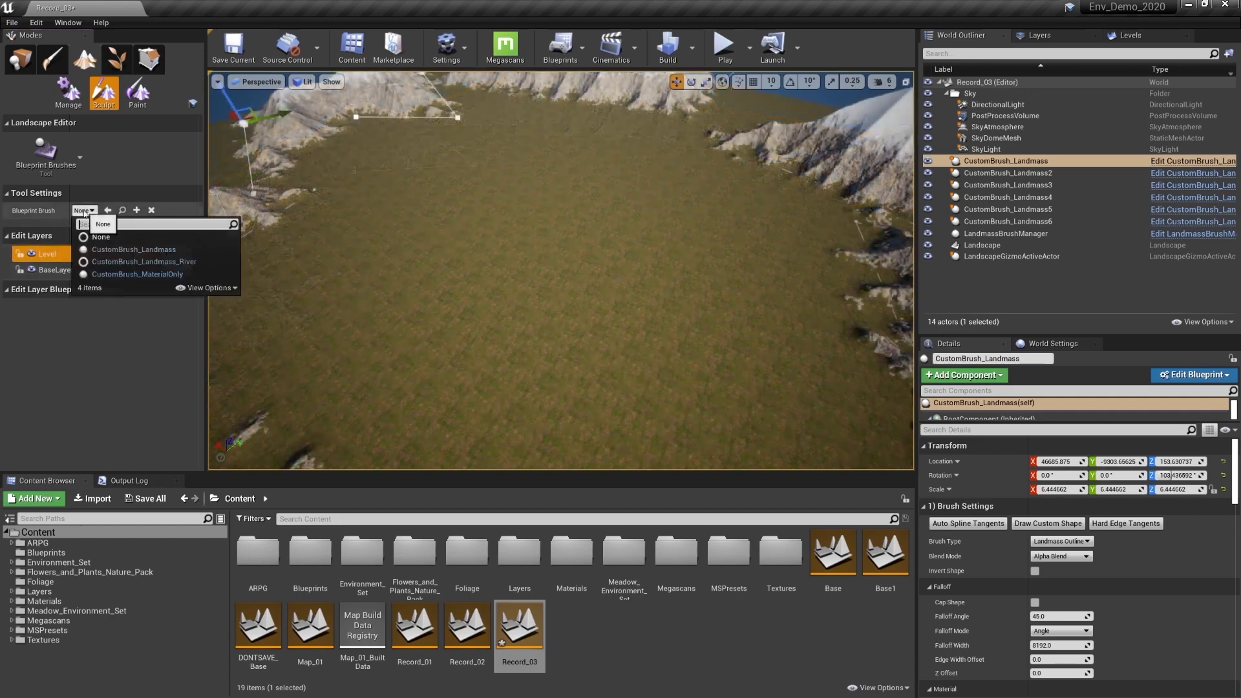
{"action": "left_click", "coordinate": [115, 255]}
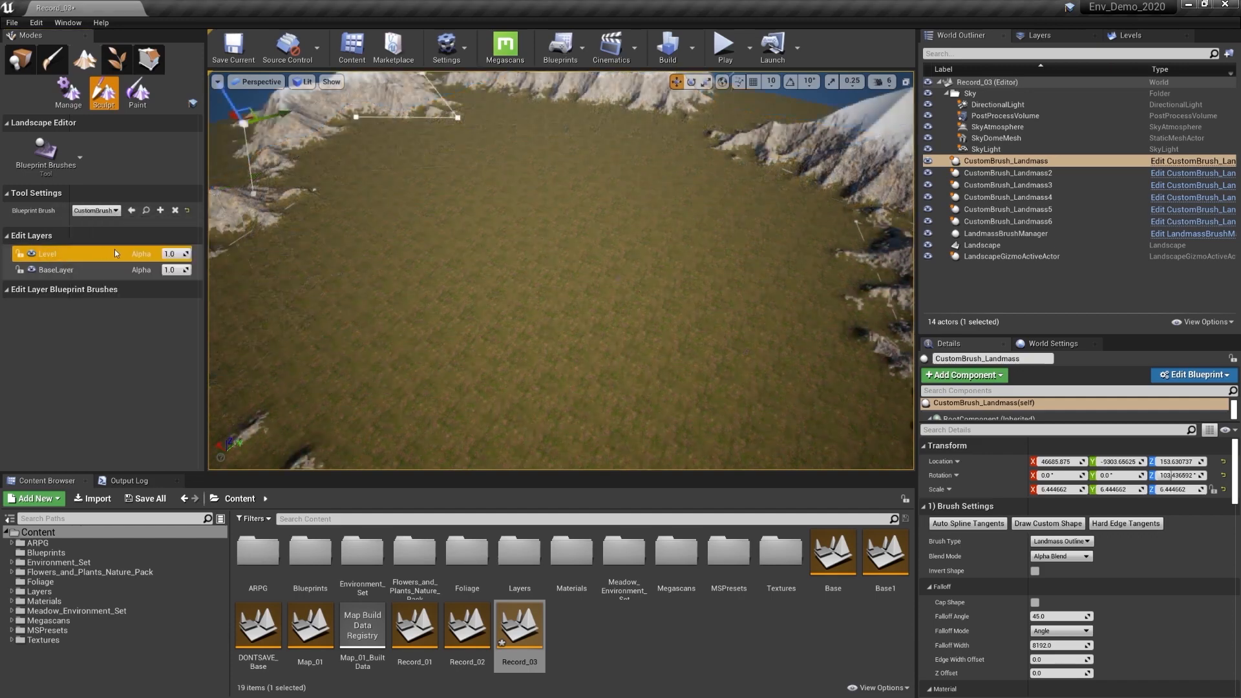
{"action": "left_click", "coordinate": [509, 256]}
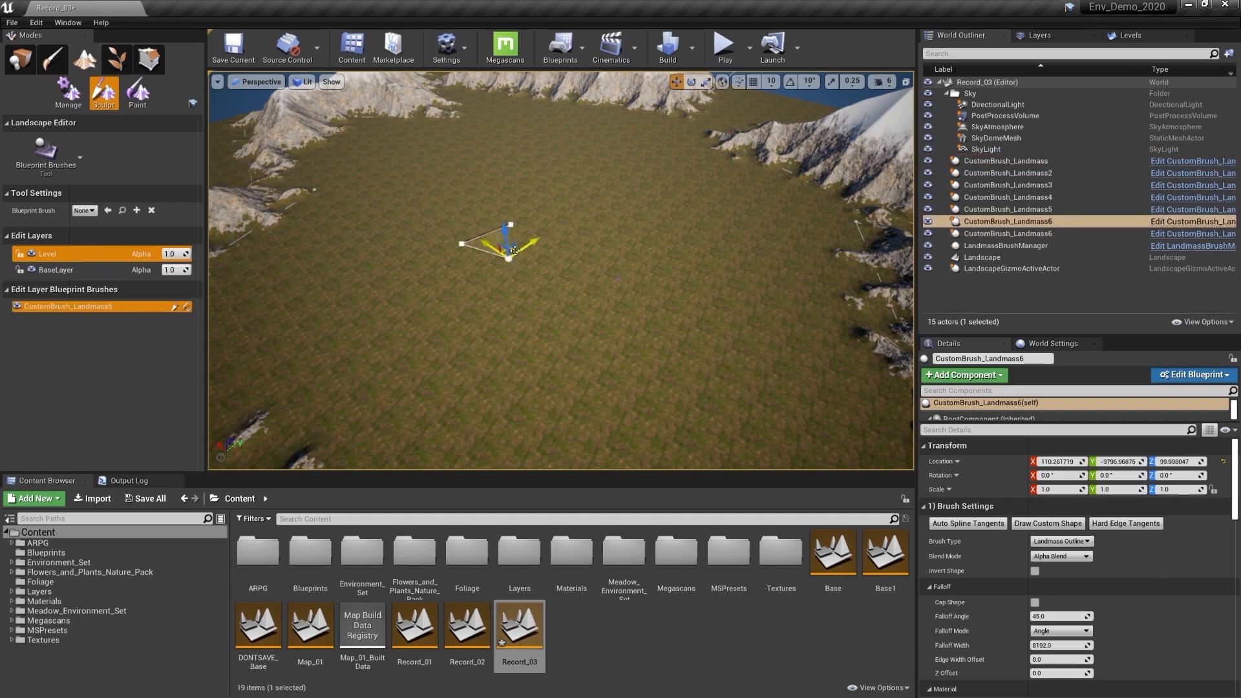
{"action": "mouse_move", "coordinate": [515, 250]}
{"action": "left_mouse_down"}
{"action": "mouse_move", "coordinate": [543, 268]}
{"action": "mouse_move", "coordinate": [546, 307]}
{"action": "mouse_move", "coordinate": [666, 220]}
{"action": "left_mouse_up"}
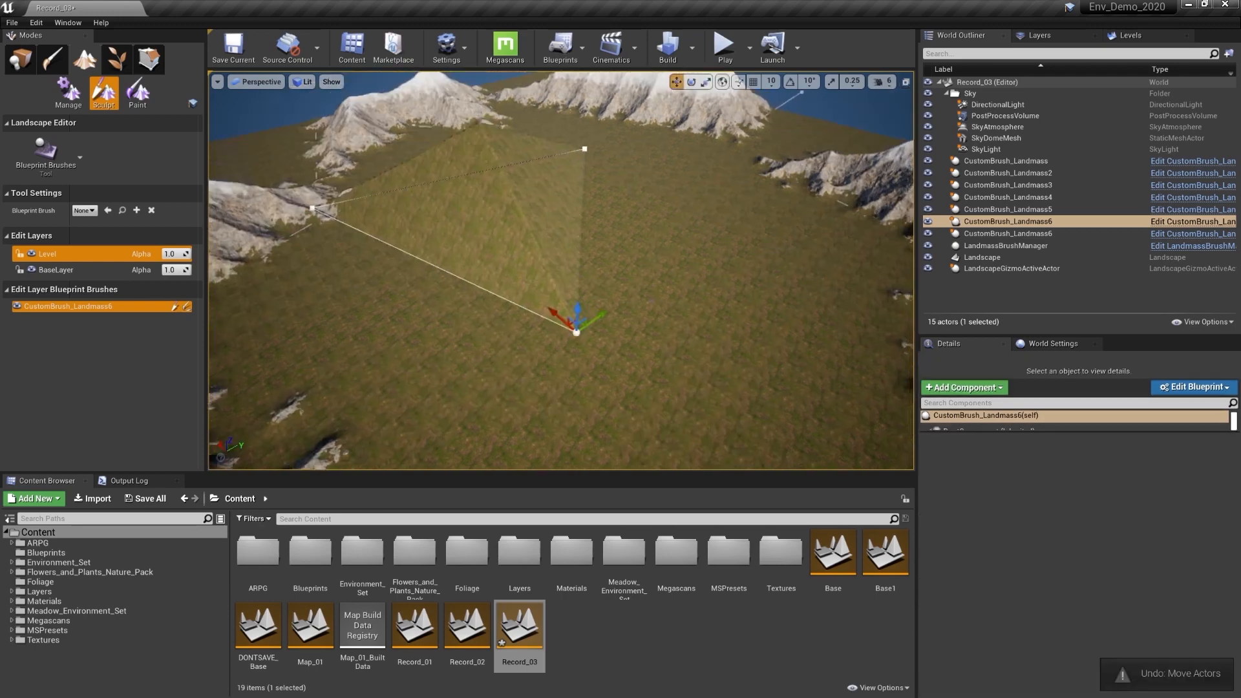
{"action": "right_click_drag", "start_coordinate": [602, 315], "coordinate": [590, 315]}
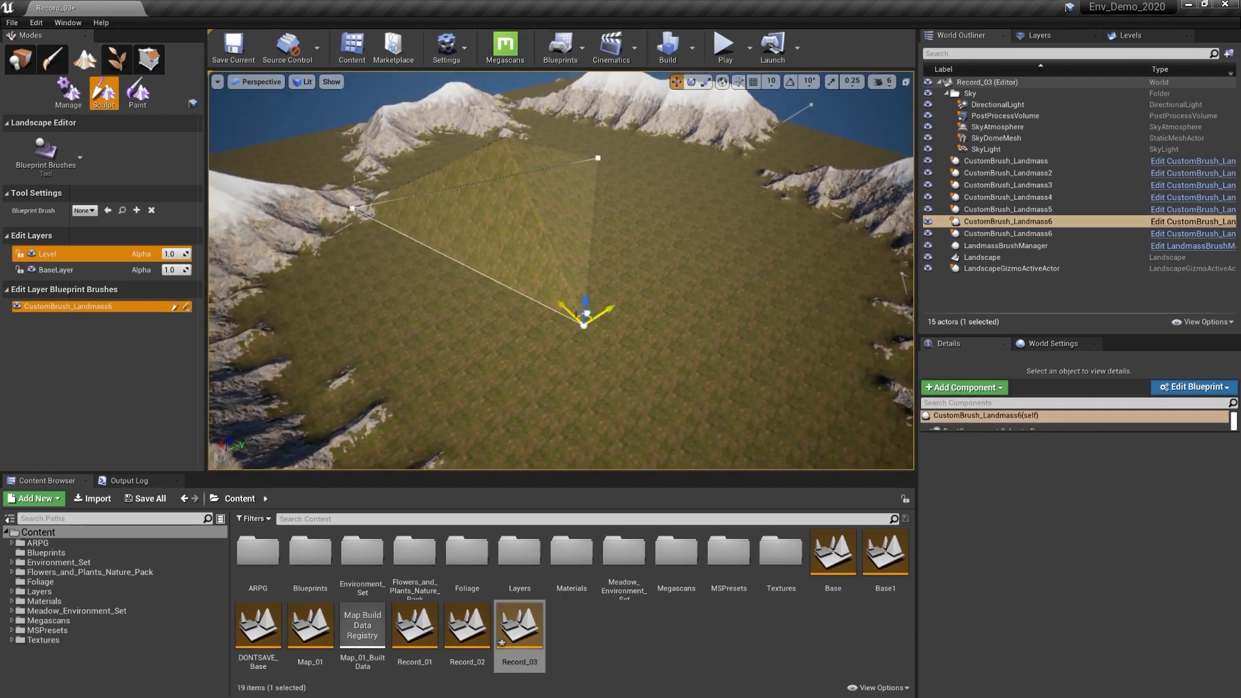
{"action": "left_click_drag", "start_coordinate": [586, 314], "coordinate": [688, 385]}
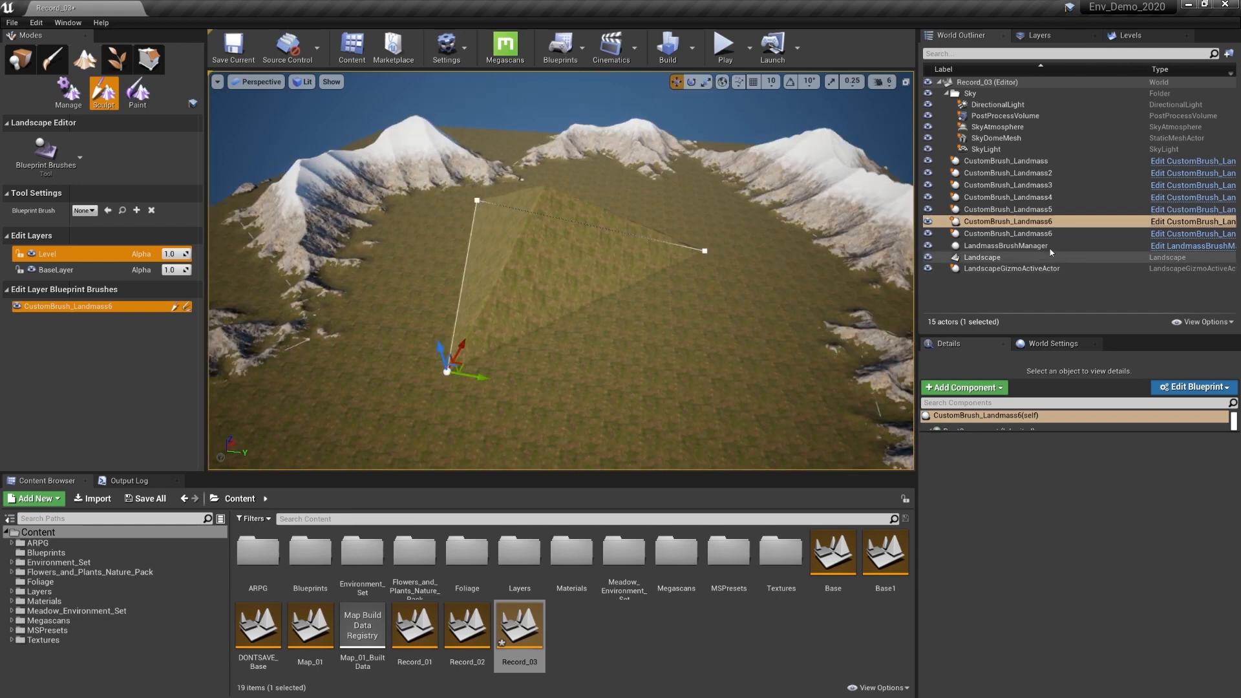
- Rename the new brush on the Level layer as CustomBrush_Canyon
{"action": "left_click", "coordinate": [1045, 222]}
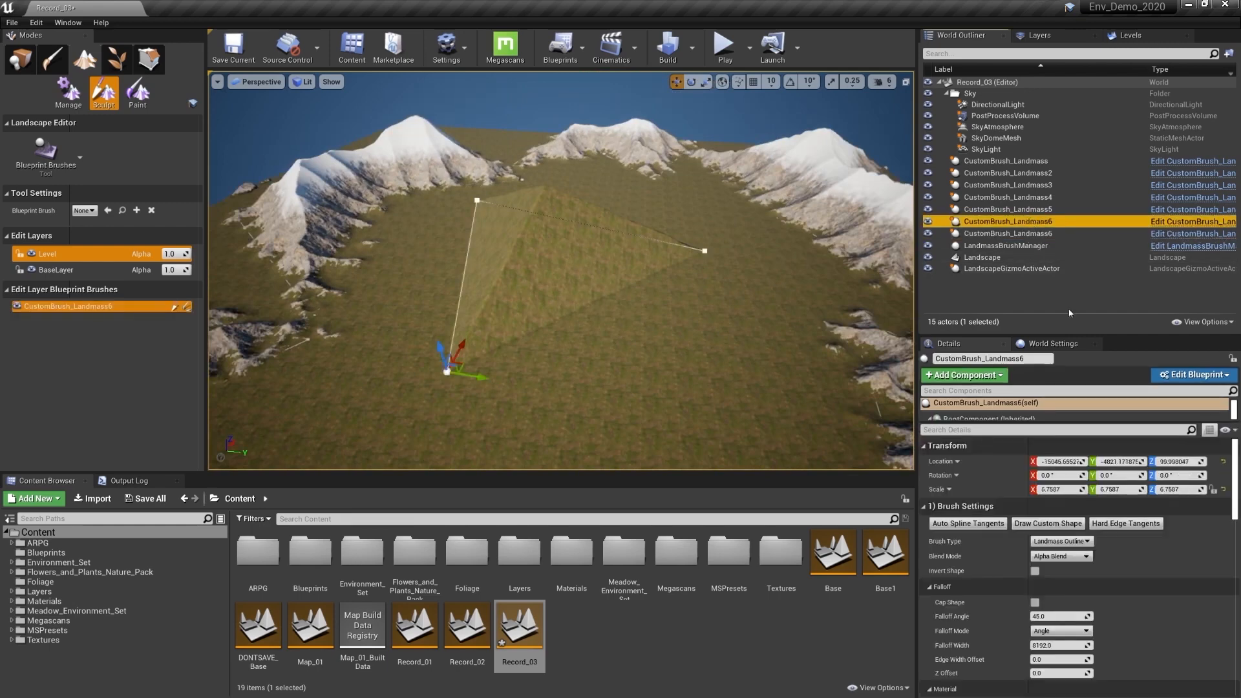
{"action": "left_click", "coordinate": [996, 359]}
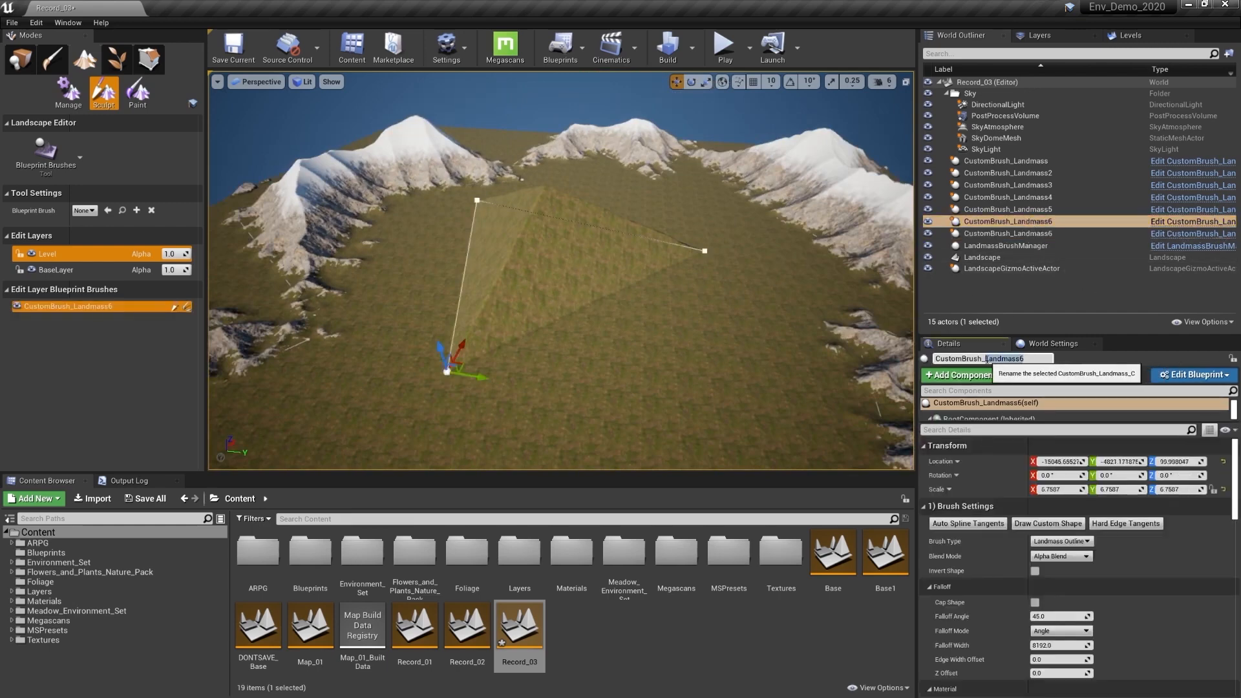
{"action": "type", "text": "Canyon"}
{"action": "key", "text": "Return"}
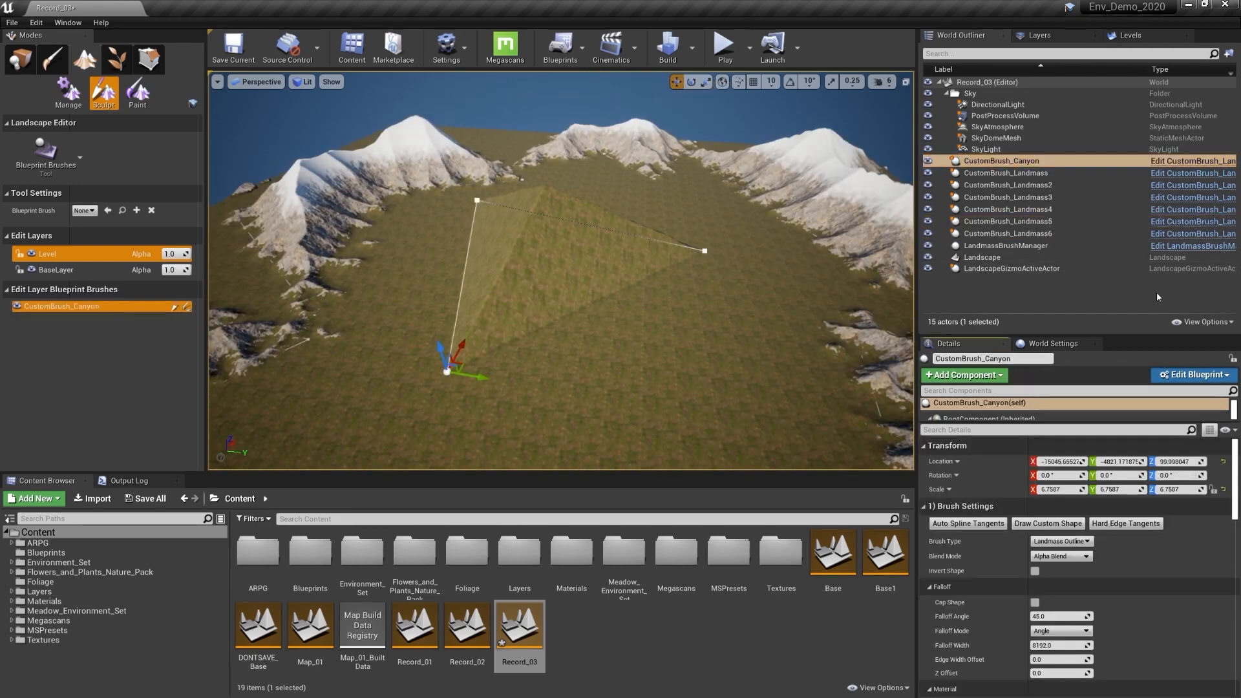
- Enable Cap Shape on the canyon brush and lower it below ground level to carve a flat-bottomed basin
{"action": "left_click", "coordinate": [1035, 603]}
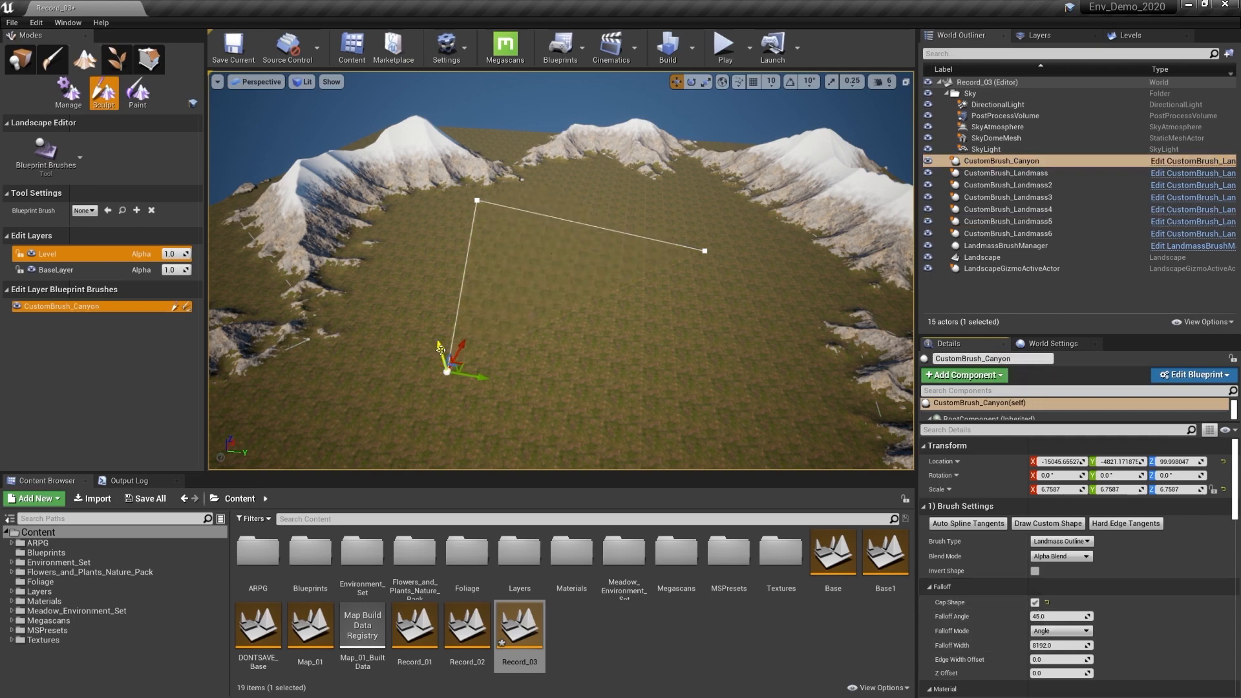
{"action": "mouse_move", "coordinate": [440, 349]}
{"action": "left_mouse_down"}
{"action": "mouse_move", "coordinate": [477, 417]}
{"action": "mouse_move", "coordinate": [284, 413]}
{"action": "mouse_move", "coordinate": [646, 414]}
{"action": "mouse_move", "coordinate": [737, 316]}
{"action": "mouse_move", "coordinate": [640, 362]}
{"action": "left_mouse_up"}
- Set the canyon brush's Inner and Outer Smooth Threshold to 1000 each under Smooth Blending
{"action": "left_click_drag", "start_coordinate": [1236, 510], "coordinate": [1236, 631]}
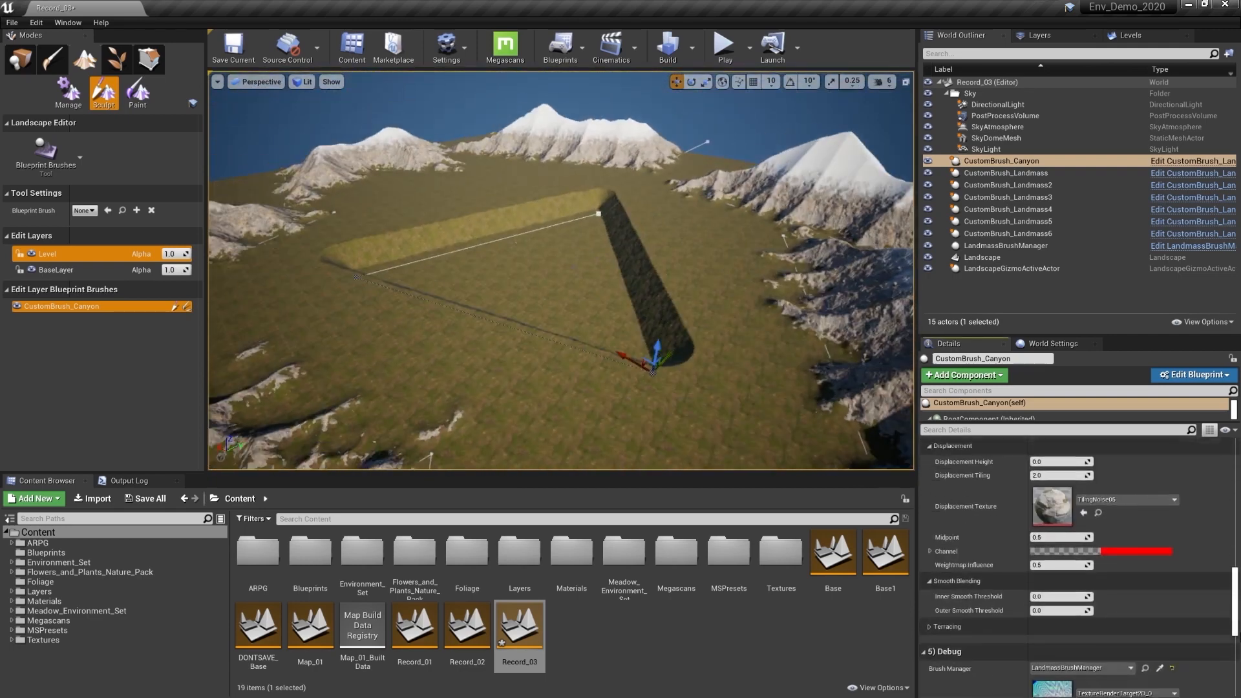
{"action": "left_click", "coordinate": [1054, 596]}
{"action": "type", "text": "1000"}
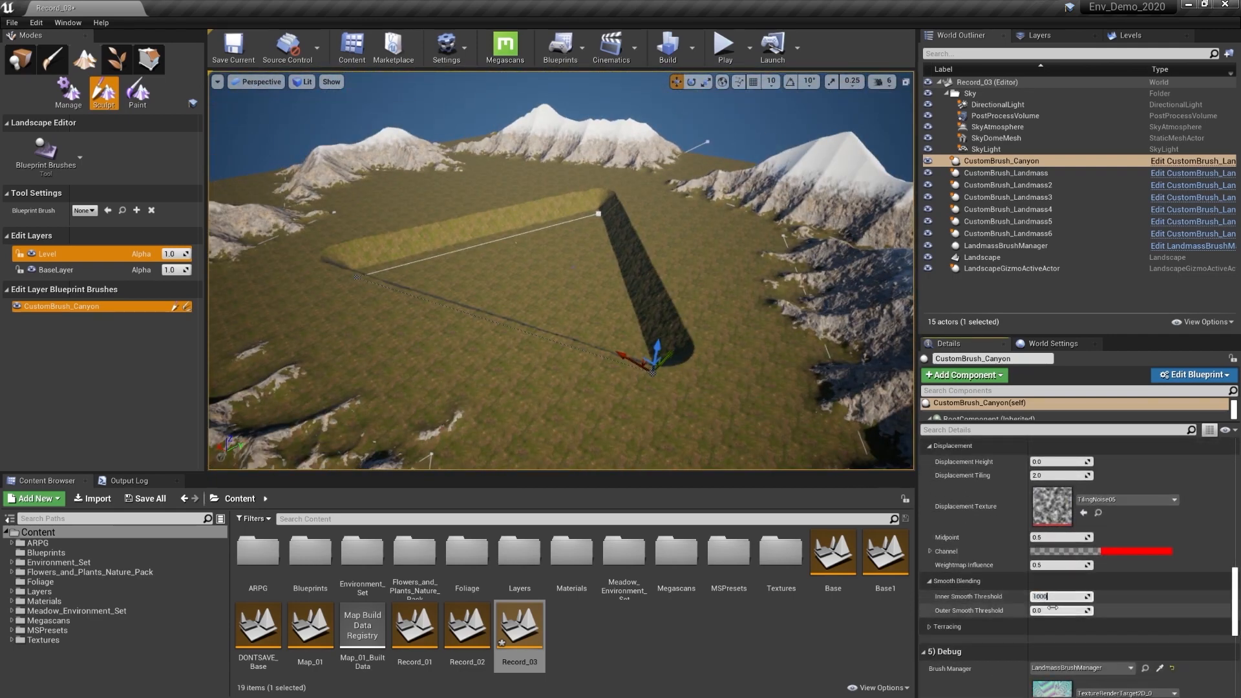
{"action": "left_click", "coordinate": [1053, 611]}
{"action": "type", "text": "1000"}
{"action": "key", "text": "Return"}
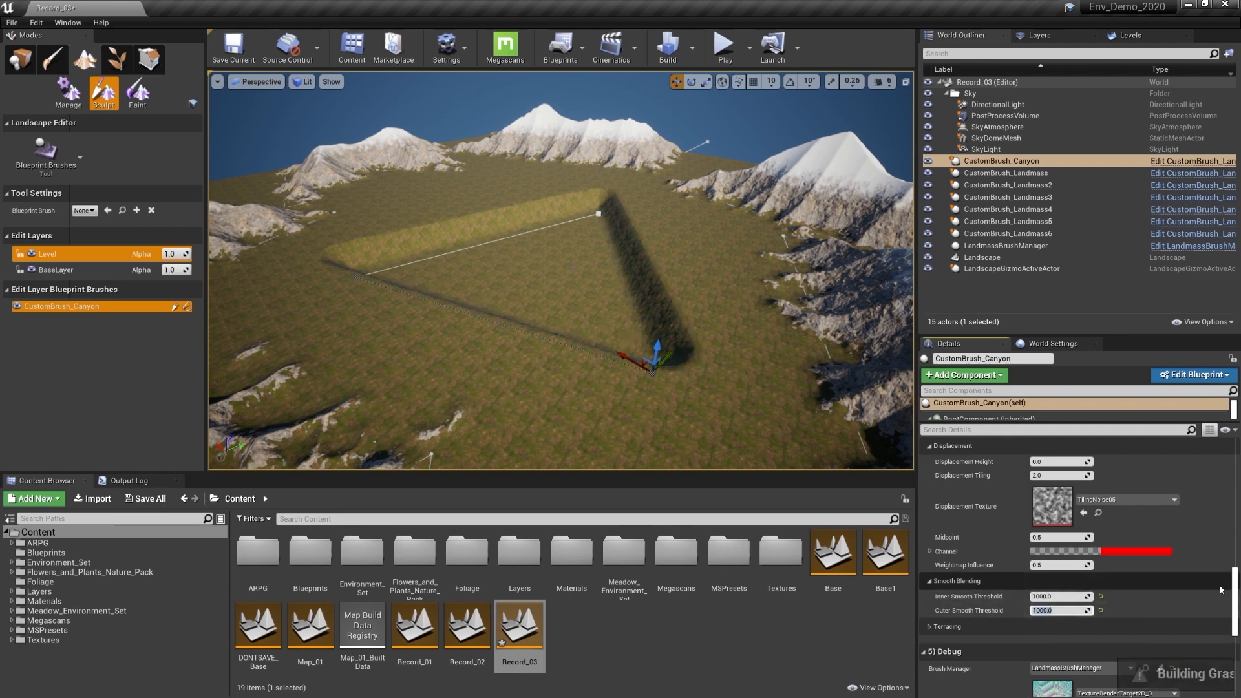
- Set the canyon brush's Curl 1 Strength to 0.5 and Curl 2 Strength to 0.15 to roughen its edges
{"action": "scroll", "coordinate": [1060, 556], "scroll_direction": "up", "scroll_amount": 4}
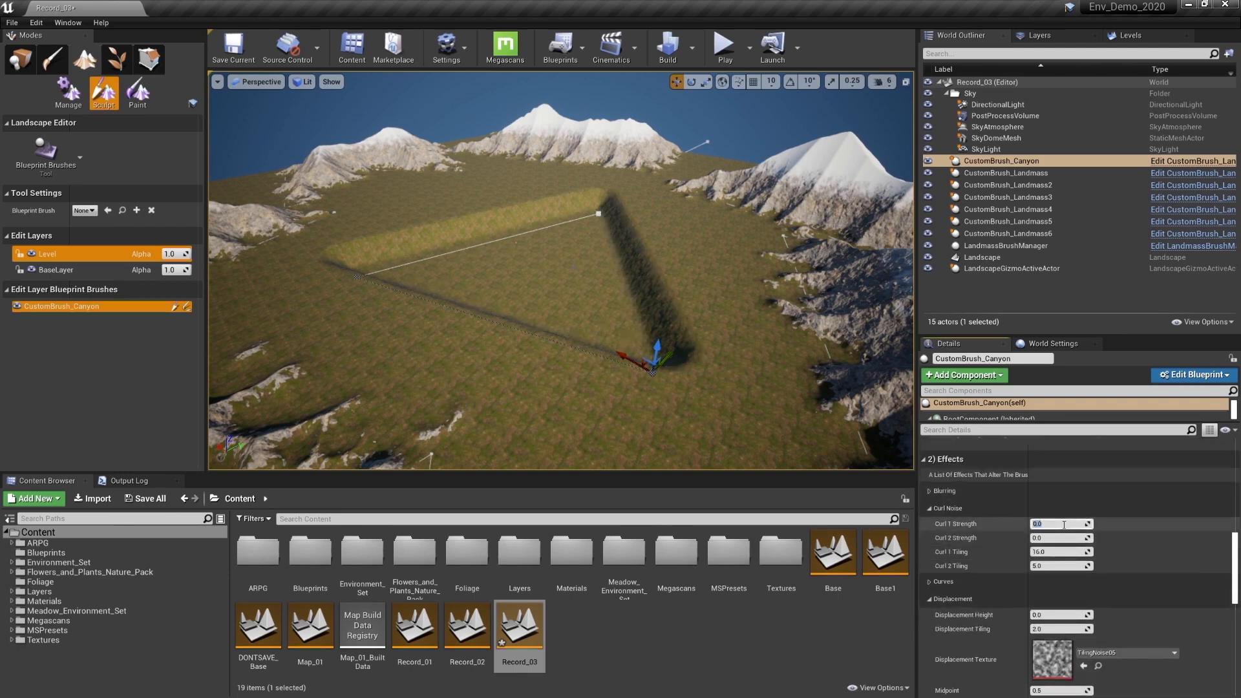
{"action": "left_click", "coordinate": [1047, 538]}
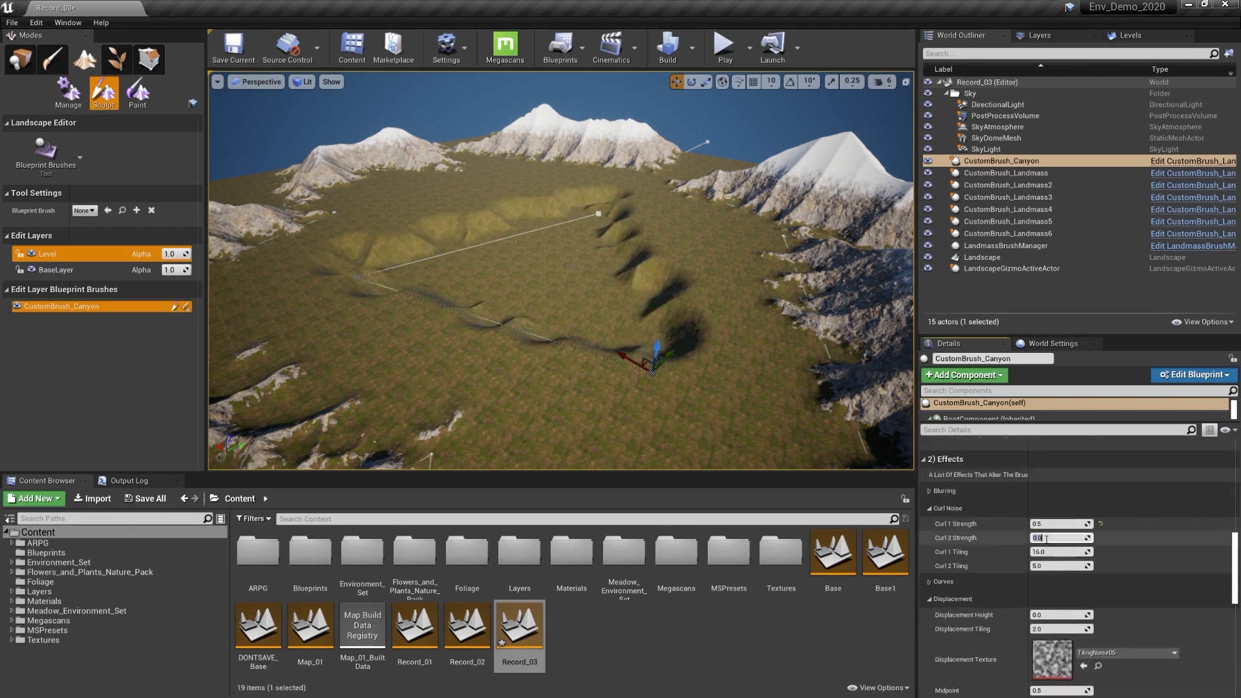
{"action": "type", "text": "0.15"}
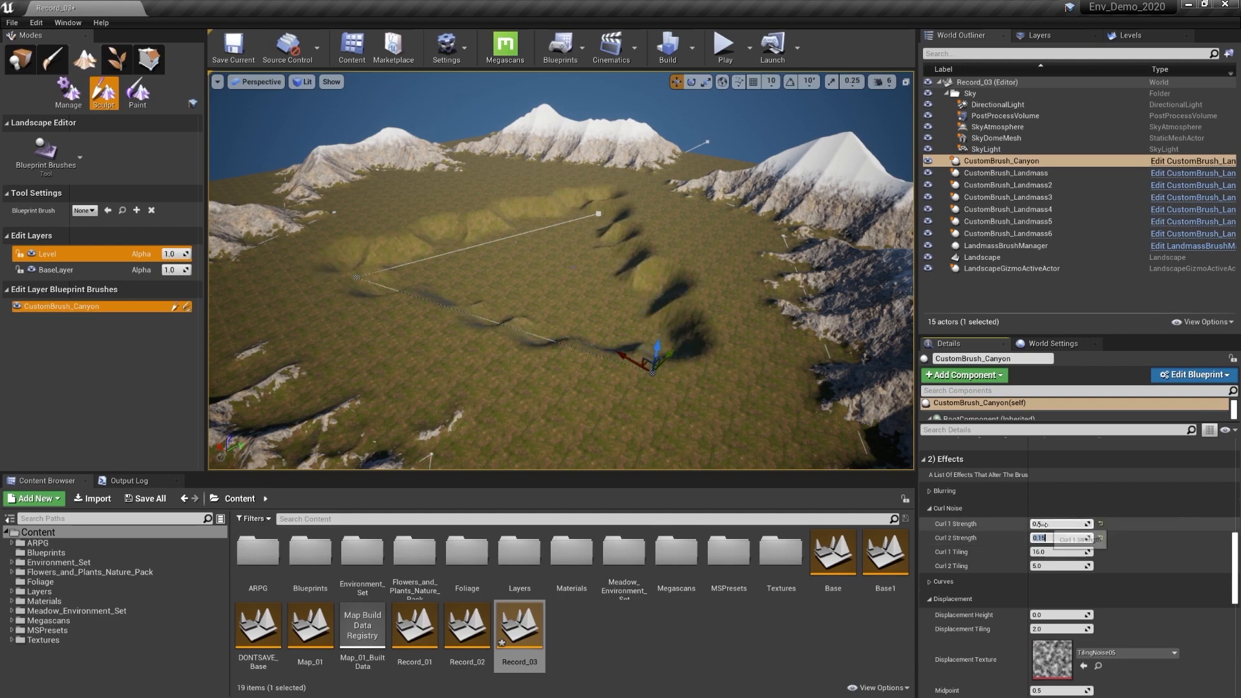
- Move and duplicate the canyon brush's spline points to form a broad, rounded seven-point outline across the valley
{"action": "right_click_drag", "start_coordinate": [534, 281], "coordinate": [685, 205]}
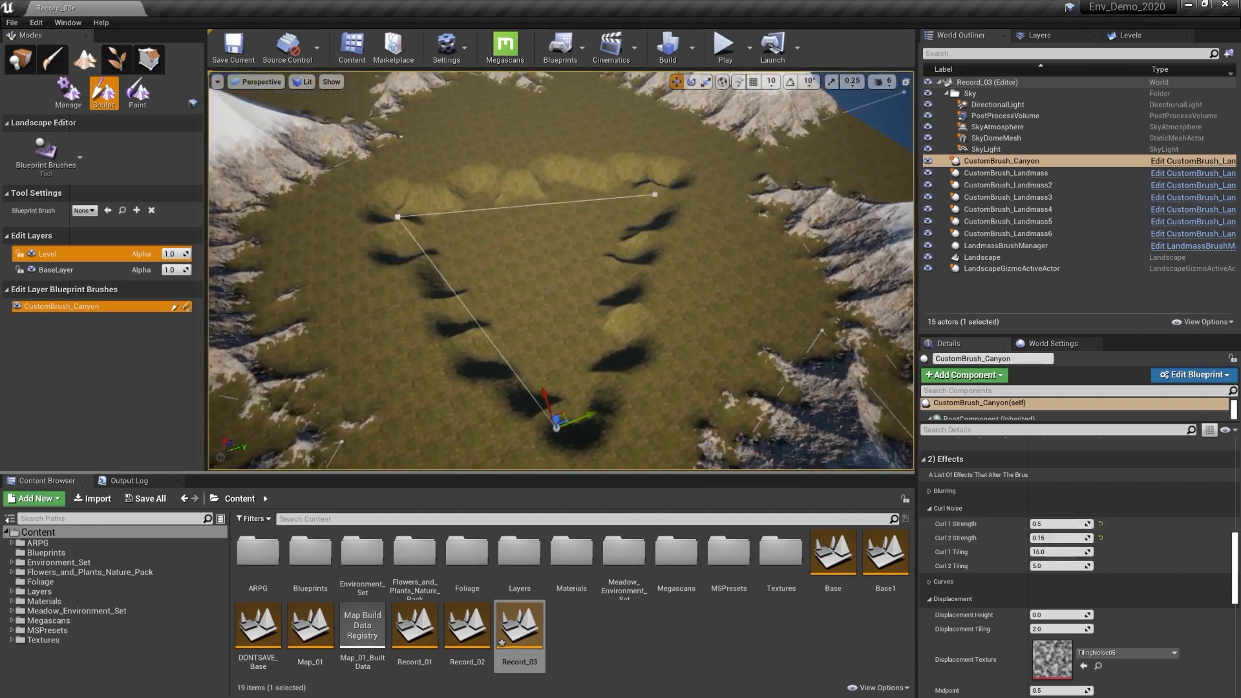
{"action": "left_click", "coordinate": [655, 194]}
{"action": "left_click_drag", "start_coordinate": [662, 186], "coordinate": [633, 357]}
{"action": "left_click_drag", "start_coordinate": [563, 414], "coordinate": [422, 351], "text": "alt"}
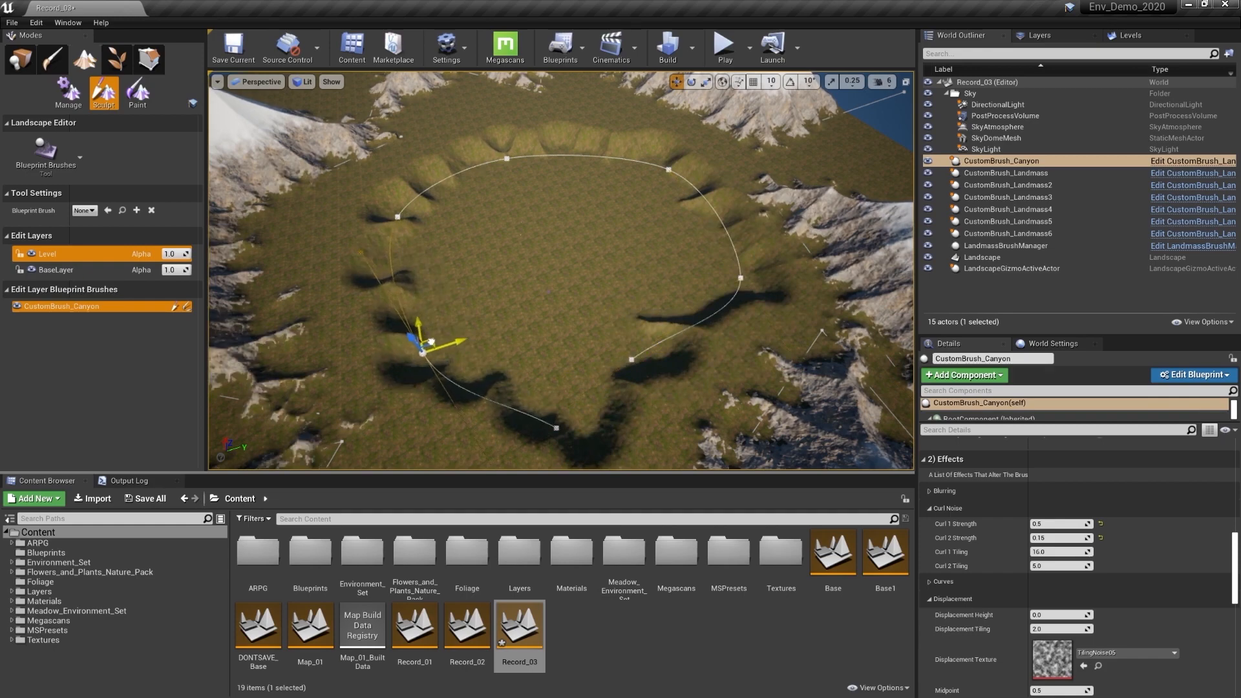
- Apply Hard Edge Tangents to the canyon brush's spline and reselect CustomBrush_Canyon to refresh its outline
{"action": "scroll", "coordinate": [1238, 479], "scroll_direction": "up", "scroll_amount": 5}
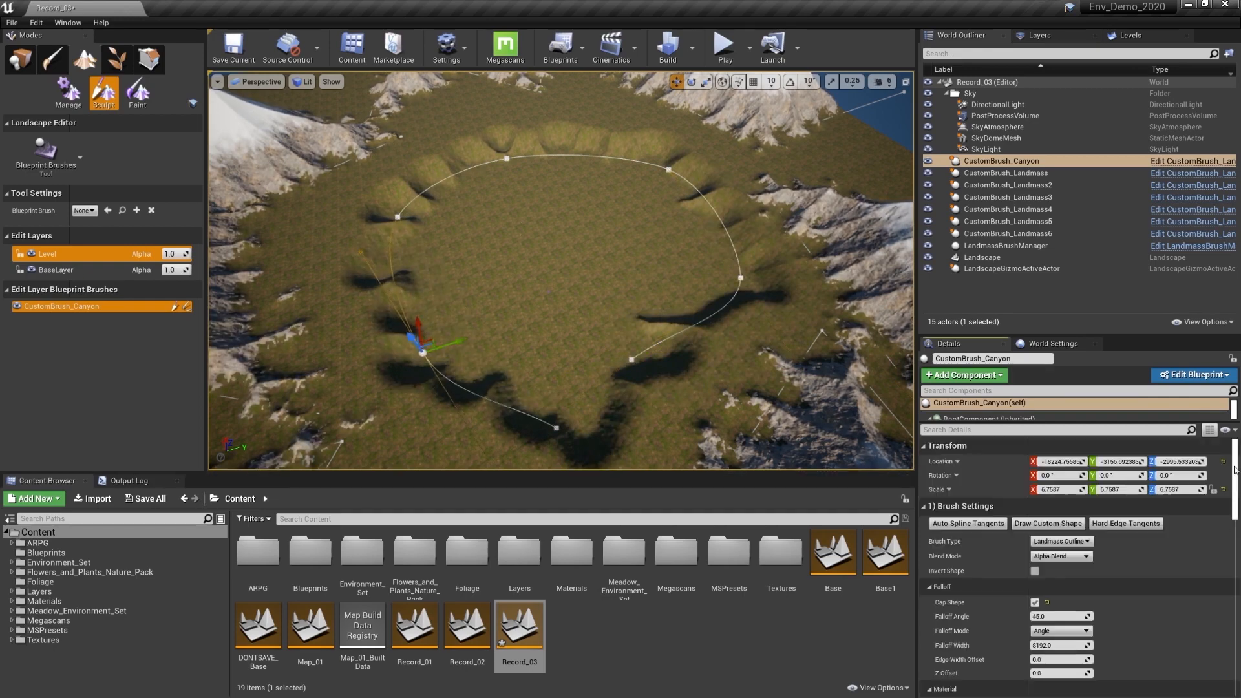
{"action": "left_click", "coordinate": [1127, 524]}
{"action": "left_click", "coordinate": [988, 185]}
{"action": "left_click", "coordinate": [990, 162]}
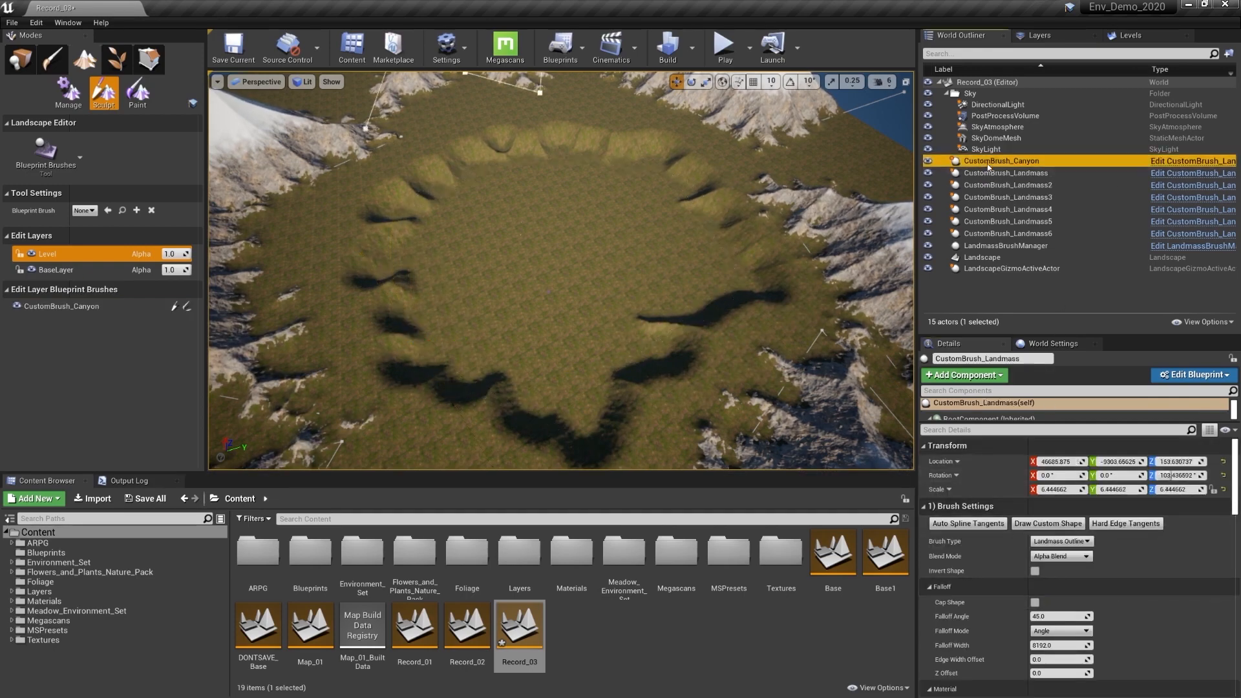
{"action": "mouse_move", "coordinate": [570, 213]}
{"action": "left_mouse_down", "text": "alt"}
{"action": "mouse_move", "coordinate": [427, 213]}
{"action": "mouse_move", "coordinate": [570, 191]}
{"action": "mouse_move", "coordinate": [465, 190]}
{"action": "mouse_move", "coordinate": [575, 191]}
{"action": "left_mouse_up", "text": "alt"}
- Add a Paint Layer Target Settings element to the canyon brush and name its key Rocks
{"action": "left_click_drag", "start_coordinate": [1236, 485], "coordinate": [1236, 543]}
{"action": "left_click", "coordinate": [1112, 655]}
{"action": "left_click", "coordinate": [1037, 689]}
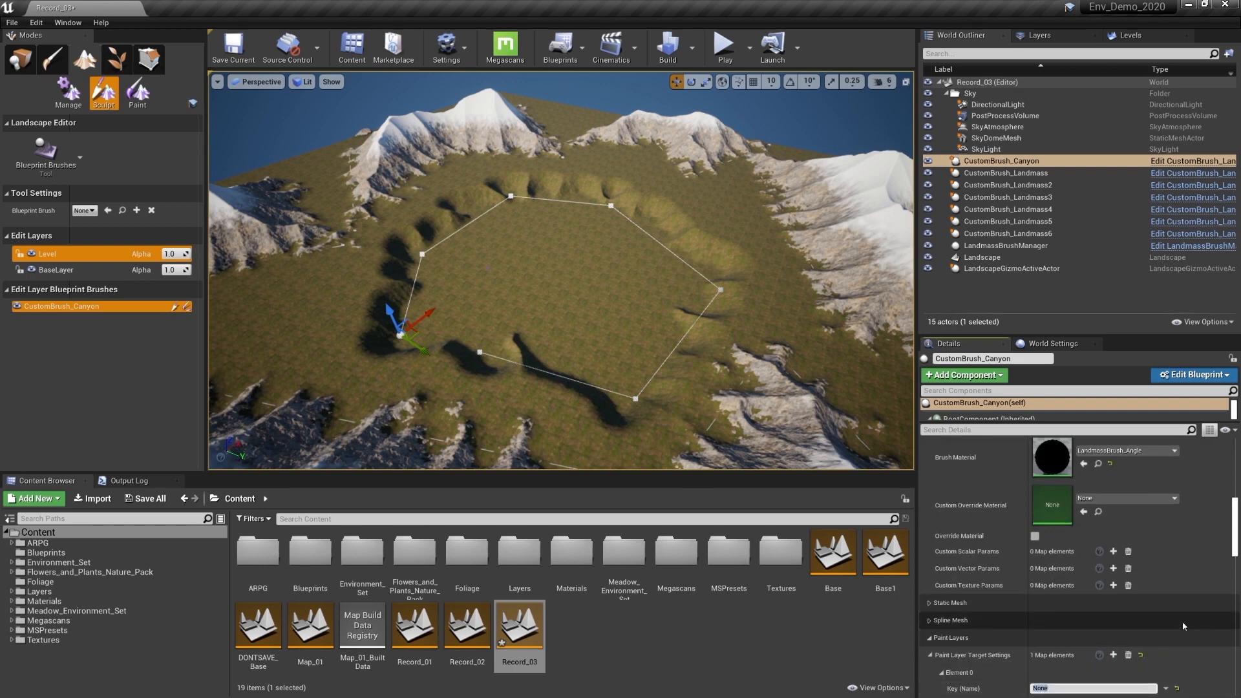
{"action": "scroll", "coordinate": [1158, 626], "scroll_direction": "down", "scroll_amount": 2}
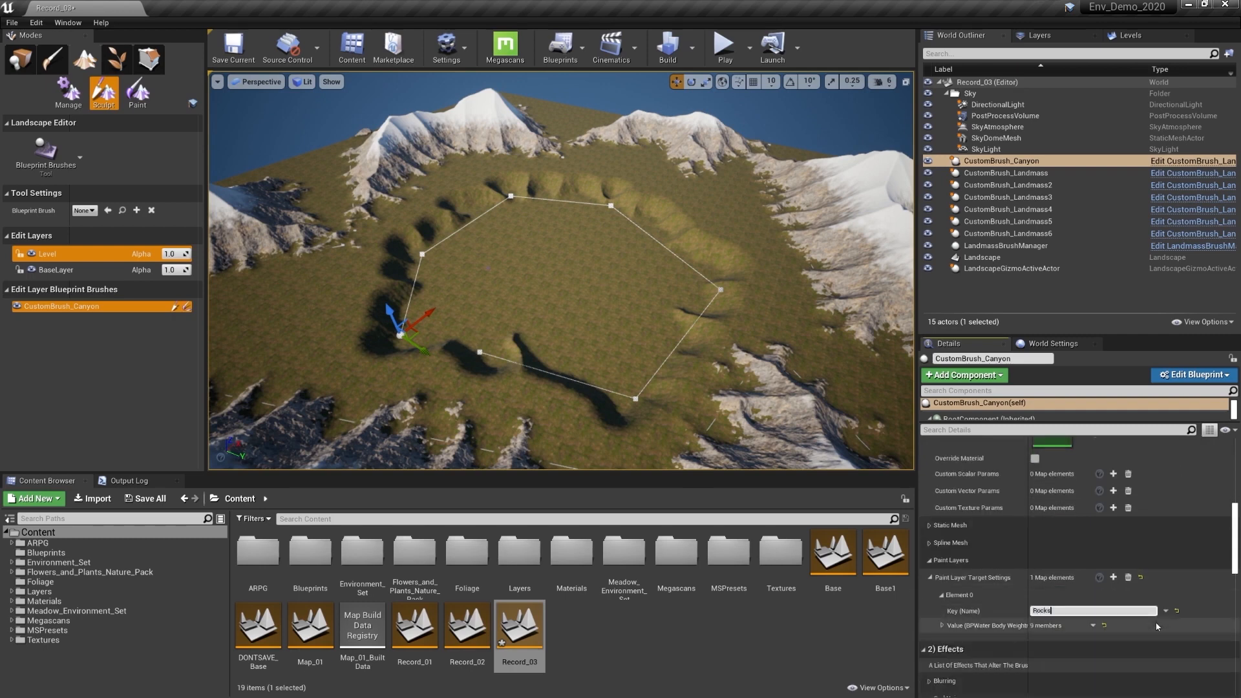
{"action": "type", "text": "Rocks"}
{"action": "key", "text": "Return"}
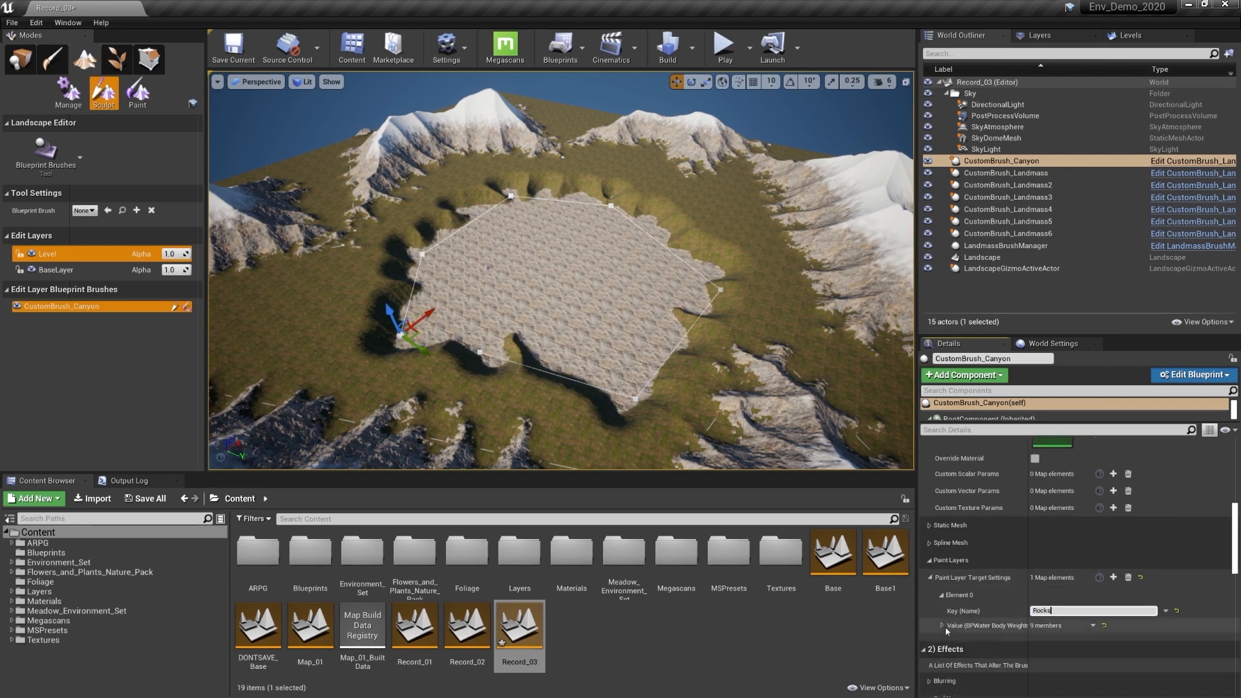
- Enable Mask Using Band for the canyon's Rocks paint layer and set Band Thickness to 2000
{"action": "left_click", "coordinate": [942, 626]}
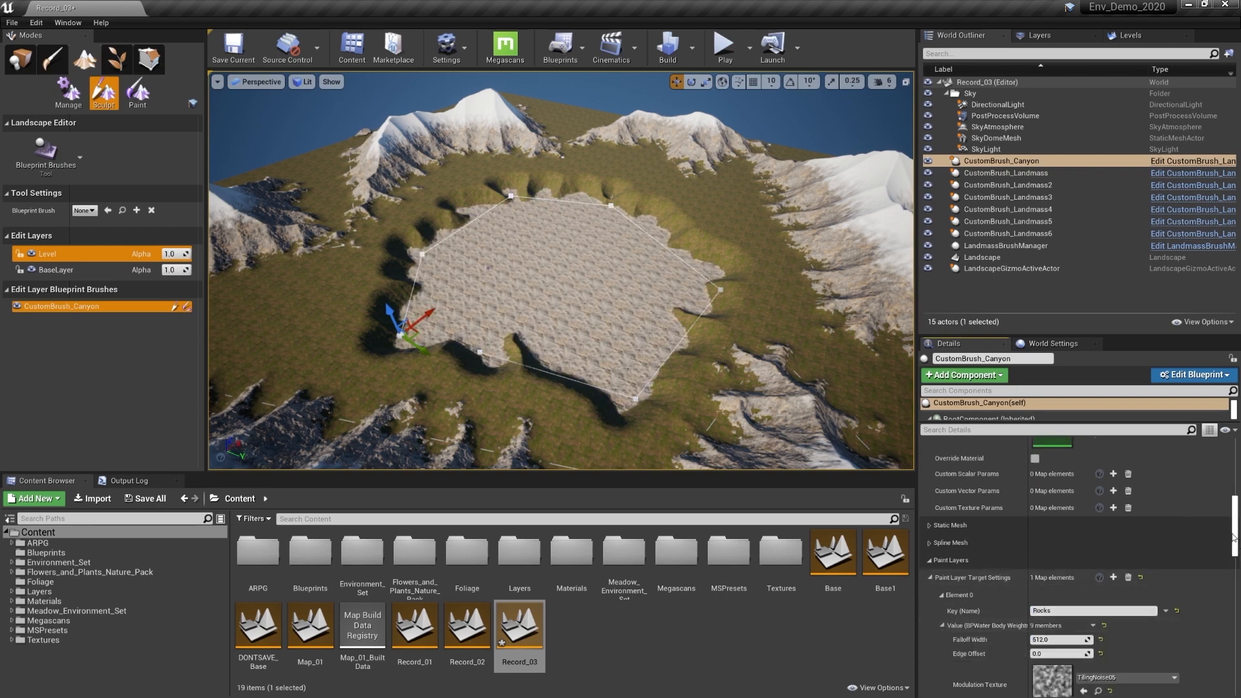
{"action": "left_click_drag", "start_coordinate": [1235, 537], "coordinate": [1236, 565]}
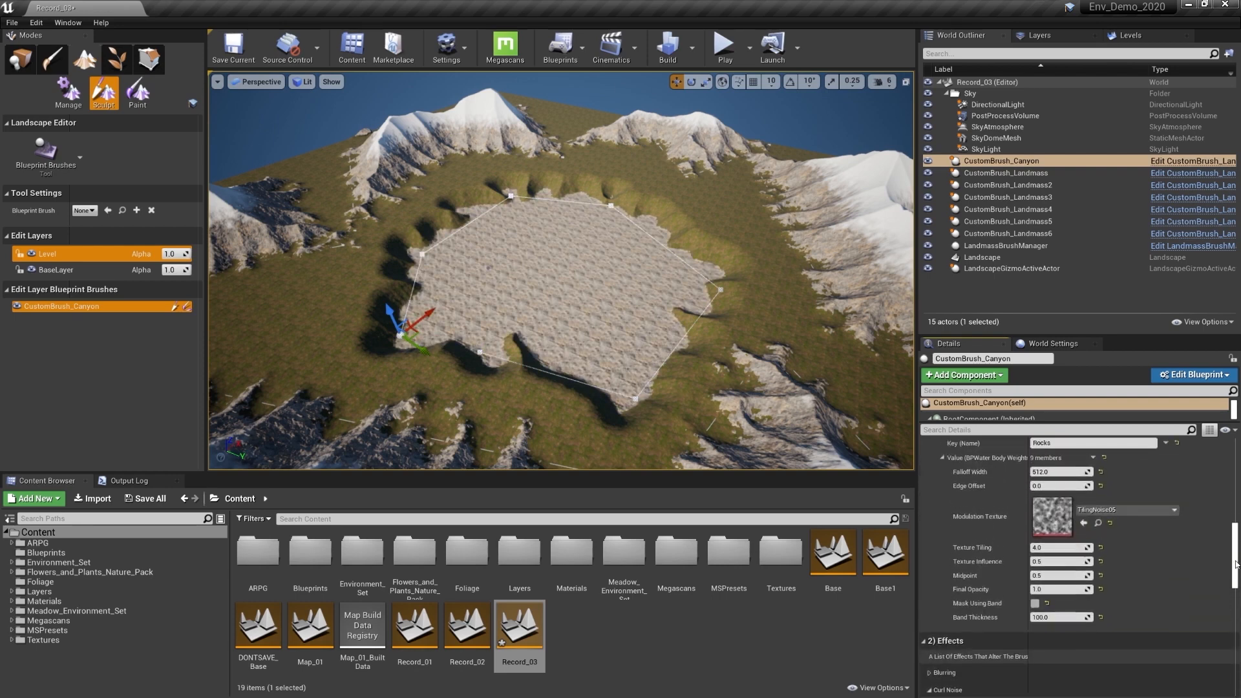
{"action": "left_click", "coordinate": [1035, 604]}
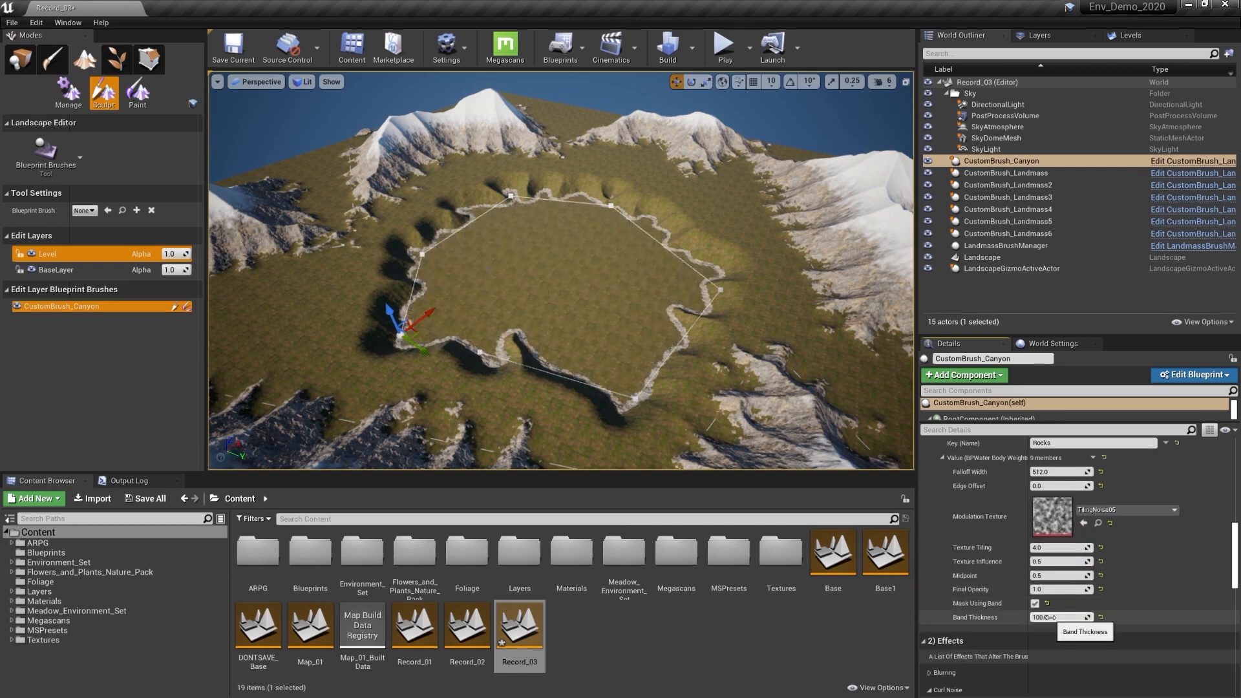
{"action": "type", "text": "1500"}
{"action": "key", "text": "Return"}
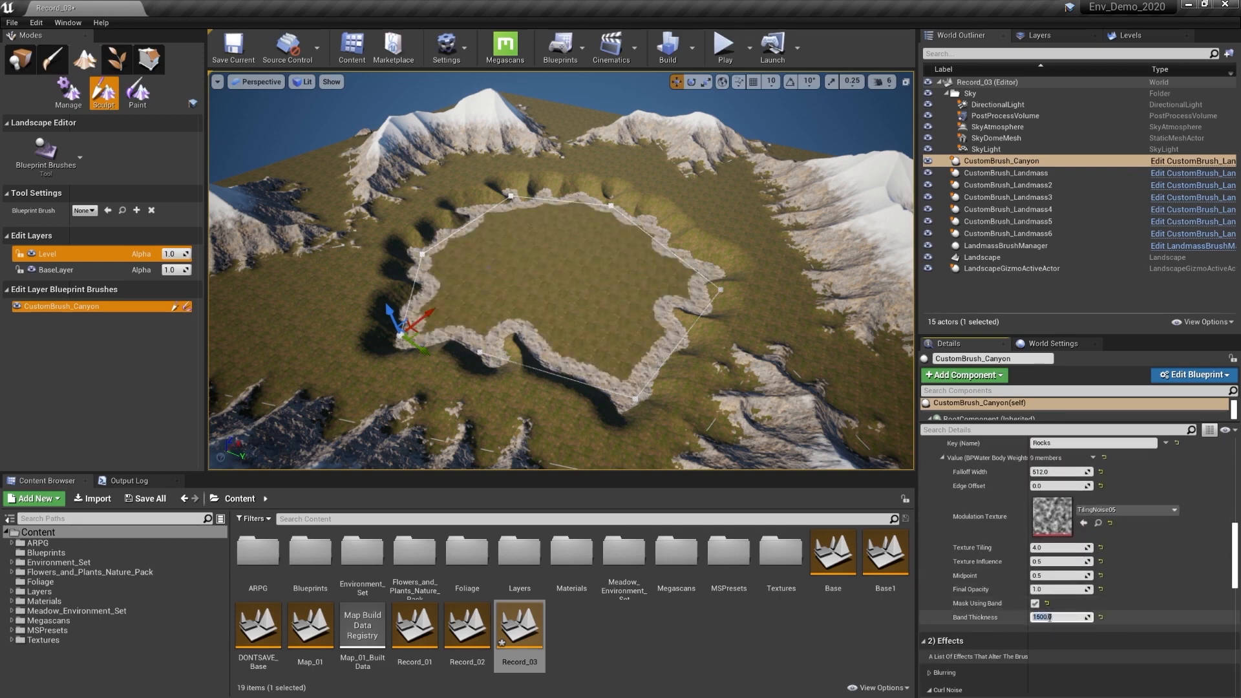
{"action": "key", "text": "Return"}
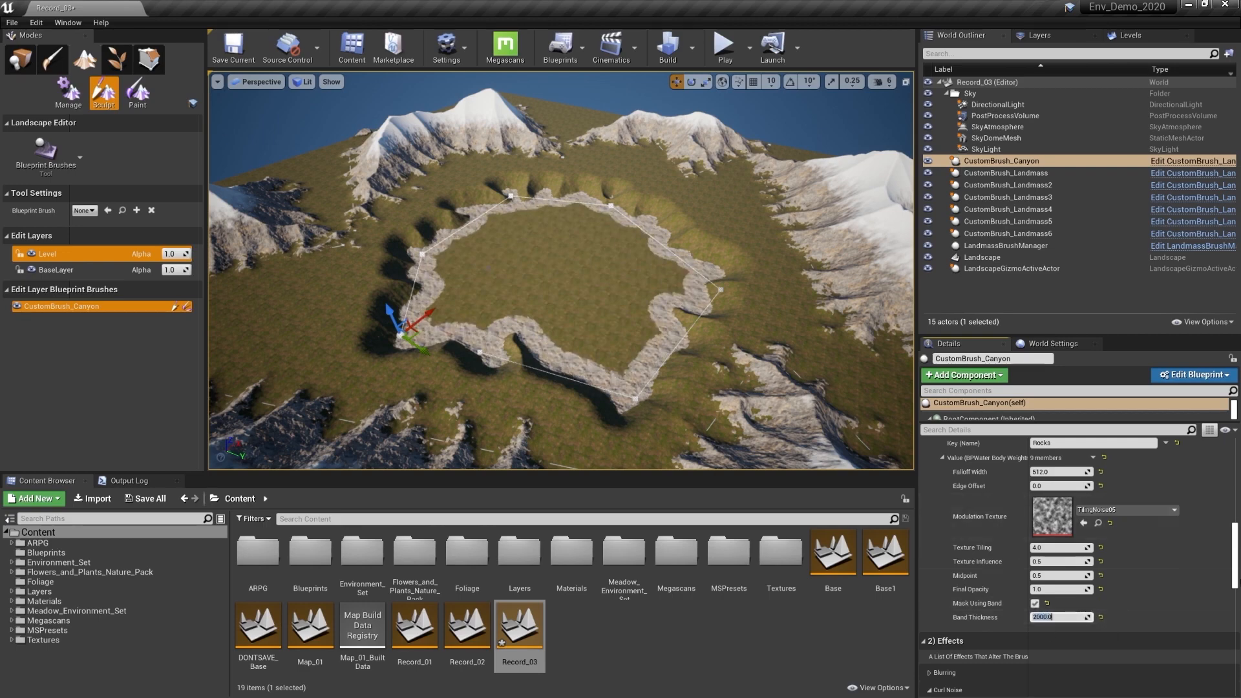
- Set the Rocks layer's Edge Offset to about 2420 to shift the paint onto the canyon walls, with Falloff Width at 2000
{"action": "scroll", "coordinate": [1236, 569], "scroll_direction": "up", "scroll_amount": 4}
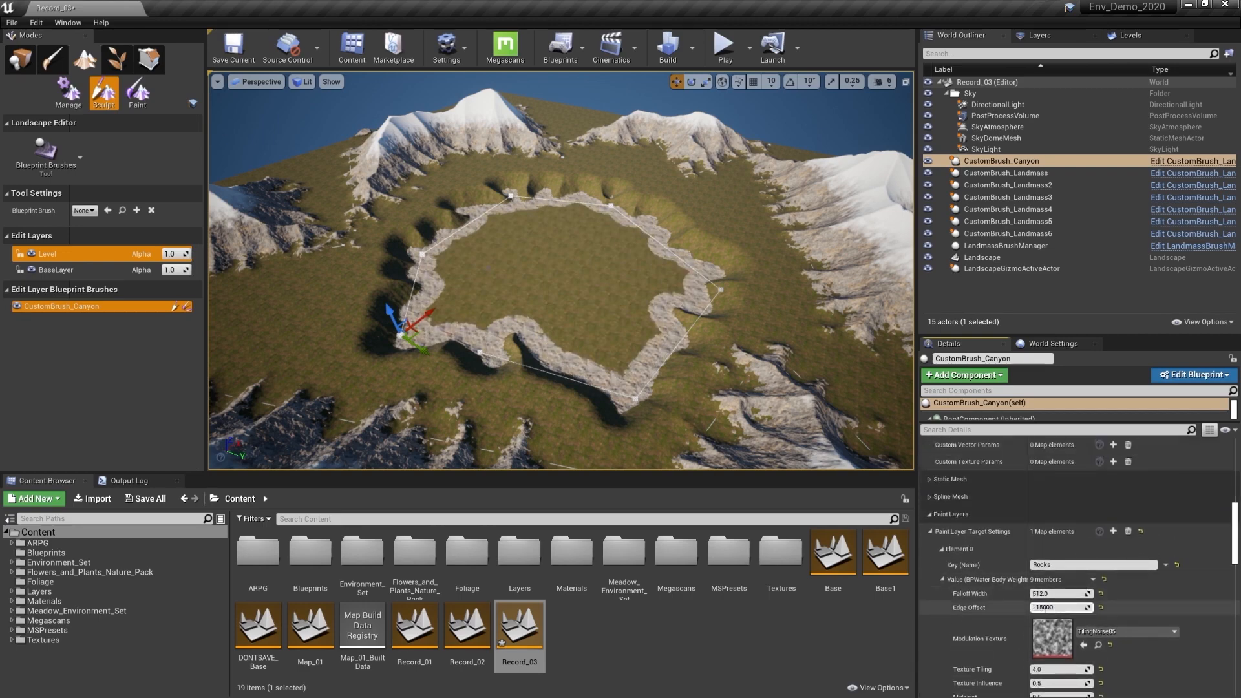
{"action": "mouse_move", "coordinate": [1046, 609]}
{"action": "left_mouse_down"}
{"action": "mouse_move", "coordinate": [1022, 608]}
{"action": "mouse_move", "coordinate": [1087, 608]}
{"action": "left_mouse_up"}
{"action": "right_click_drag", "start_coordinate": [562, 270], "coordinate": [485, 310]}
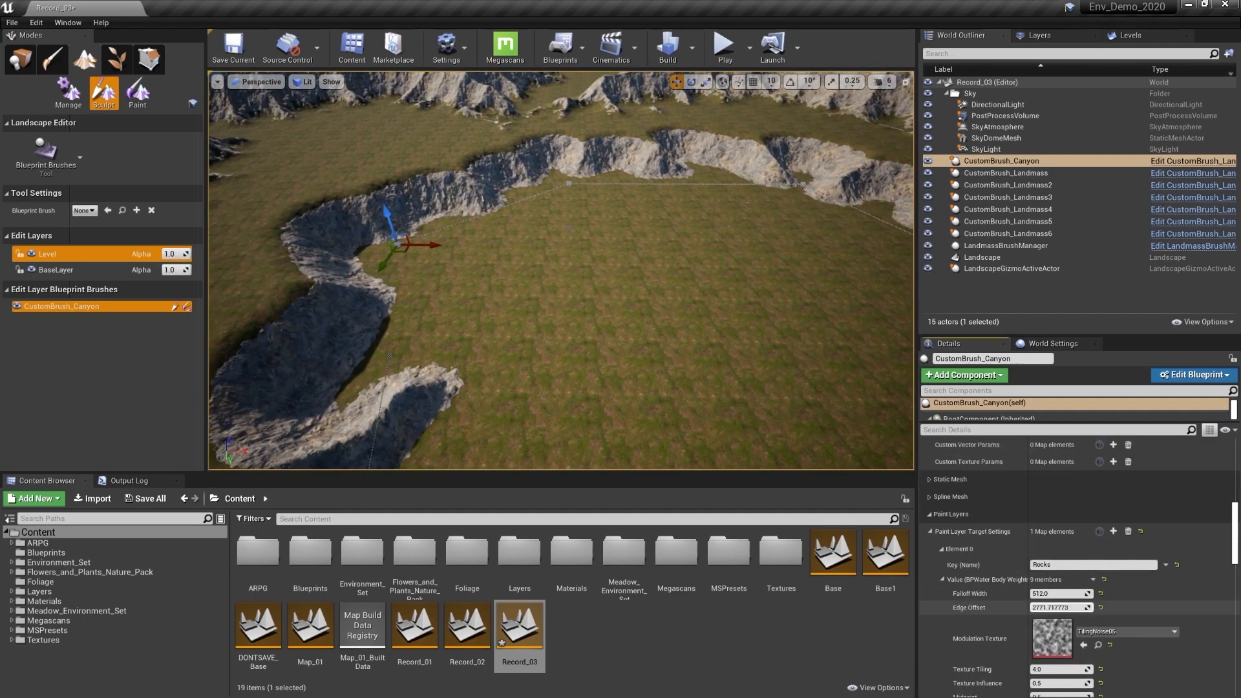
{"action": "left_click_drag", "start_coordinate": [1054, 608], "coordinate": [1089, 608]}
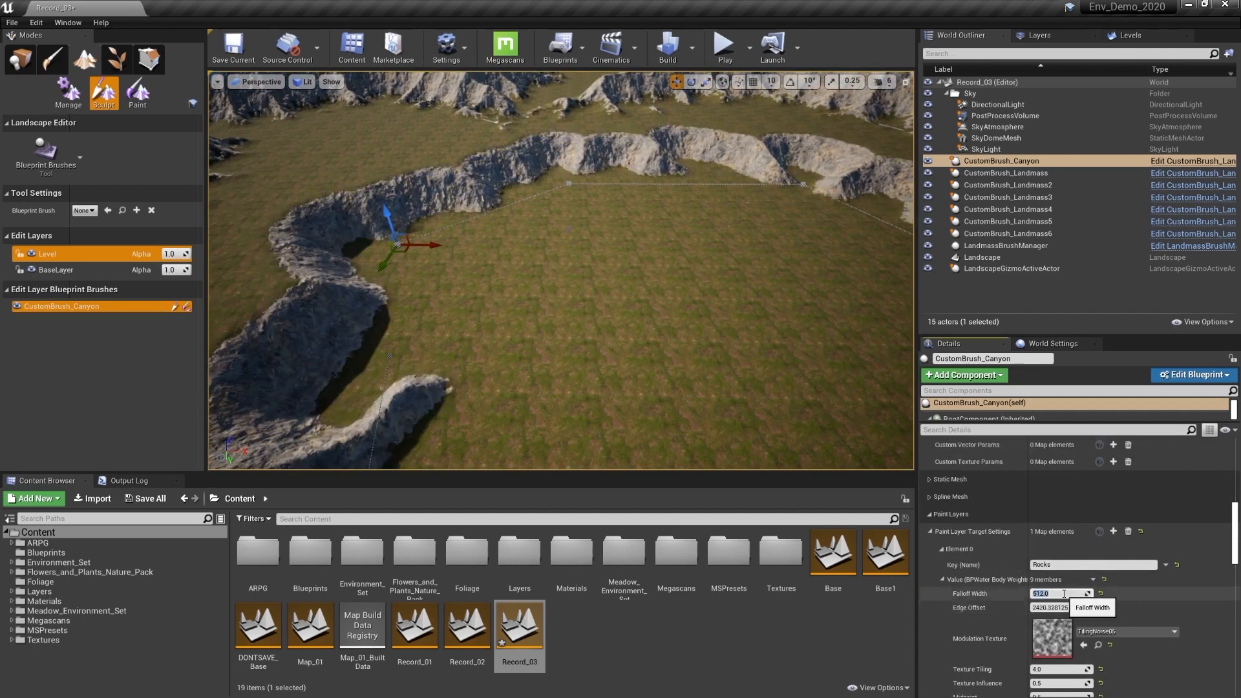
{"action": "key", "text": "Return"}
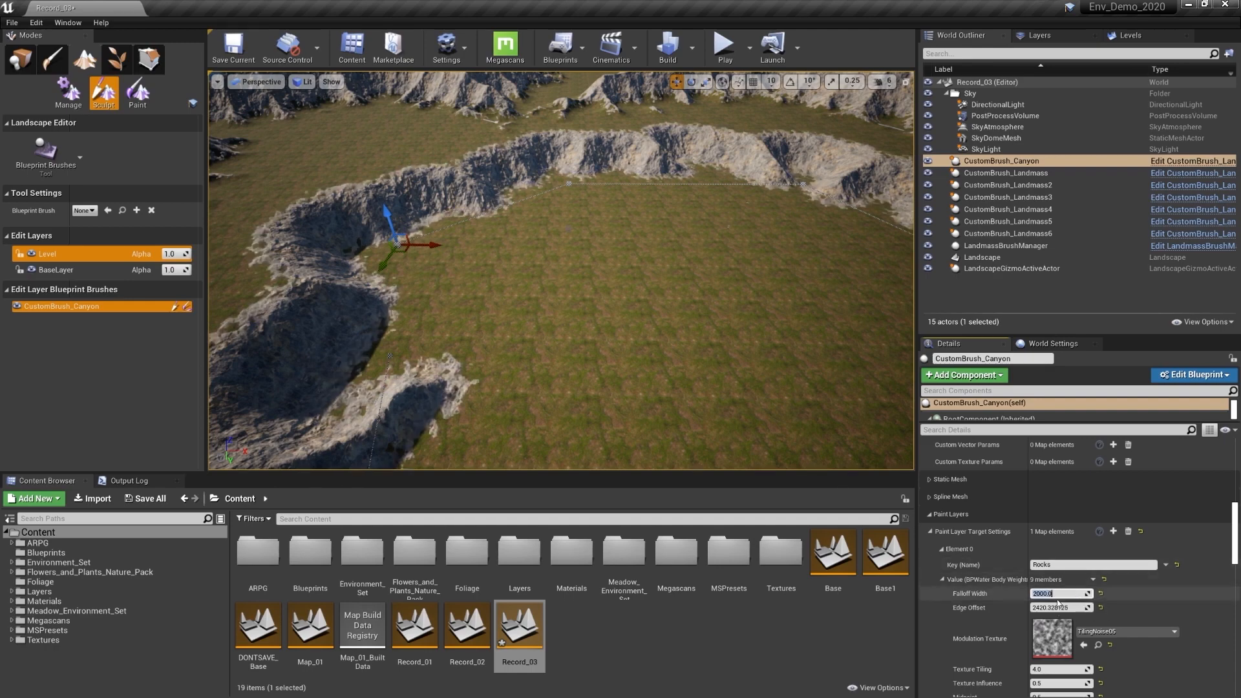
- Set the Rocks layer's Band Thickness to 1000 and its Edge Offset to about 1539
{"action": "left_click_drag", "start_coordinate": [1236, 562], "coordinate": [1235, 587]}
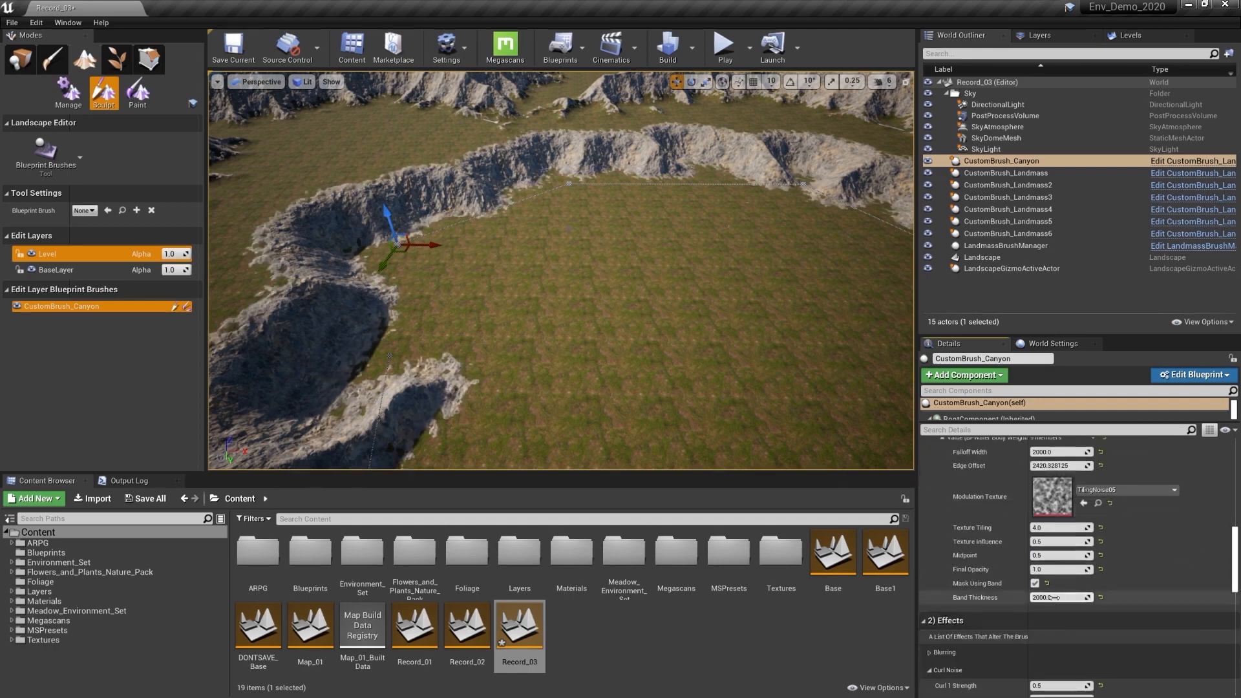
{"action": "key", "text": "Return"}
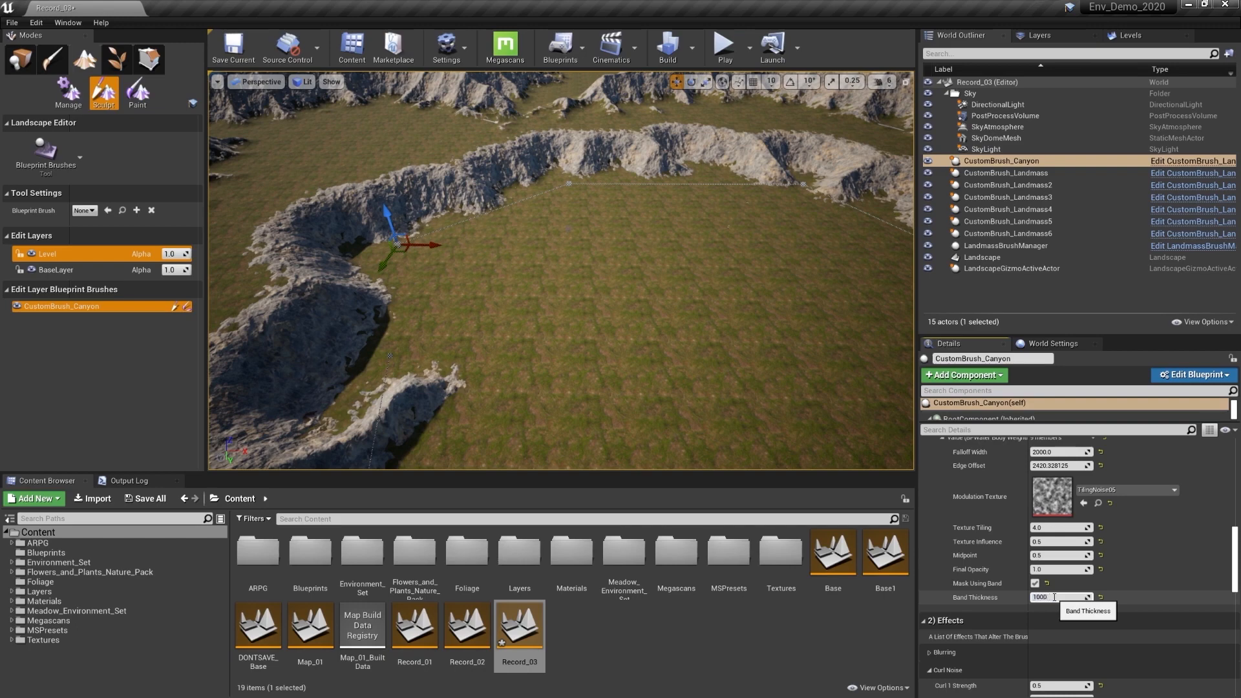
{"action": "type", "text": "1000"}
{"action": "key", "text": "Return"}
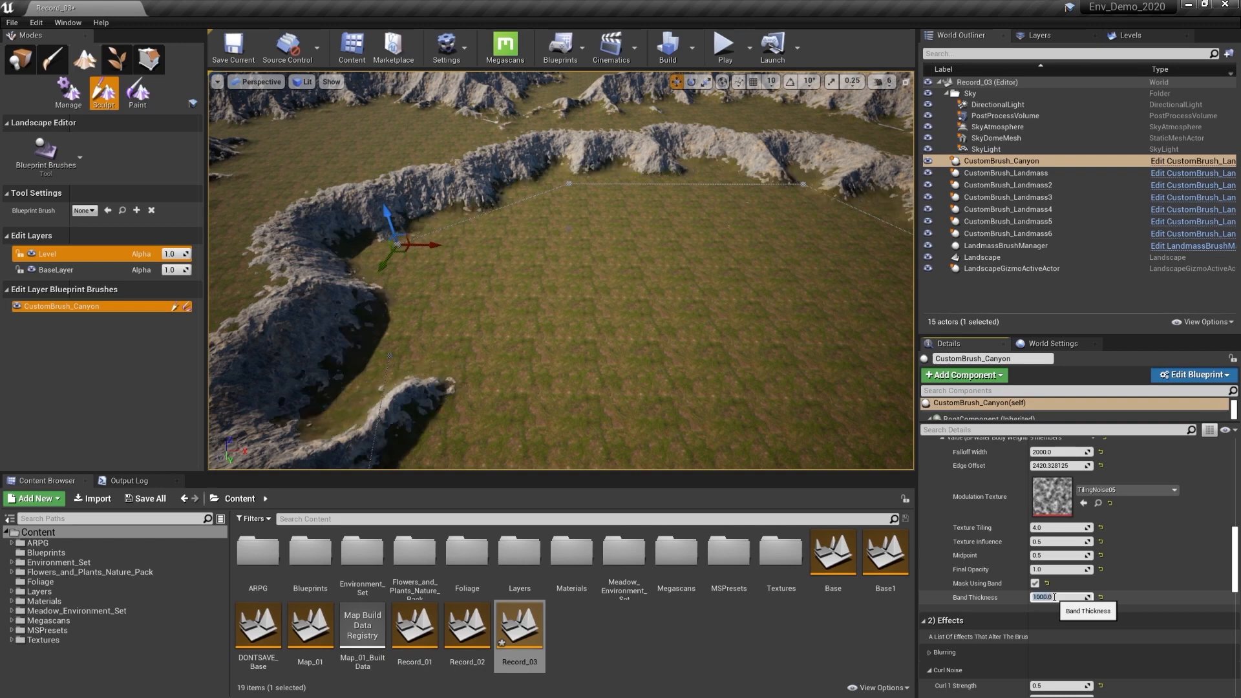
{"action": "left_click", "coordinate": [1087, 467]}
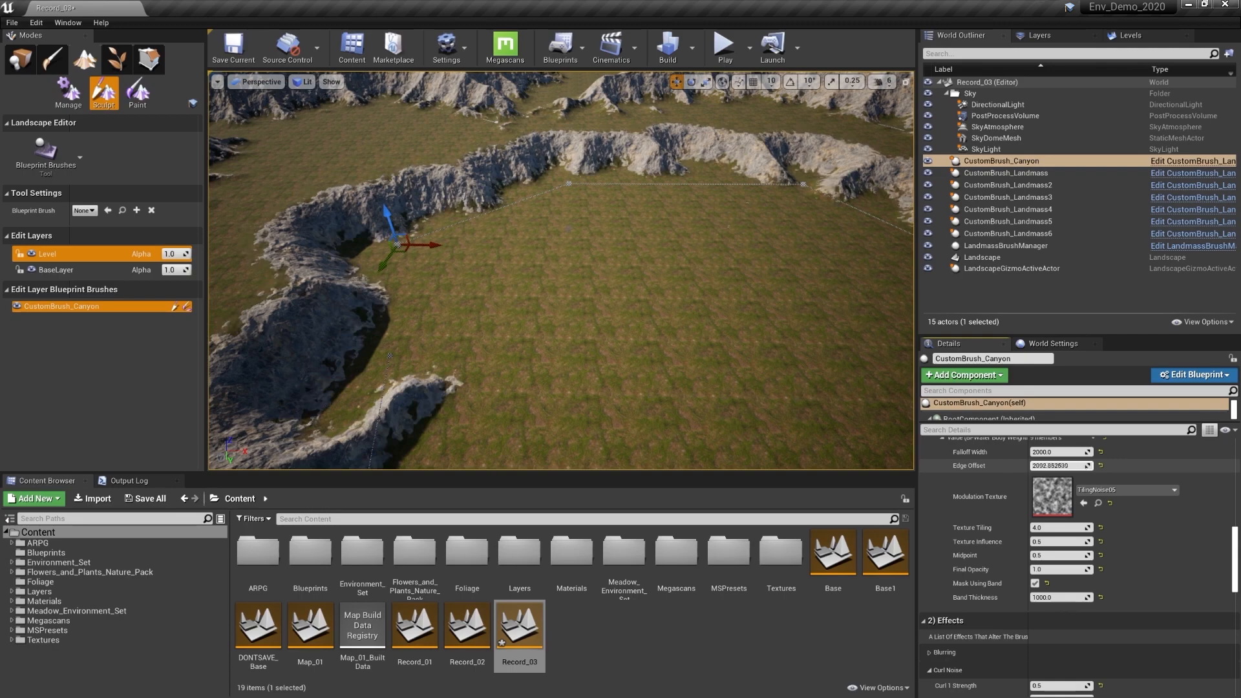
{"action": "left_click_drag", "start_coordinate": [1086, 466], "coordinate": [1061, 466]}
- Place a new CustomBrush_Landmass on the Level layer in the middle of the canyon floor
{"action": "mouse_move", "coordinate": [555, 335]}
{"action": "right_mouse_down"}
{"action": "mouse_move", "coordinate": [640, 310]}
{"action": "mouse_move", "coordinate": [630, 391]}
{"action": "mouse_move", "coordinate": [604, 368]}
{"action": "mouse_move", "coordinate": [588, 304]}
{"action": "mouse_move", "coordinate": [572, 307]}
{"action": "mouse_move", "coordinate": [594, 365]}
{"action": "mouse_move", "coordinate": [579, 353]}
{"action": "right_mouse_up"}
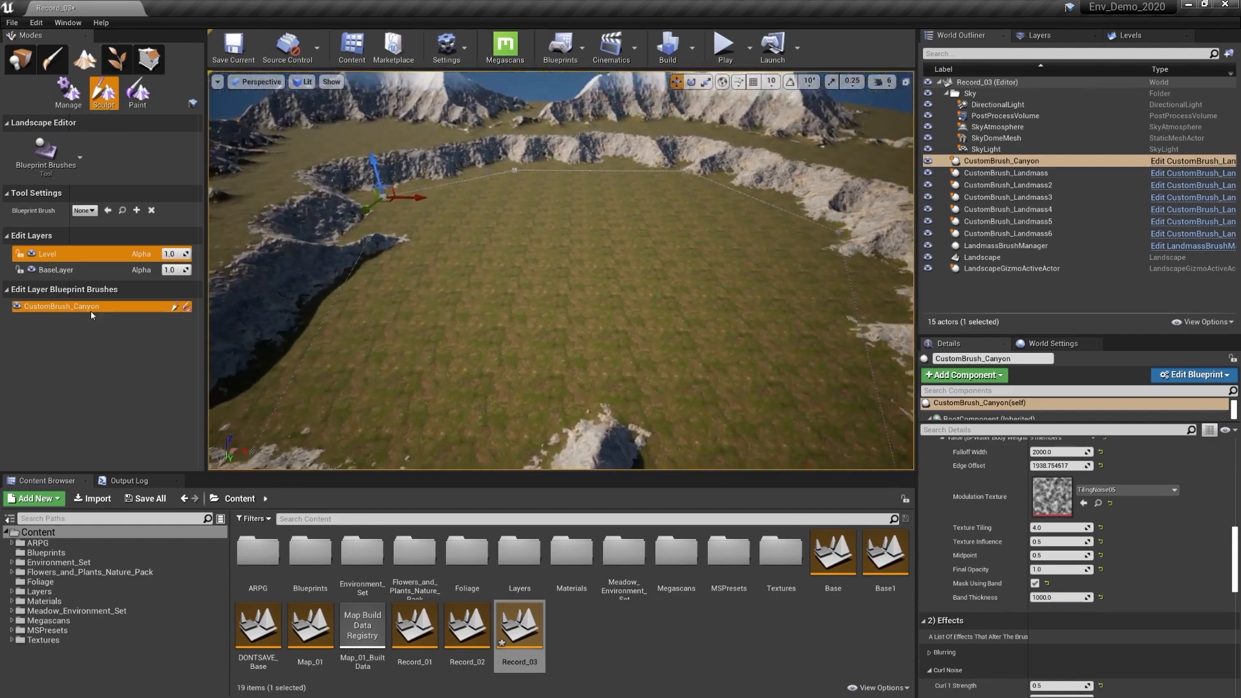
{"action": "left_click", "coordinate": [84, 211]}
{"action": "left_click", "coordinate": [104, 249]}
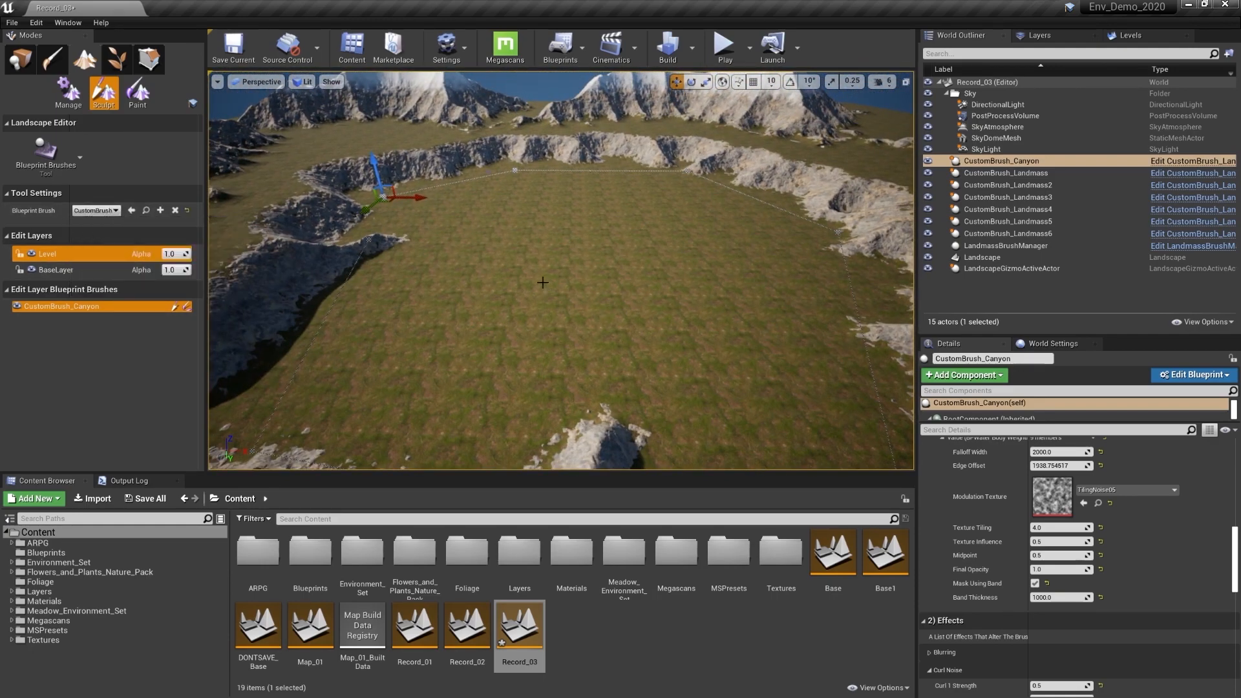
{"action": "left_click", "coordinate": [543, 282]}
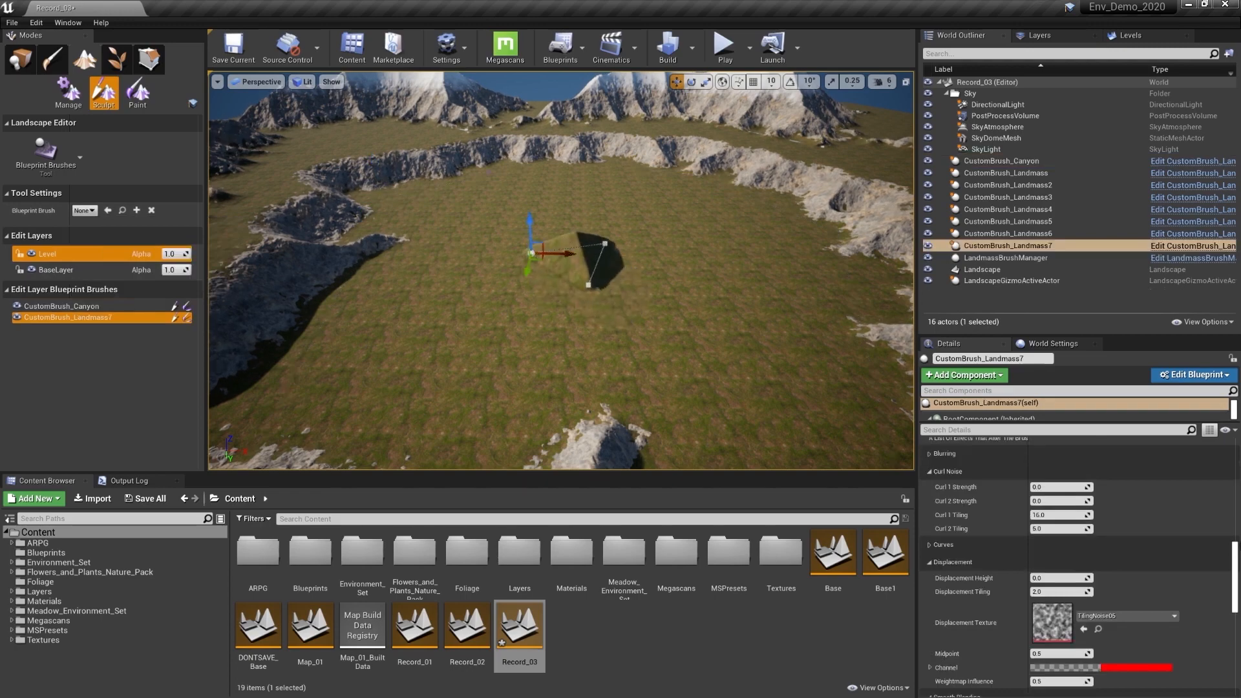
- Set the new brush's Inner Smooth Threshold to 1000 and Outer Smooth Threshold to 2000
{"action": "scroll", "coordinate": [1235, 560], "scroll_direction": "up", "scroll_amount": 2}
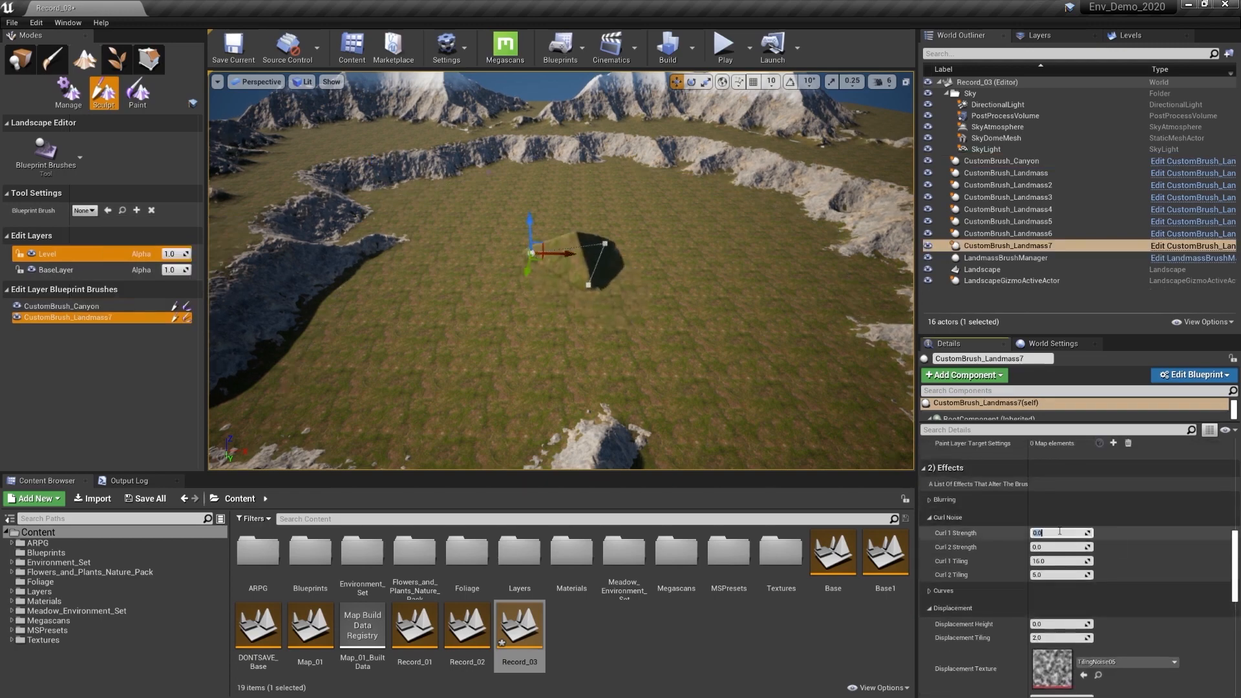
{"action": "scroll", "coordinate": [1054, 640], "scroll_direction": "down", "scroll_amount": 5}
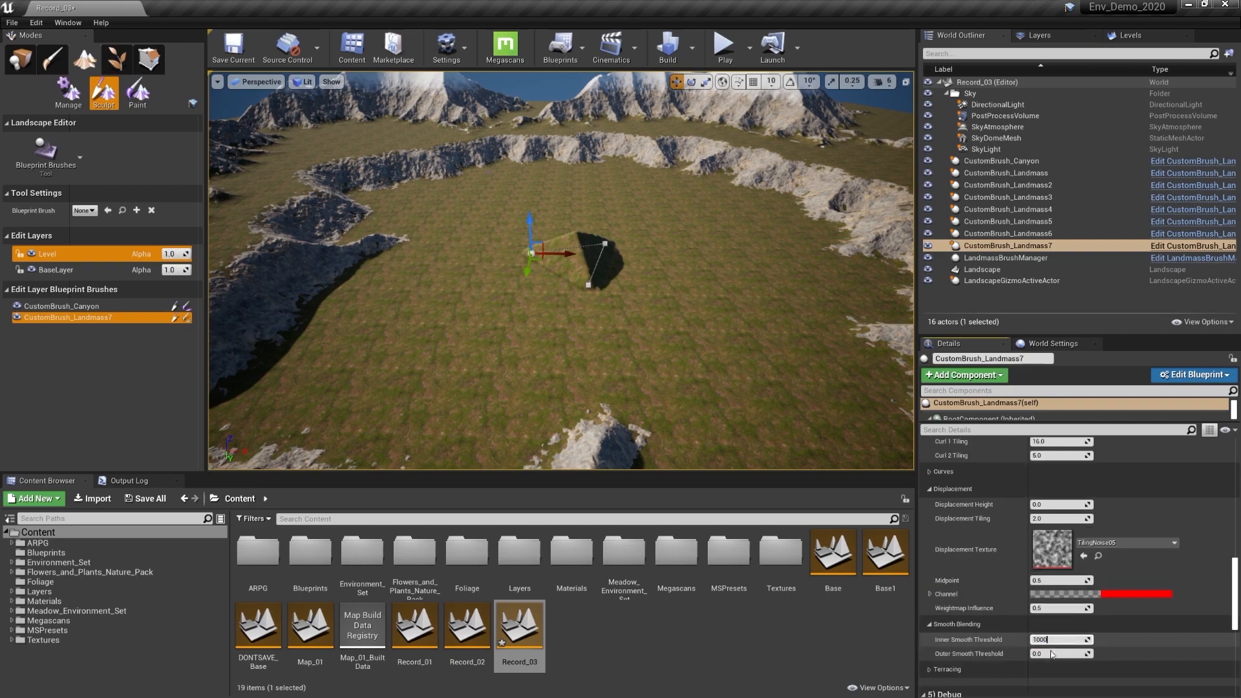
{"action": "key", "text": "Return"}
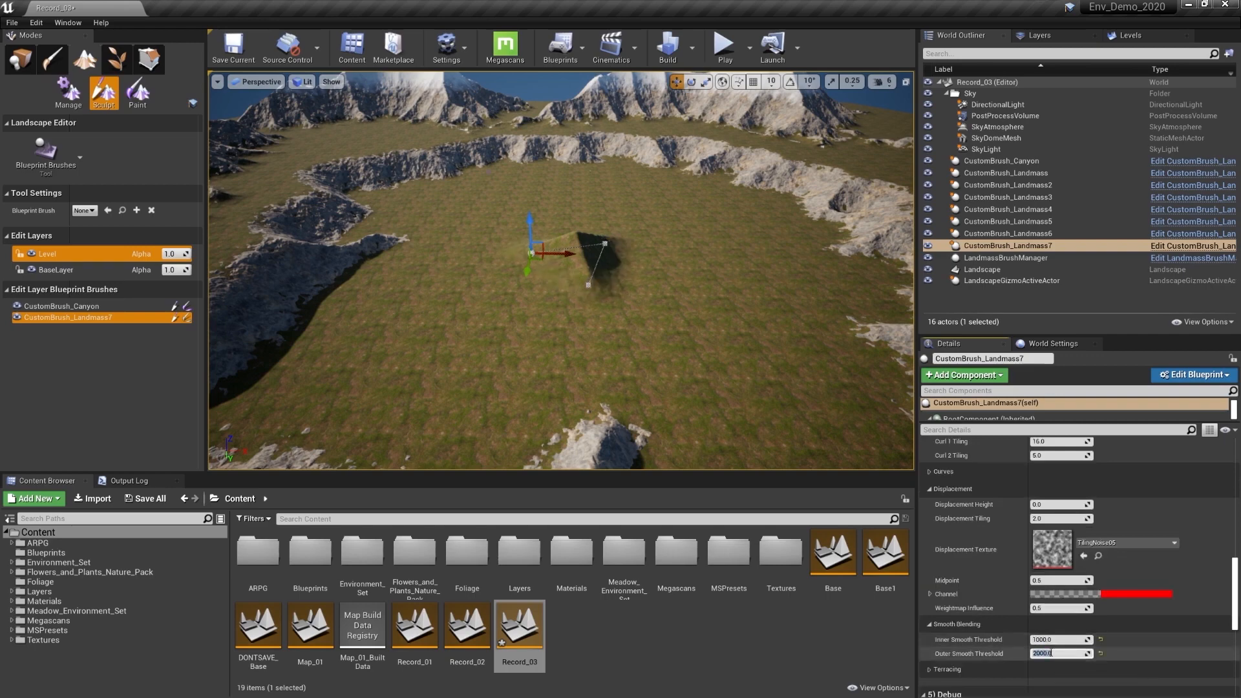
- Enable Cap Shape on the new brush and lower it below the canyon floor to form a basin
{"action": "scroll", "coordinate": [1066, 582], "scroll_direction": "down", "scroll_amount": 10}
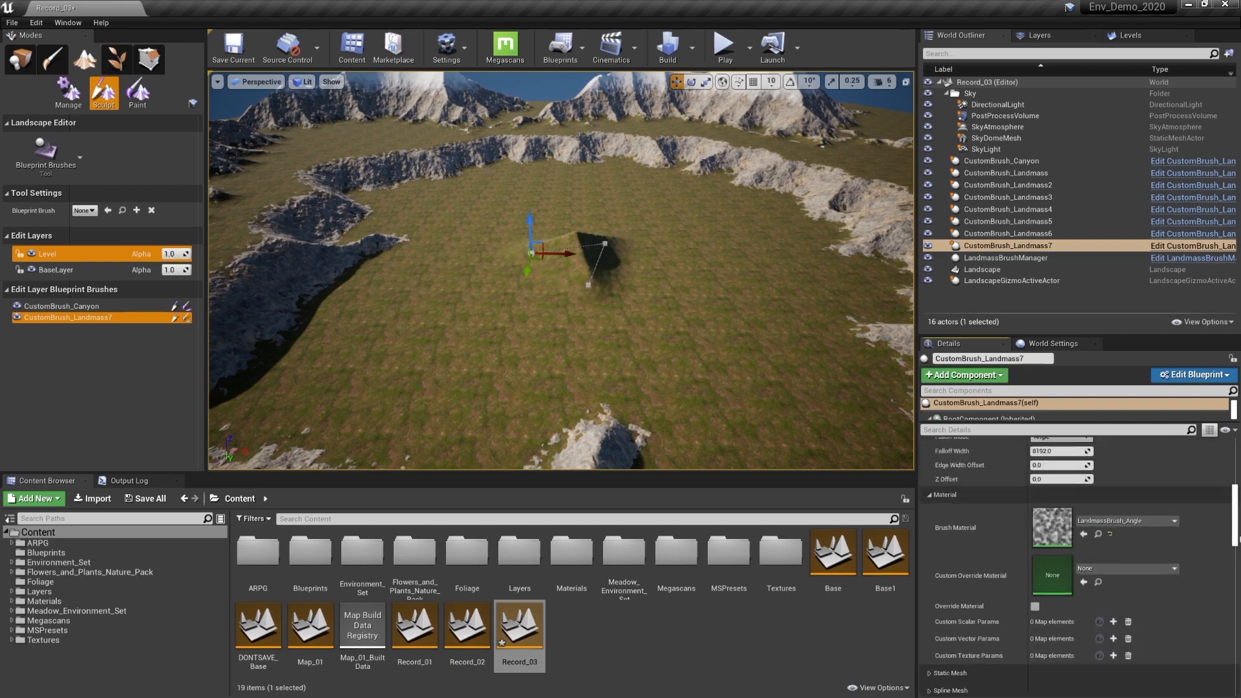
{"action": "scroll", "coordinate": [1067, 582], "scroll_direction": "up", "scroll_amount": 5}
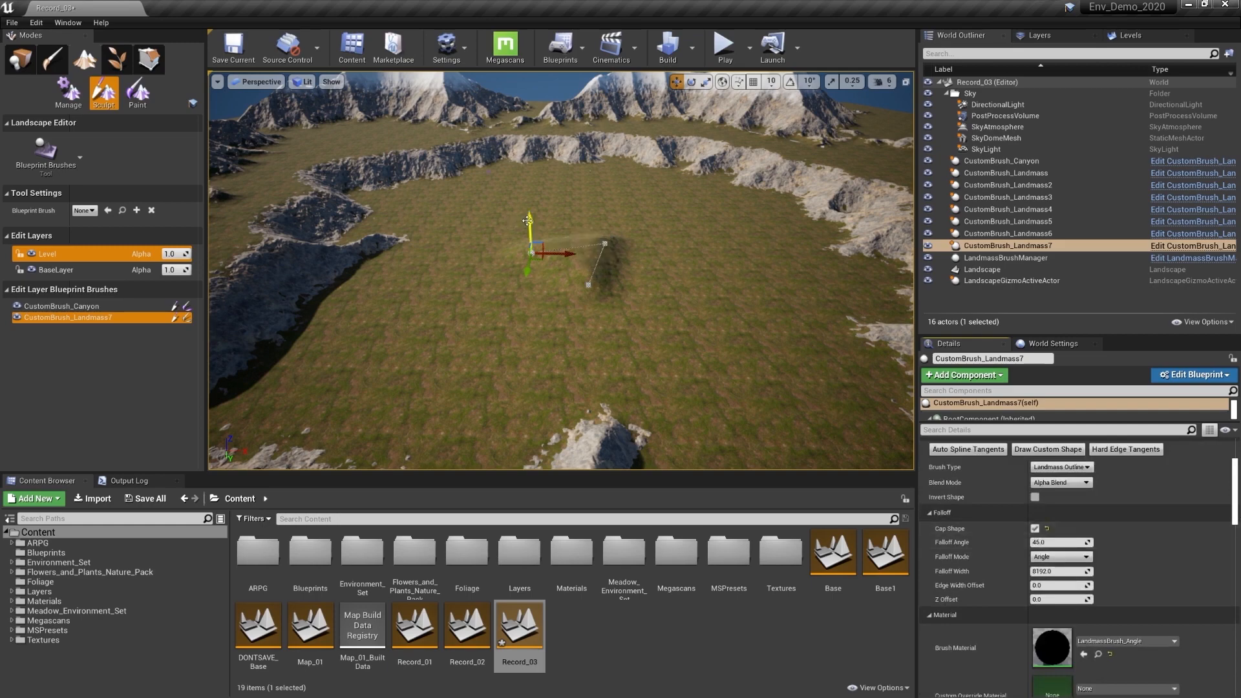
{"action": "left_click_drag", "start_coordinate": [528, 220], "coordinate": [532, 255]}
- Add curl noise to the basin brush with Curl 1 Strength 0.5 and Curl 2 Strength 0.15
{"action": "scroll", "coordinate": [1067, 569], "scroll_direction": "down", "scroll_amount": 8}
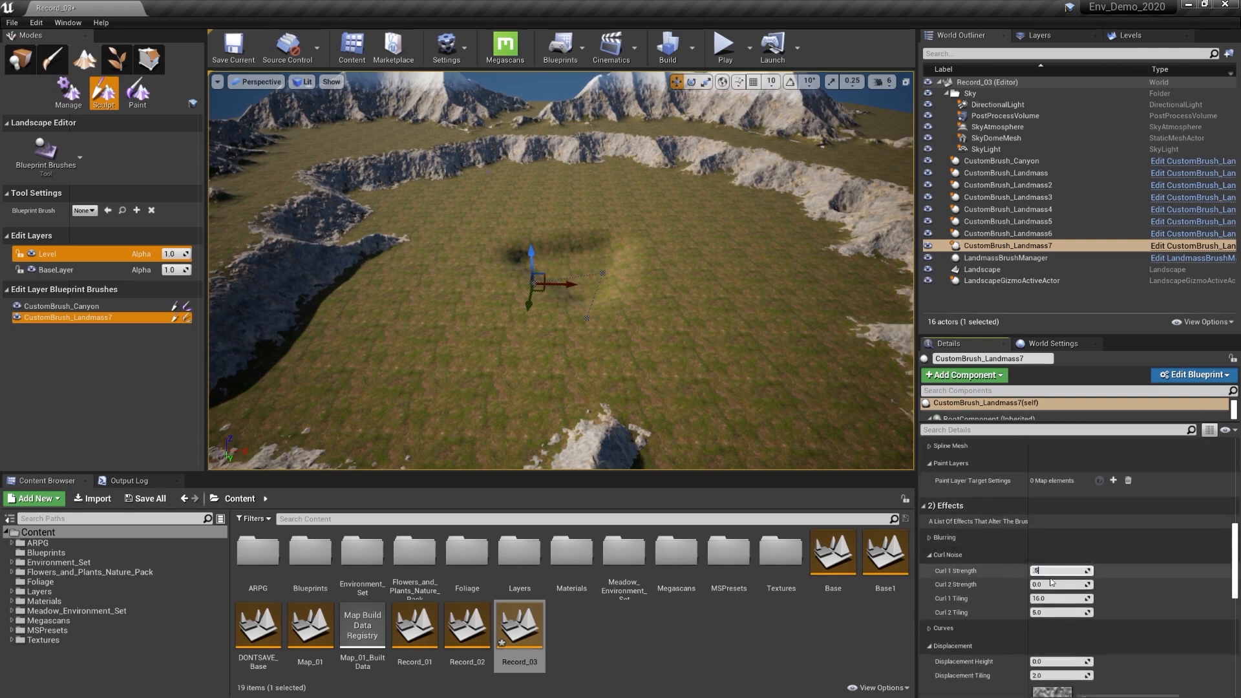
{"action": "type", "text": ".5"}
{"action": "left_click", "coordinate": [1049, 584]}
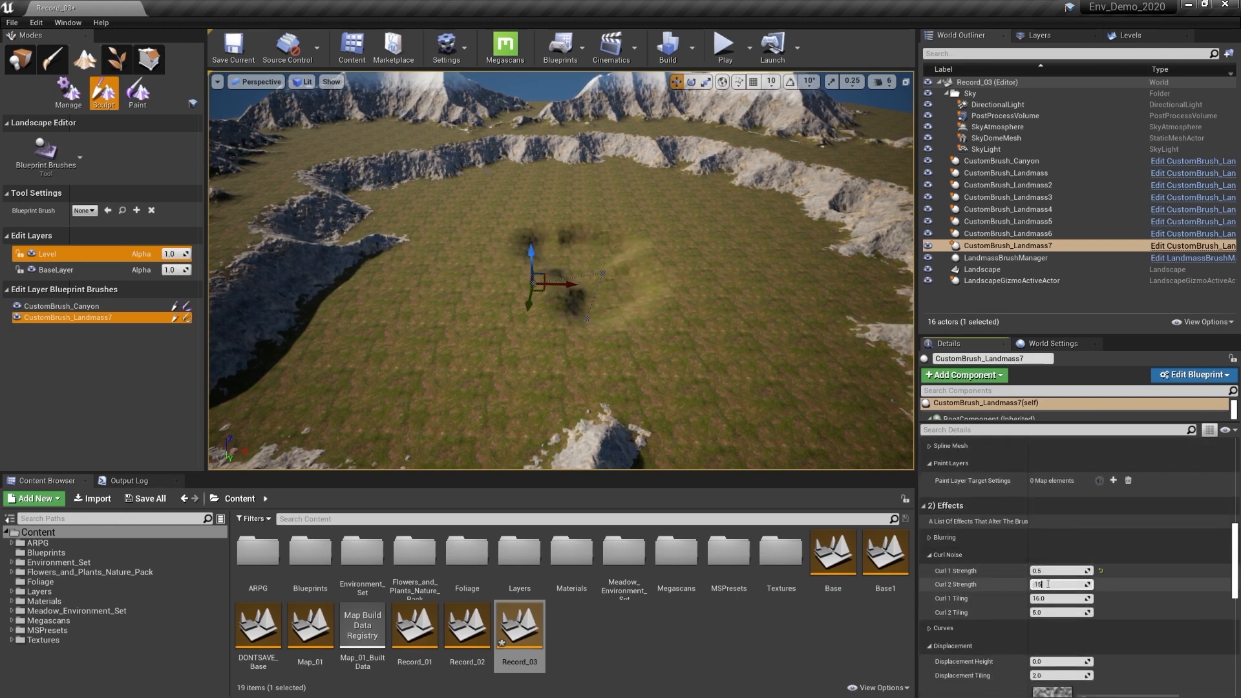
{"action": "right_click_drag", "start_coordinate": [694, 352], "coordinate": [668, 341]}
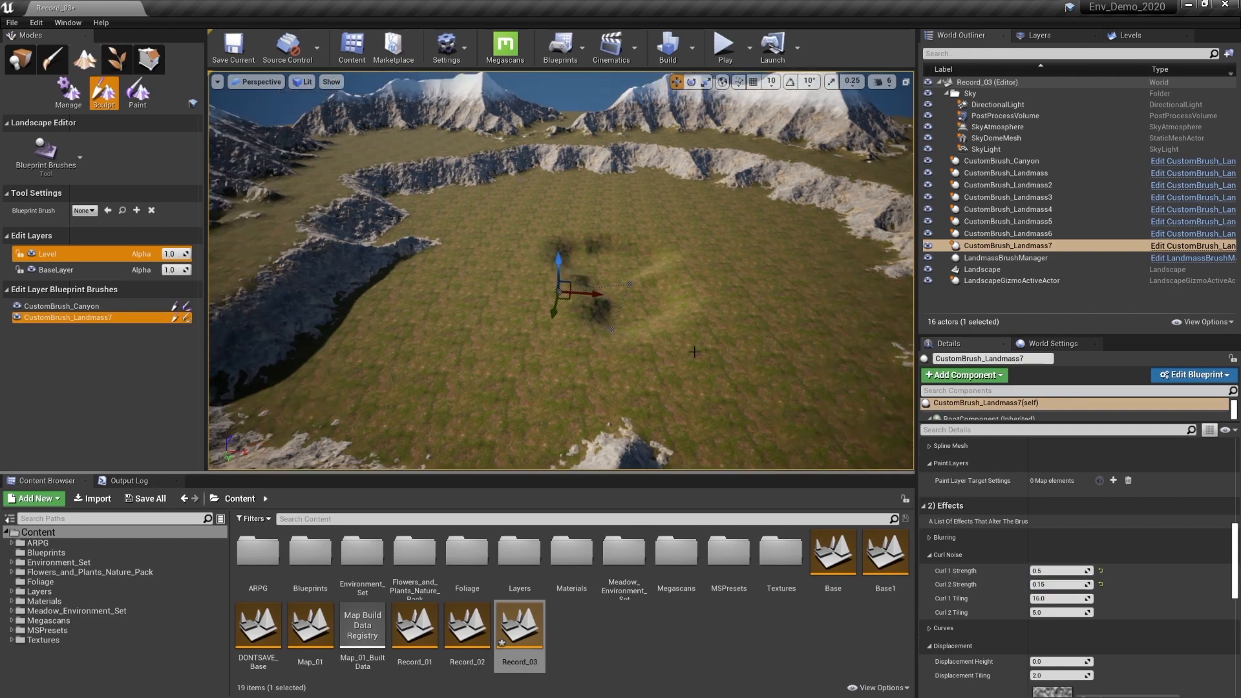
- Reposition the basin brush on the canyon floor and fine-tune its height
{"action": "left_click_drag", "start_coordinate": [560, 294], "coordinate": [602, 287]}
{"action": "key", "text": "w"}
{"action": "right_click_drag", "start_coordinate": [585, 306], "coordinate": [568, 300]}
{"action": "left_click_drag", "start_coordinate": [585, 307], "coordinate": [560, 289]}
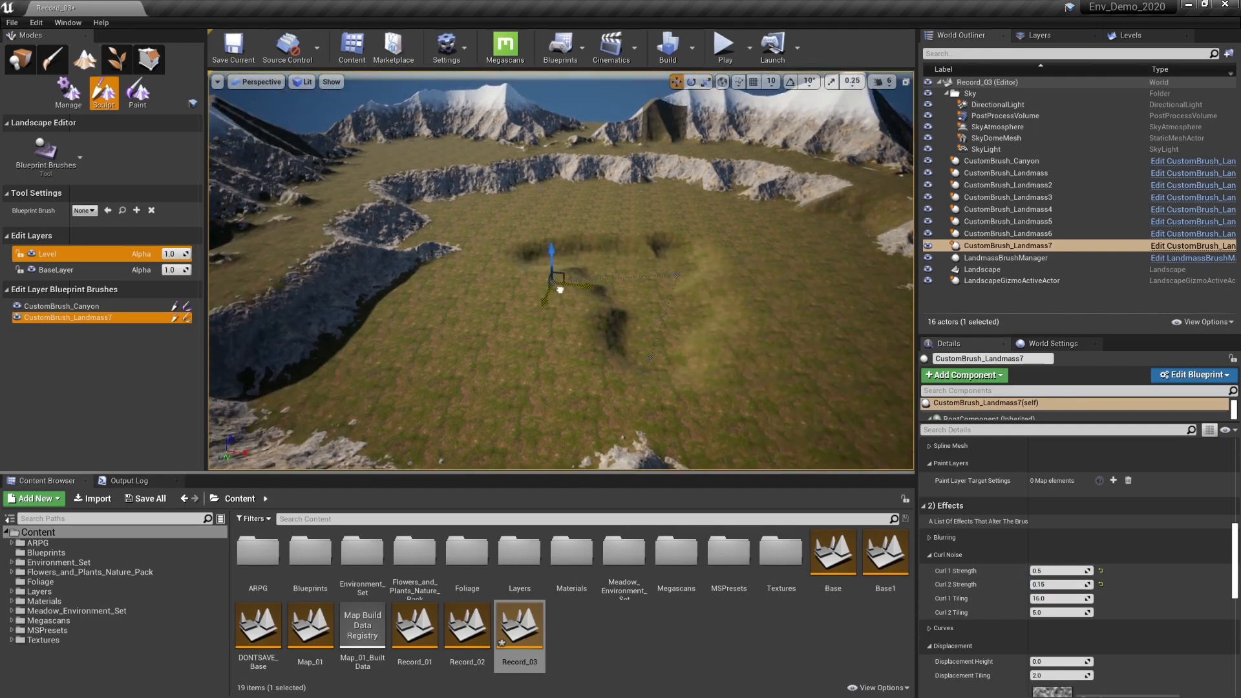
{"action": "mouse_move", "coordinate": [560, 290]}
{"action": "right_mouse_down"}
{"action": "mouse_move", "coordinate": [453, 284]}
{"action": "mouse_move", "coordinate": [697, 224]}
{"action": "right_mouse_up"}
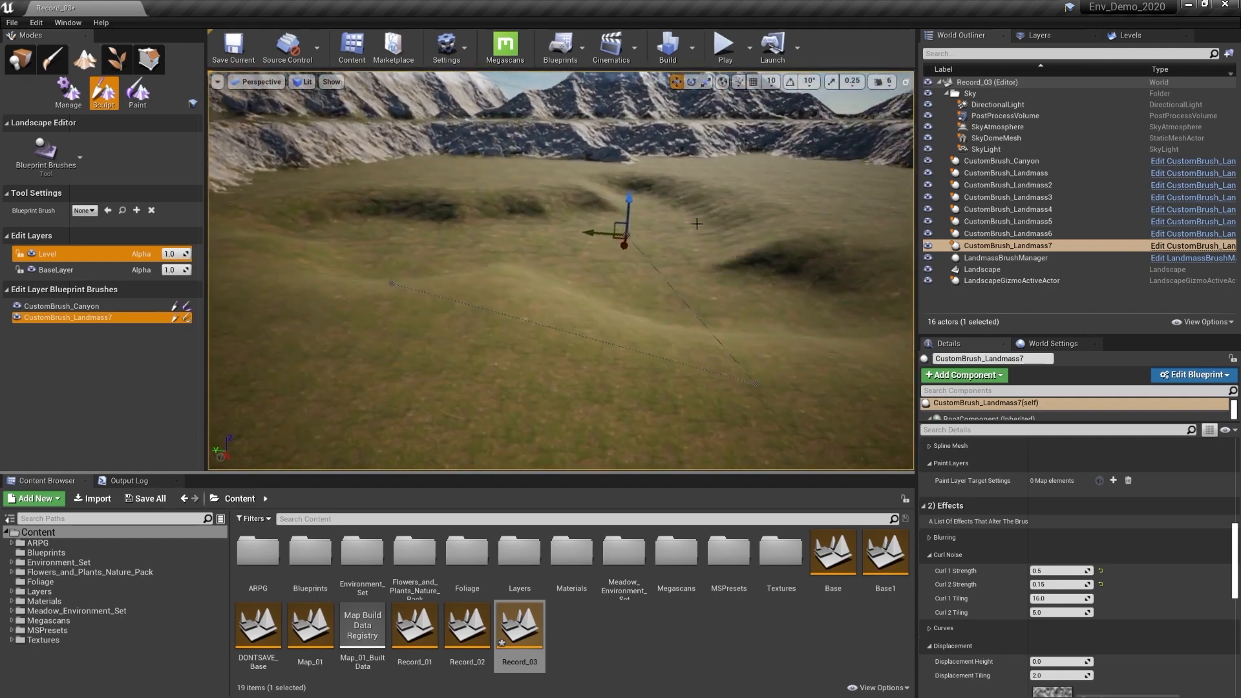
{"action": "left_click_drag", "start_coordinate": [629, 202], "coordinate": [631, 208]}
{"action": "right_click_drag", "start_coordinate": [631, 208], "coordinate": [552, 236]}
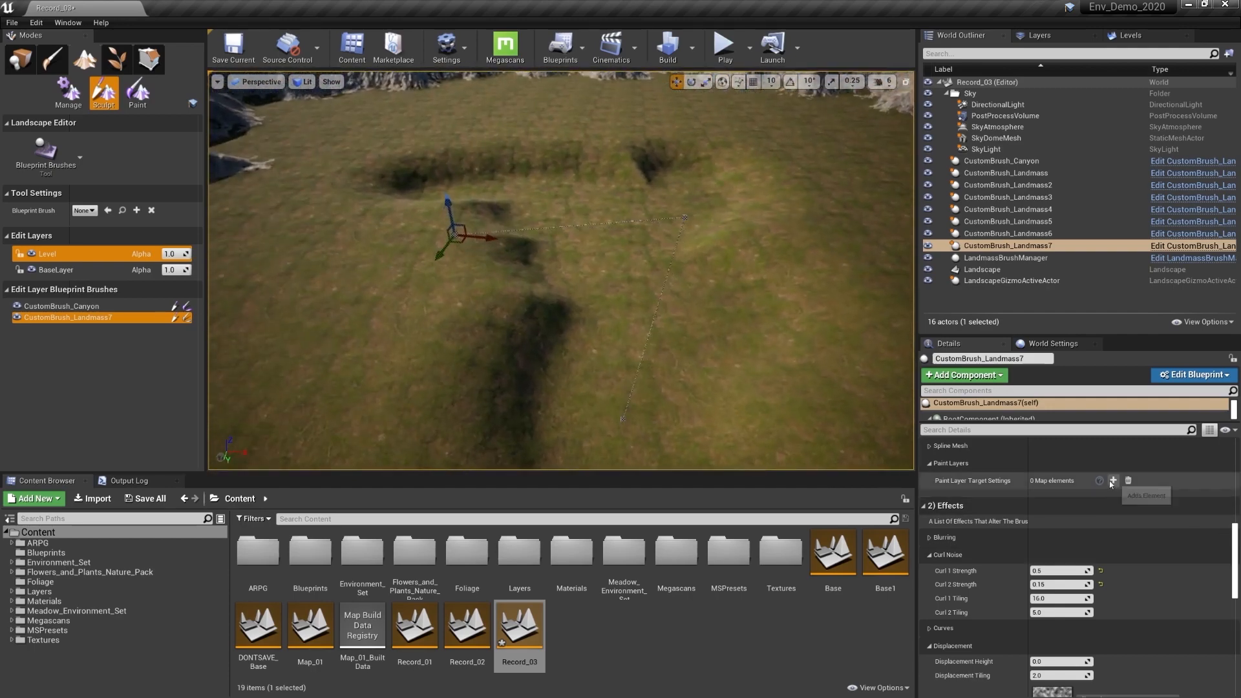
- Add a paint layer target named Mud to the basin brush and expand its value settings
{"action": "scroll", "coordinate": [1197, 550], "scroll_direction": "up", "scroll_amount": 1}
{"action": "left_click", "coordinate": [1113, 499]}
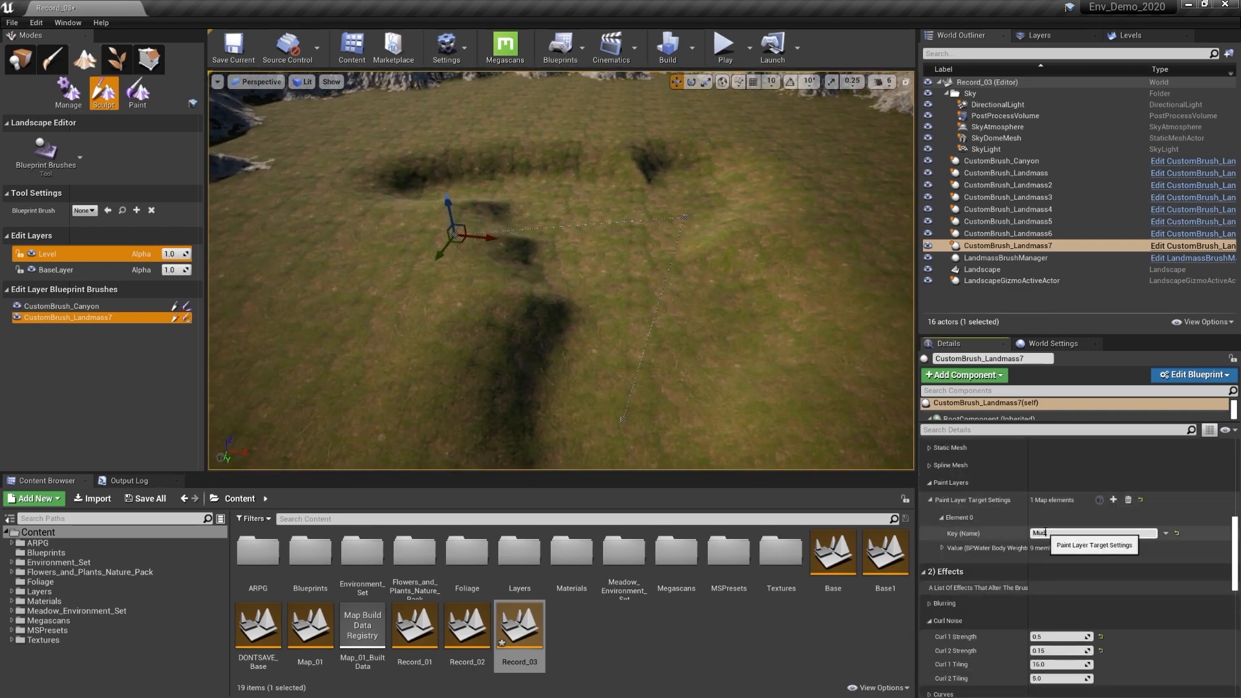
{"action": "left_click", "coordinate": [1046, 533]}
{"action": "type", "text": "Mud"}
{"action": "key", "text": "Return"}
{"action": "left_click", "coordinate": [942, 548]}
- Set the Mud layer's Falloff Width to 2500 and its Edge Offset to 1500
{"action": "left_click", "coordinate": [1056, 562]}
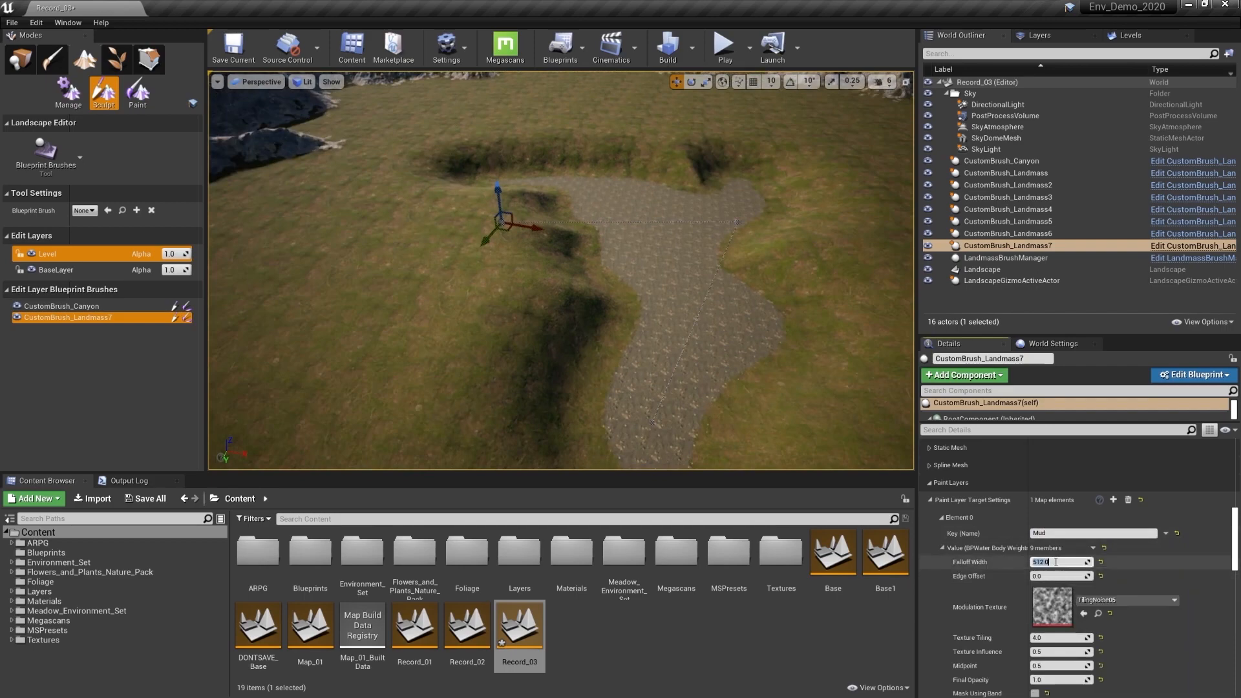
{"action": "type", "text": "2500"}
{"action": "left_click", "coordinate": [1056, 576]}
{"action": "type", "text": "1500"}
{"action": "key", "text": "Return"}
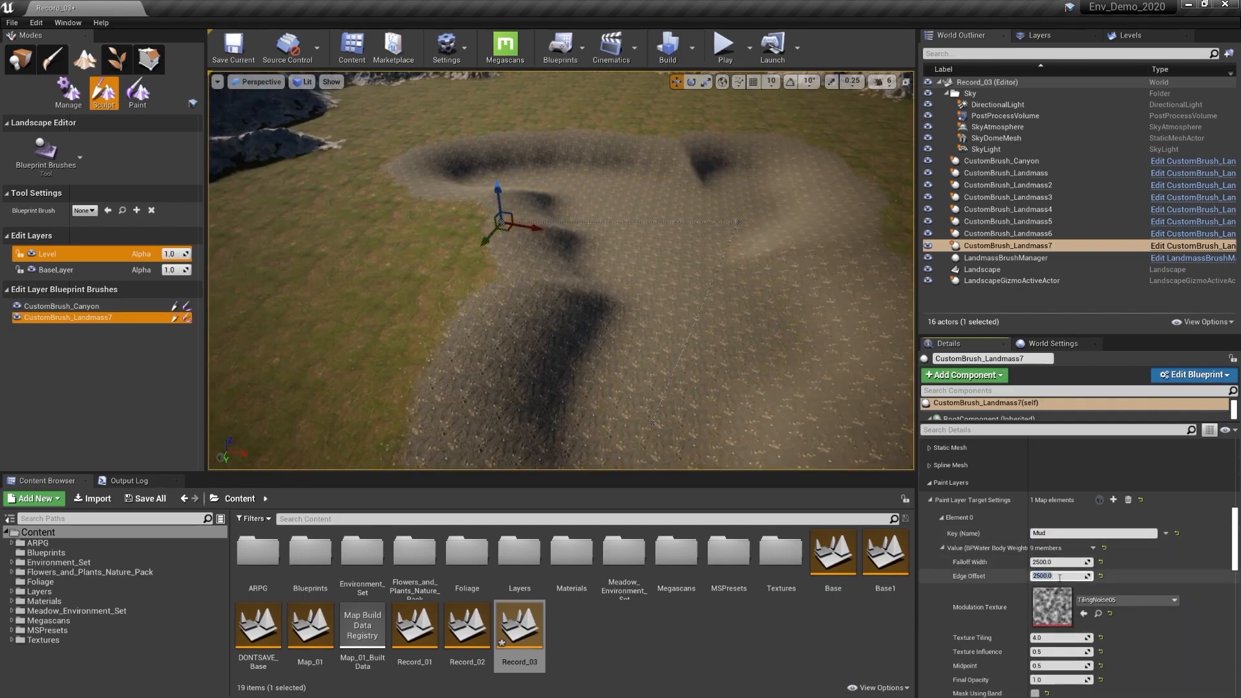
{"action": "mouse_move", "coordinate": [689, 331]}
{"action": "right_mouse_down"}
{"action": "mouse_move", "coordinate": [708, 349]}
{"action": "mouse_move", "coordinate": [673, 394]}
{"action": "mouse_move", "coordinate": [656, 317]}
{"action": "mouse_move", "coordinate": [620, 273]}
{"action": "mouse_move", "coordinate": [601, 297]}
{"action": "right_mouse_up"}
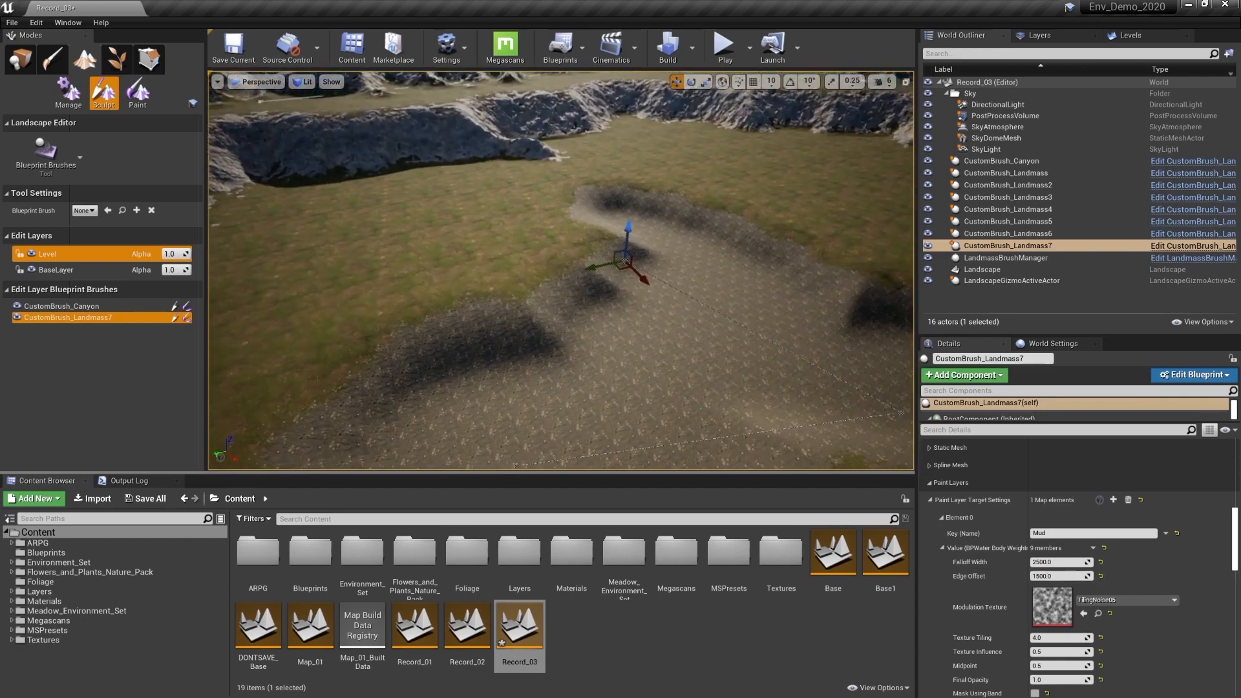
- Set the Mud layer's Texture Tiling to 8, Texture Influence to 1.0 and Falloff Width to 3000
{"action": "left_click", "coordinate": [1063, 653]}
{"action": "key", "text": "Return"}
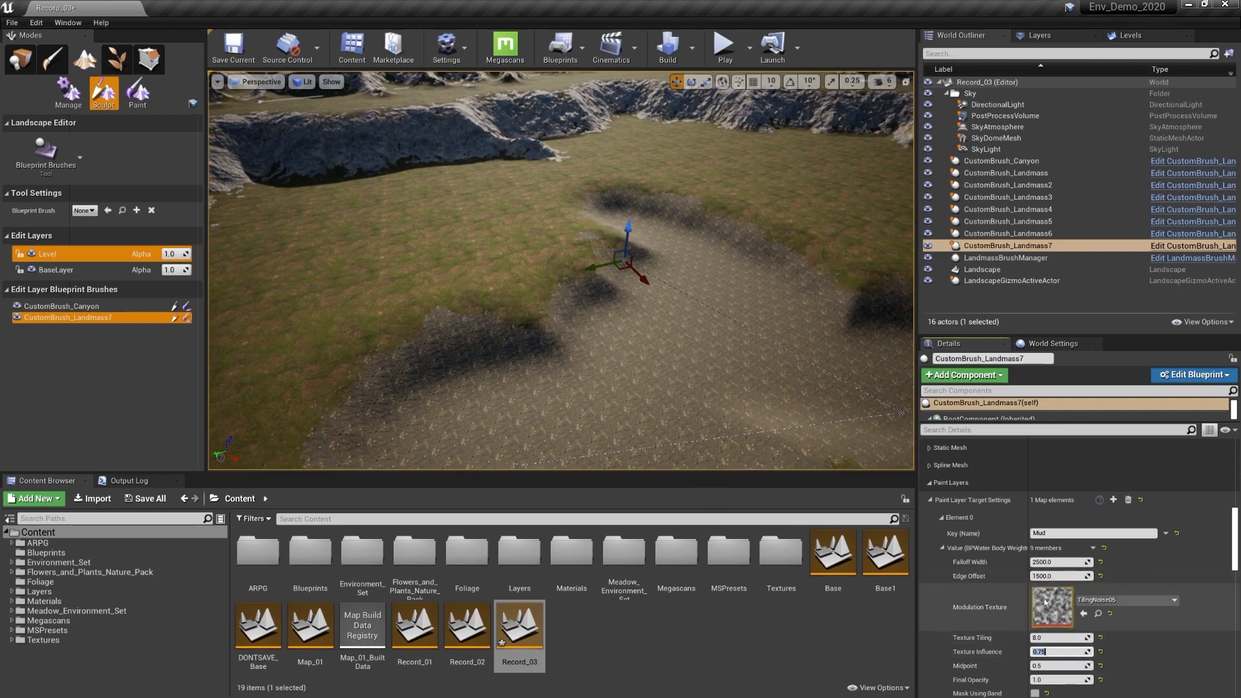
{"action": "left_click", "coordinate": [1055, 562]}
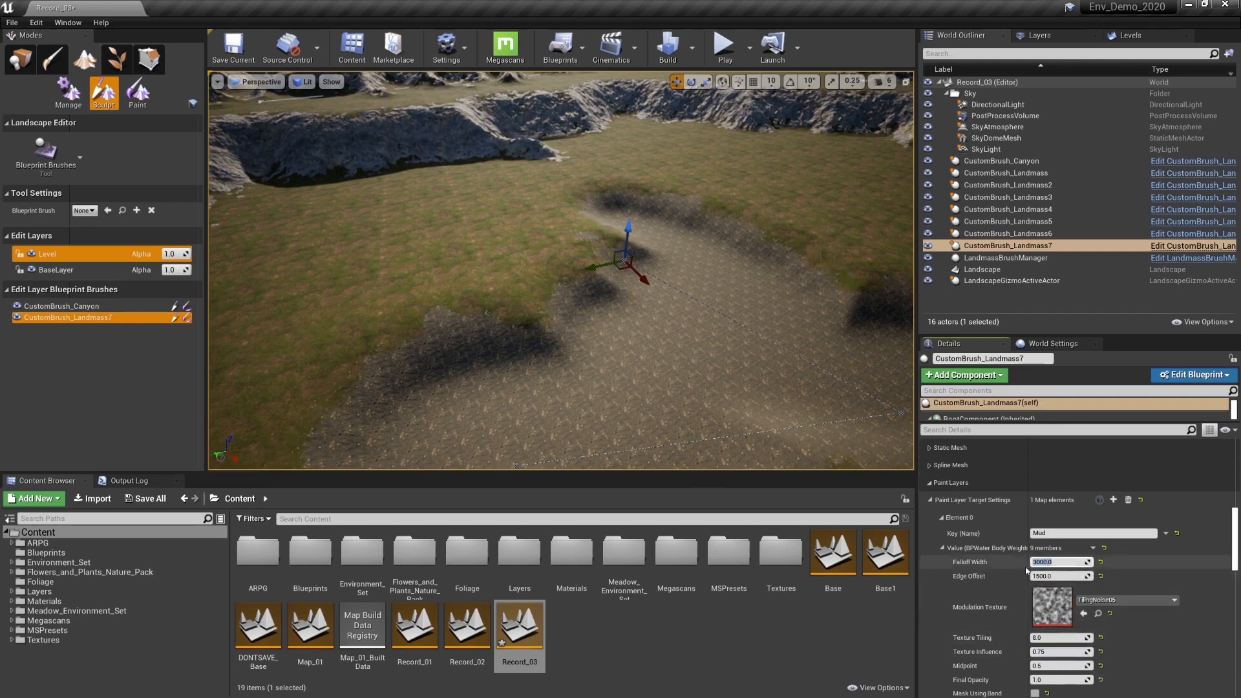
{"action": "right_click_drag", "start_coordinate": [682, 349], "coordinate": [815, 285]}
{"action": "left_click", "coordinate": [1057, 638]}
{"action": "type", "text": "5"}
{"action": "key", "text": "Return"}
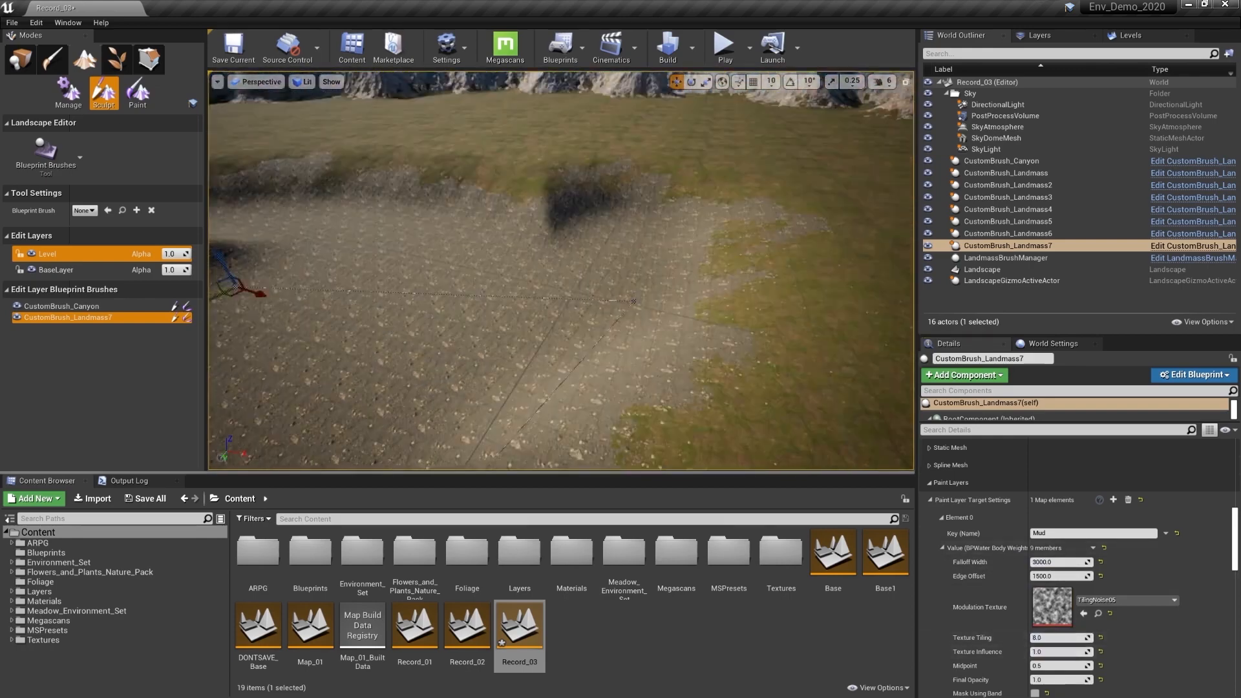
- Set the Mud layer's Edge Offset to 2000 and inspect the painted basin
{"action": "left_click", "coordinate": [1050, 577]}
{"action": "type", "text": "2000"}
{"action": "key", "text": "Return"}
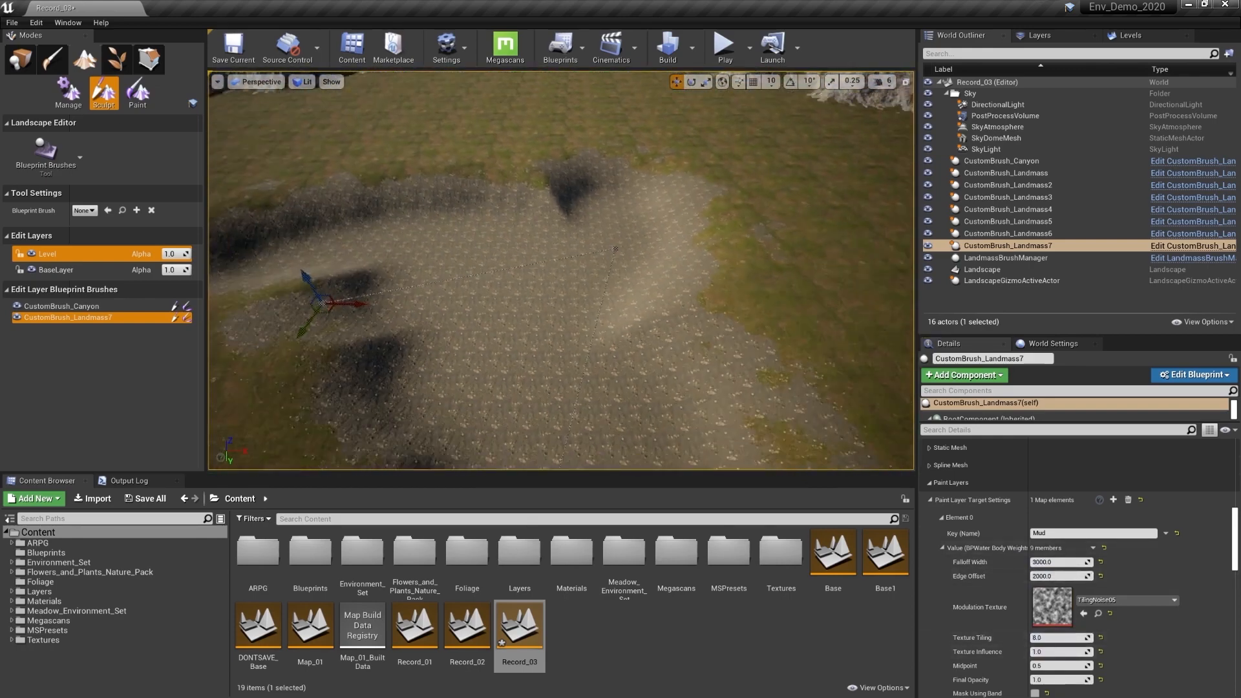
{"action": "mouse_move", "coordinate": [549, 309]}
{"action": "right_mouse_down"}
{"action": "mouse_move", "coordinate": [549, 258]}
{"action": "mouse_move", "coordinate": [576, 265]}
{"action": "mouse_move", "coordinate": [549, 309]}
{"action": "right_mouse_up"}
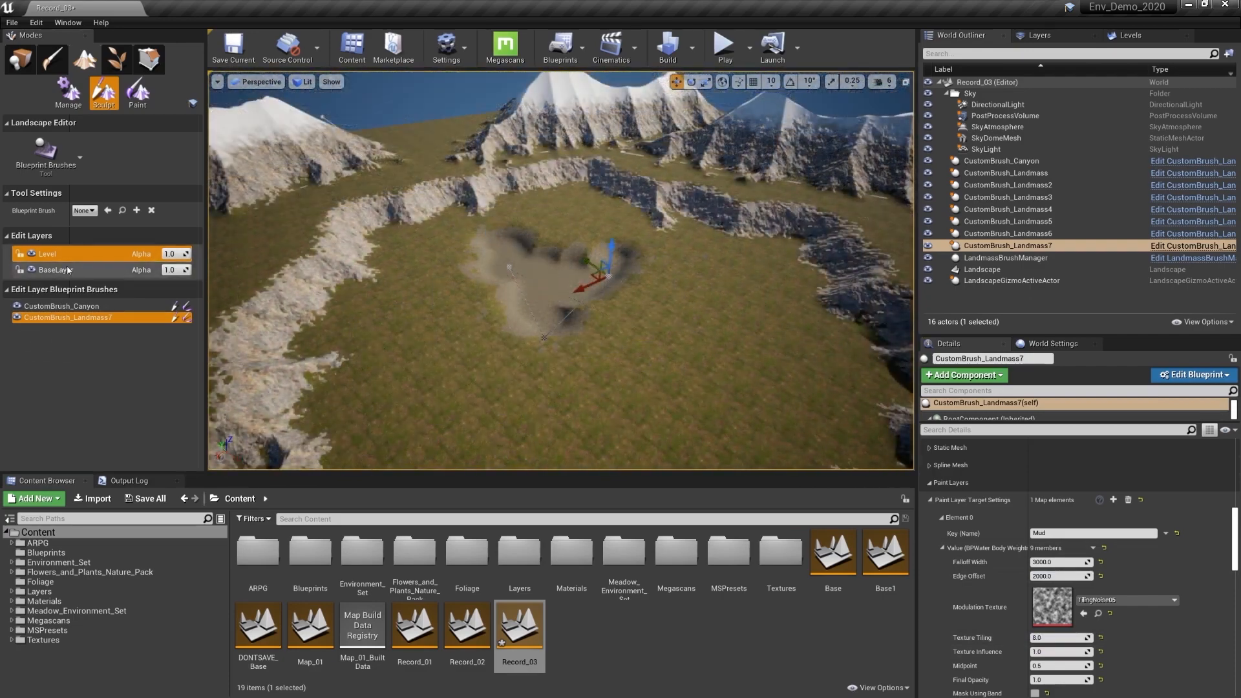
- Move the Level edit layer below BaseLayer and shift the basin brush beyond the canyon rim onto a mountain's foot
{"action": "left_click", "coordinate": [31, 254]}
{"action": "left_click", "coordinate": [31, 254]}
{"action": "left_click_drag", "start_coordinate": [57, 258], "coordinate": [59, 273]}
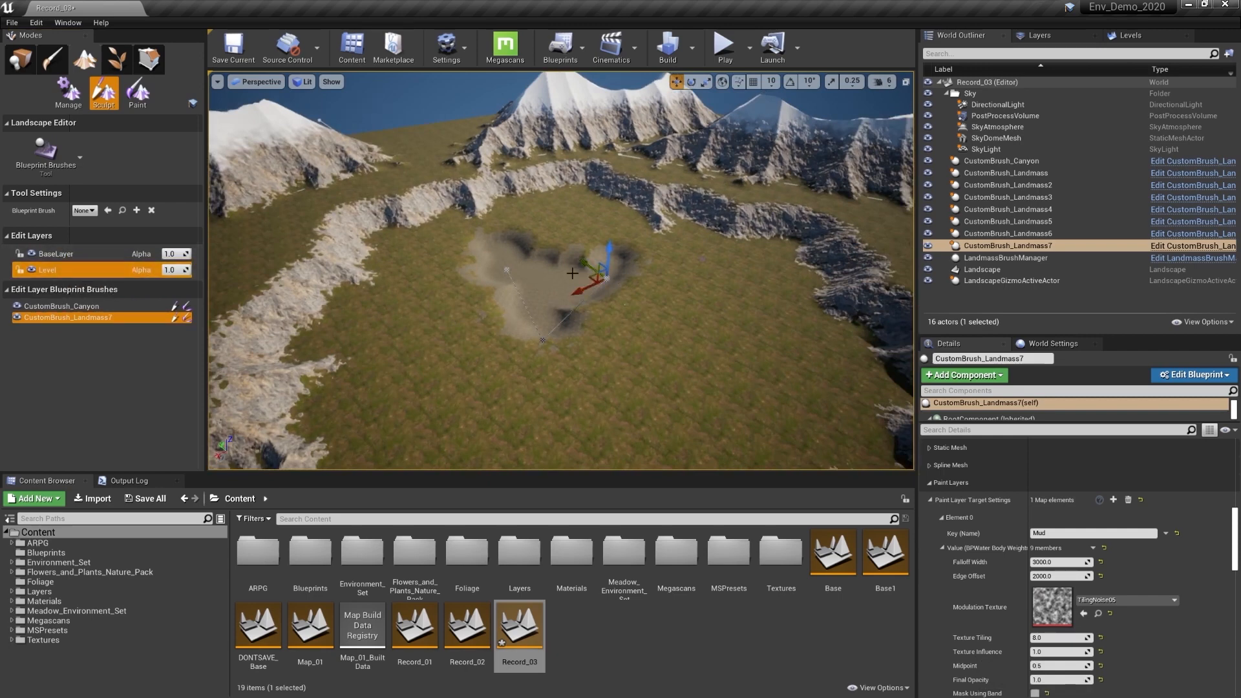
{"action": "left_click_drag", "start_coordinate": [594, 277], "coordinate": [534, 185]}
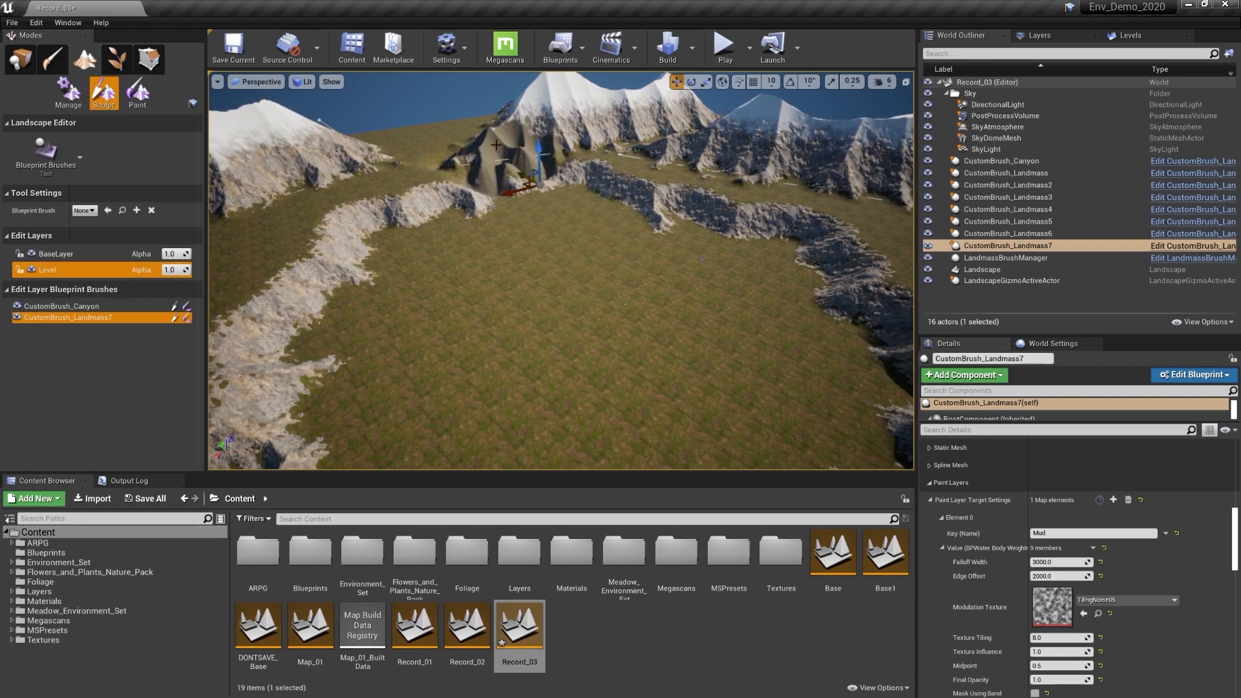
- Return the Level layer above BaseLayer and examine how the basin brush cuts into the mountain
{"action": "left_click_drag", "start_coordinate": [59, 271], "coordinate": [60, 254]}
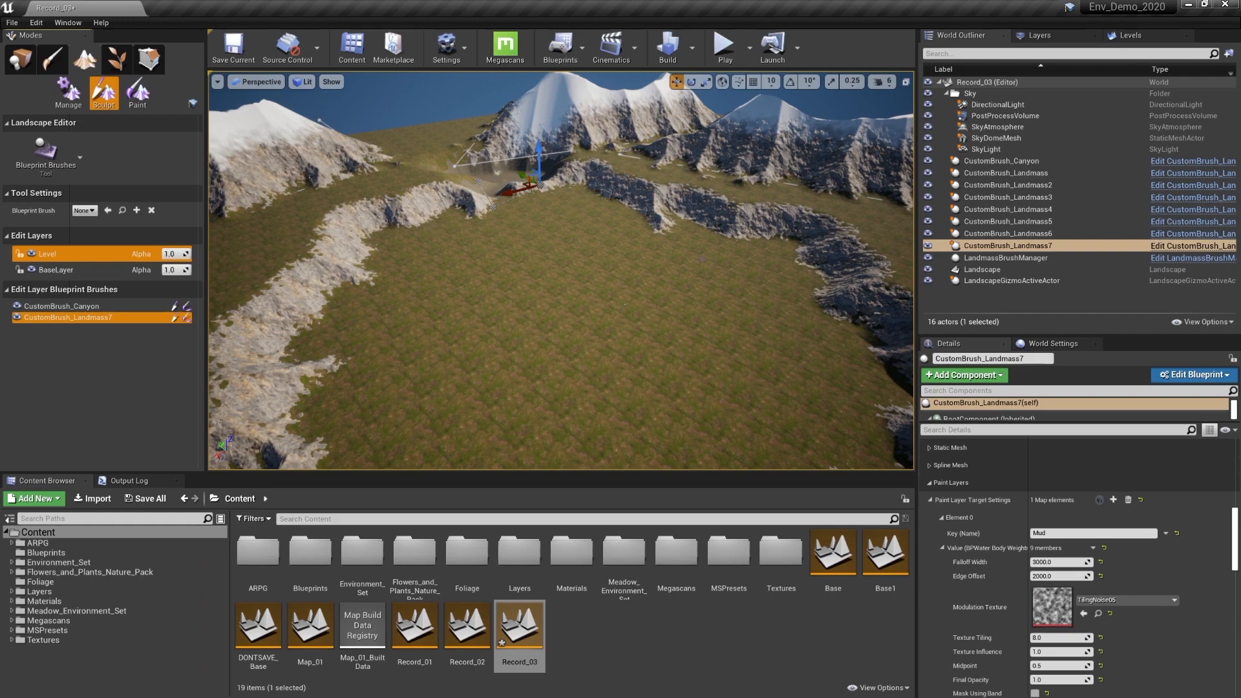
{"action": "key", "text": "w"}
{"action": "mouse_move", "coordinate": [562, 270]}
{"action": "right_mouse_down"}
{"action": "mouse_move", "coordinate": [557, 207]}
{"action": "mouse_move", "coordinate": [569, 209]}
{"action": "right_mouse_up"}
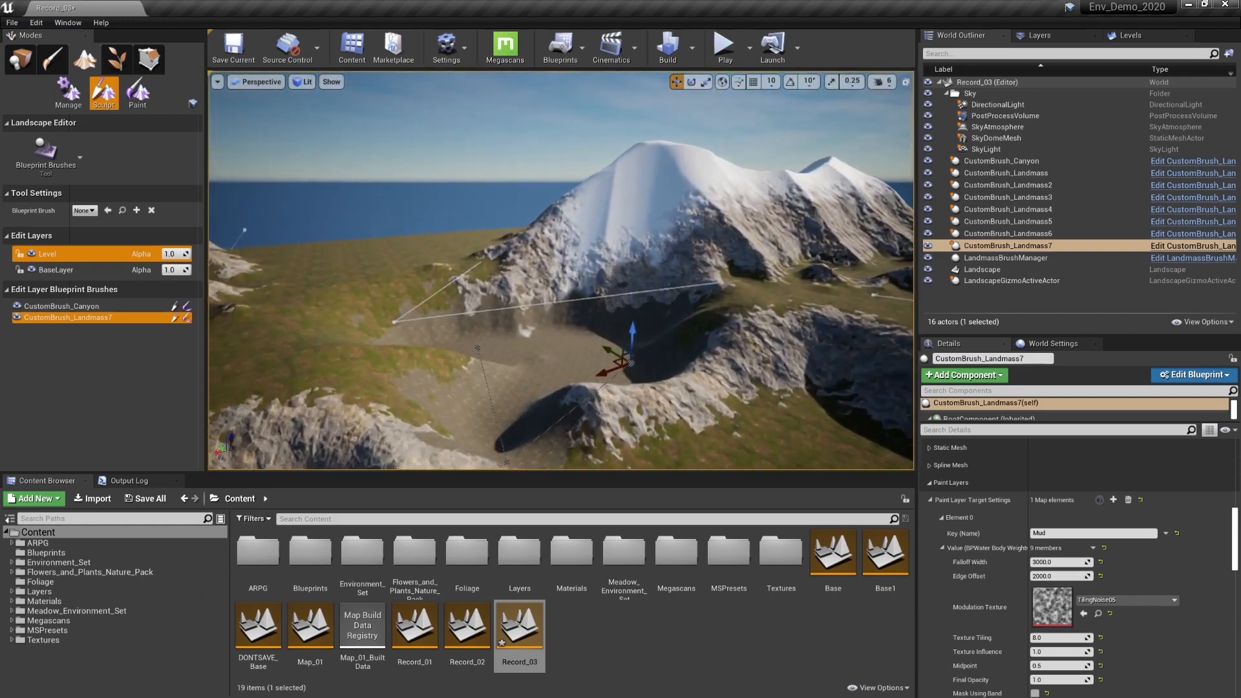
{"action": "key", "text": "a"}
{"action": "right_click_drag", "start_coordinate": [530, 327], "coordinate": [582, 388]}
{"action": "right_click_drag", "start_coordinate": [411, 302], "coordinate": [414, 326]}
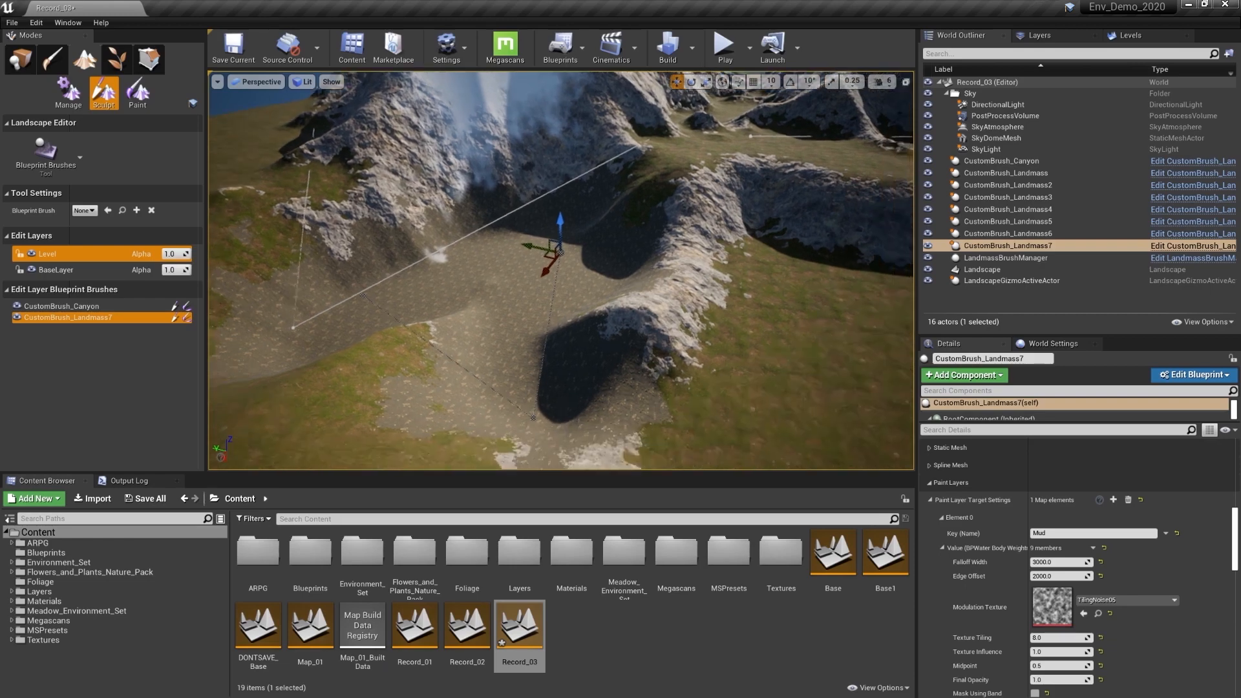
{"action": "right_click_drag", "start_coordinate": [485, 279], "coordinate": [517, 291]}
{"action": "key", "text": "s"}
{"action": "key", "text": "s"}
{"action": "right_click_drag", "start_coordinate": [375, 302], "coordinate": [443, 365]}
{"action": "right_click_drag", "start_coordinate": [336, 218], "coordinate": [339, 220]}
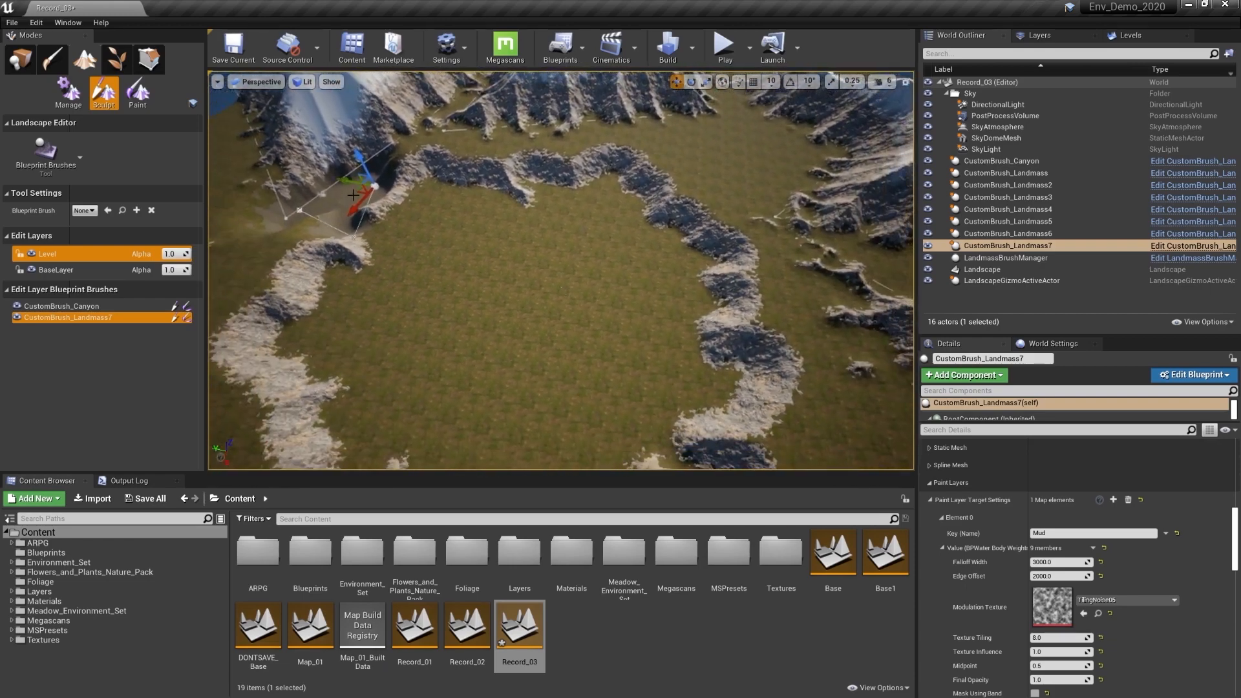
- Move the basin brush back to the middle of the canyon floor
{"action": "mouse_move", "coordinate": [375, 187]}
{"action": "left_mouse_down"}
{"action": "mouse_move", "coordinate": [540, 333]}
{"action": "mouse_move", "coordinate": [531, 296]}
{"action": "left_mouse_up"}
{"action": "mouse_move", "coordinate": [665, 357]}
{"action": "left_mouse_down", "text": "alt"}
{"action": "mouse_move", "coordinate": [549, 304]}
{"action": "mouse_move", "coordinate": [663, 354]}
{"action": "left_mouse_up", "text": "alt"}
{"action": "right_click_drag", "start_coordinate": [663, 355], "coordinate": [701, 368]}
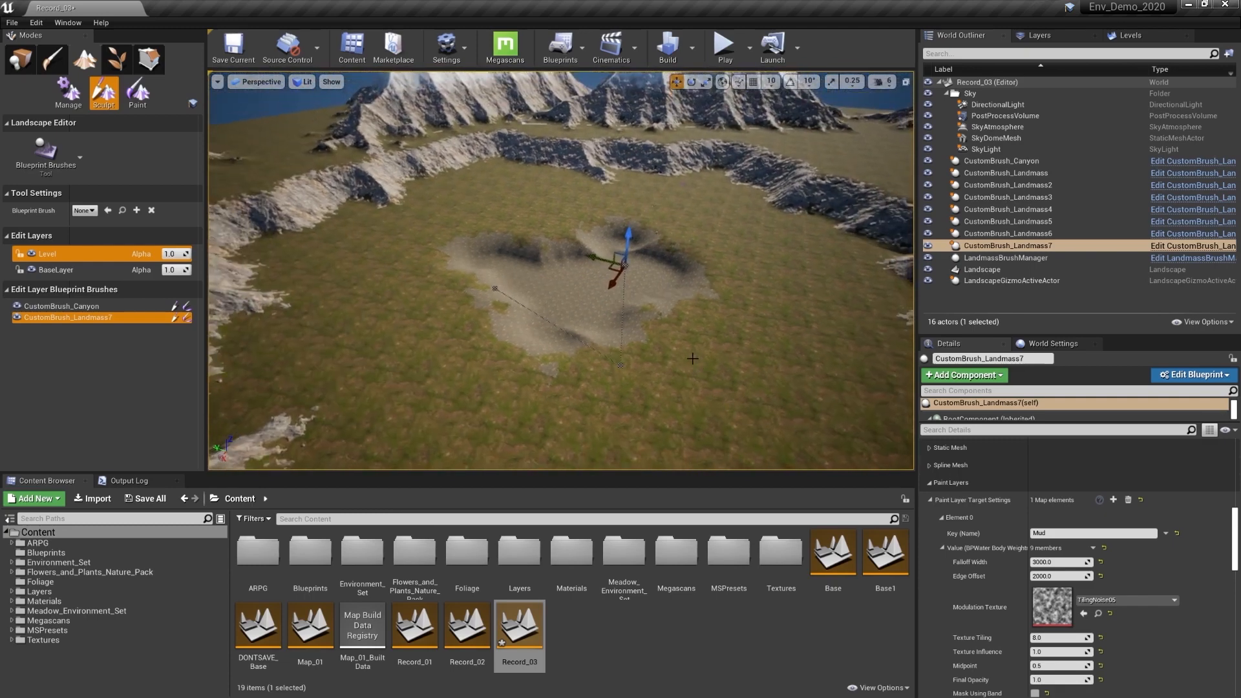
- Create a new landscape edit layer and name it Noise
{"action": "right_click", "coordinate": [57, 253]}
{"action": "left_click", "coordinate": [55, 268]}
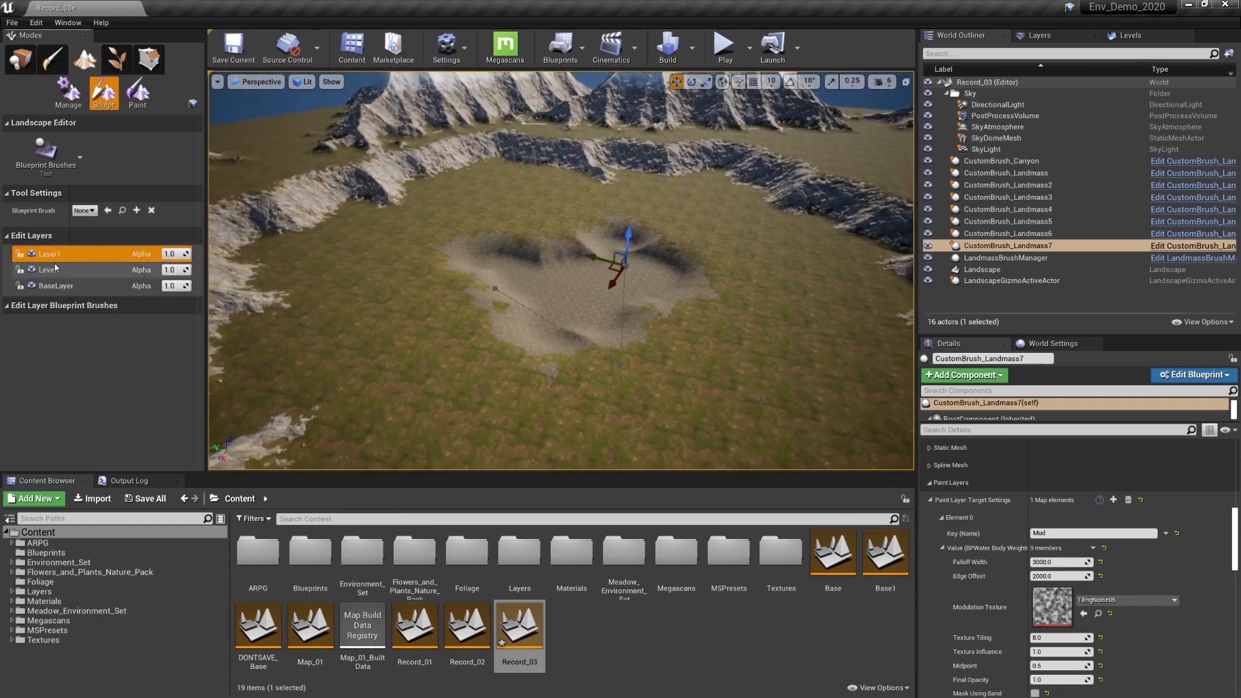
{"action": "double_click", "coordinate": [51, 256]}
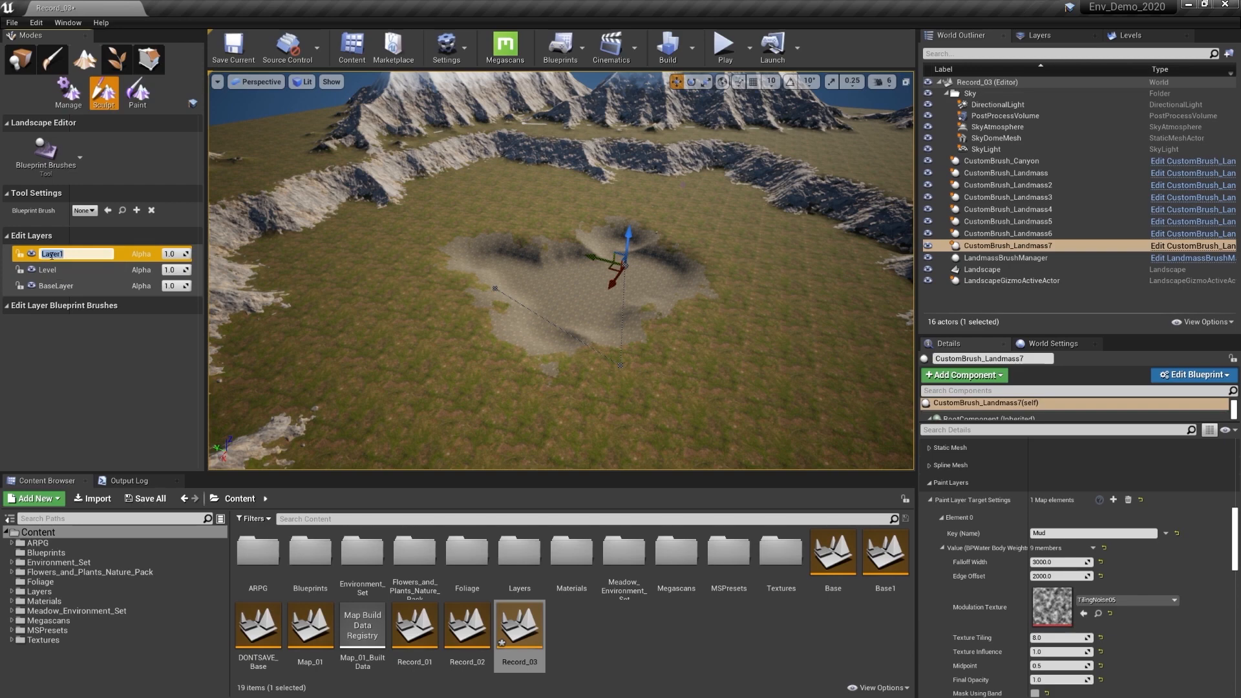
{"action": "type", "text": "Noise"}
{"action": "key", "text": "Return"}
{"action": "right_click_drag", "start_coordinate": [531, 337], "coordinate": [517, 310]}
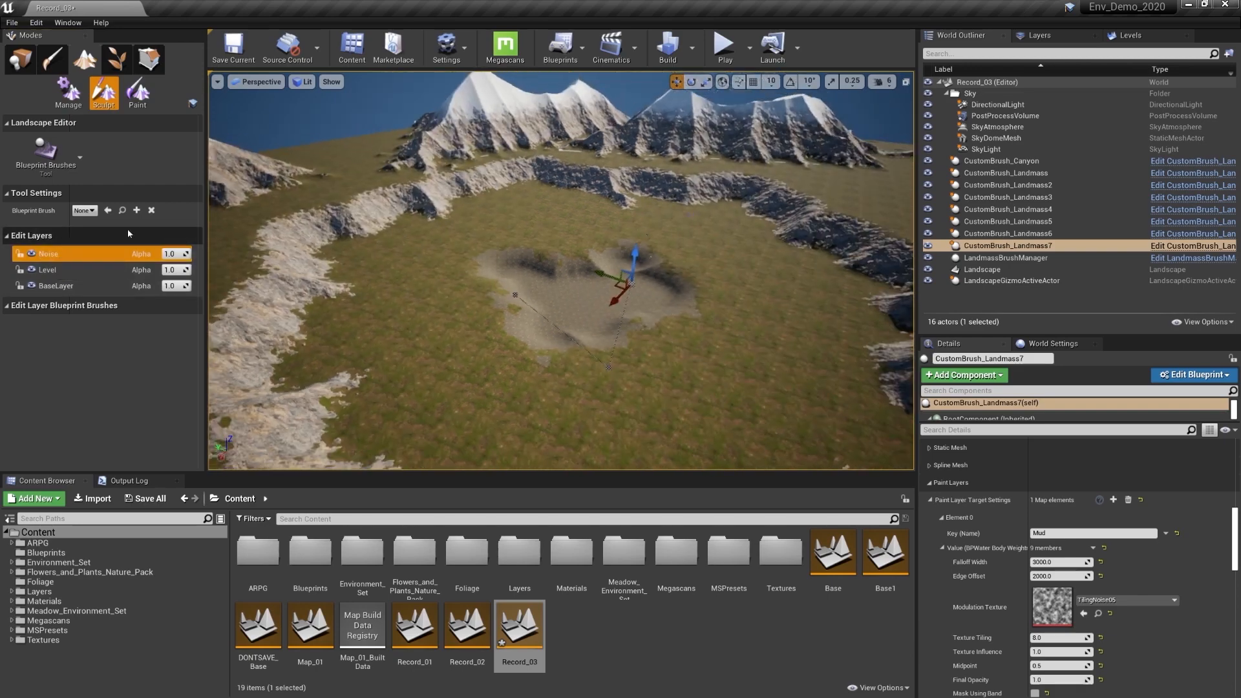
- Place a CustomBrush_MaterialOnly brush on the Noise layer to displace the whole terrain
{"action": "left_click", "coordinate": [91, 211]}
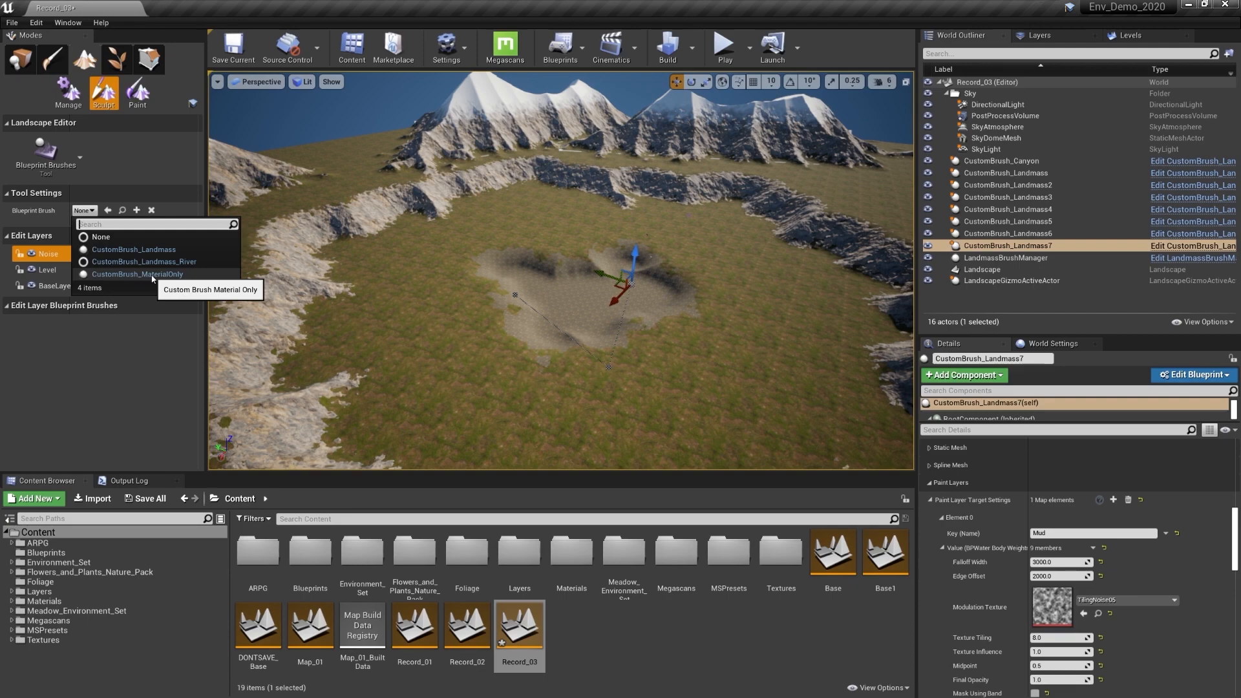
{"action": "left_click", "coordinate": [153, 275]}
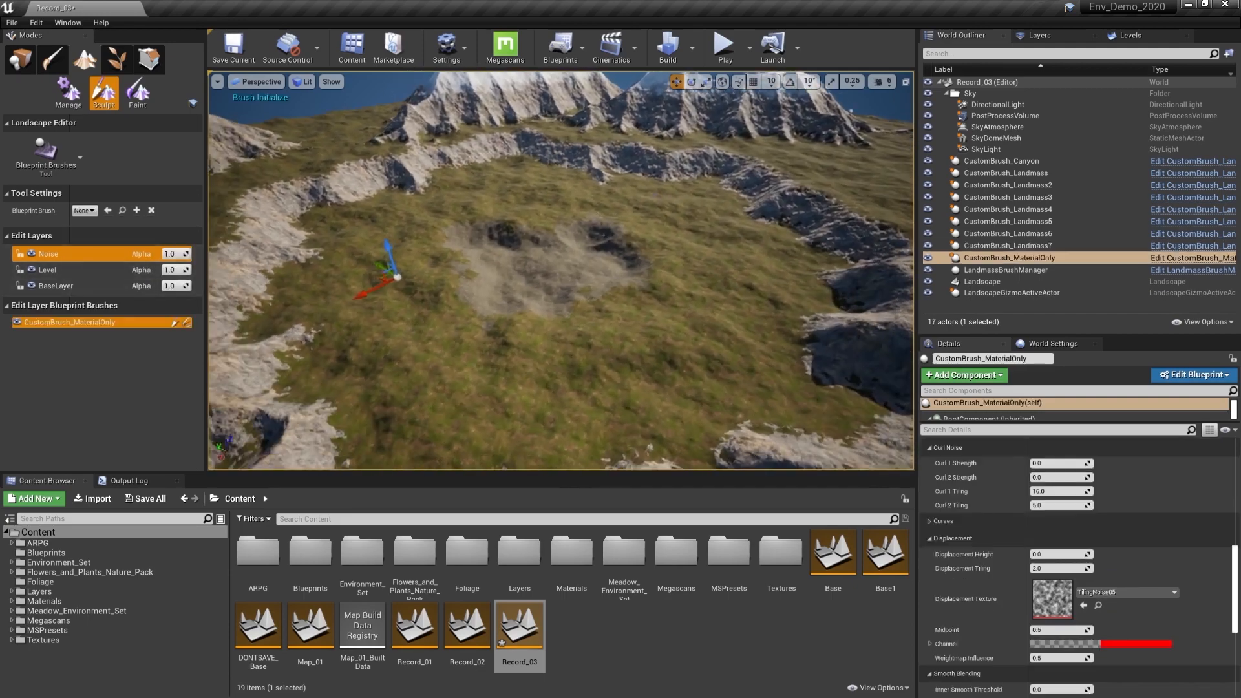
{"action": "key", "text": "w"}
{"action": "mouse_move", "coordinate": [457, 343]}
{"action": "right_mouse_down"}
{"action": "mouse_move", "coordinate": [465, 382]}
{"action": "mouse_move", "coordinate": [362, 343]}
{"action": "mouse_move", "coordinate": [458, 343]}
{"action": "mouse_move", "coordinate": [491, 365]}
{"action": "mouse_move", "coordinate": [388, 362]}
{"action": "mouse_move", "coordinate": [450, 355]}
{"action": "mouse_move", "coordinate": [426, 356]}
{"action": "right_mouse_up"}
{"action": "key", "text": "s"}
{"action": "key", "text": "w"}
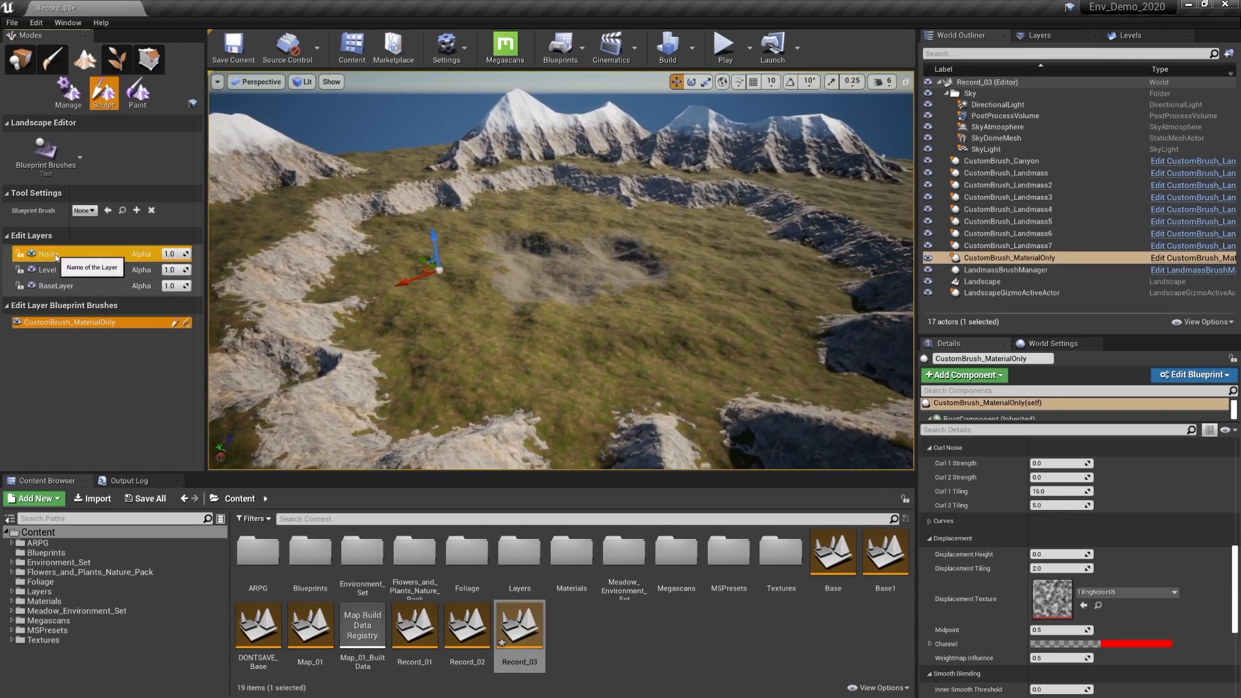
- Compare the terrain with the Noise layer below Level, and return Noise to the top of the layer stack
{"action": "left_click_drag", "start_coordinate": [58, 257], "coordinate": [59, 275]}
{"action": "right_click_drag", "start_coordinate": [272, 272], "coordinate": [201, 265]}
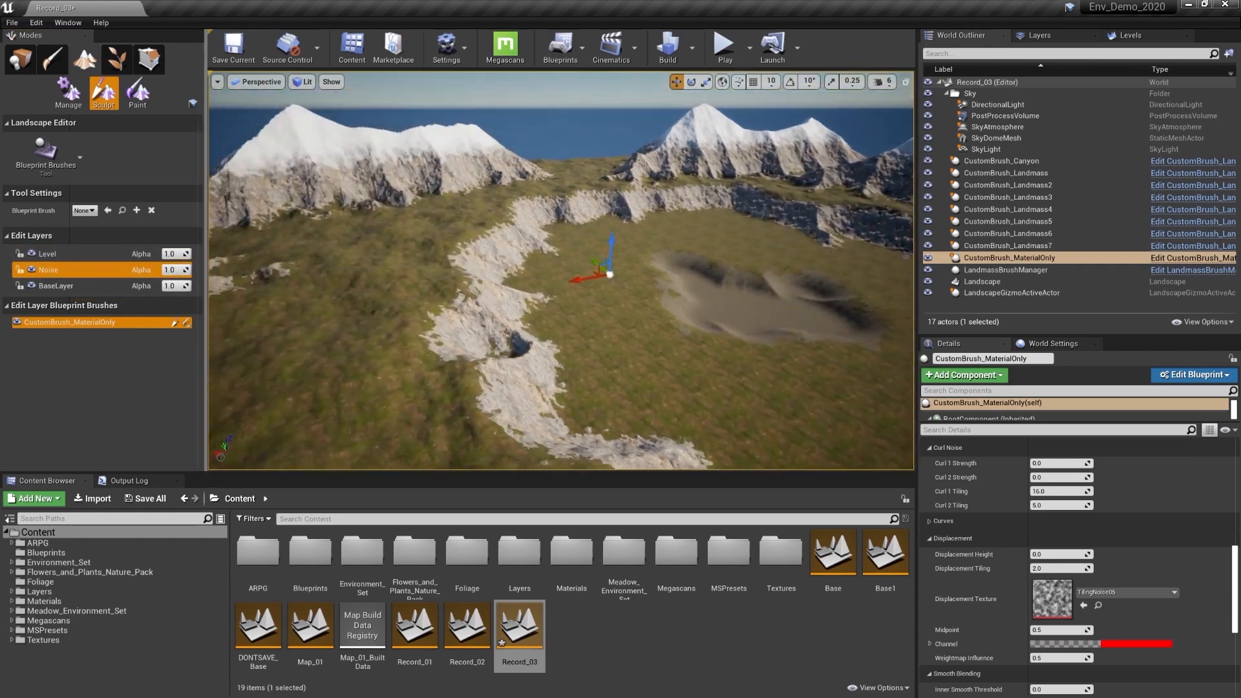
{"action": "key", "text": "w"}
{"action": "right_click_drag", "start_coordinate": [452, 240], "coordinate": [382, 221]}
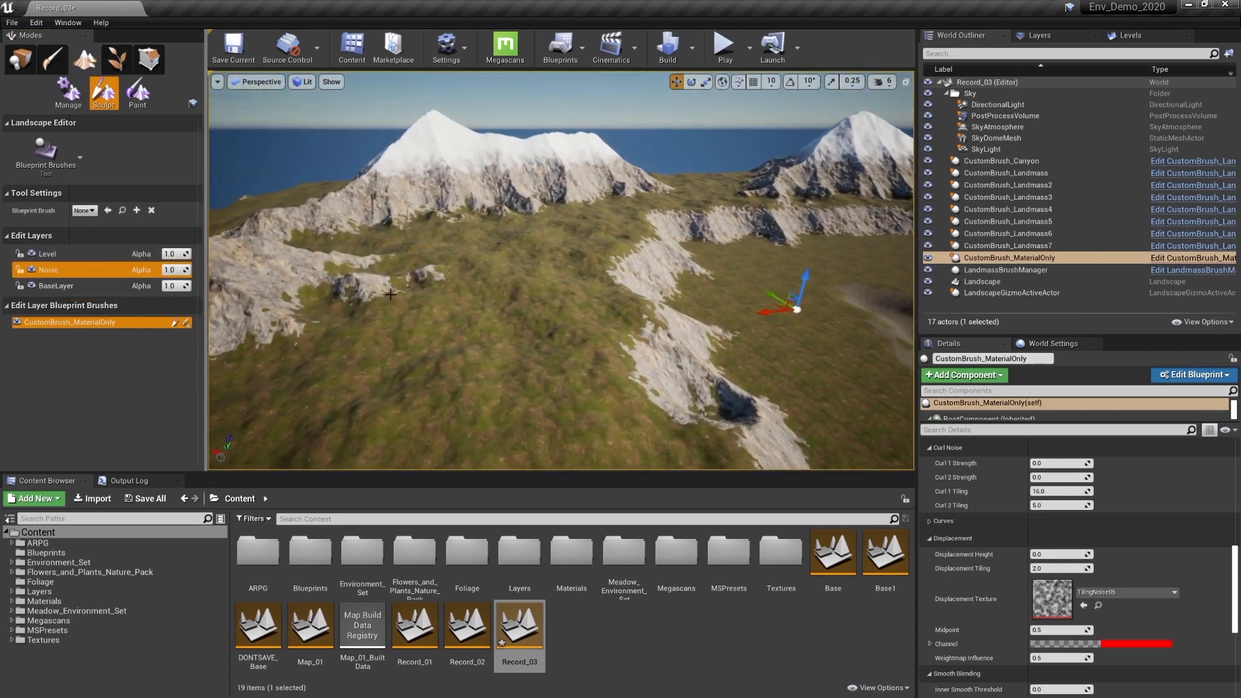
{"action": "key", "text": "w"}
{"action": "right_click_drag", "start_coordinate": [412, 330], "coordinate": [573, 330]}
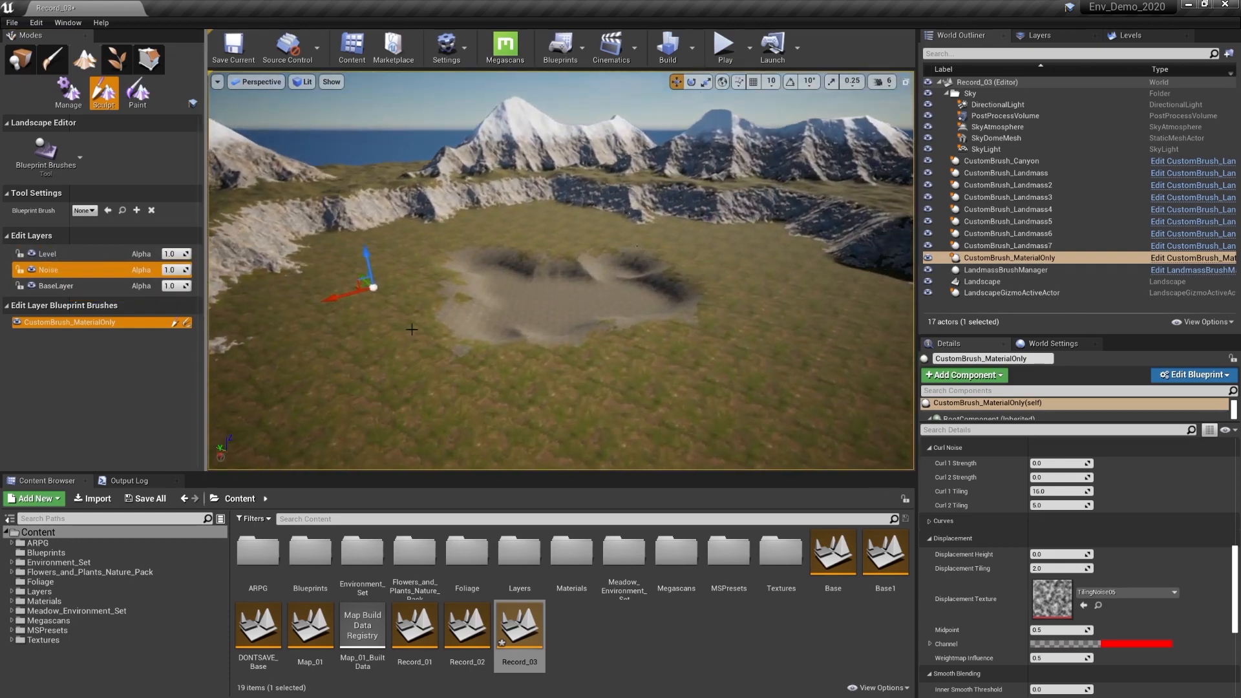
{"action": "right_click_drag", "start_coordinate": [451, 325], "coordinate": [492, 325]}
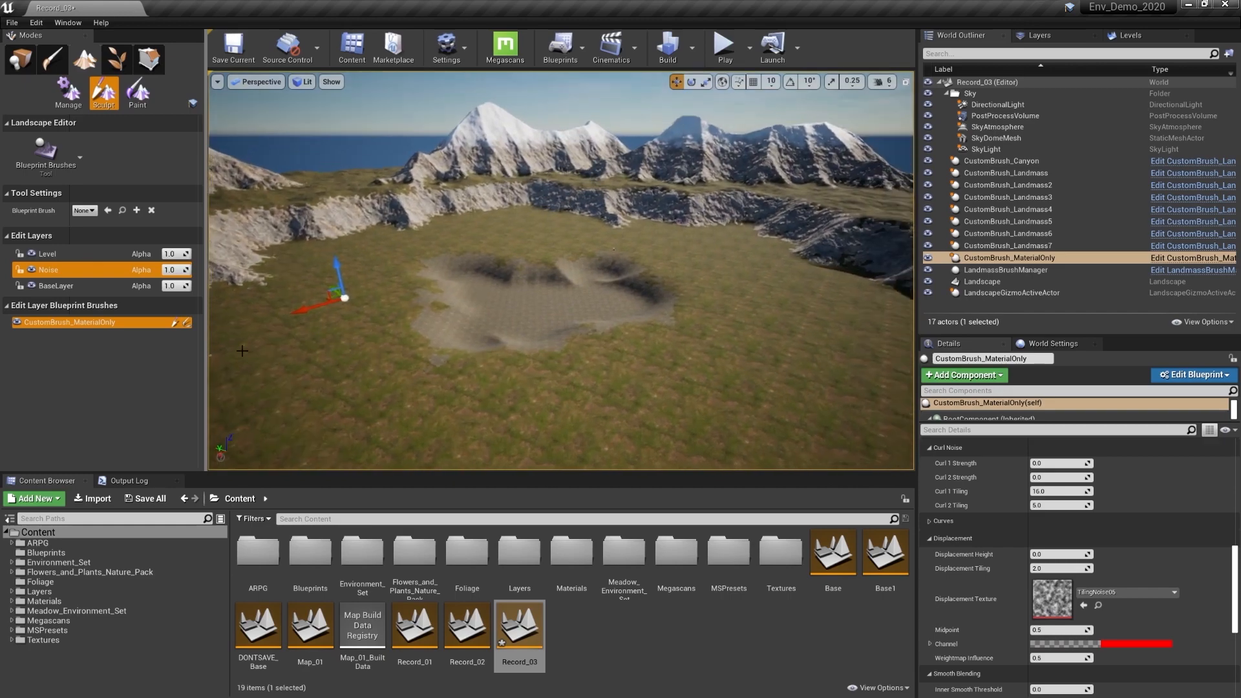
{"action": "left_click_drag", "start_coordinate": [72, 270], "coordinate": [73, 259]}
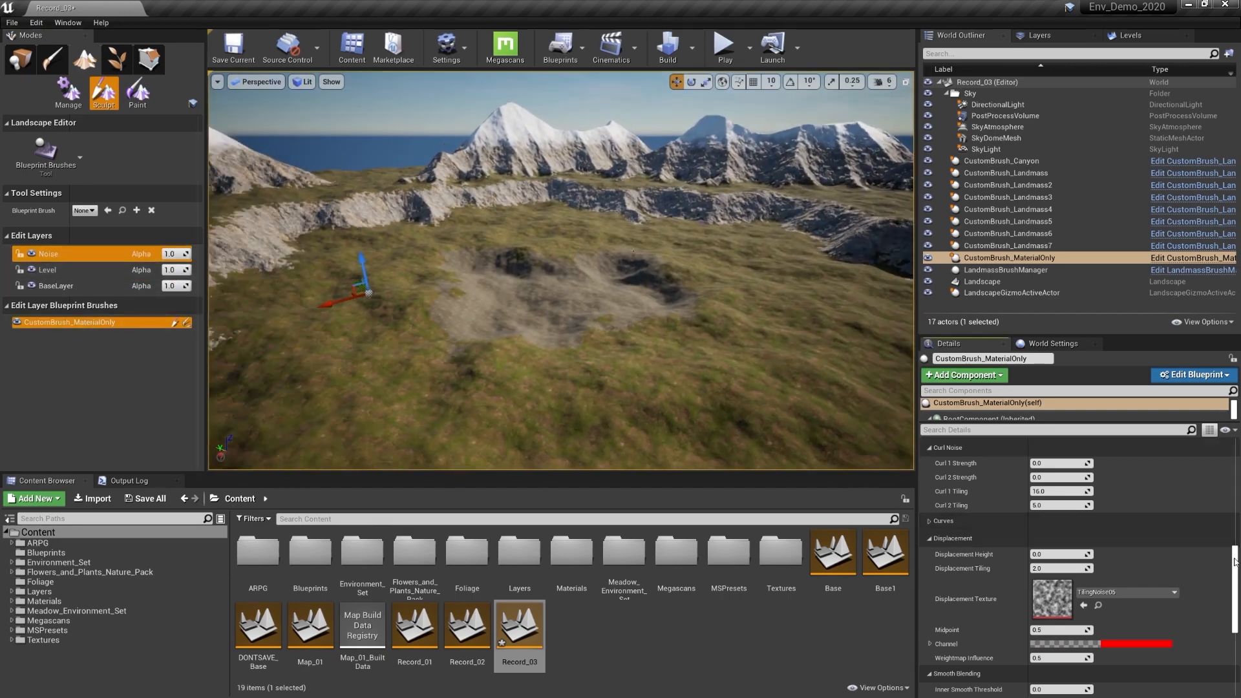
- Set the noise brush's tiling to 0.1, trying a persistence of 0.25 before settling on 0.4
{"action": "left_click_drag", "start_coordinate": [1235, 563], "coordinate": [1235, 469]}
{"action": "left_click", "coordinate": [1064, 563]}
{"action": "type", "text": ".15"}
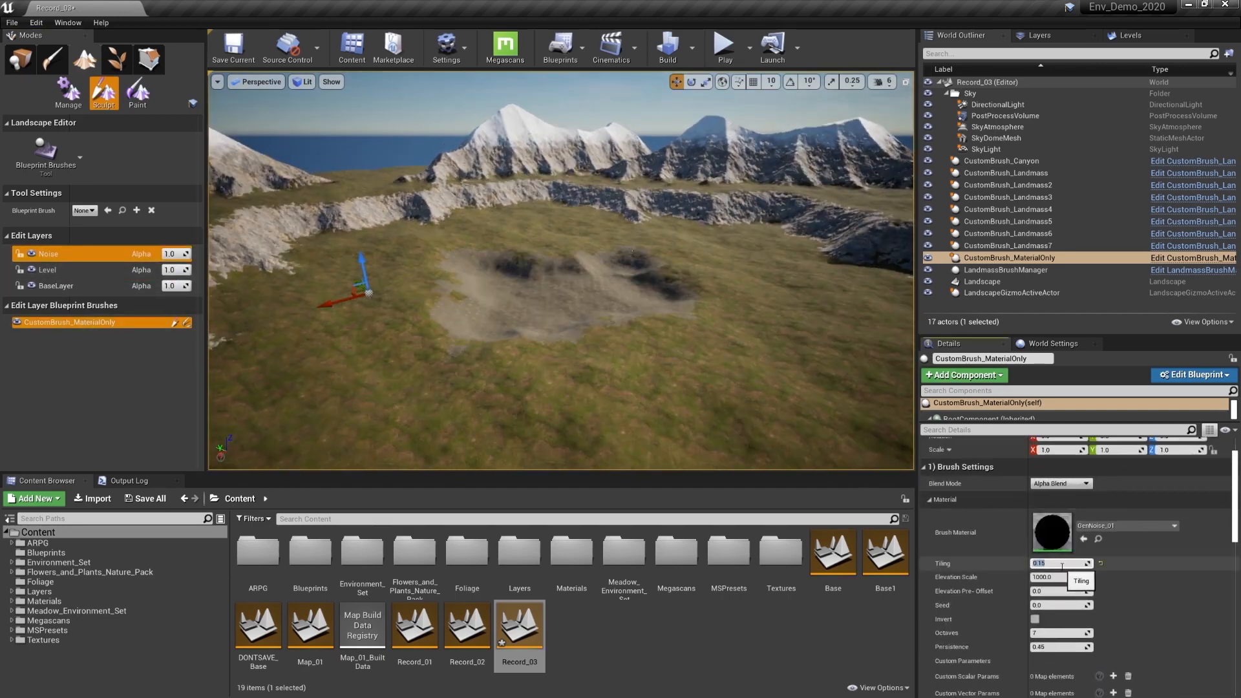
{"action": "key", "text": "Return"}
{"action": "left_click", "coordinate": [1049, 647]}
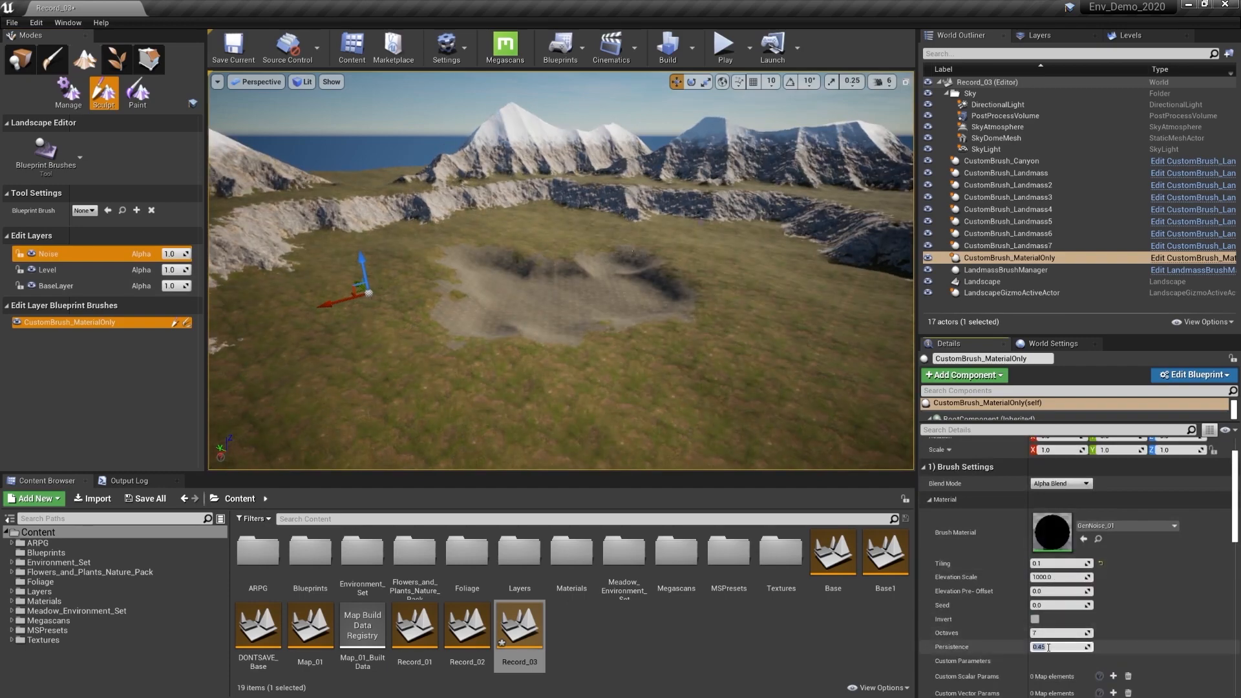
{"action": "type", "text": ".25"}
{"action": "key", "text": "Return"}
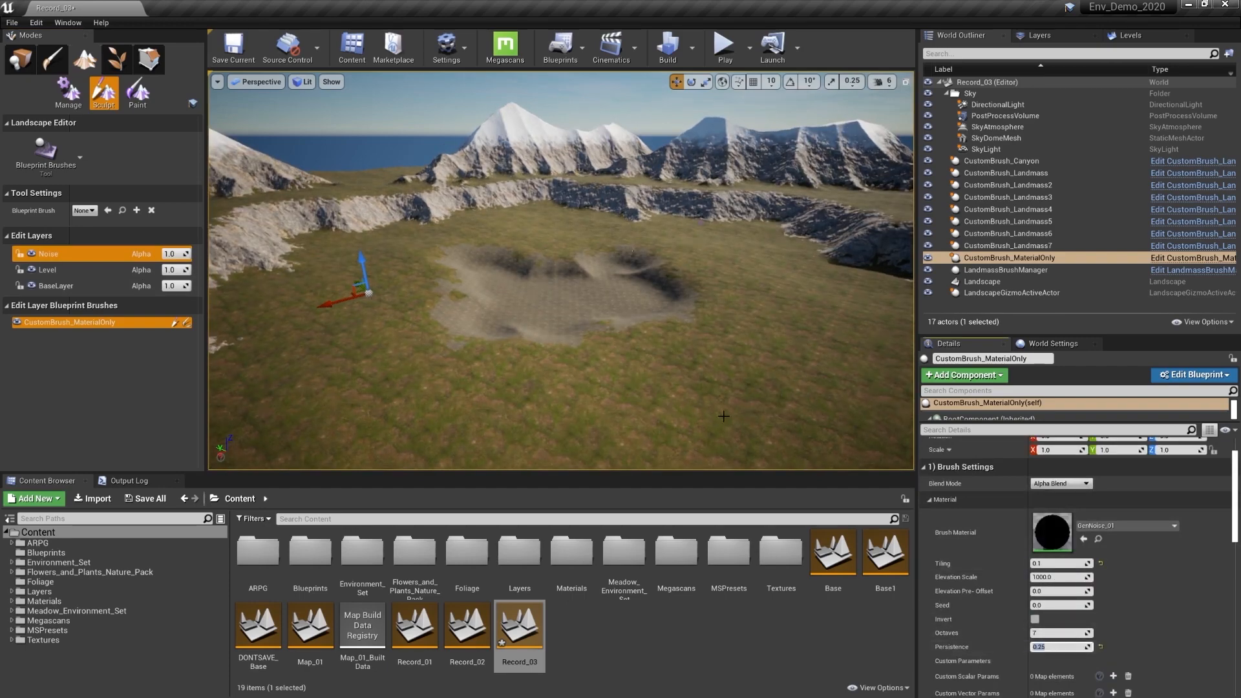
{"action": "right_click_drag", "start_coordinate": [723, 417], "coordinate": [776, 381]}
{"action": "left_click", "coordinate": [1065, 647]}
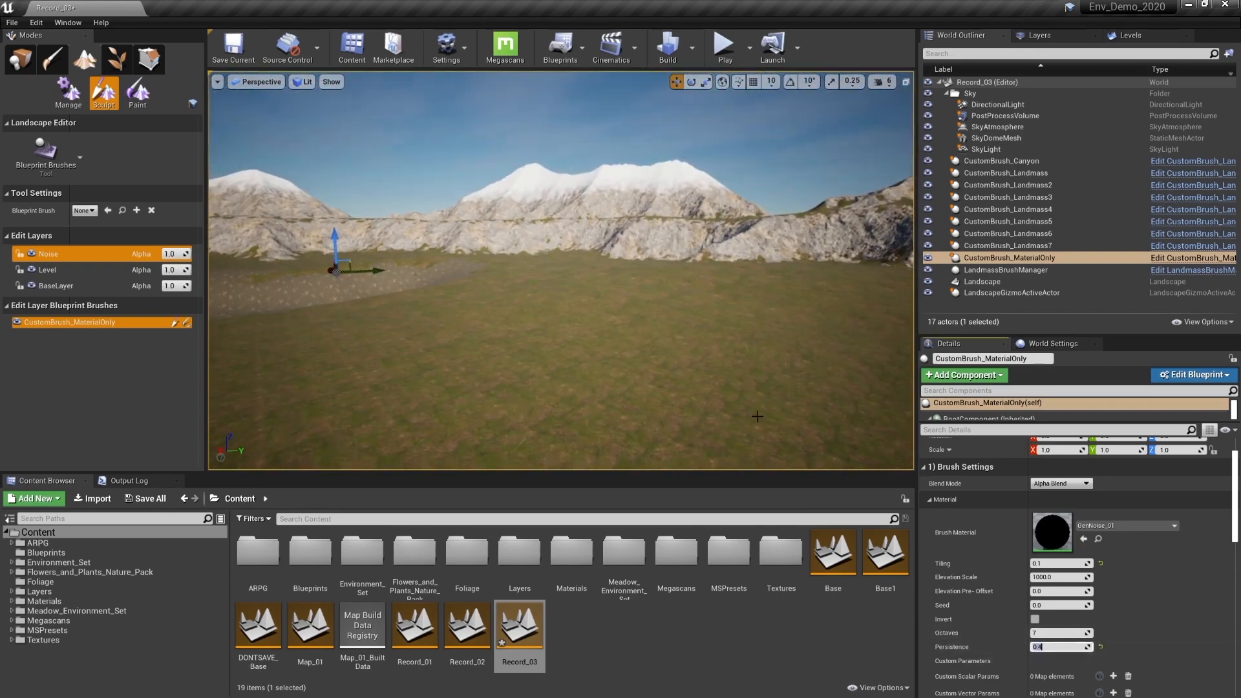
{"action": "right_click_drag", "start_coordinate": [753, 415], "coordinate": [712, 419]}
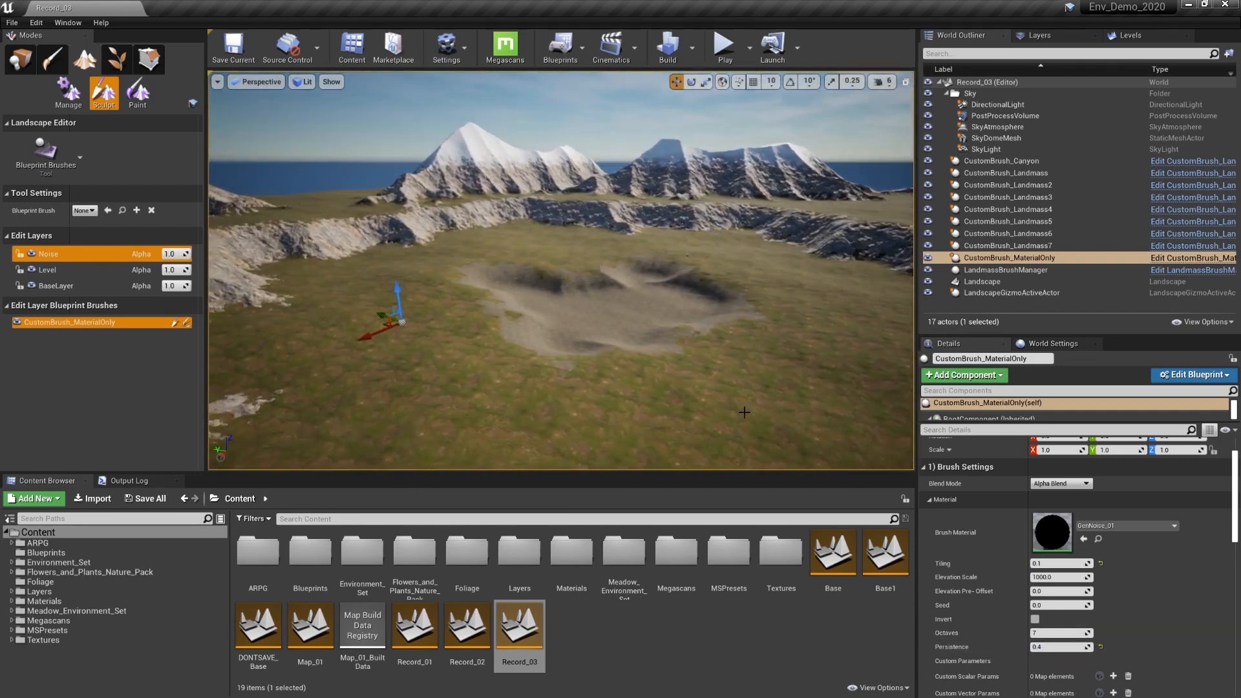
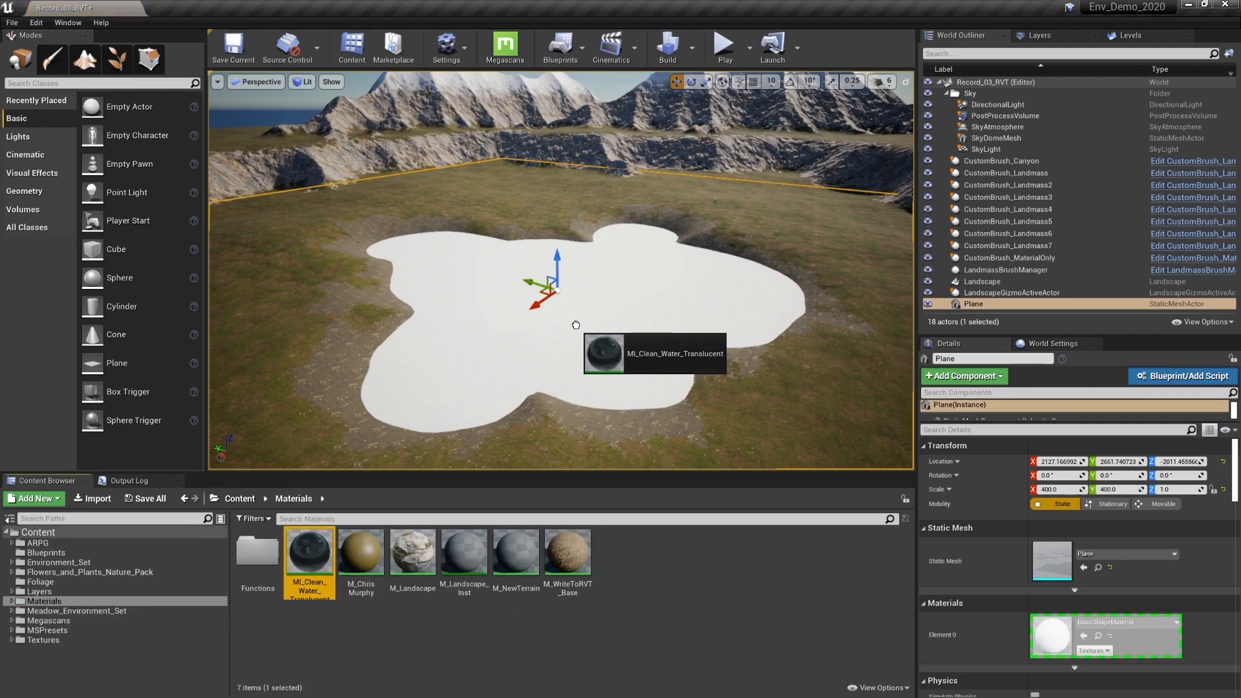
- Apply MI_Clean_Water_Translucent to the plane in the basin, and move the plane to about X 476, Z -1941
{"action": "scroll", "coordinate": [613, 307], "scroll_direction": "down", "scroll_amount": 5}
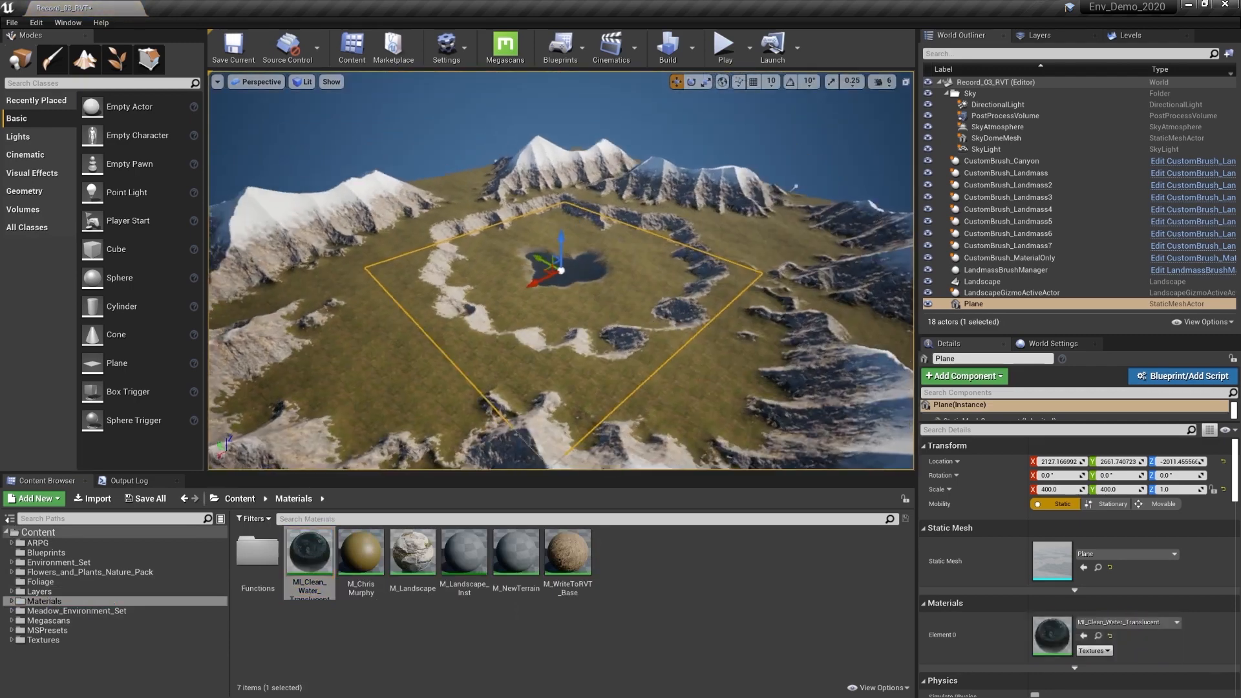
{"action": "left_click_drag", "start_coordinate": [536, 271], "coordinate": [548, 272]}
{"action": "right_click_drag", "start_coordinate": [548, 272], "coordinate": [566, 242]}
{"action": "key", "text": "w"}
{"action": "key", "text": "w"}
{"action": "left_click_drag", "start_coordinate": [536, 280], "coordinate": [537, 273]}
- Examine the water surface and its shoreline around the basin from close up and above
{"action": "right_click_drag", "start_coordinate": [537, 273], "coordinate": [821, 220]}
{"action": "key", "text": "a"}
{"action": "key", "text": "w"}
{"action": "key", "text": "s"}
{"action": "right_click_drag", "start_coordinate": [575, 291], "coordinate": [634, 297]}
{"action": "key", "text": "w"}
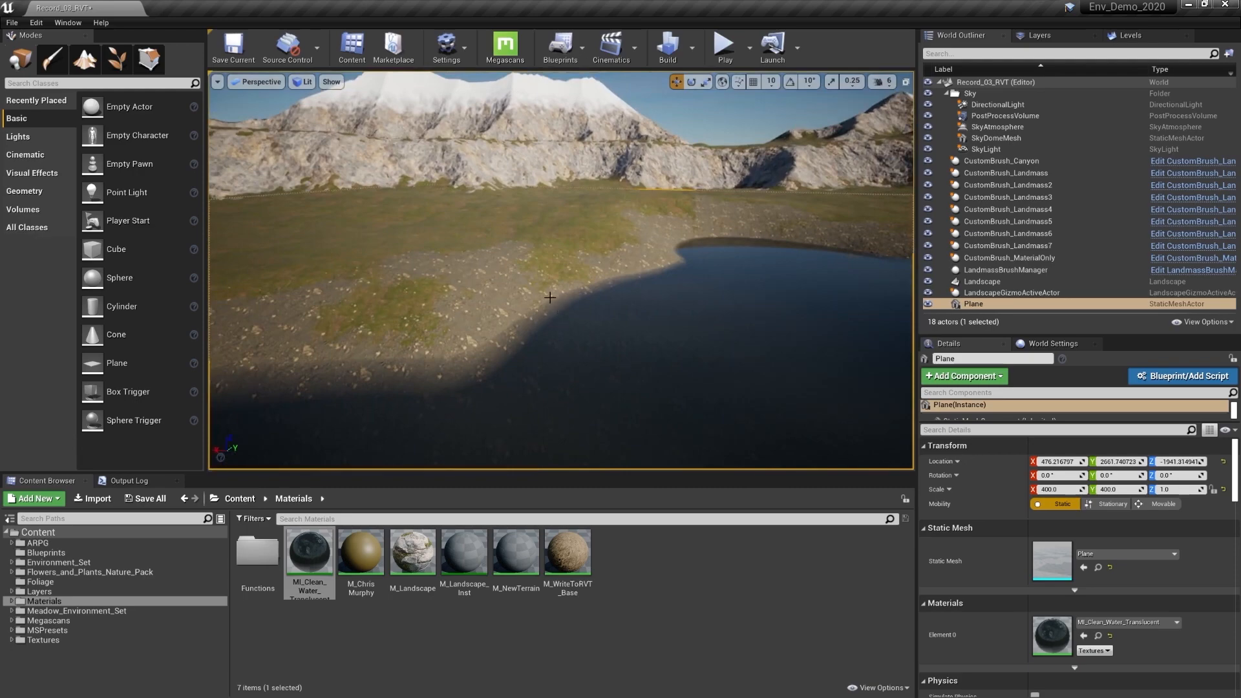
{"action": "right_click_drag", "start_coordinate": [528, 298], "coordinate": [563, 333]}
{"action": "mouse_move", "coordinate": [676, 353]}
{"action": "right_mouse_down"}
{"action": "mouse_move", "coordinate": [721, 388]}
{"action": "mouse_move", "coordinate": [721, 420]}
{"action": "mouse_move", "coordinate": [699, 446]}
{"action": "mouse_move", "coordinate": [684, 346]}
{"action": "right_mouse_up"}
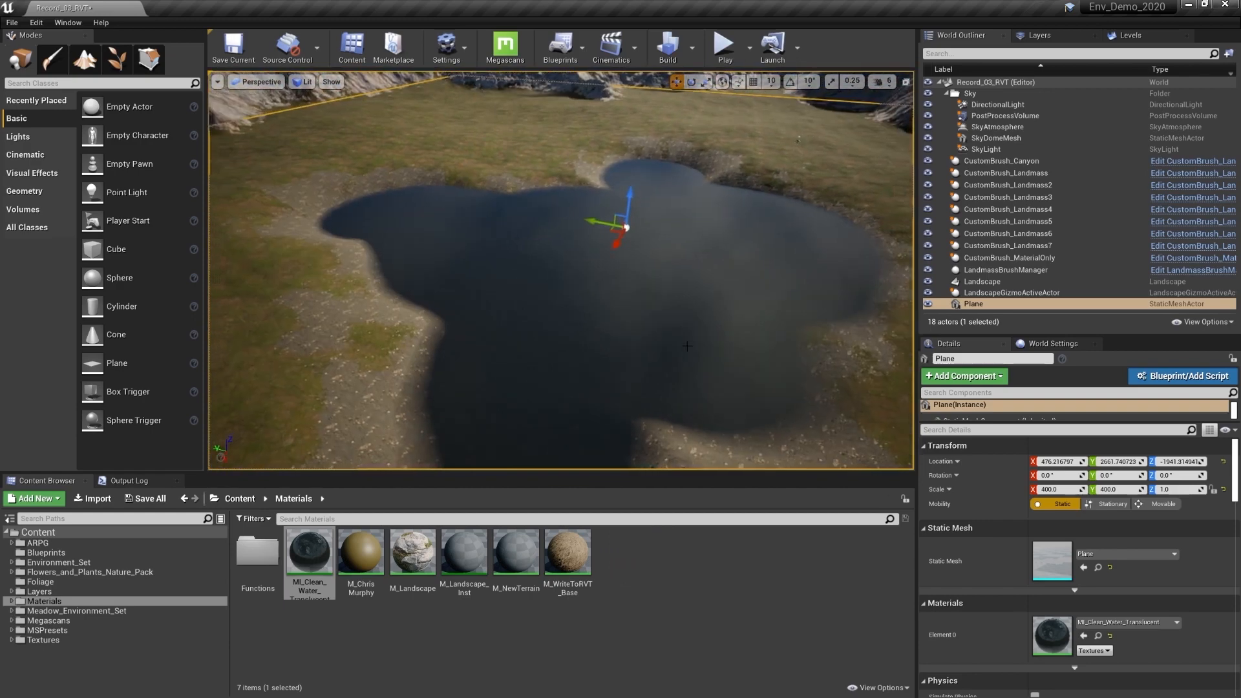
- Browse to the Textures folder and look up the asset type for creating a Runtime Virtual Texture
{"action": "left_click", "coordinate": [43, 641]}
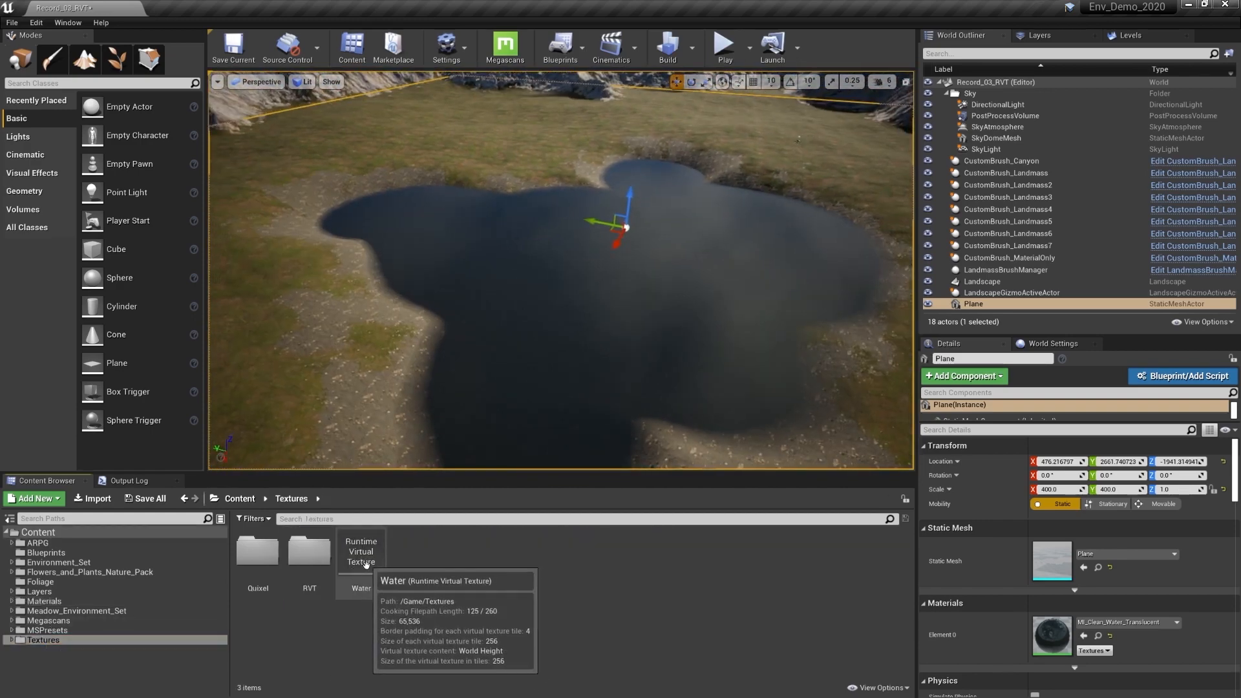
{"action": "right_click", "coordinate": [468, 571]}
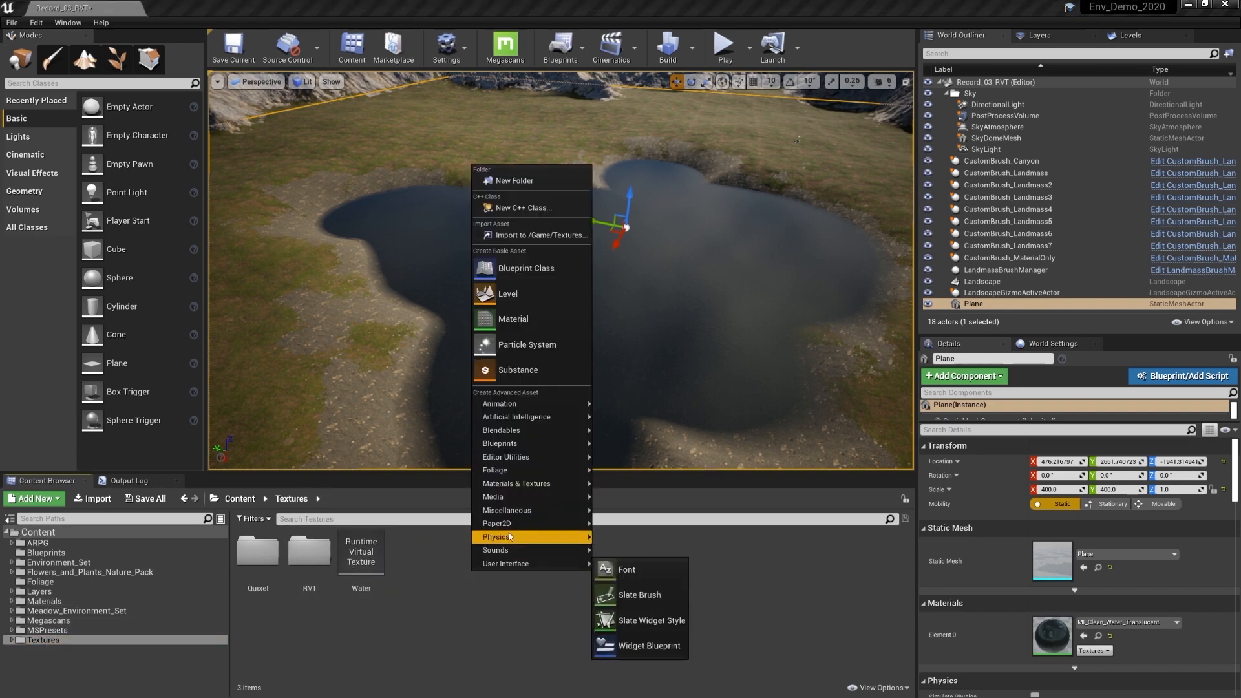
{"action": "mouse_move", "coordinate": [507, 486]}
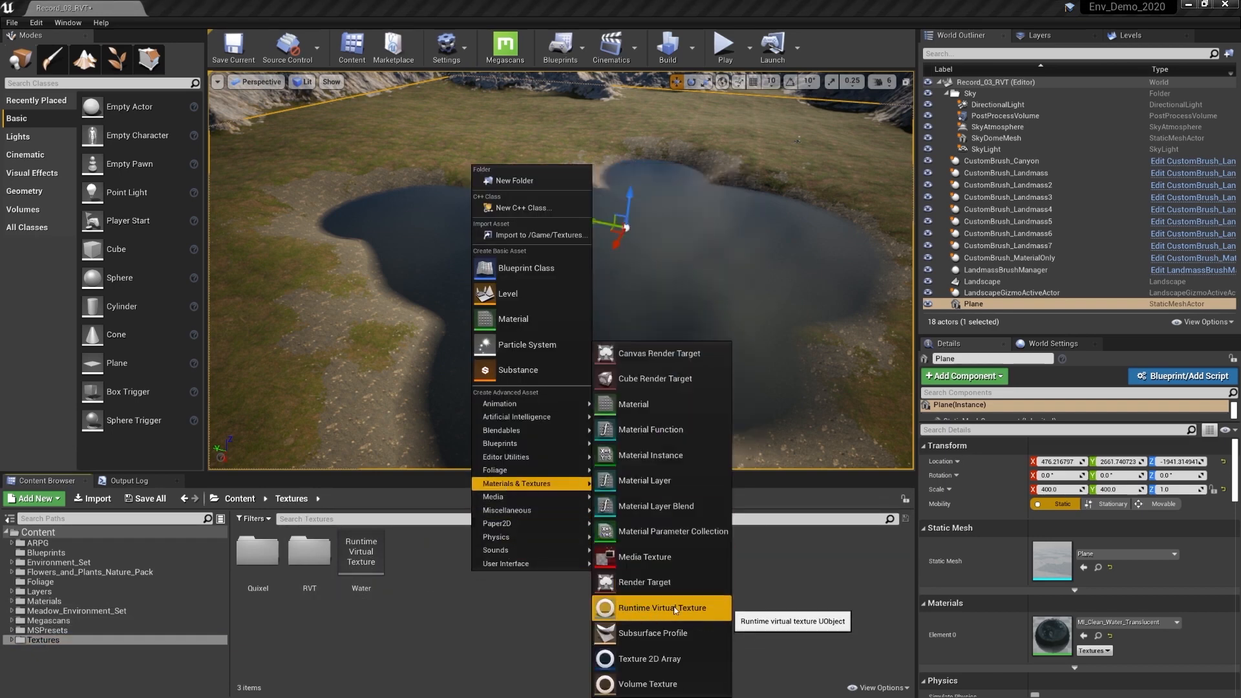
{"action": "left_click", "coordinate": [428, 607]}
- Inspect the Water runtime virtual texture's settings and the options for its virtual texture content
{"action": "double_click", "coordinate": [360, 576]}
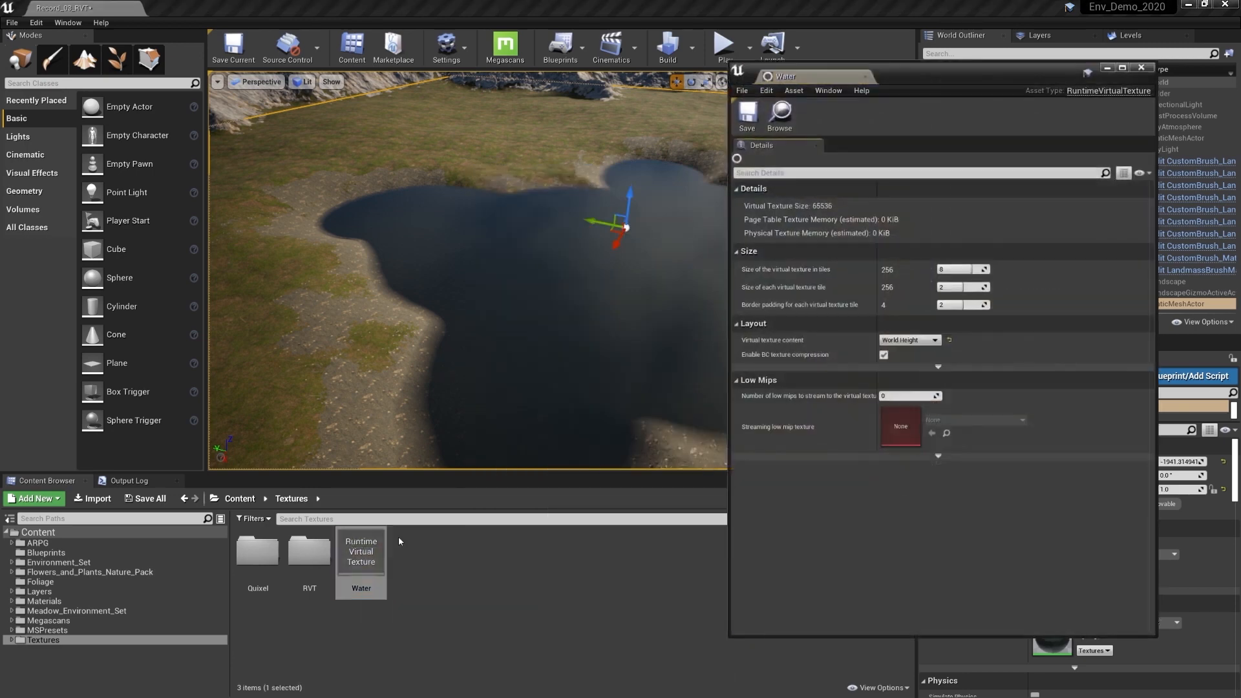
{"action": "left_click_drag", "start_coordinate": [940, 82], "coordinate": [945, 59]}
{"action": "left_click", "coordinate": [913, 333]}
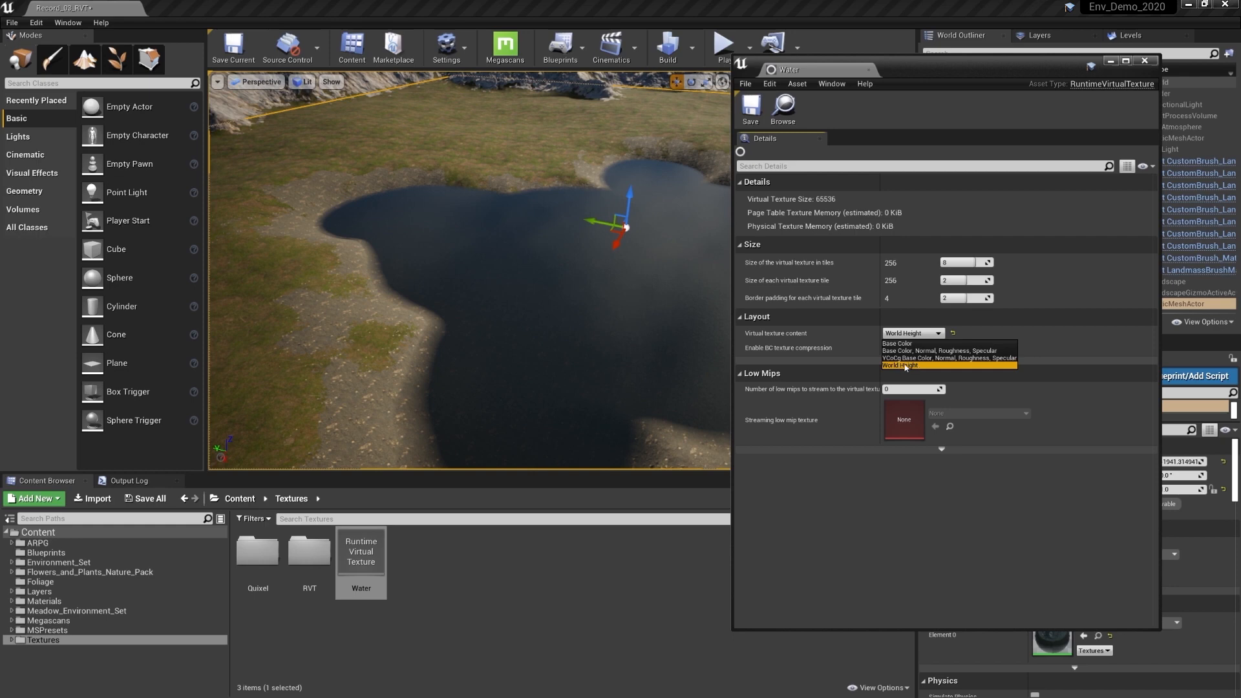
{"action": "left_click", "coordinate": [1144, 62]}
- Place a Runtime Virtual Texture Volume in the level and reset its location to 0, 0, 0
{"action": "right_click_drag", "start_coordinate": [682, 295], "coordinate": [682, 253]}
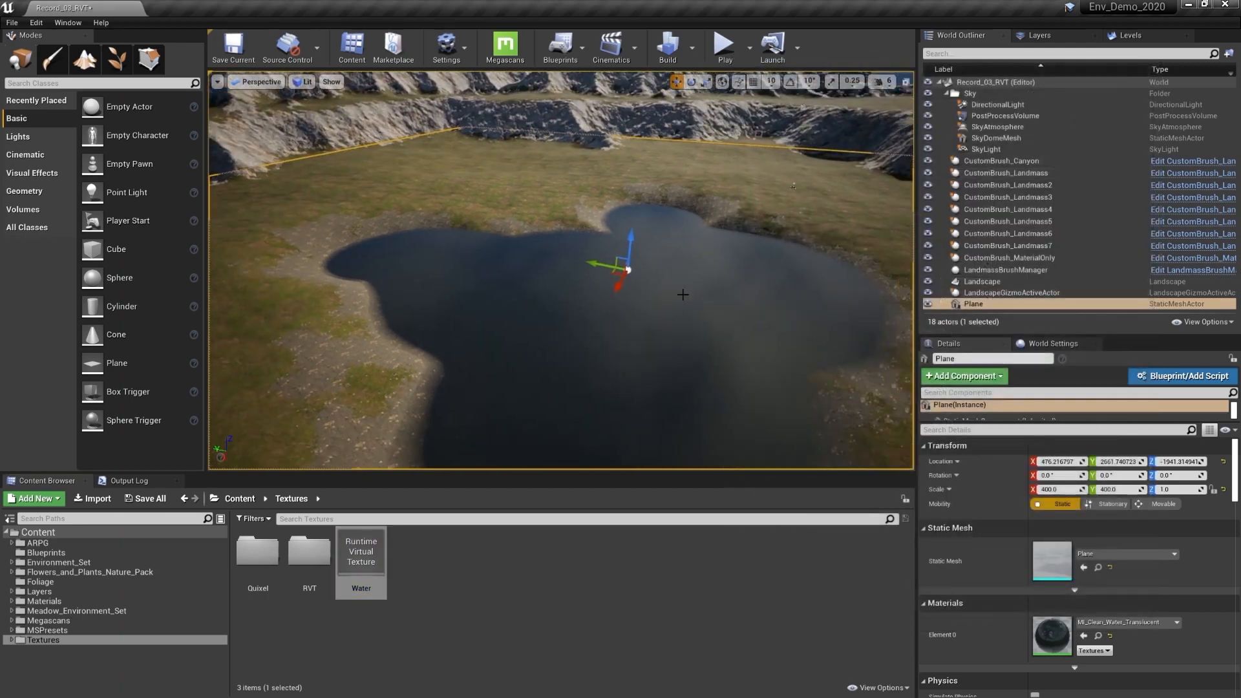
{"action": "left_click", "coordinate": [105, 84]}
{"action": "type", "text": "run"}
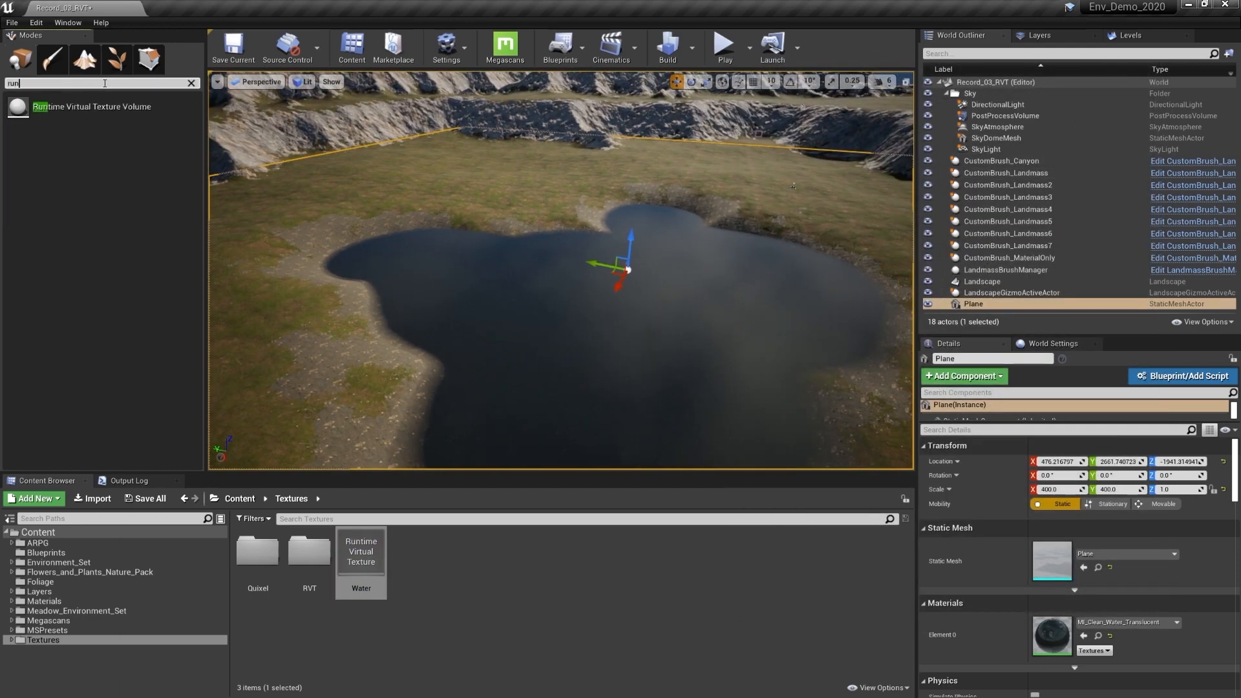
{"action": "left_click_drag", "start_coordinate": [97, 106], "coordinate": [562, 287]}
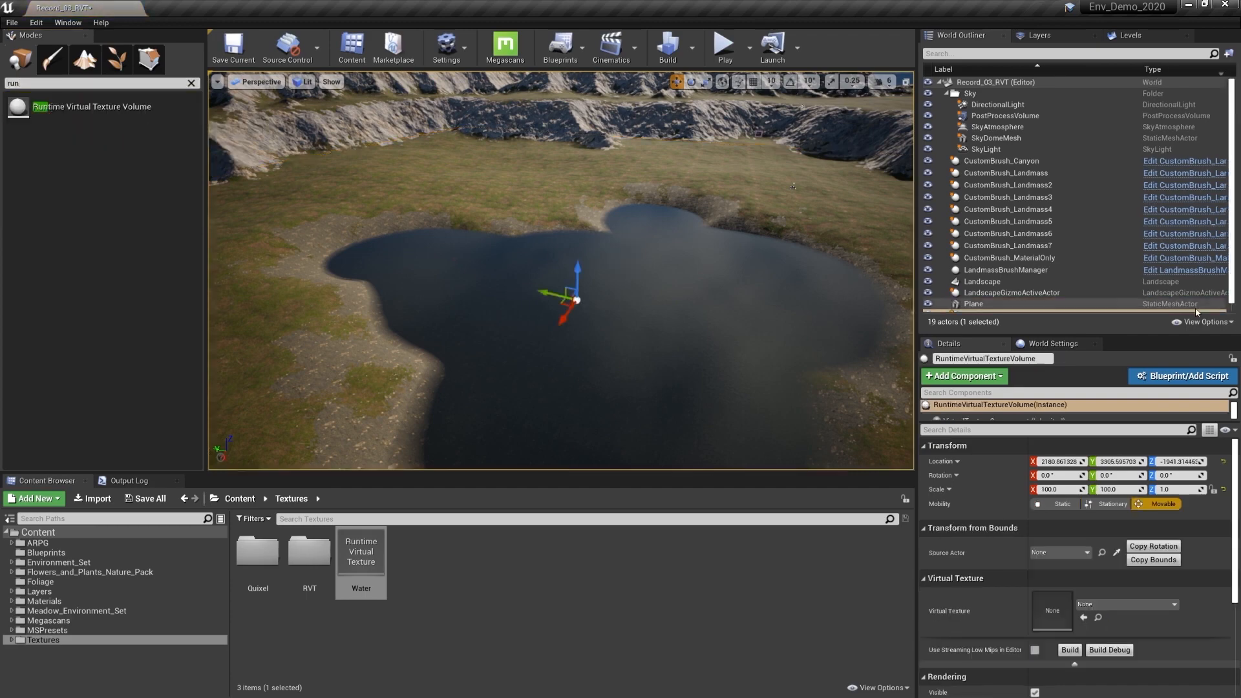
{"action": "left_click", "coordinate": [1224, 461]}
{"action": "mouse_move", "coordinate": [695, 292]}
{"action": "right_mouse_down"}
{"action": "mouse_move", "coordinate": [696, 253]}
{"action": "mouse_move", "coordinate": [711, 265]}
{"action": "mouse_move", "coordinate": [696, 292]}
{"action": "right_mouse_up"}
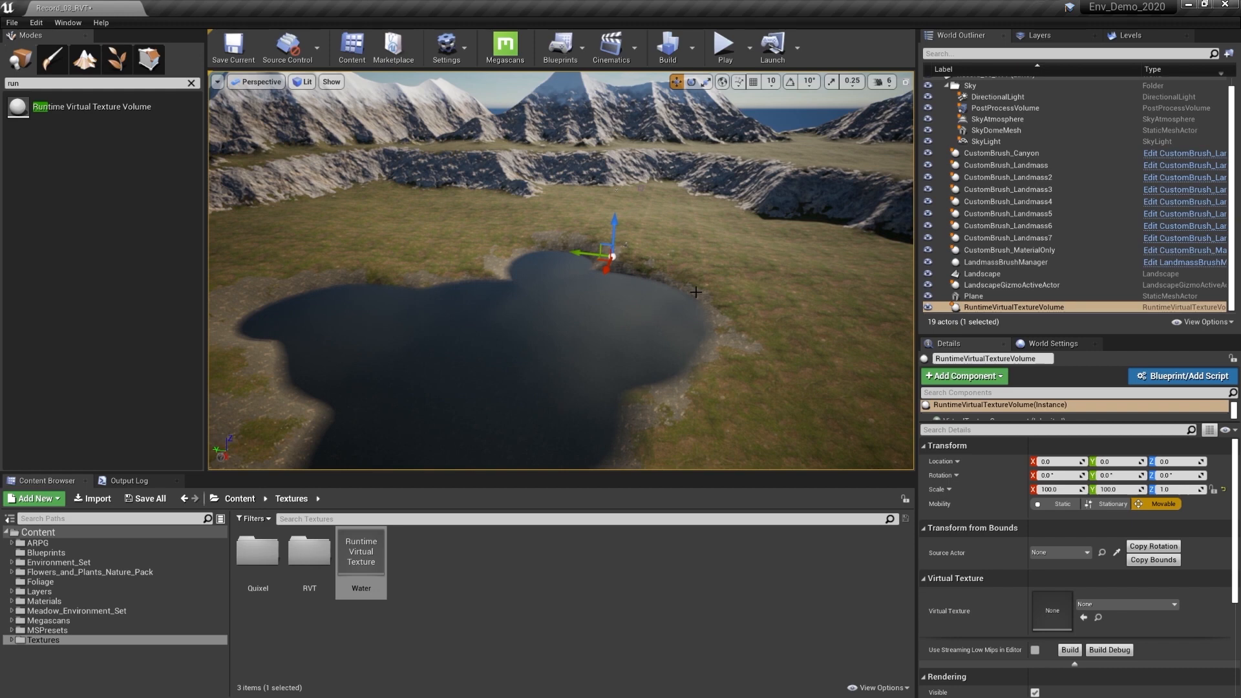
{"action": "left_click", "coordinate": [190, 83]}
{"action": "right_click_drag", "start_coordinate": [632, 291], "coordinate": [640, 329]}
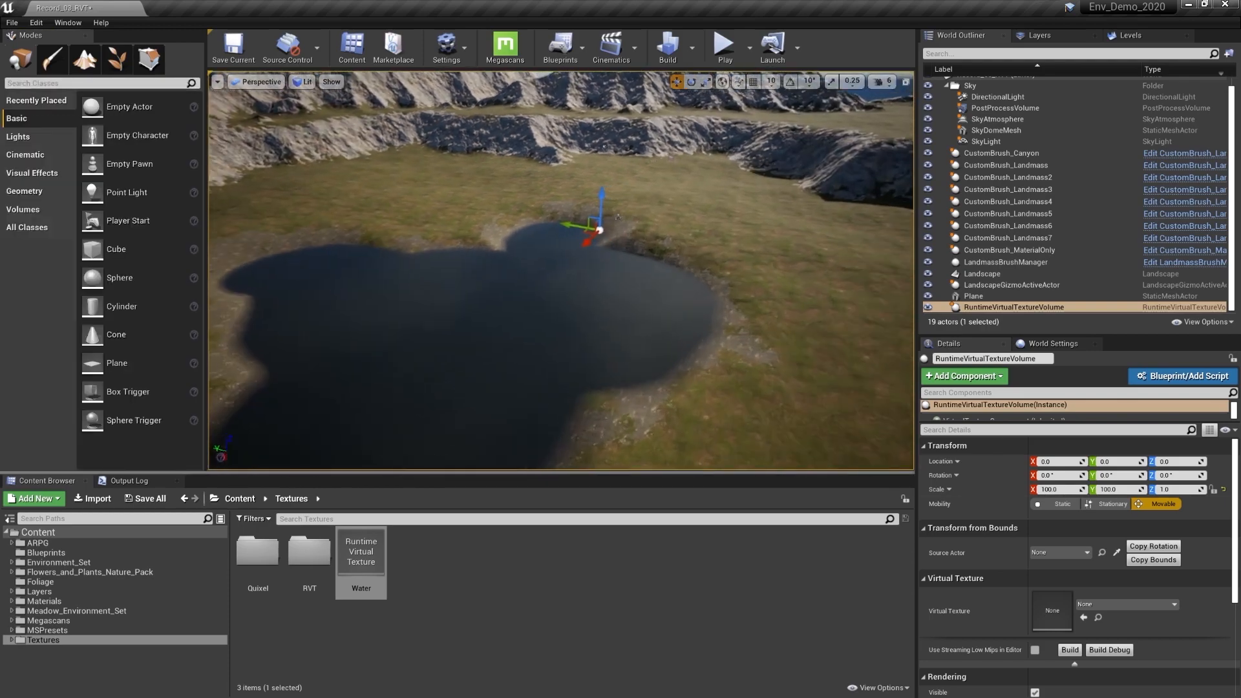
- Set the volume's source actor to Landscape and copy its bounds so the volume encloses the whole terrain
{"action": "left_click", "coordinate": [1076, 553]}
{"action": "scroll", "coordinate": [1111, 501], "scroll_direction": "down", "scroll_amount": 3}
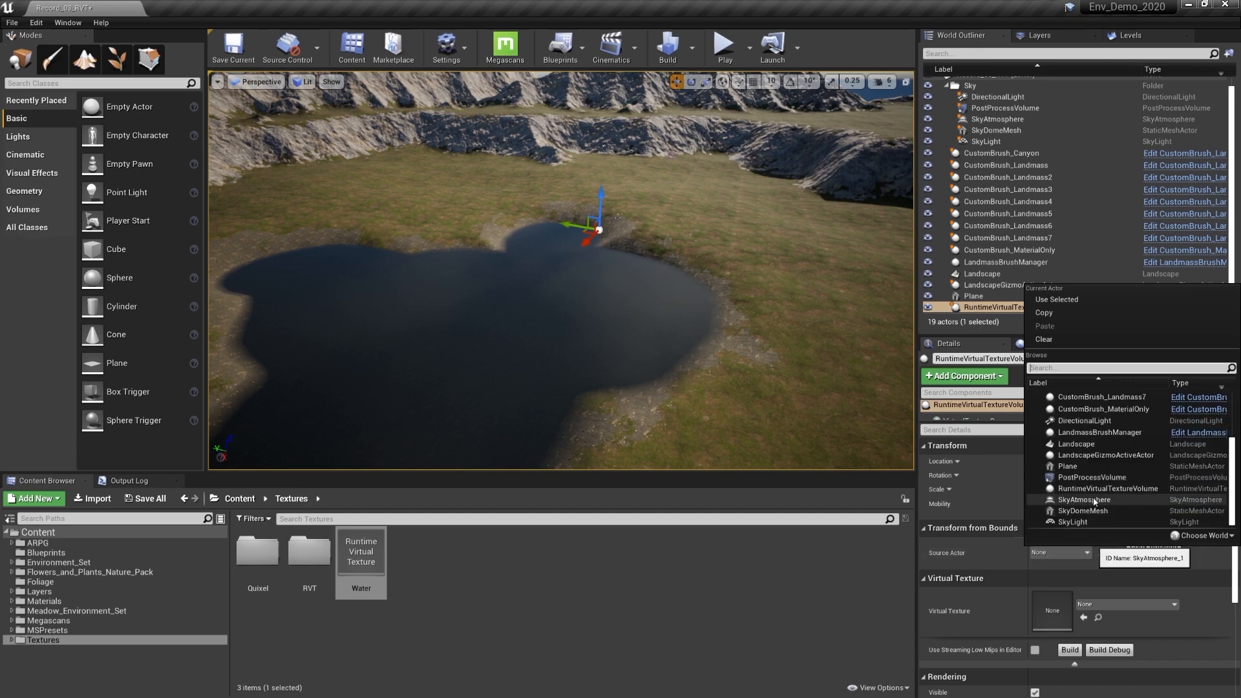
{"action": "left_click", "coordinate": [1075, 445]}
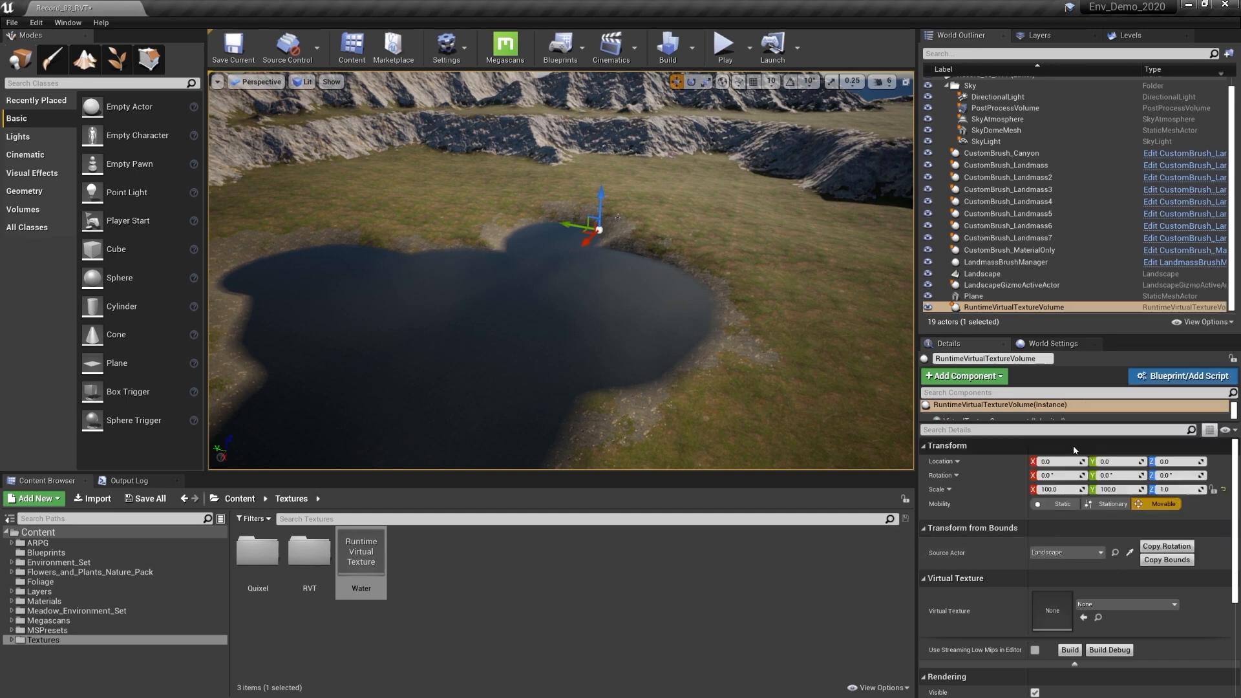
{"action": "left_click", "coordinate": [1166, 560]}
{"action": "key", "text": "f"}
{"action": "left_click_drag", "start_coordinate": [680, 336], "coordinate": [641, 359], "text": "alt"}
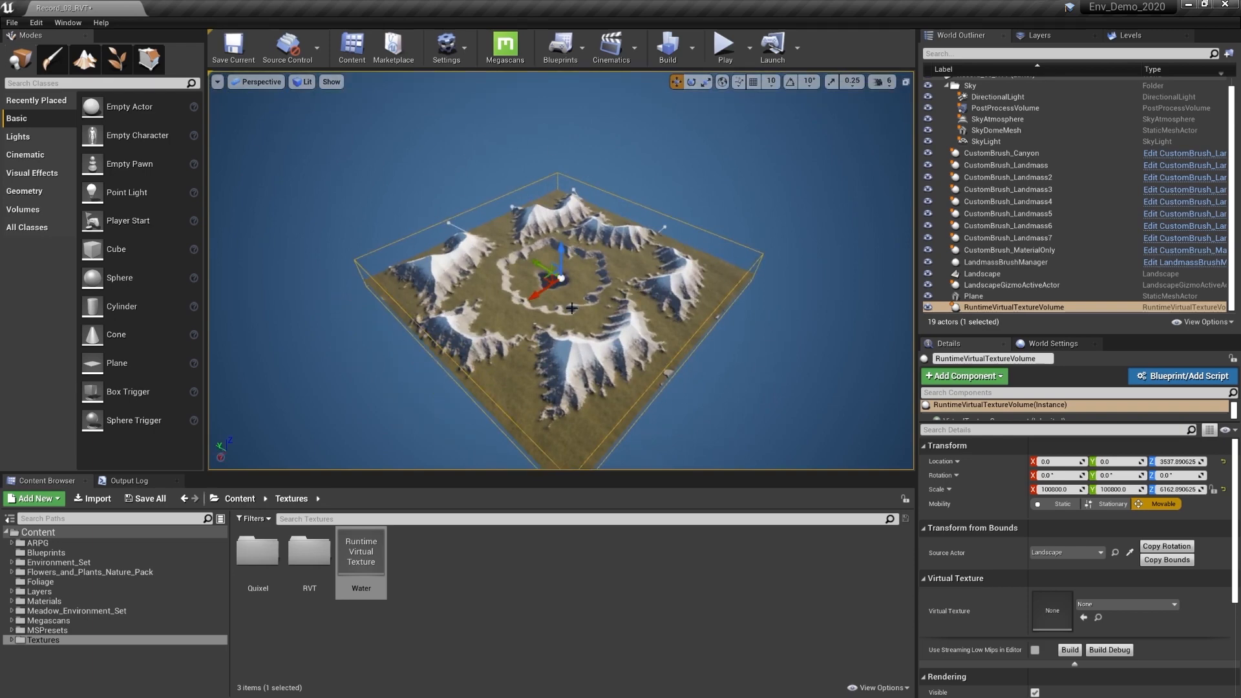
{"action": "right_click_drag", "start_coordinate": [582, 314], "coordinate": [572, 320]}
- Assign the Water runtime virtual texture to the volume's Virtual Texture property
{"action": "left_click", "coordinate": [1107, 608]}
{"action": "left_click", "coordinate": [1106, 608]}
{"action": "left_click_drag", "start_coordinate": [361, 555], "coordinate": [1042, 614]}
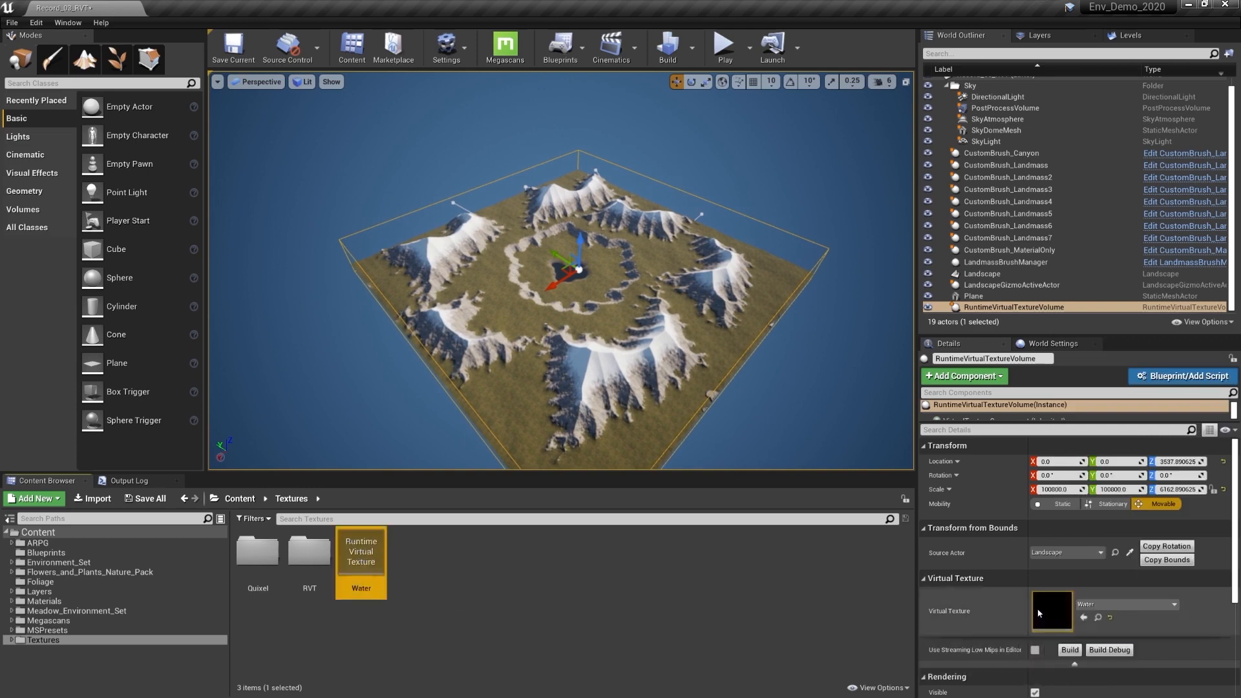
- Select the water plane, open its material instance, and open the parent material M_Clean_Water_Translucent
{"action": "right_click_drag", "start_coordinate": [665, 326], "coordinate": [688, 303]}
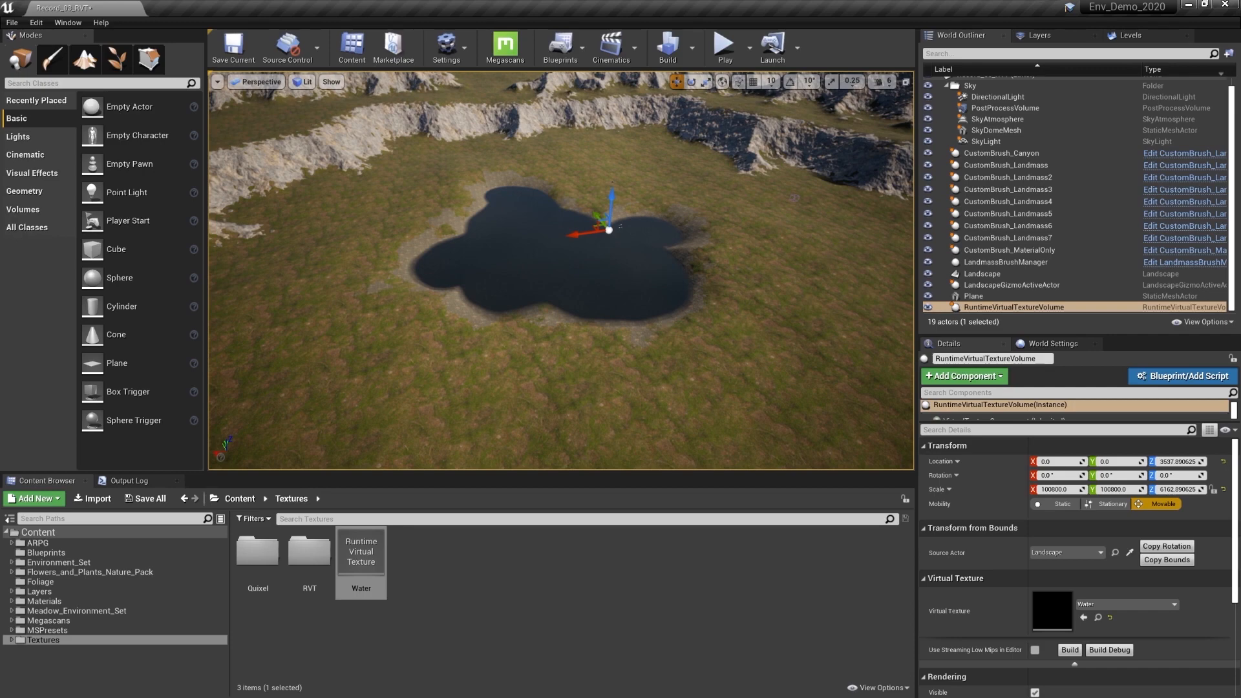
{"action": "left_click", "coordinate": [598, 270]}
{"action": "double_click", "coordinate": [1052, 637]}
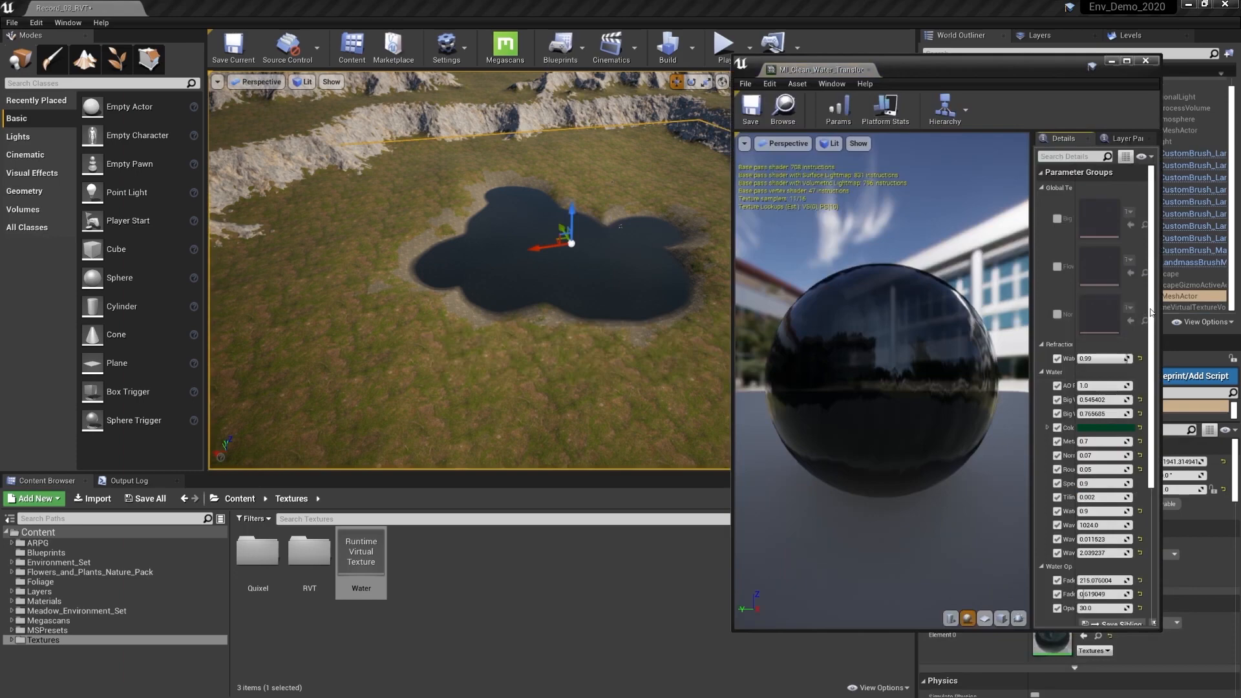
{"action": "left_click_drag", "start_coordinate": [1151, 313], "coordinate": [1151, 442]}
{"action": "double_click", "coordinate": [1101, 489]}
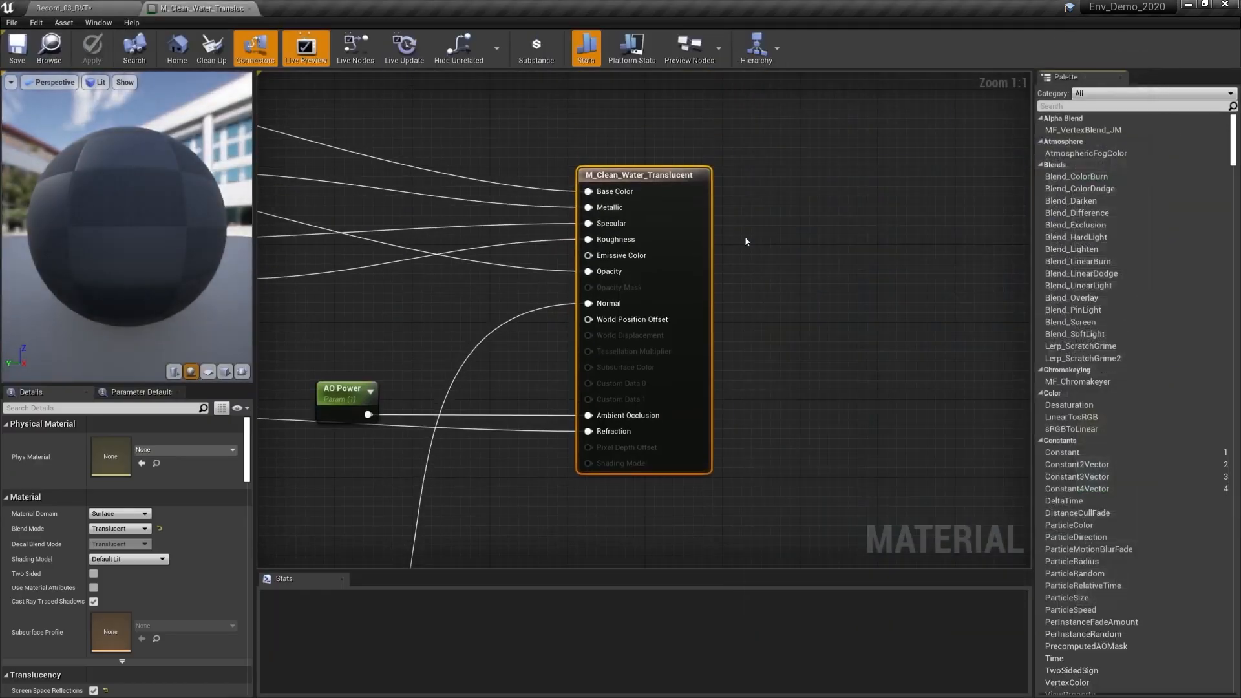
- Examine the WaterHeight node group, including the Runtime Virtual Texture Output, Absolute World Position and Mask (B) nodes
{"action": "scroll", "coordinate": [744, 360], "scroll_direction": "down", "scroll_amount": 4}
{"action": "right_click_drag", "start_coordinate": [634, 308], "coordinate": [710, 389]}
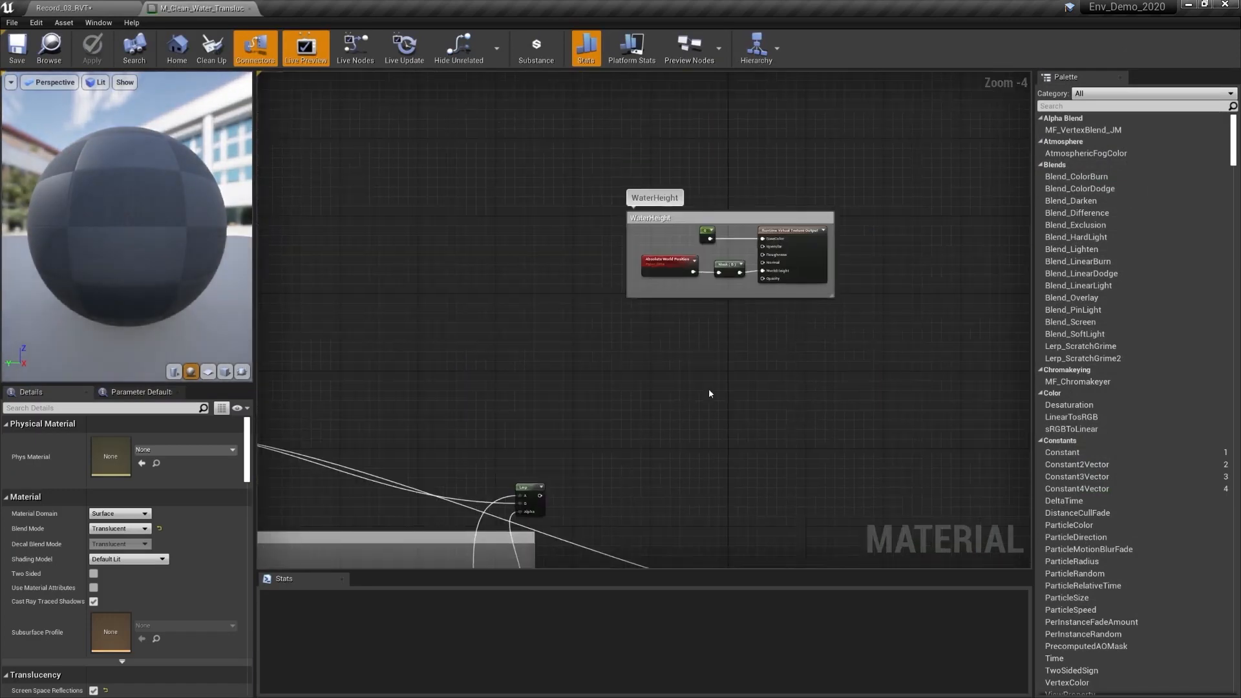
{"action": "scroll", "coordinate": [730, 200], "scroll_direction": "up", "scroll_amount": 4}
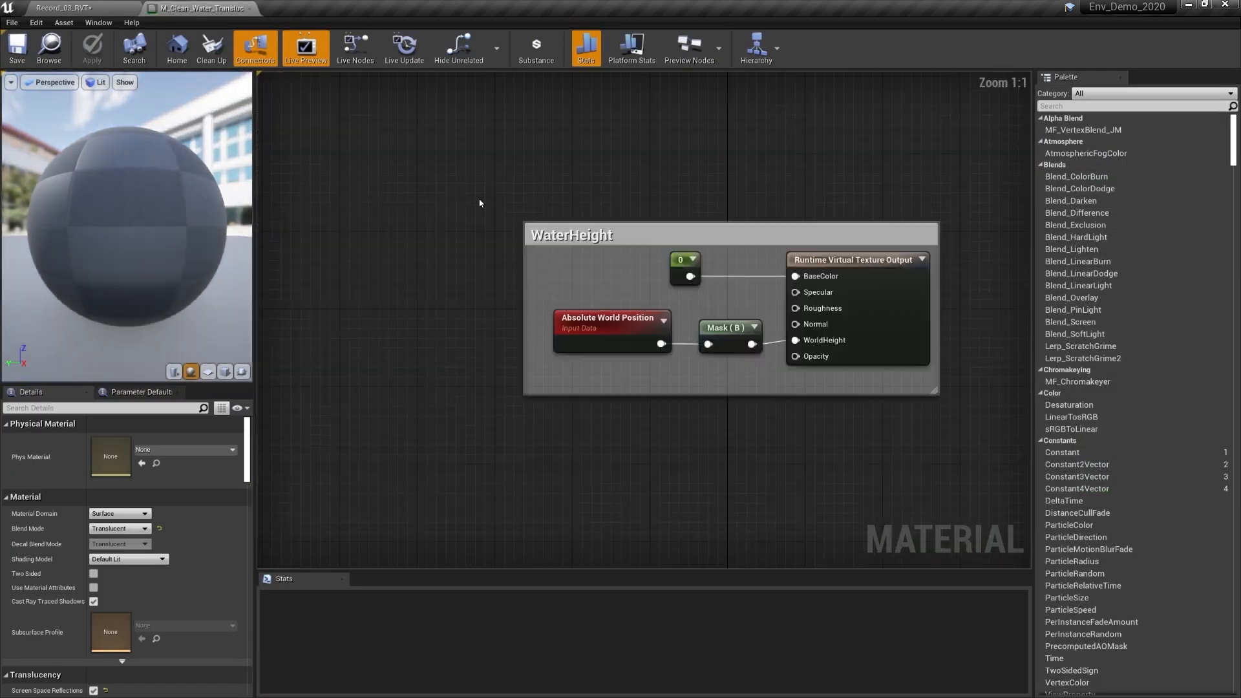
{"action": "left_click", "coordinate": [903, 263]}
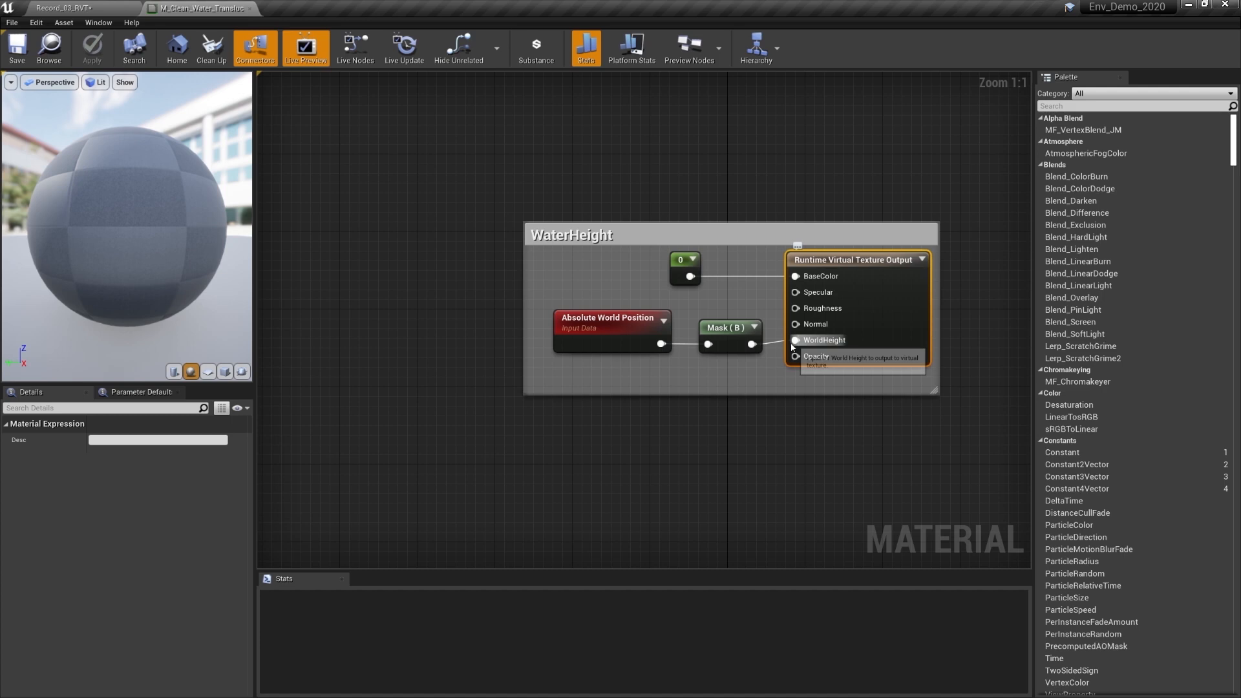
{"action": "left_click", "coordinate": [611, 333]}
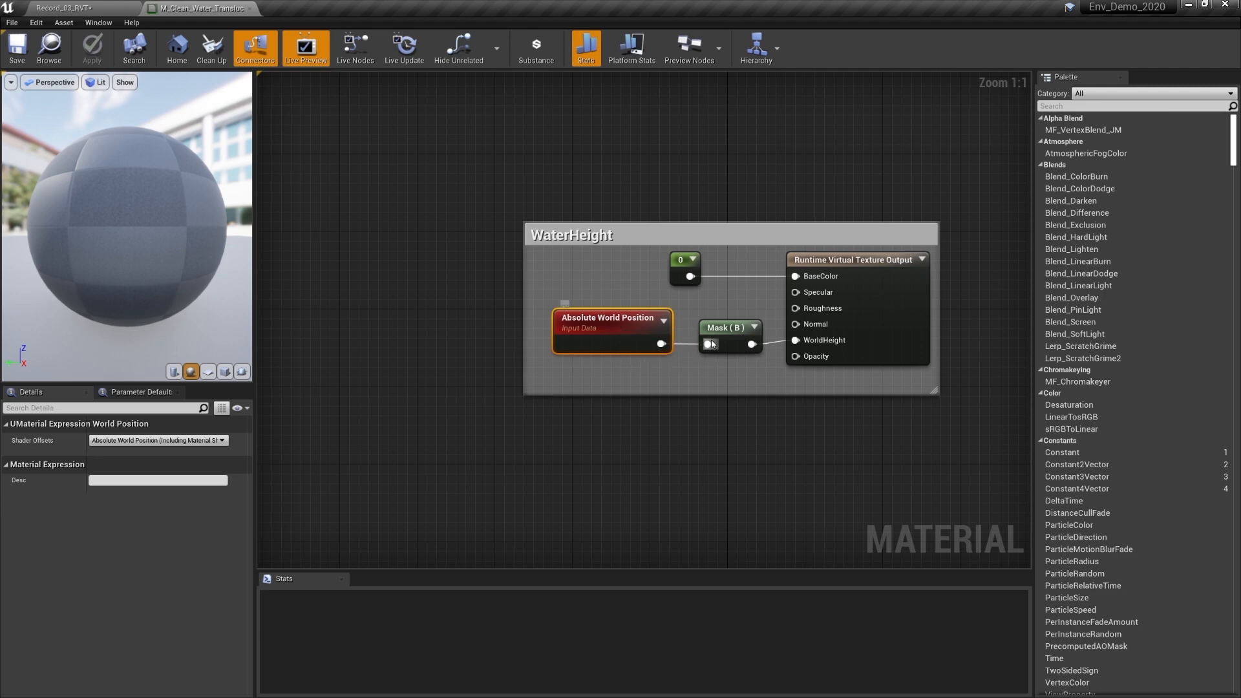
{"action": "left_click", "coordinate": [761, 334]}
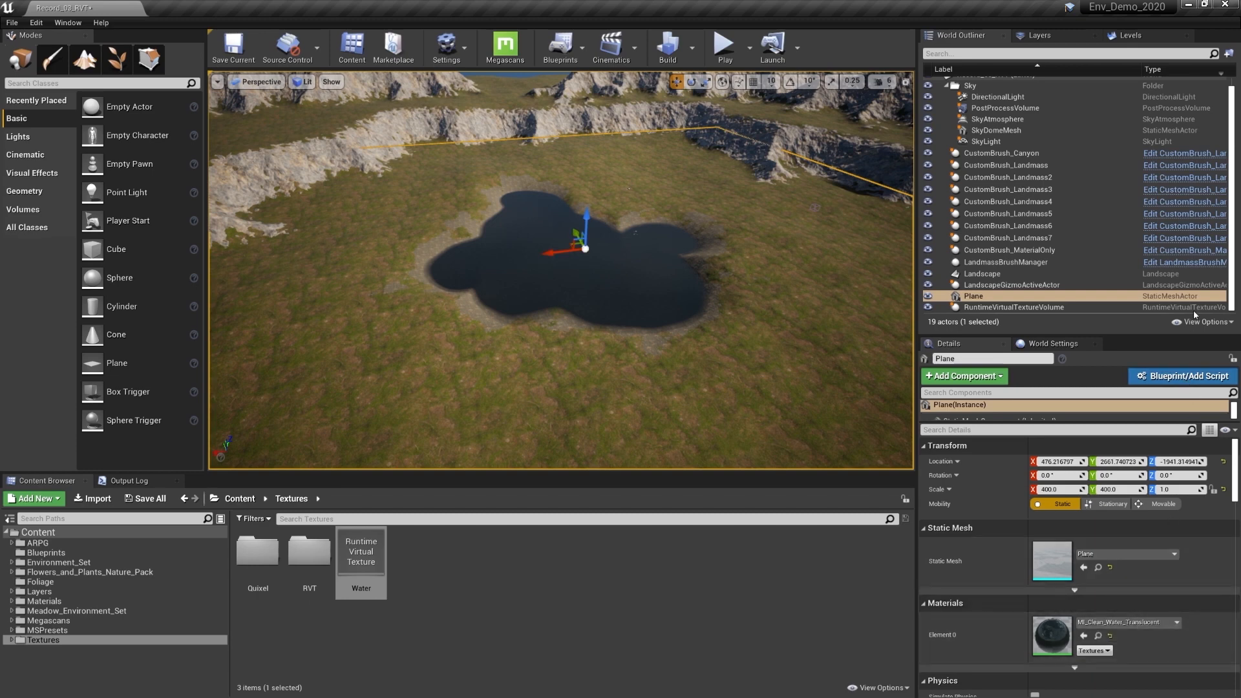
- Add an entry to the water plane's Render to Virtual Textures array and set it to the Water texture
{"action": "left_click_drag", "start_coordinate": [1235, 486], "coordinate": [1239, 609]}
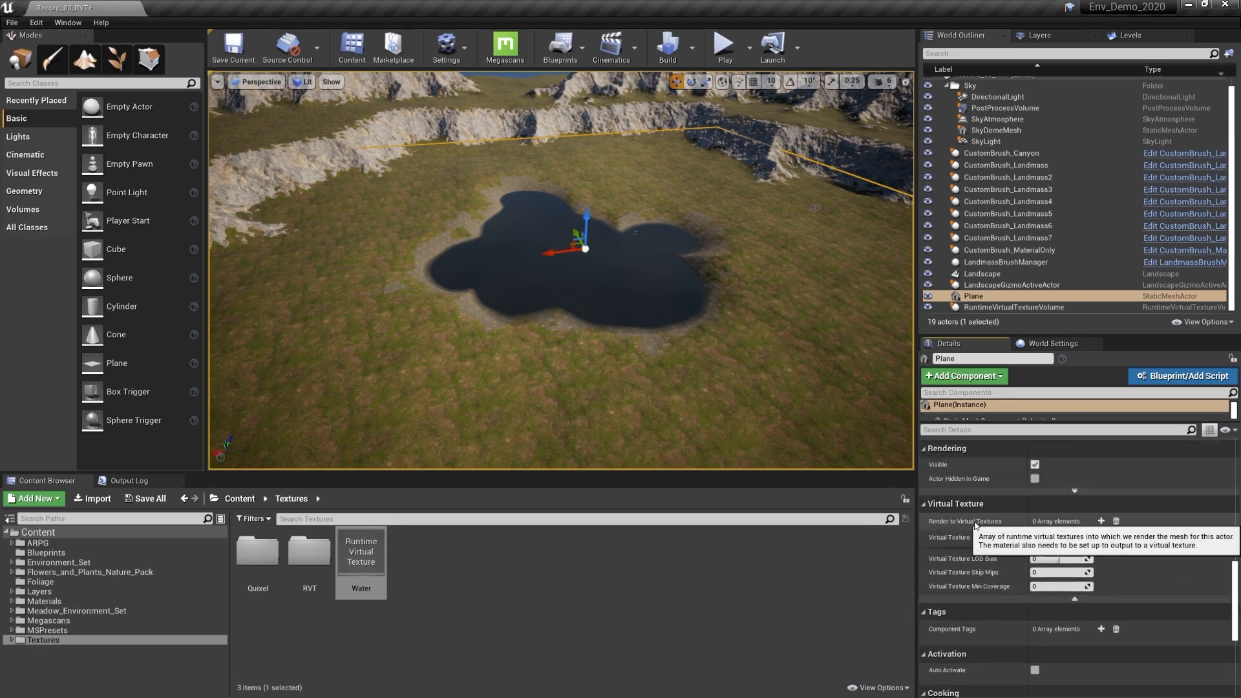
{"action": "left_click", "coordinate": [1101, 521]}
{"action": "left_click", "coordinate": [1101, 547]}
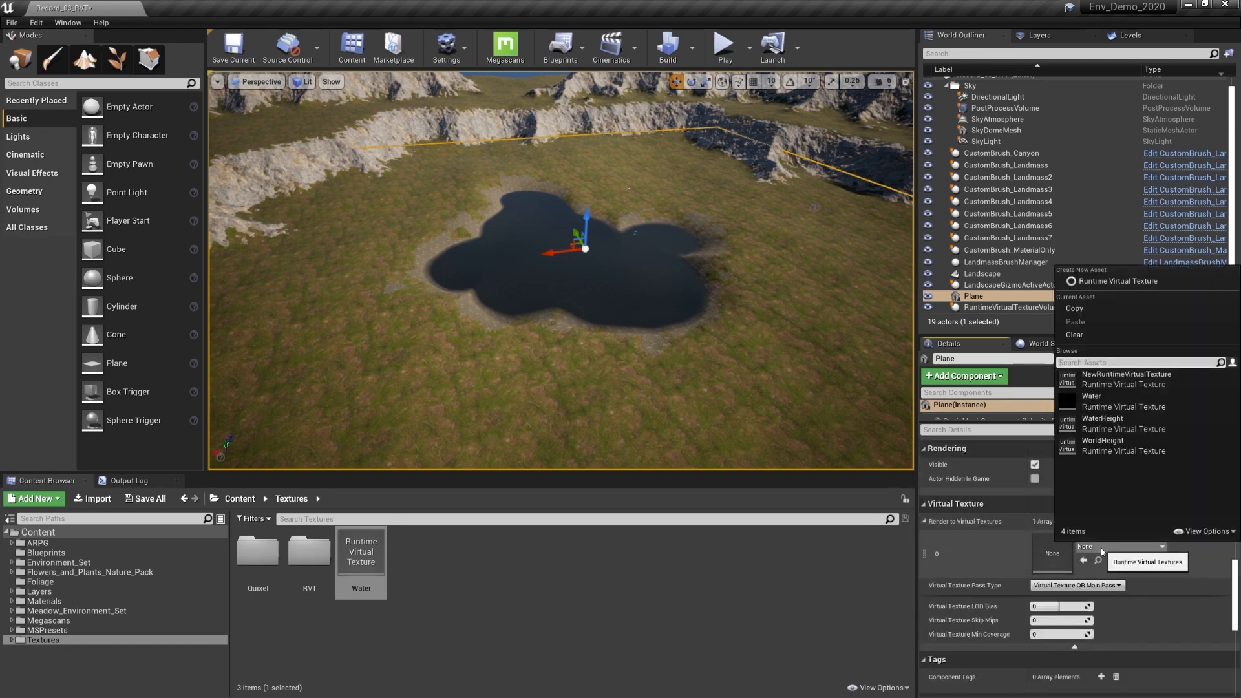
{"action": "left_click", "coordinate": [1096, 403]}
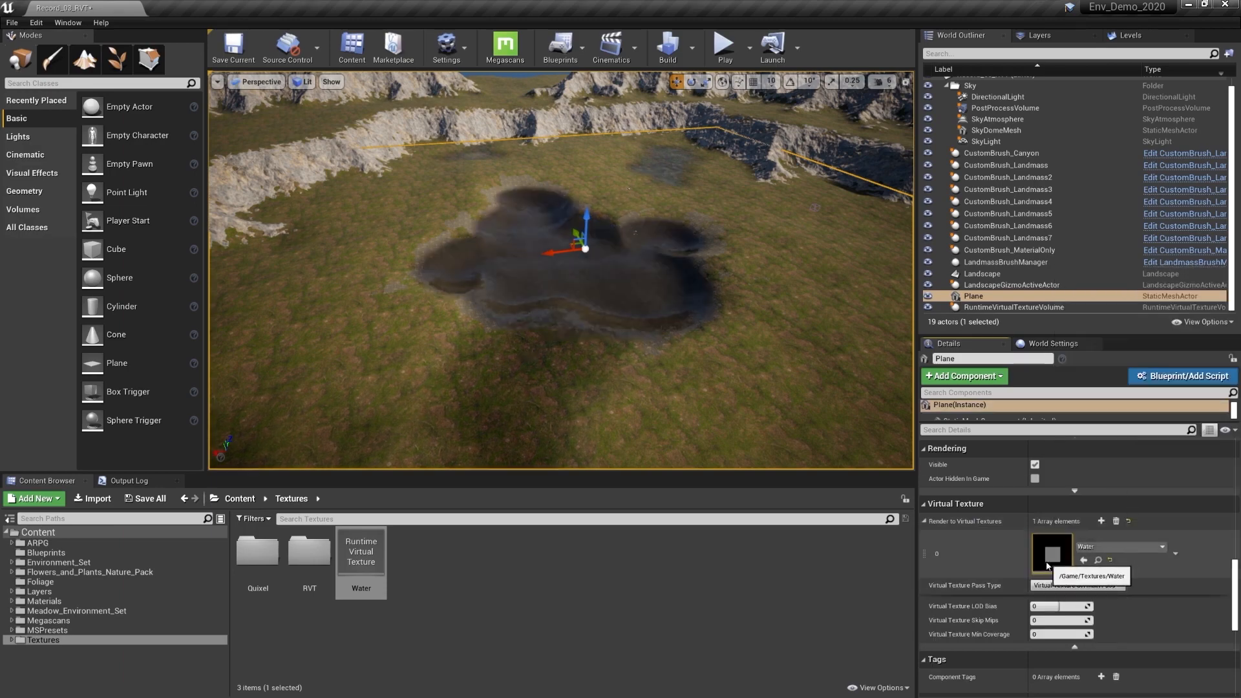
{"action": "key", "text": "s"}
{"action": "mouse_move", "coordinate": [561, 271]}
{"action": "right_mouse_down"}
{"action": "mouse_move", "coordinate": [623, 277]}
{"action": "mouse_move", "coordinate": [575, 266]}
{"action": "mouse_move", "coordinate": [575, 278]}
{"action": "right_mouse_up"}
{"action": "key", "text": "w"}
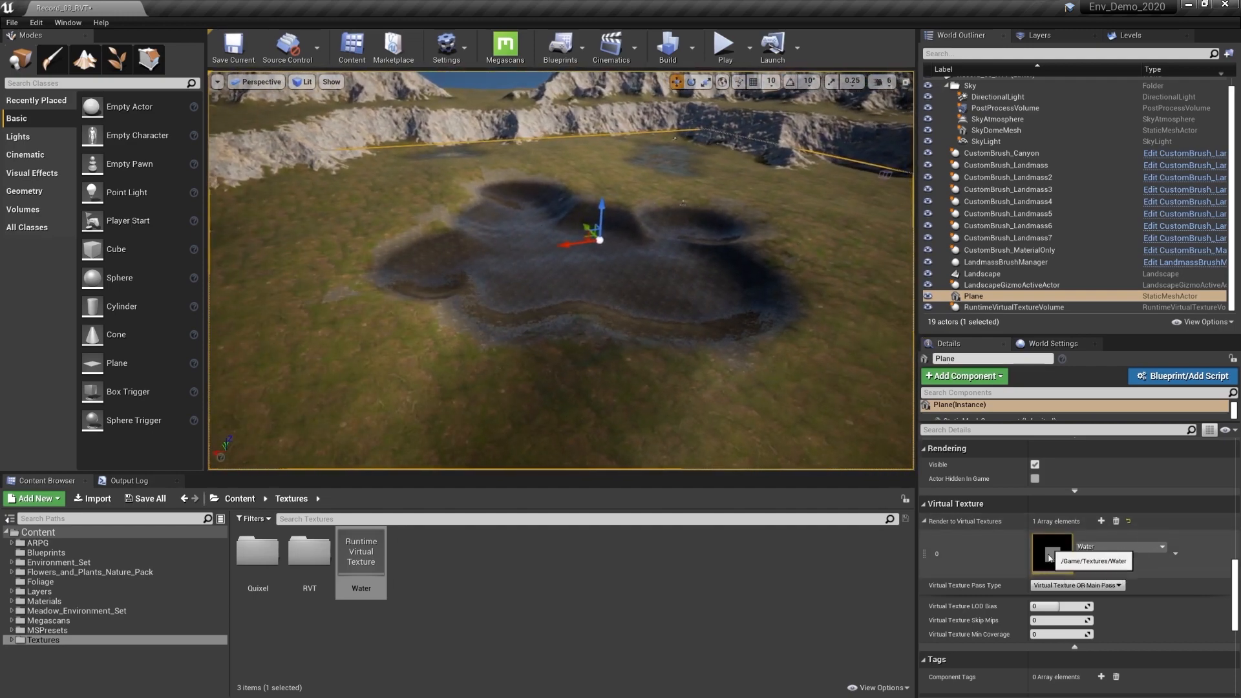
- Select the landscape and open its assigned landscape material, M_Landscape, for inspection
{"action": "right_click_drag", "start_coordinate": [711, 369], "coordinate": [601, 310]}
{"action": "key", "text": "w"}
{"action": "key", "text": "w"}
{"action": "right_click_drag", "start_coordinate": [490, 262], "coordinate": [748, 350]}
{"action": "key", "text": "w"}
{"action": "key", "text": "s"}
{"action": "key", "text": "s"}
{"action": "left_click", "coordinate": [759, 341]}
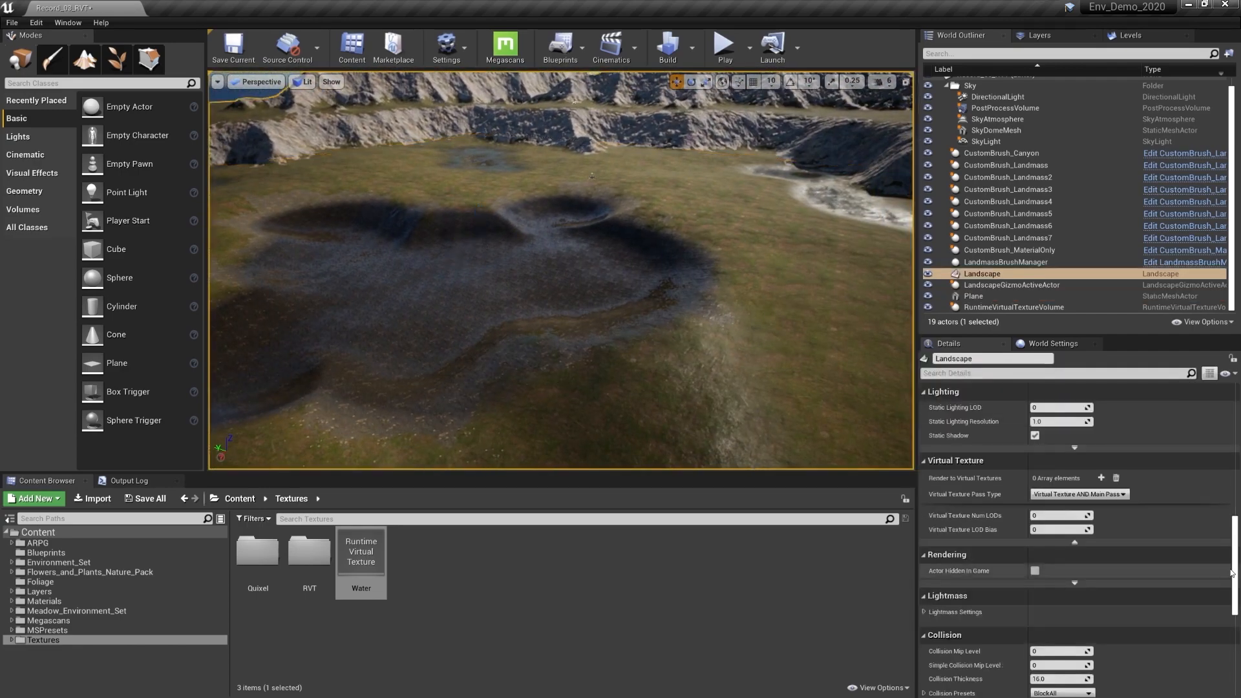
{"action": "left_click_drag", "start_coordinate": [1235, 576], "coordinate": [1232, 438]}
{"action": "scroll", "coordinate": [1009, 559], "scroll_direction": "down", "scroll_amount": 2}
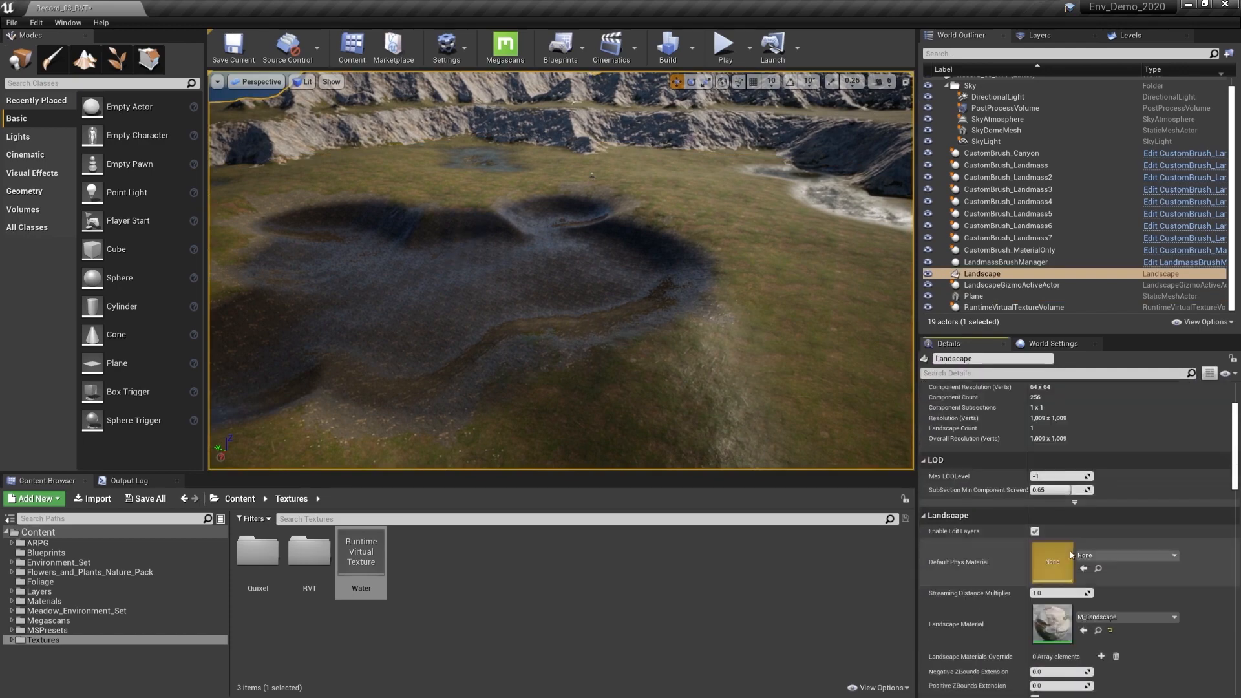
{"action": "double_click", "coordinate": [1040, 618]}
- Examine the Water Roughness node group, including the WaterLevelRVT sample's texture settings, Absolute World Position and Mask (B)
{"action": "scroll", "coordinate": [599, 348], "scroll_direction": "down", "scroll_amount": 4}
{"action": "right_click_drag", "start_coordinate": [500, 369], "coordinate": [979, 310]}
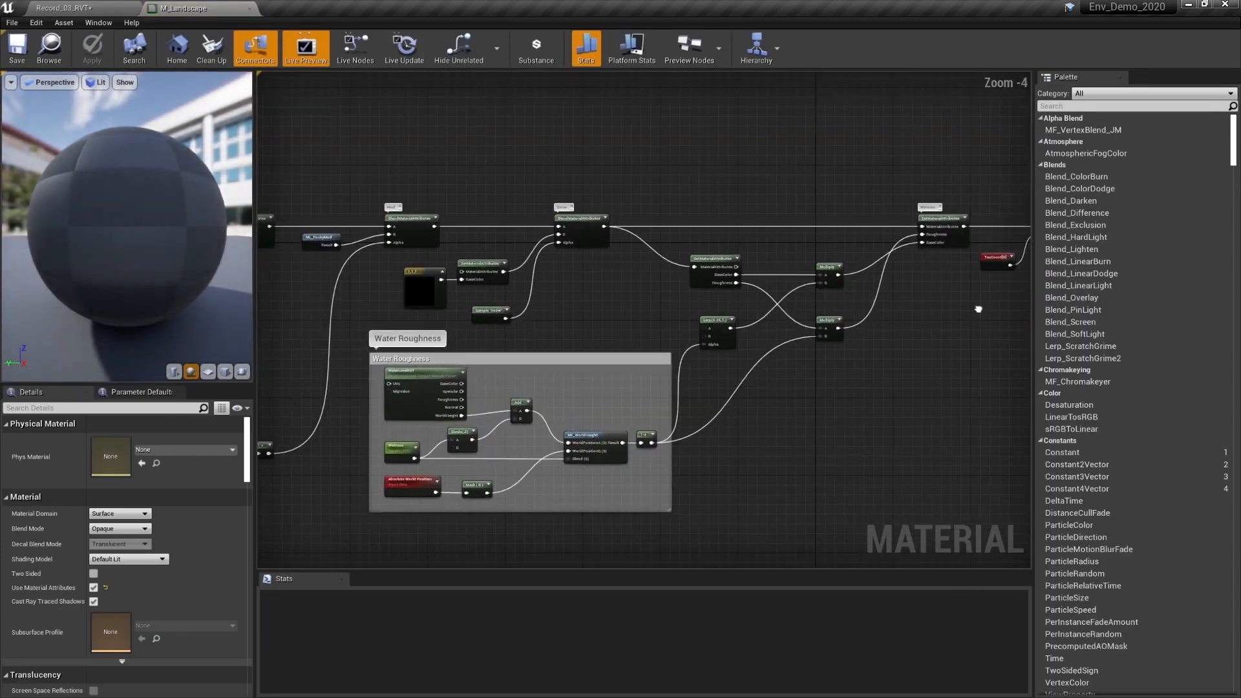
{"action": "scroll", "coordinate": [293, 421], "scroll_direction": "up", "scroll_amount": 4}
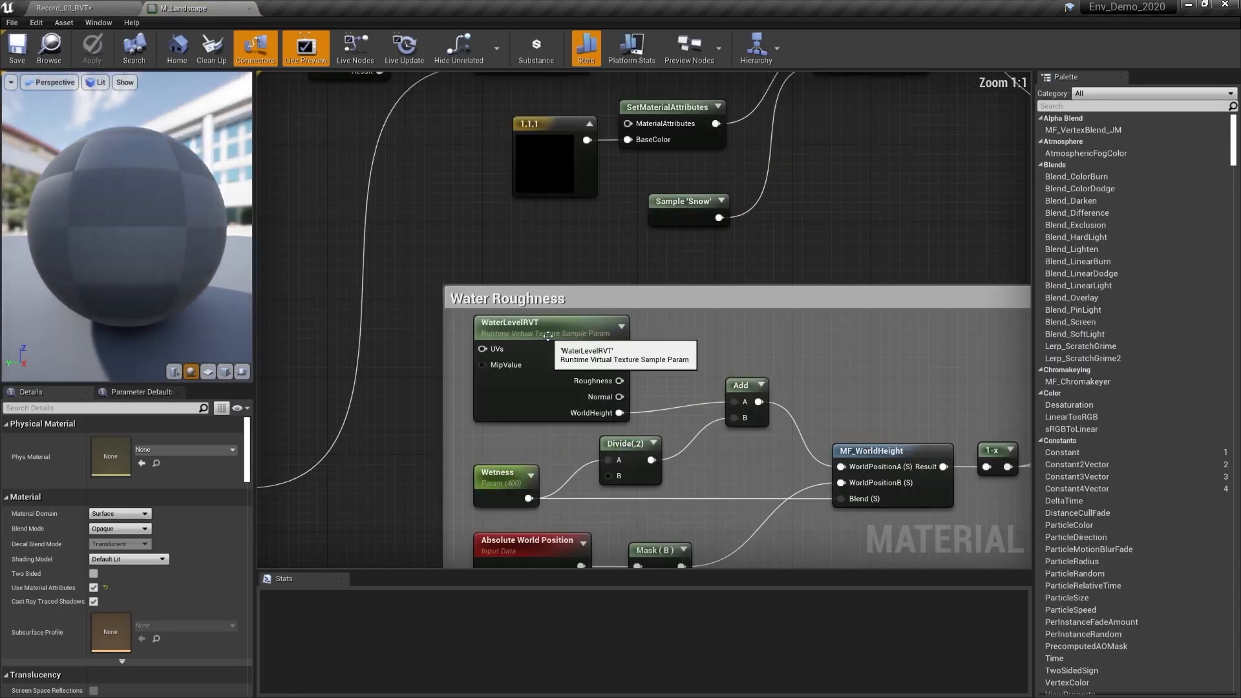
{"action": "left_click", "coordinate": [548, 336]}
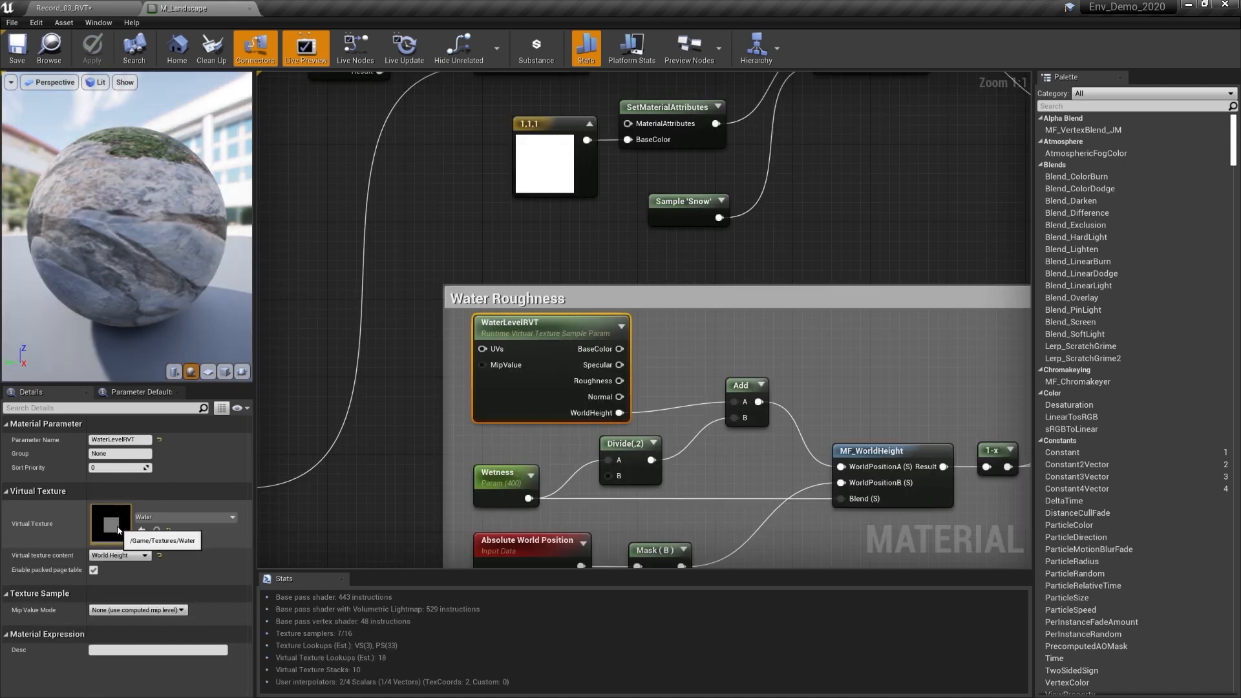
{"action": "right_click_drag", "start_coordinate": [397, 461], "coordinate": [361, 356]}
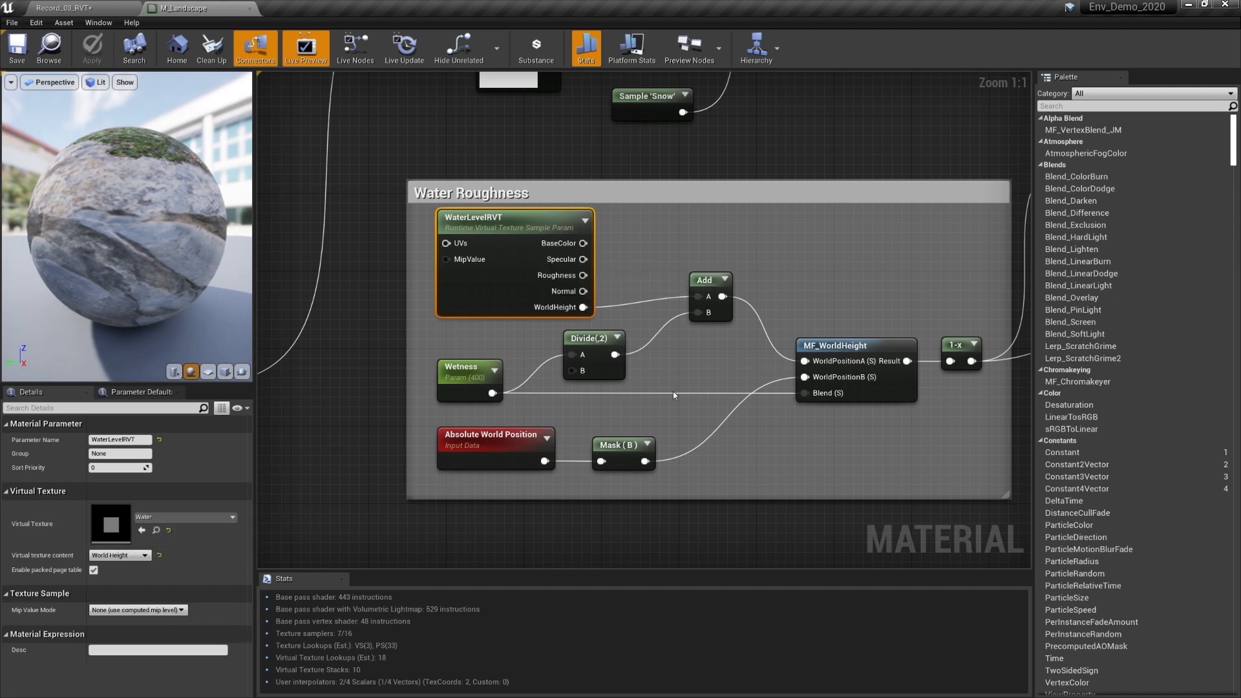
{"action": "left_click", "coordinate": [469, 450]}
{"action": "left_click", "coordinate": [608, 446]}
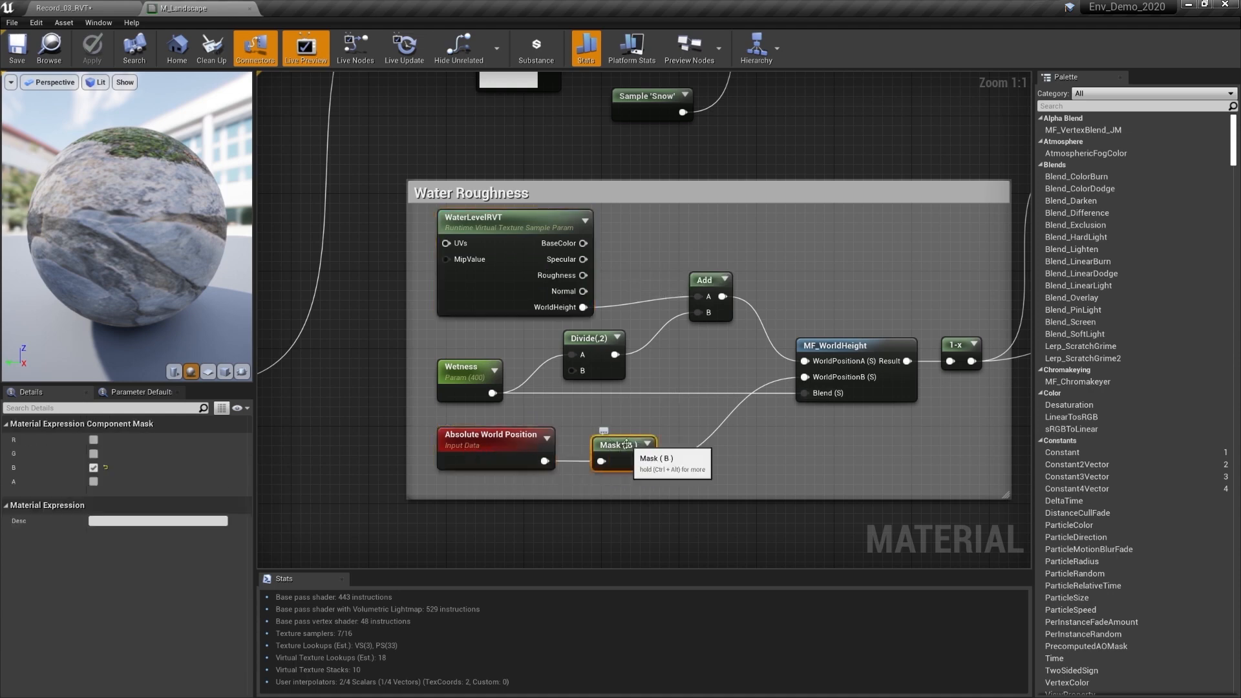
- Inspect the MF_WorldHeight function, then return to M_Landscape and follow its result through the Lerp and Multiply nodes
{"action": "double_click", "coordinate": [840, 343]}
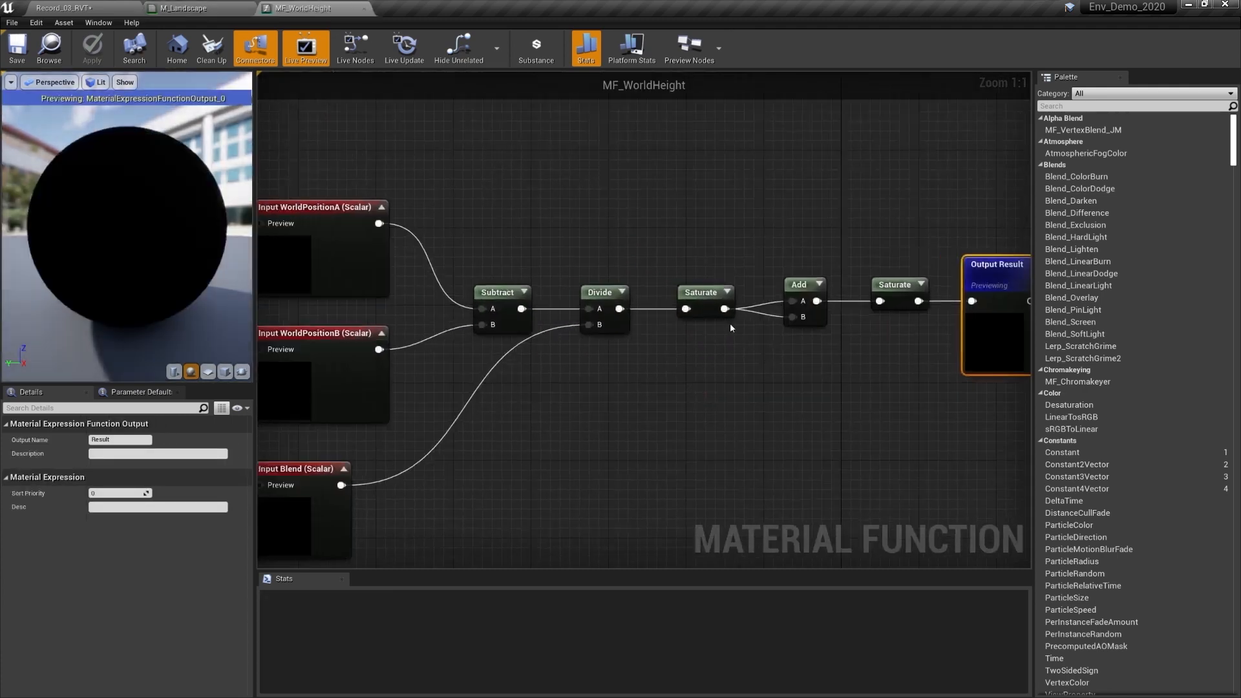
{"action": "left_click", "coordinate": [181, 7]}
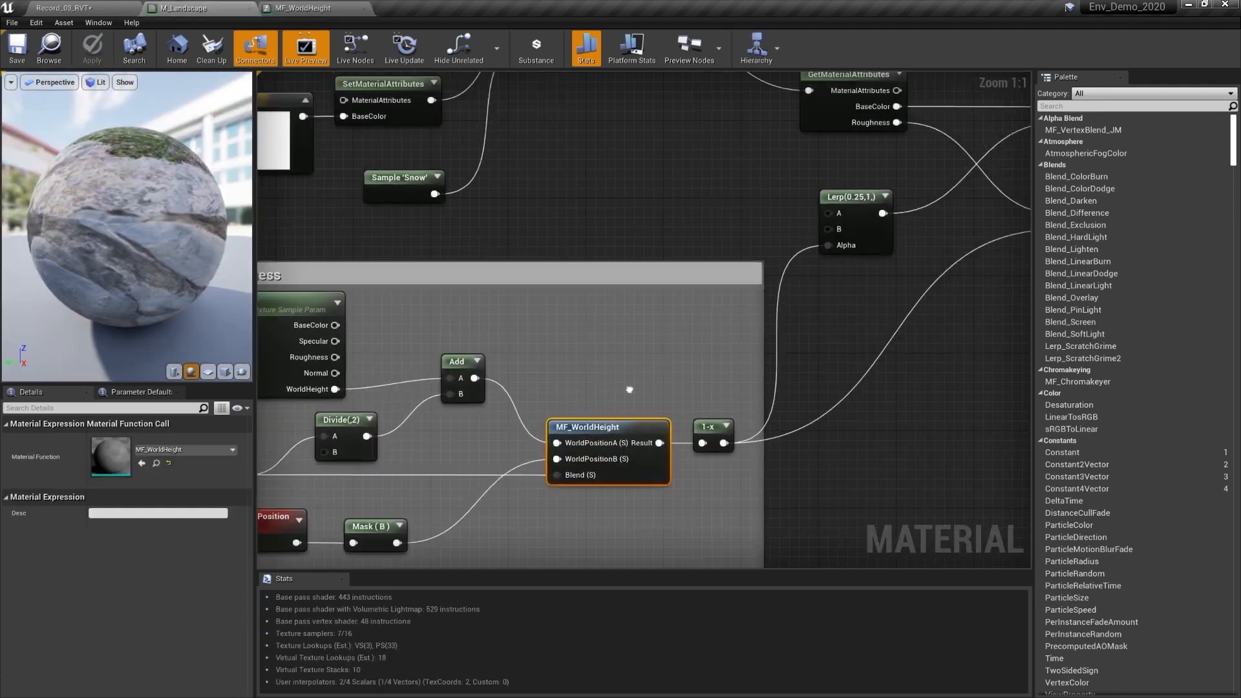
{"action": "right_click_drag", "start_coordinate": [815, 325], "coordinate": [676, 406]}
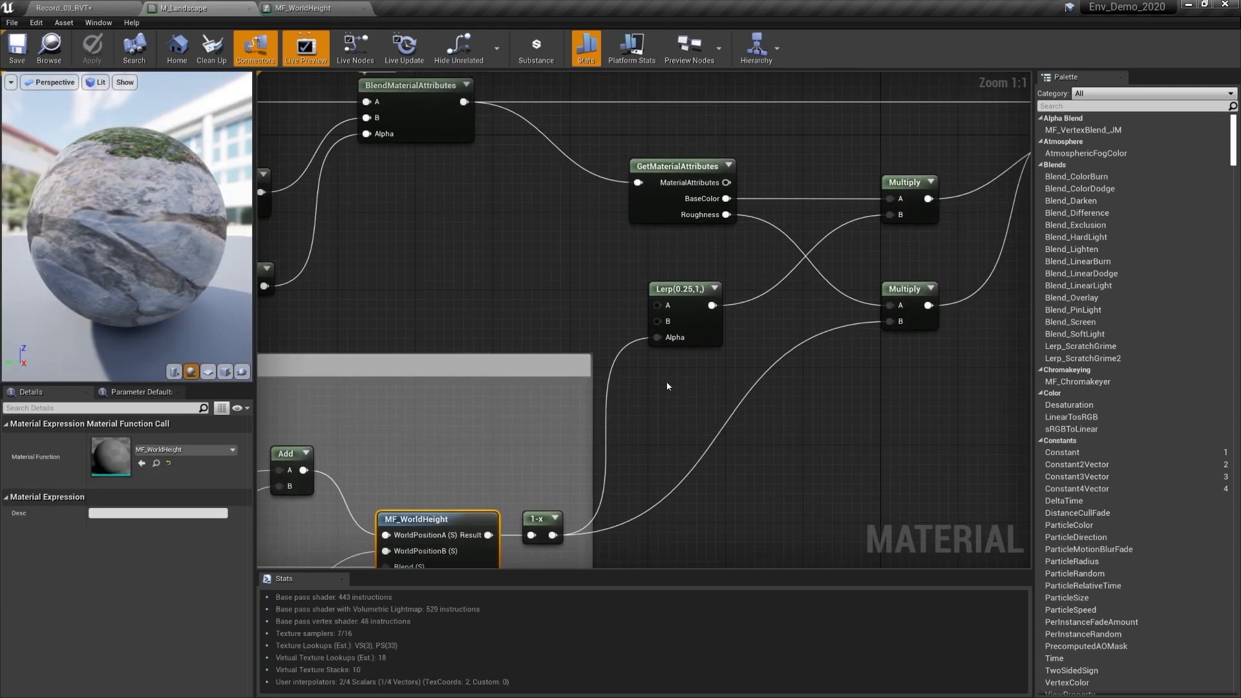
{"action": "right_click_drag", "start_coordinate": [860, 246], "coordinate": [758, 276]}
{"action": "right_click_drag", "start_coordinate": [935, 202], "coordinate": [877, 215]}
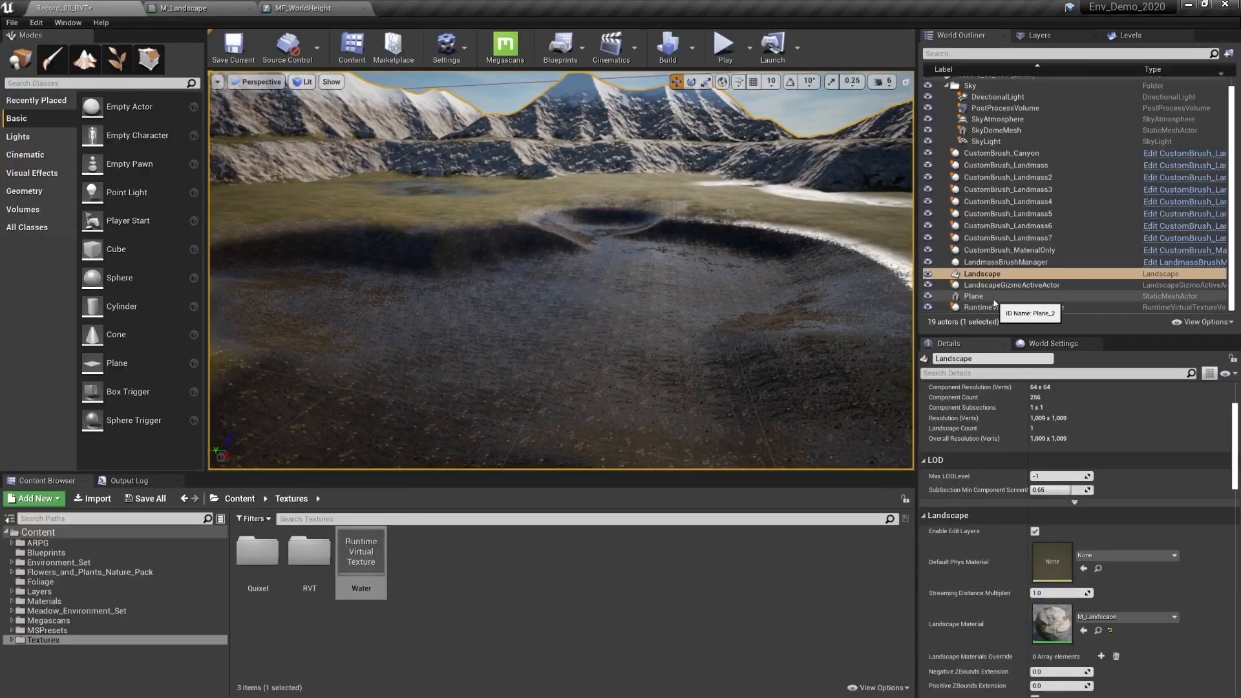
- Set the water plane's Virtual Texture Pass Type to Virtual Texture AND Main Pass
{"action": "left_click", "coordinate": [994, 297]}
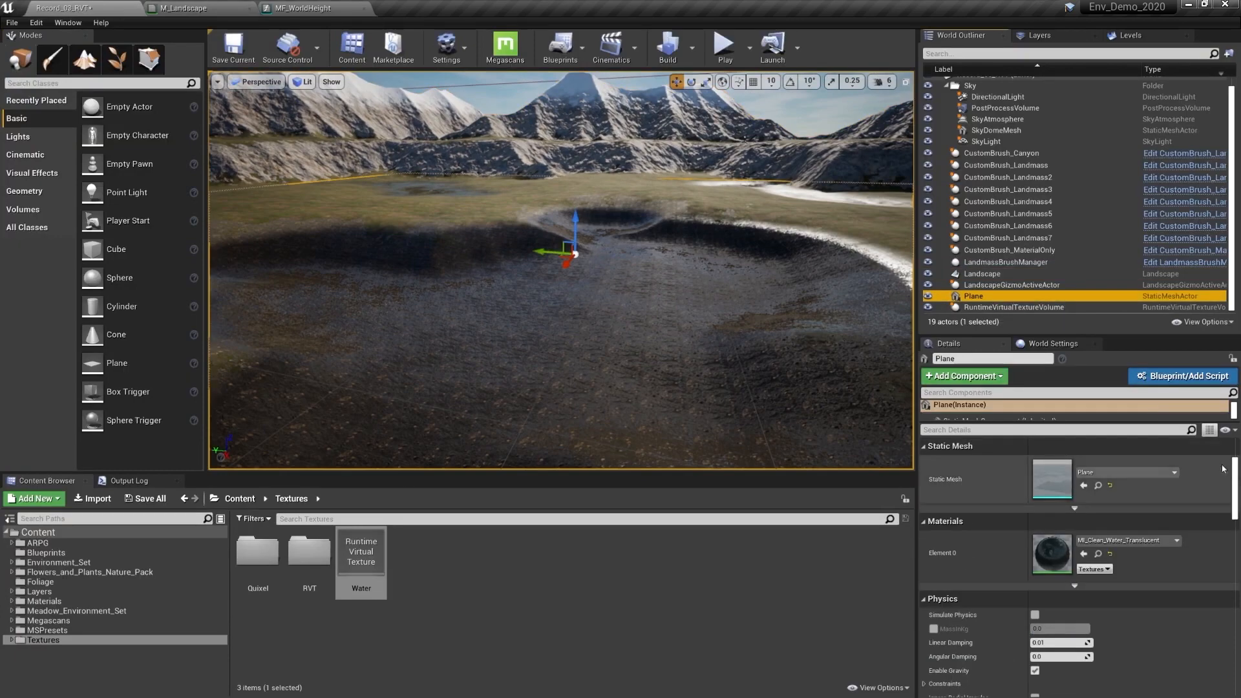
{"action": "scroll", "coordinate": [1174, 591], "scroll_direction": "down", "scroll_amount": 5}
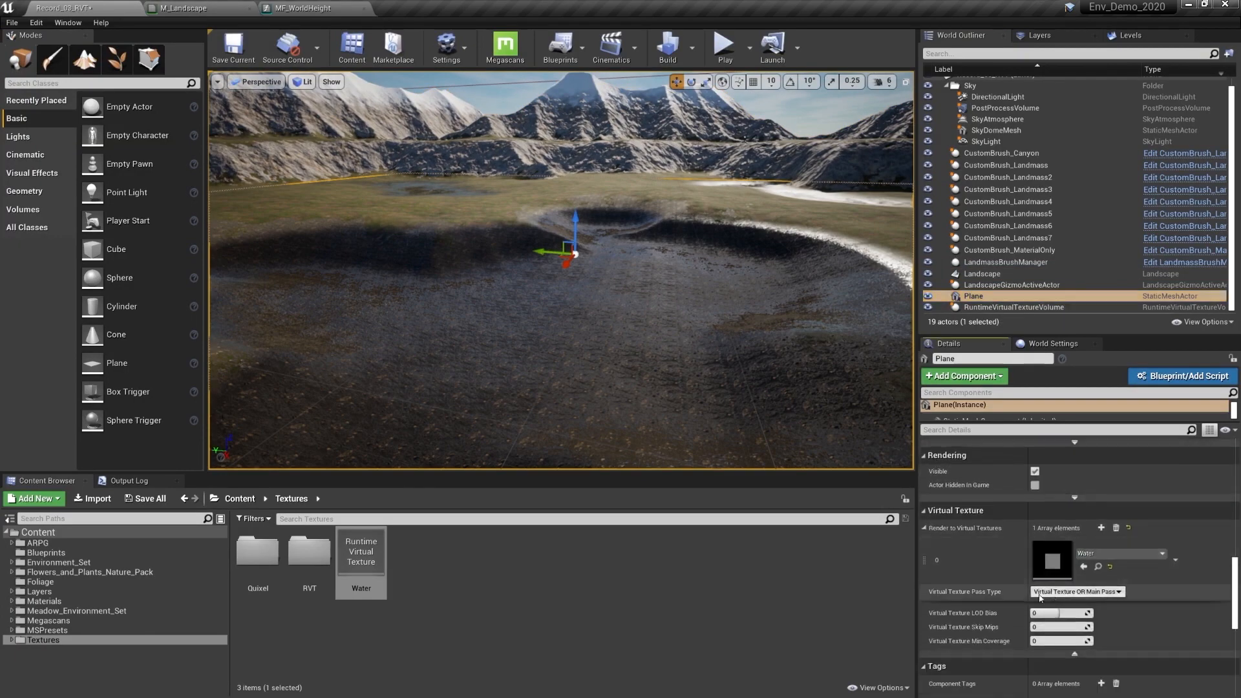
{"action": "mouse_move", "coordinate": [712, 362]}
{"action": "right_mouse_down"}
{"action": "mouse_move", "coordinate": [730, 374]}
{"action": "mouse_move", "coordinate": [687, 363]}
{"action": "right_mouse_up"}
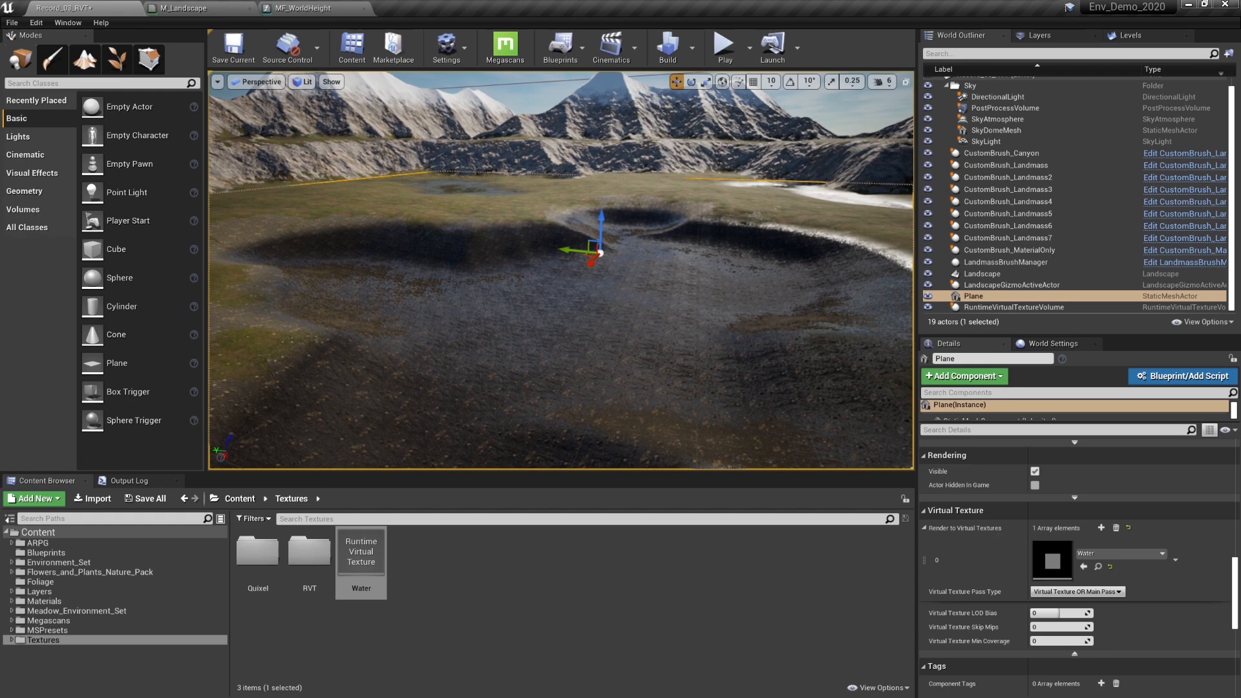
{"action": "left_click", "coordinate": [1080, 592]}
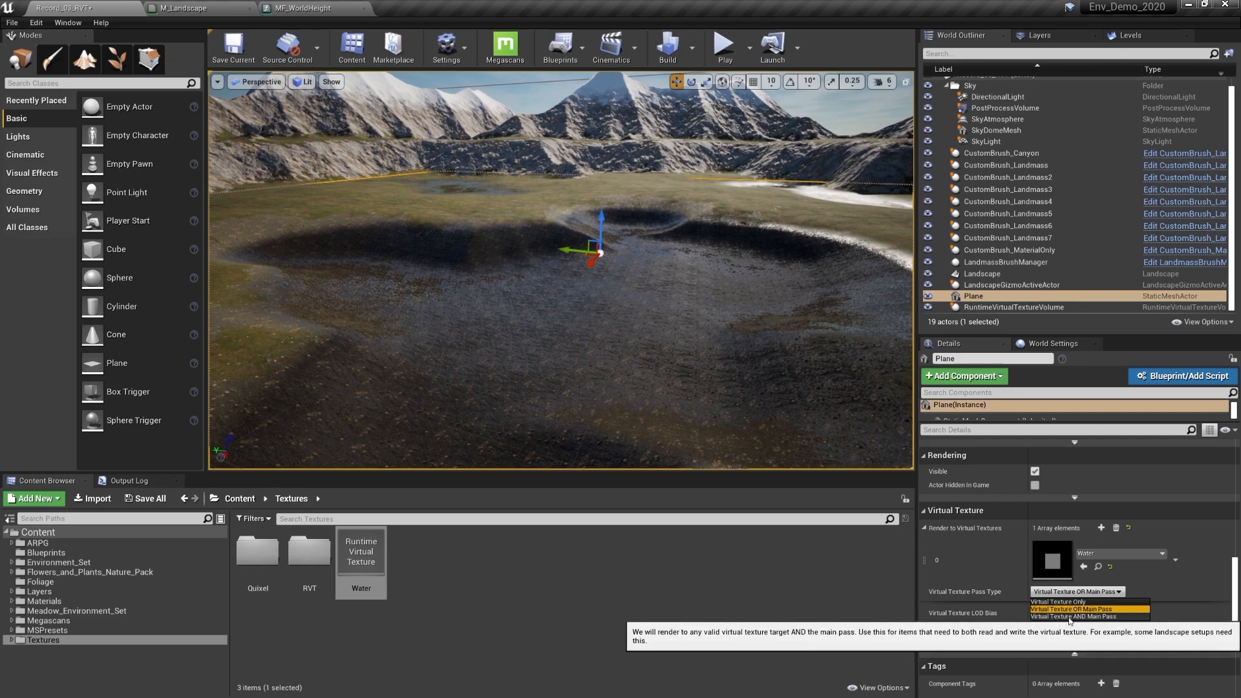
{"action": "left_click", "coordinate": [1088, 617]}
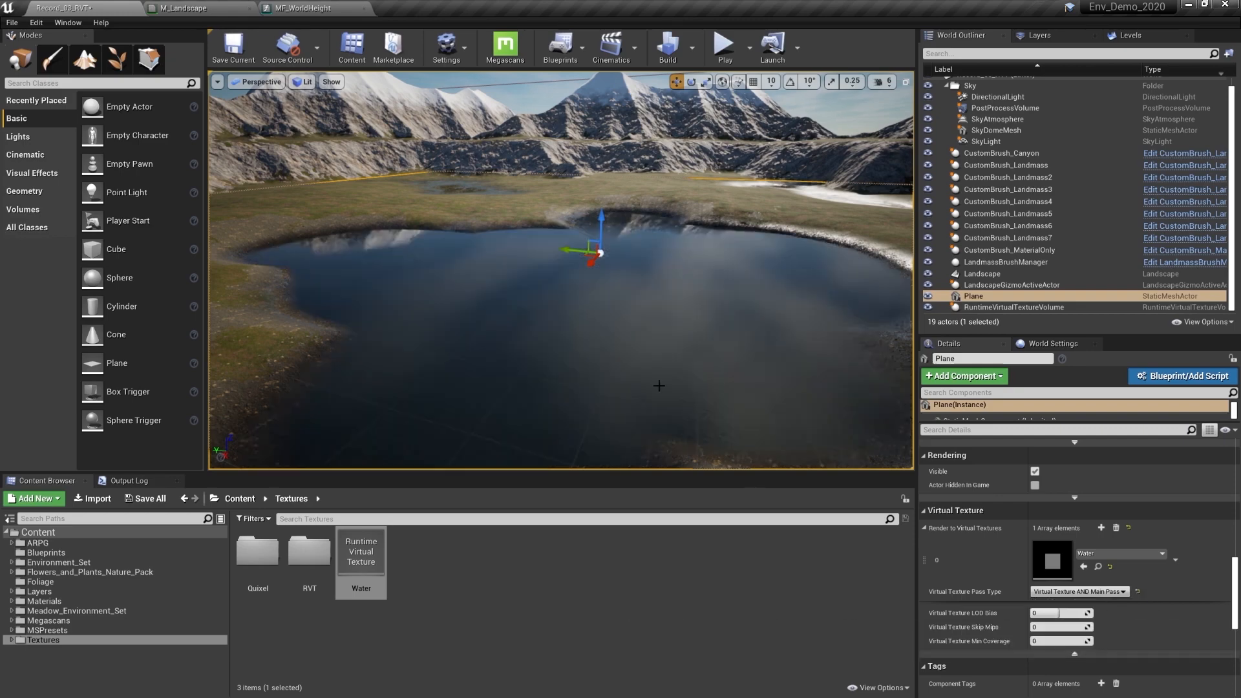
- Move the water plane vertically to adjust the water level in the basin
{"action": "right_click_drag", "start_coordinate": [606, 362], "coordinate": [700, 292]}
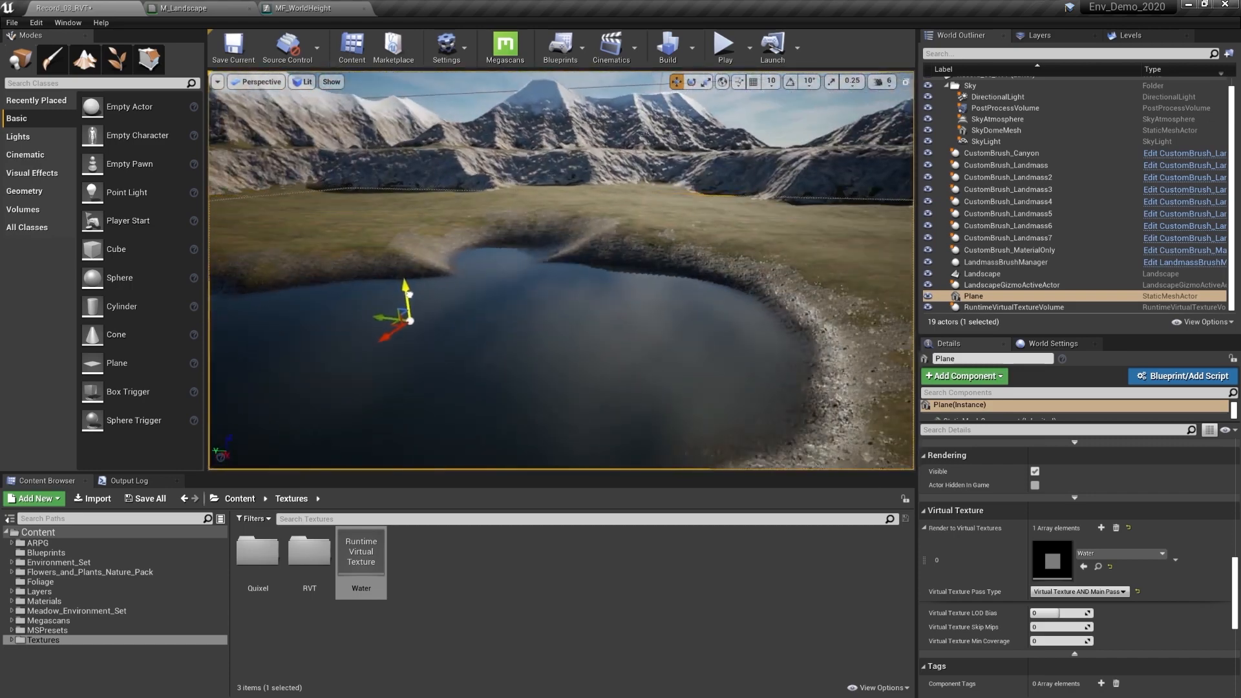
{"action": "mouse_move", "coordinate": [419, 278]}
{"action": "left_mouse_down"}
{"action": "mouse_move", "coordinate": [422, 303]}
{"action": "mouse_move", "coordinate": [427, 275]}
{"action": "mouse_move", "coordinate": [431, 287]}
{"action": "left_mouse_up"}
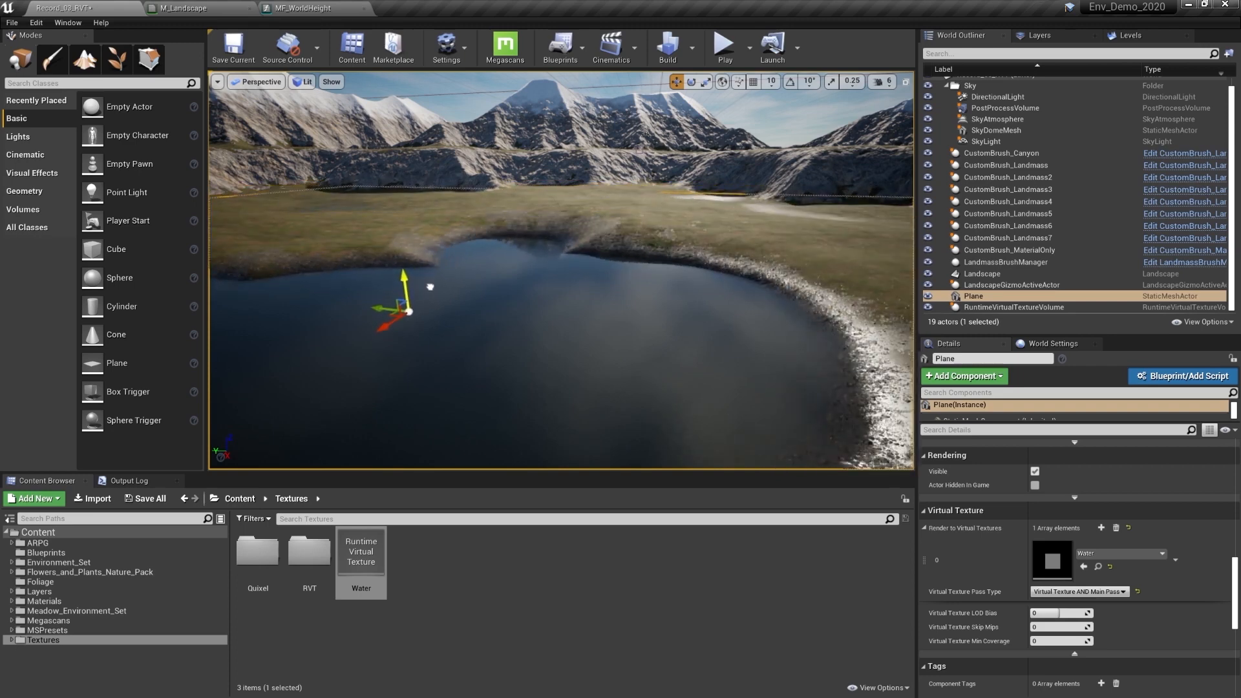
{"action": "right_click_drag", "start_coordinate": [430, 287], "coordinate": [349, 284]}
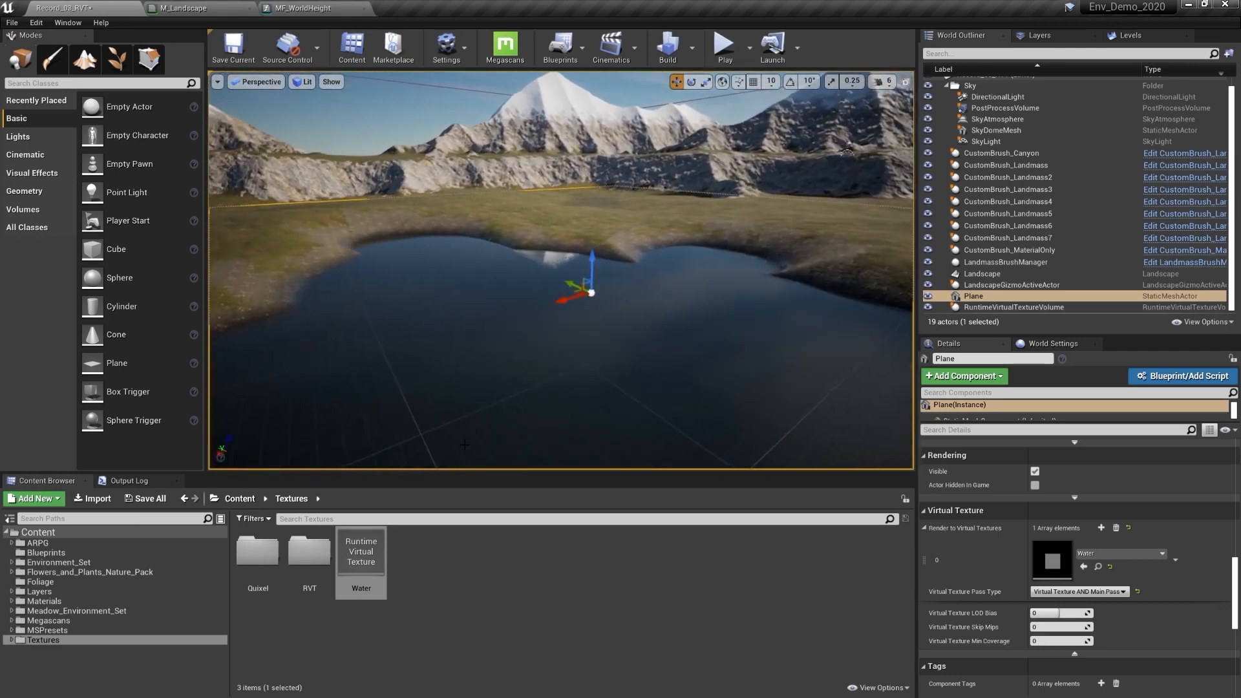
{"action": "left_click", "coordinate": [638, 230]}
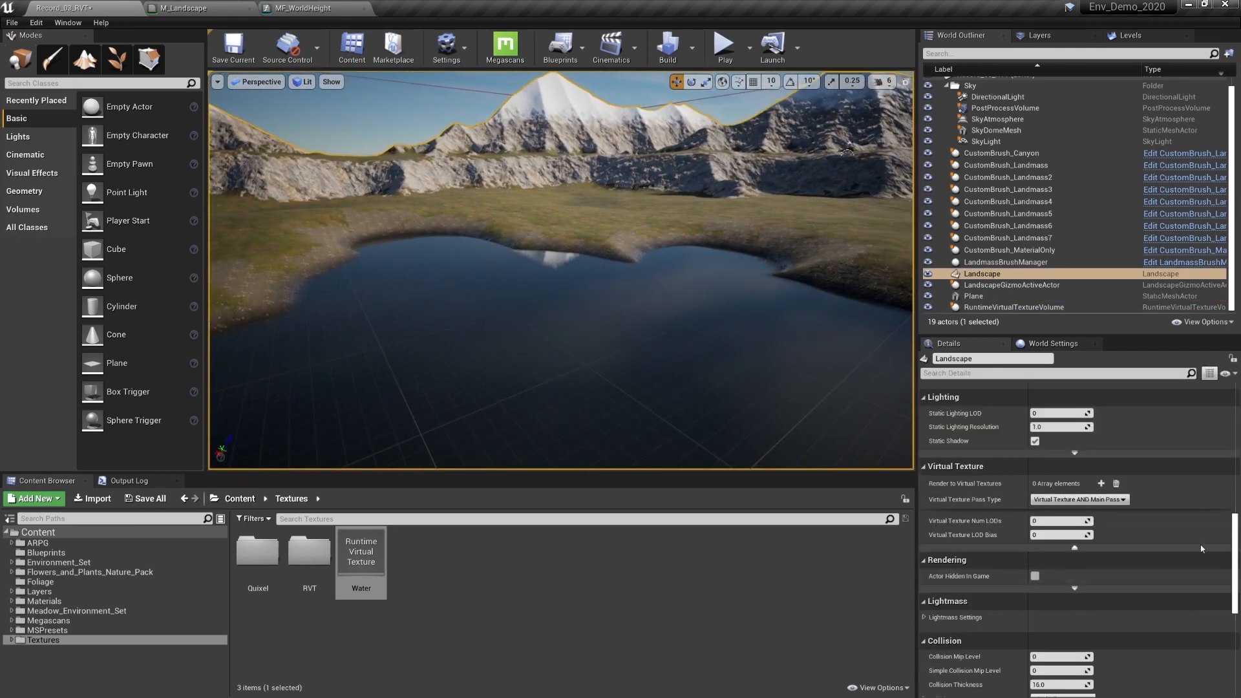
{"action": "left_click_drag", "start_coordinate": [1236, 548], "coordinate": [1236, 589]}
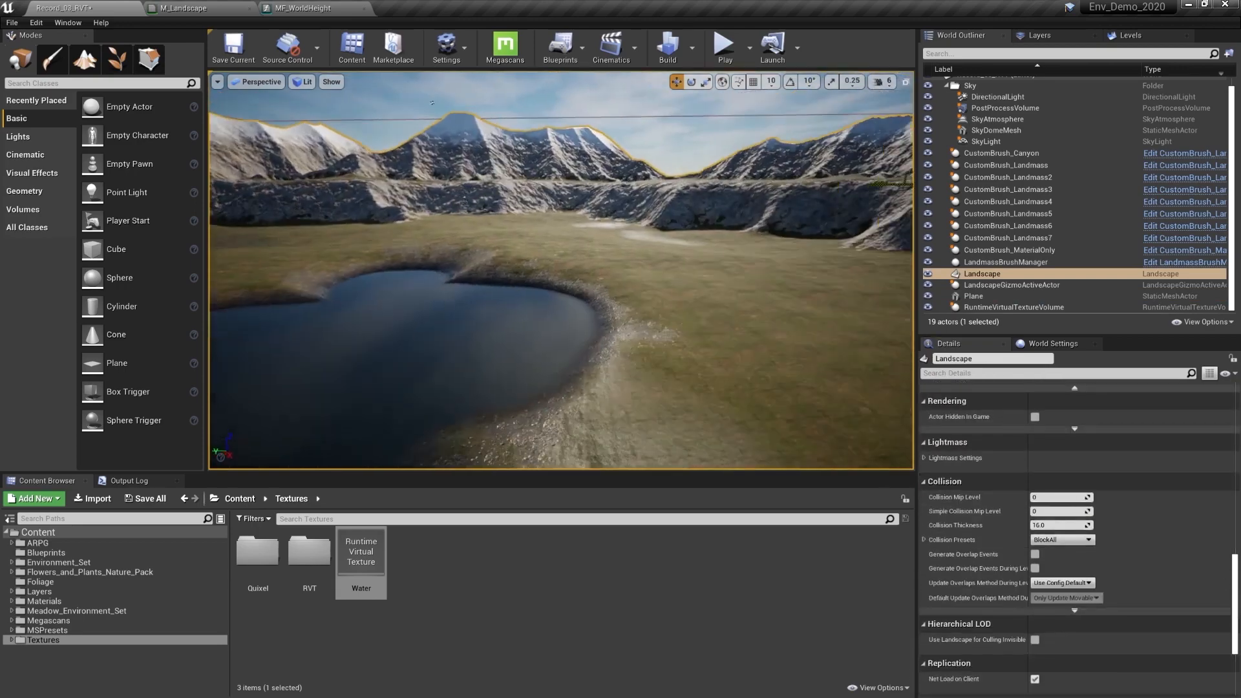
{"action": "mouse_move", "coordinate": [630, 340]}
{"action": "right_mouse_down"}
{"action": "mouse_move", "coordinate": [498, 360]}
{"action": "mouse_move", "coordinate": [630, 340]}
{"action": "right_mouse_up"}
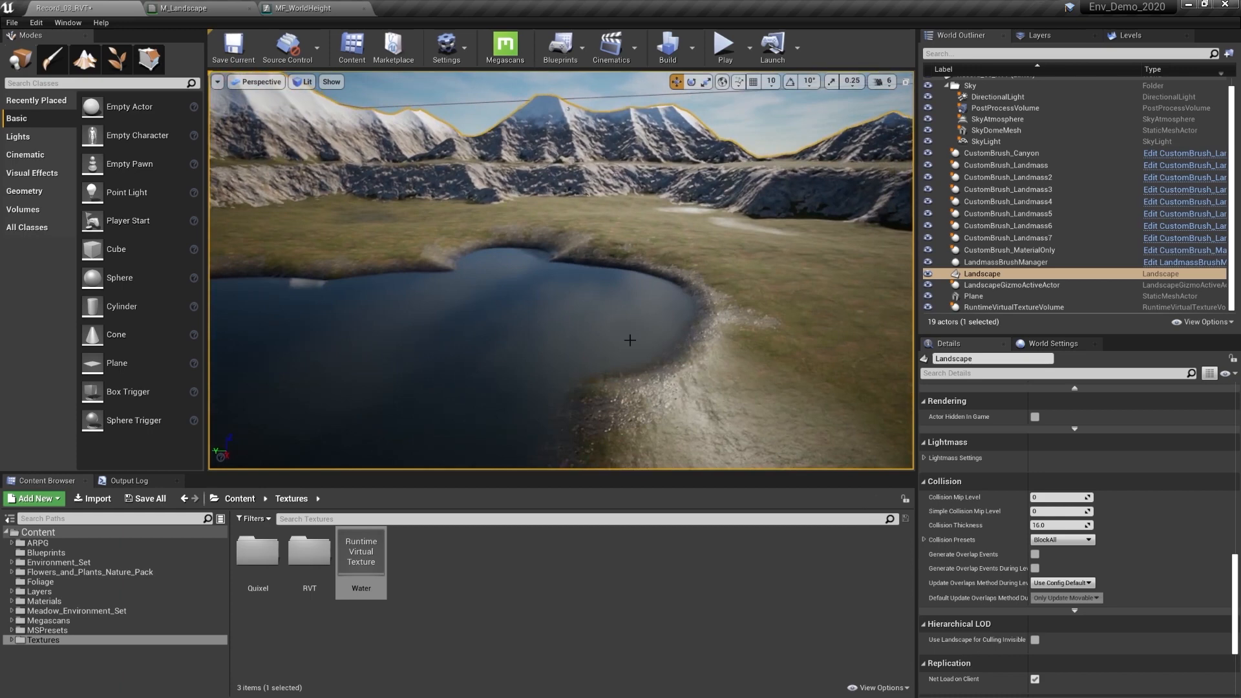
- Find the Mossy_Rocks_00 folder in the Megascans 3D_Assets and place the tk3vefefa_LOD0 mesh in the lake
{"action": "left_click", "coordinate": [47, 621]}
{"action": "double_click", "coordinate": [258, 552]}
{"action": "double_click", "coordinate": [295, 556]}
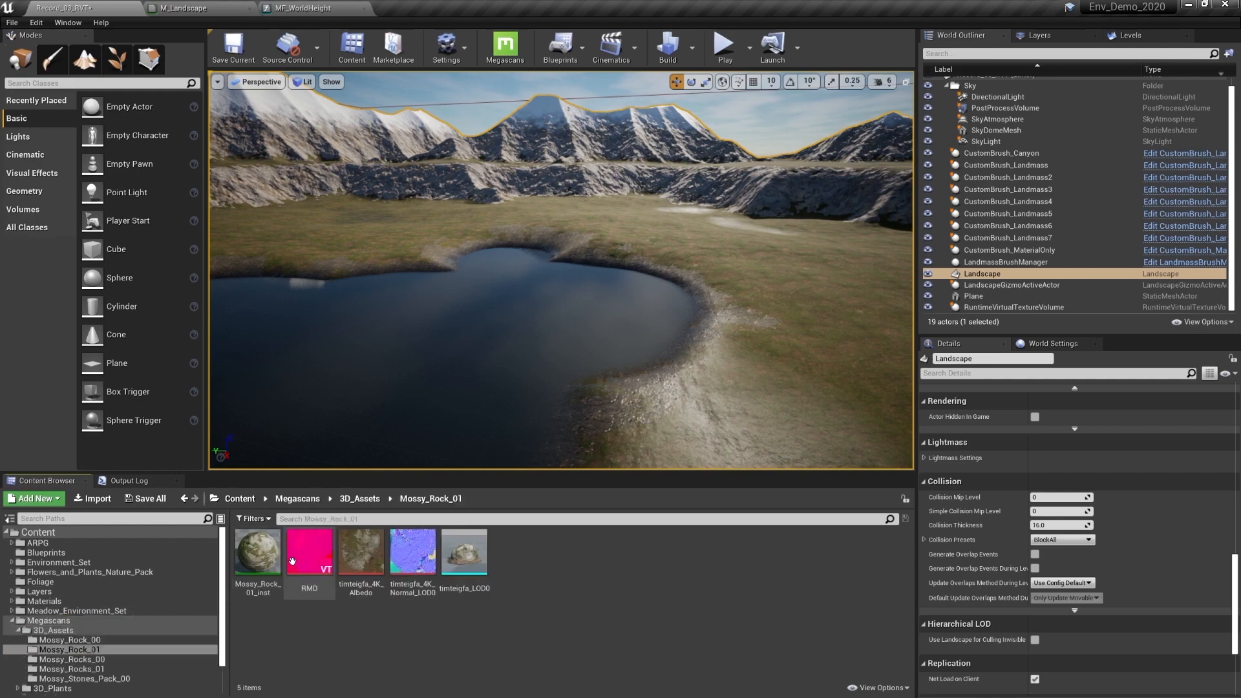
{"action": "left_click", "coordinate": [143, 658]}
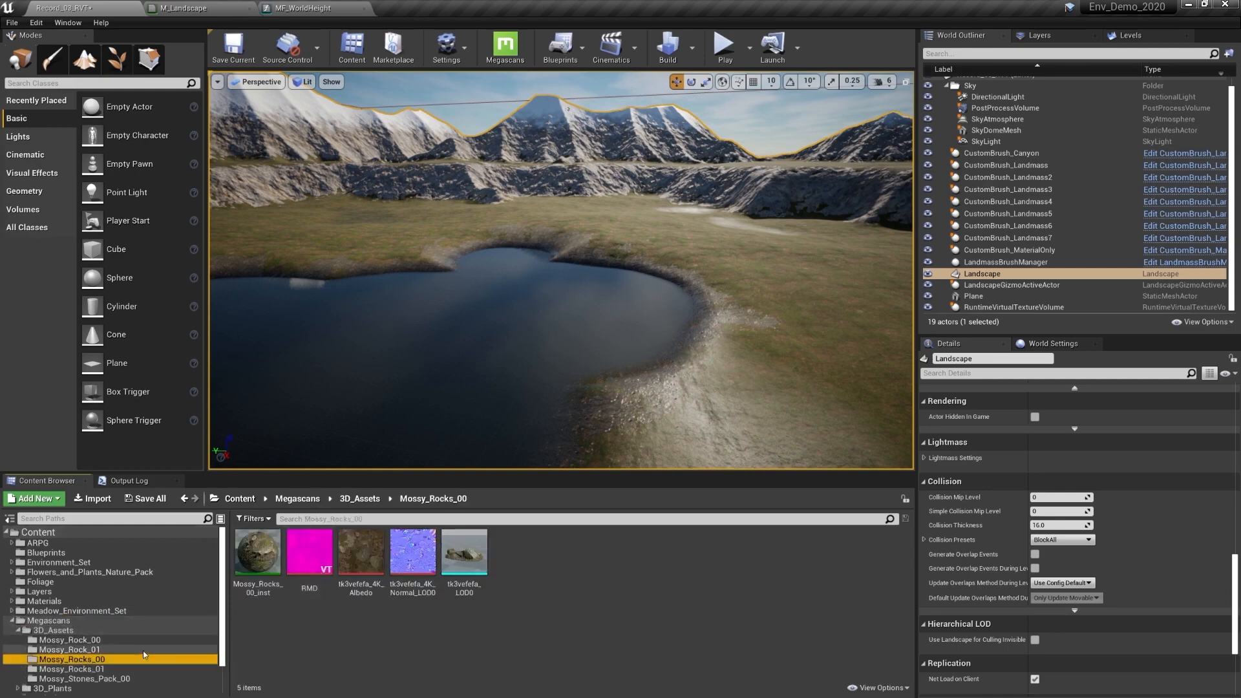
{"action": "right_click_drag", "start_coordinate": [496, 413], "coordinate": [453, 458]}
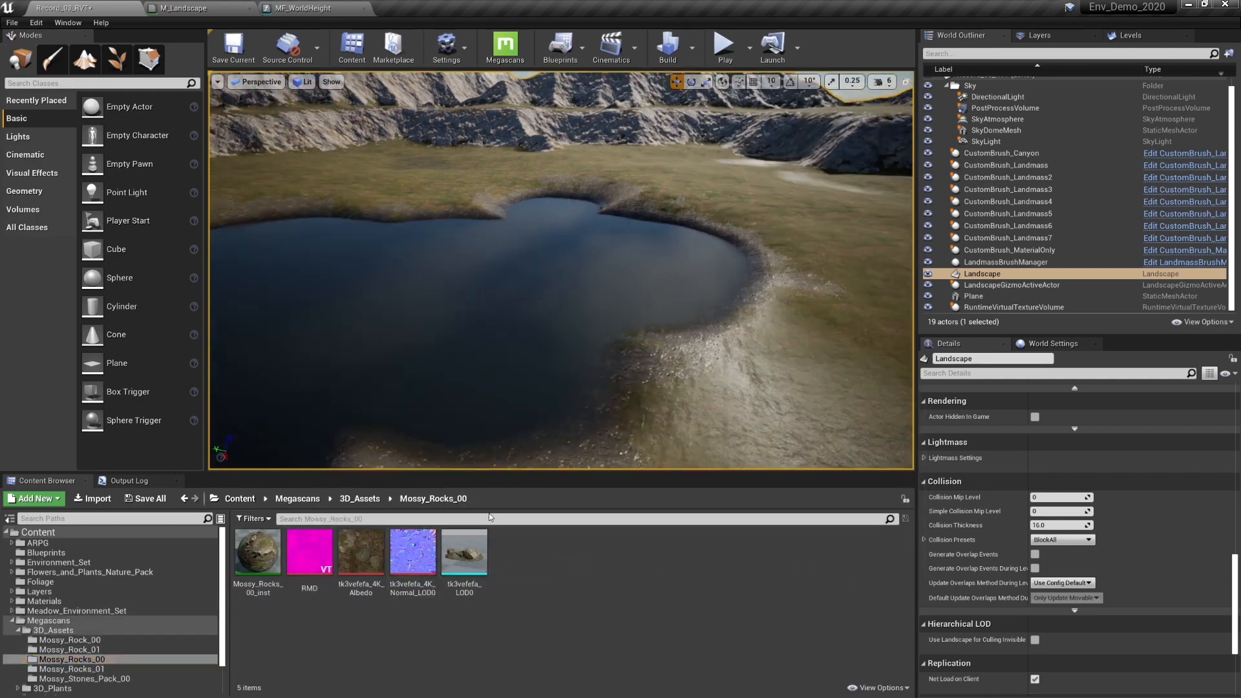
{"action": "left_click_drag", "start_coordinate": [465, 553], "coordinate": [466, 292]}
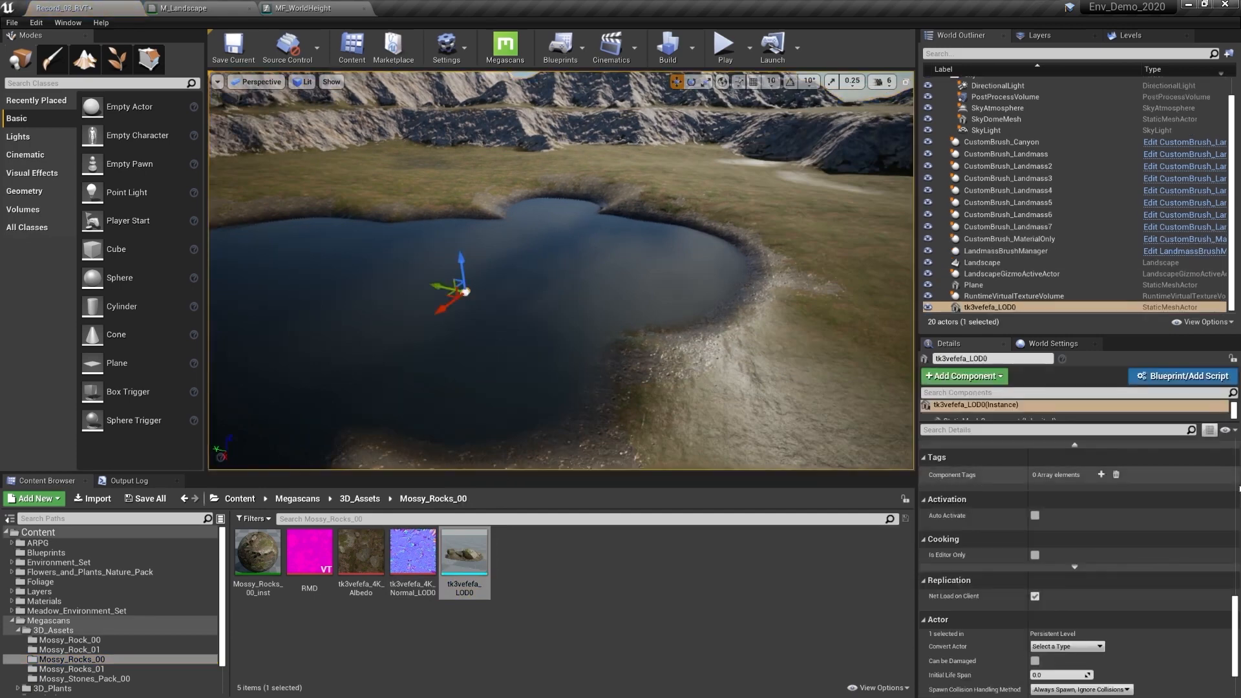
- Scale the placed rock mesh to 20 on the X, Y and Z axes
{"action": "left_click", "coordinate": [1064, 490]}
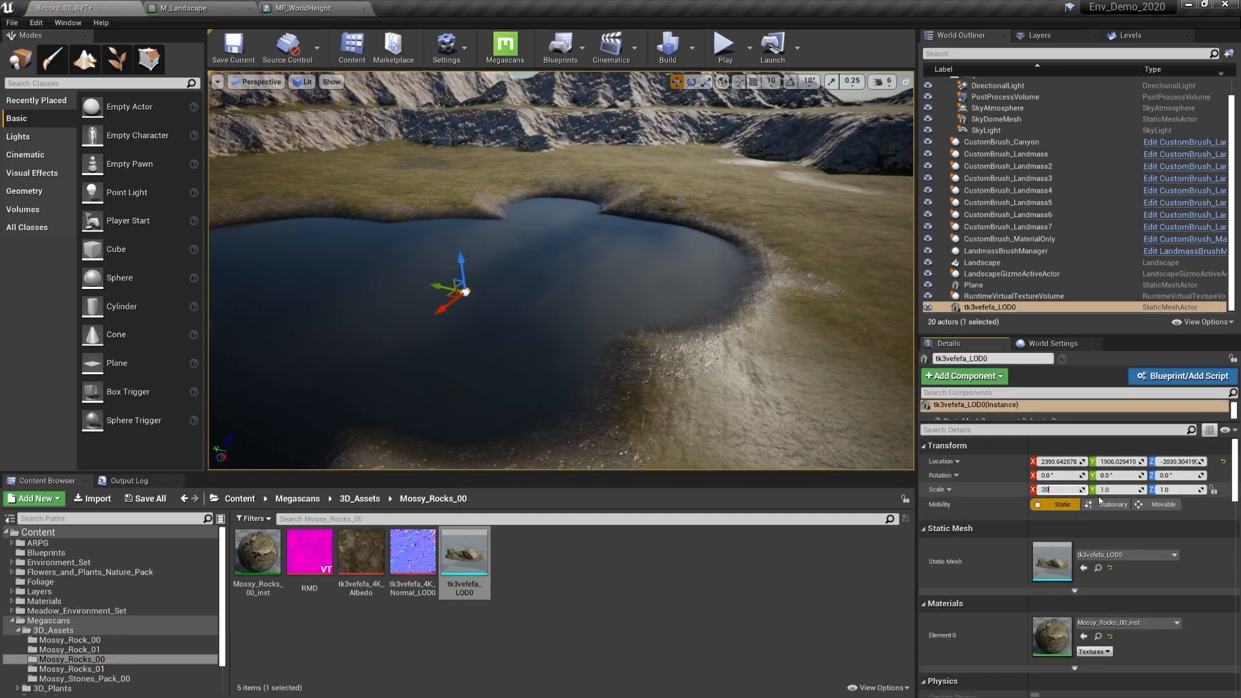
{"action": "left_click", "coordinate": [1174, 490]}
{"action": "type", "text": "20"}
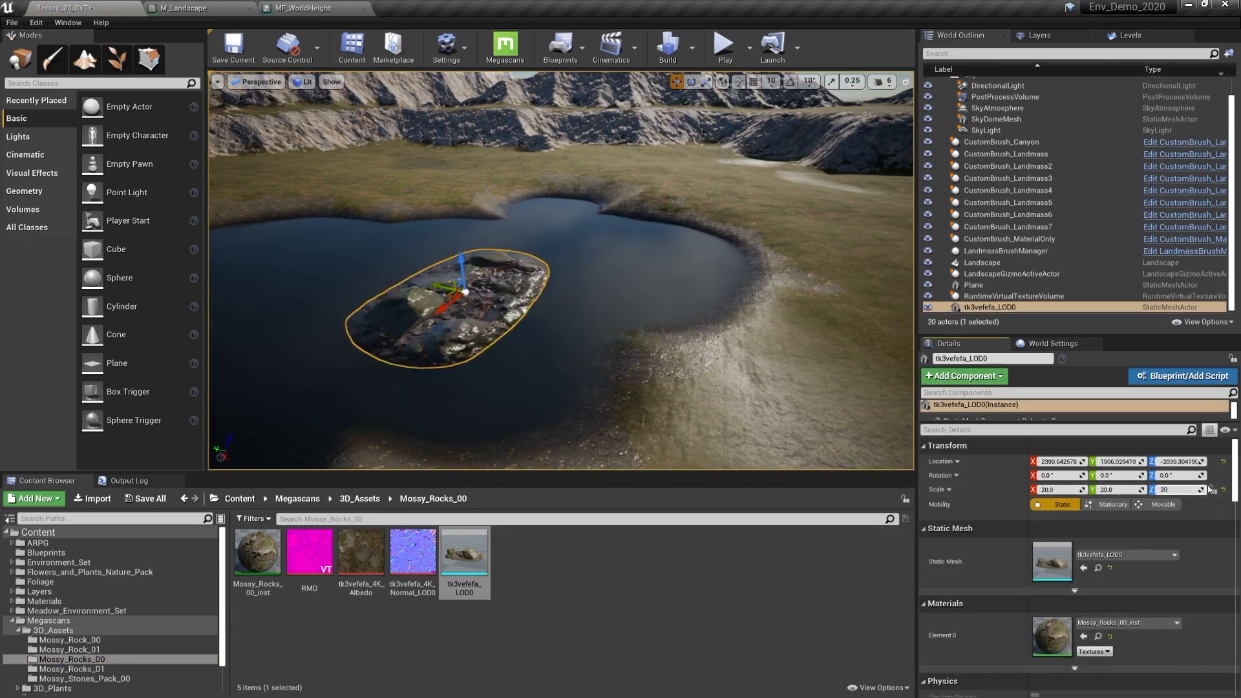
{"action": "key", "text": "Return"}
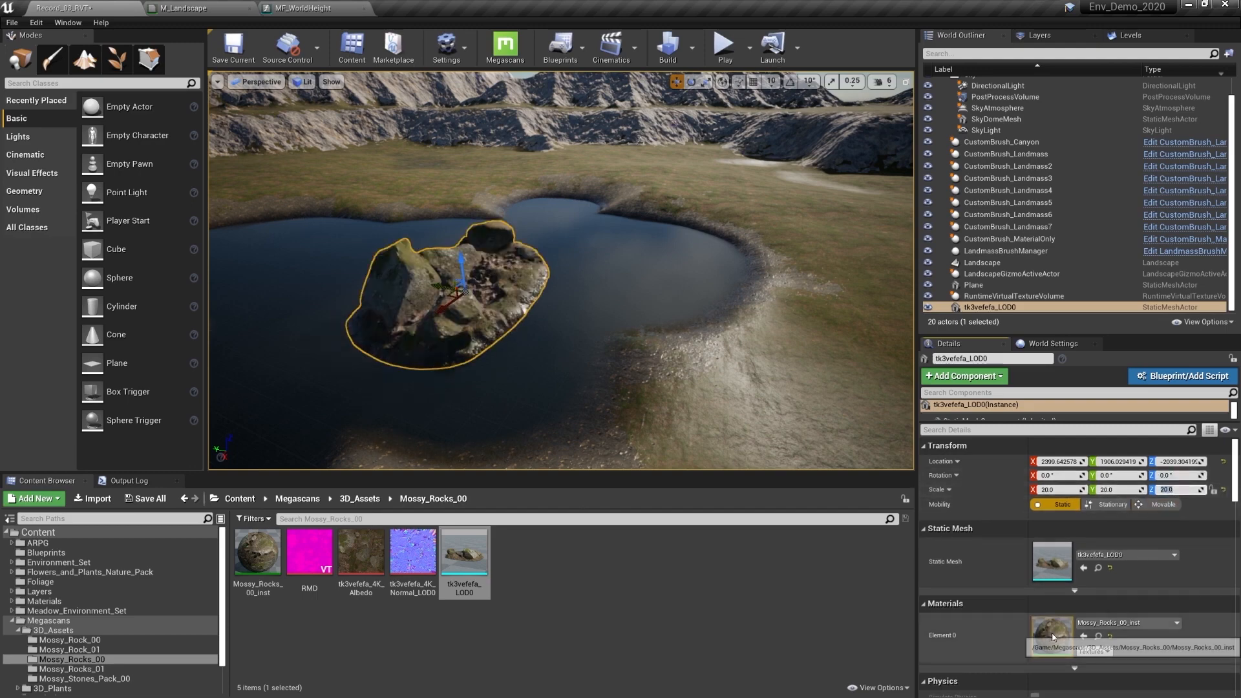
- Open the rock's parent material MS_DefaultMaterial_CP through its material instance and inspect the Wetness group's Runtime Virtual Texture Sample
{"action": "double_click", "coordinate": [1053, 636]}
{"action": "double_click", "coordinate": [1033, 671]}
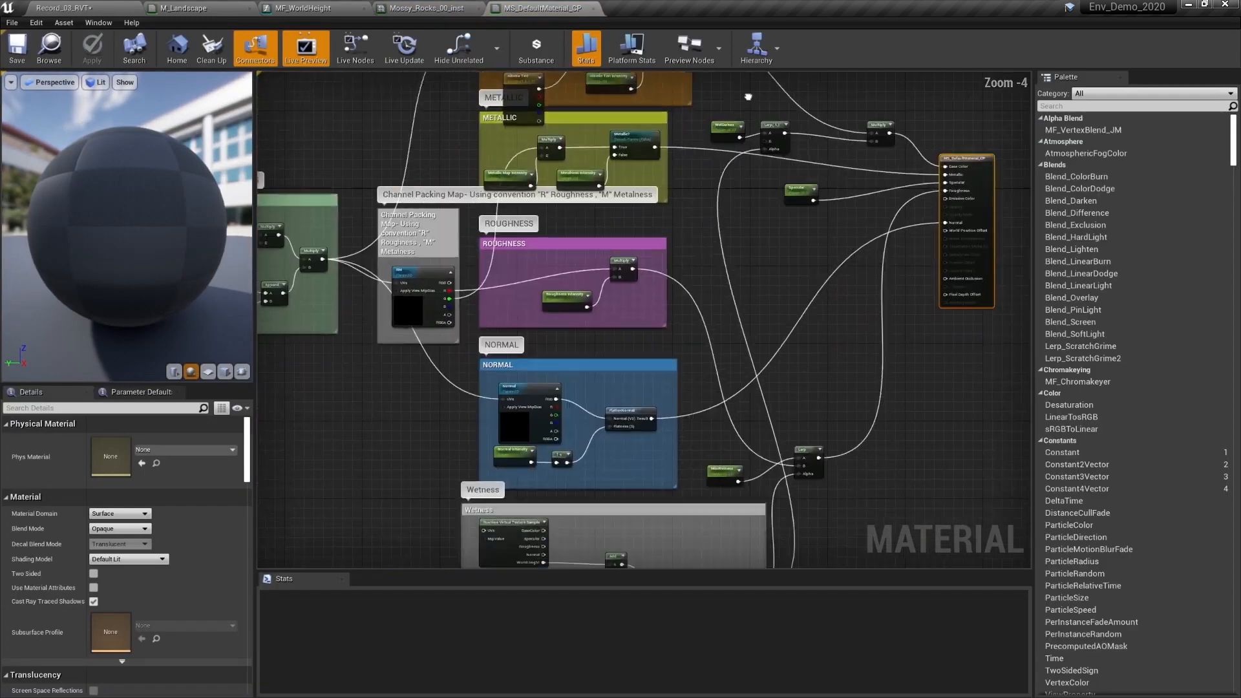
{"action": "right_click_drag", "start_coordinate": [748, 96], "coordinate": [746, 54]}
{"action": "right_click_drag", "start_coordinate": [738, 322], "coordinate": [747, 119]}
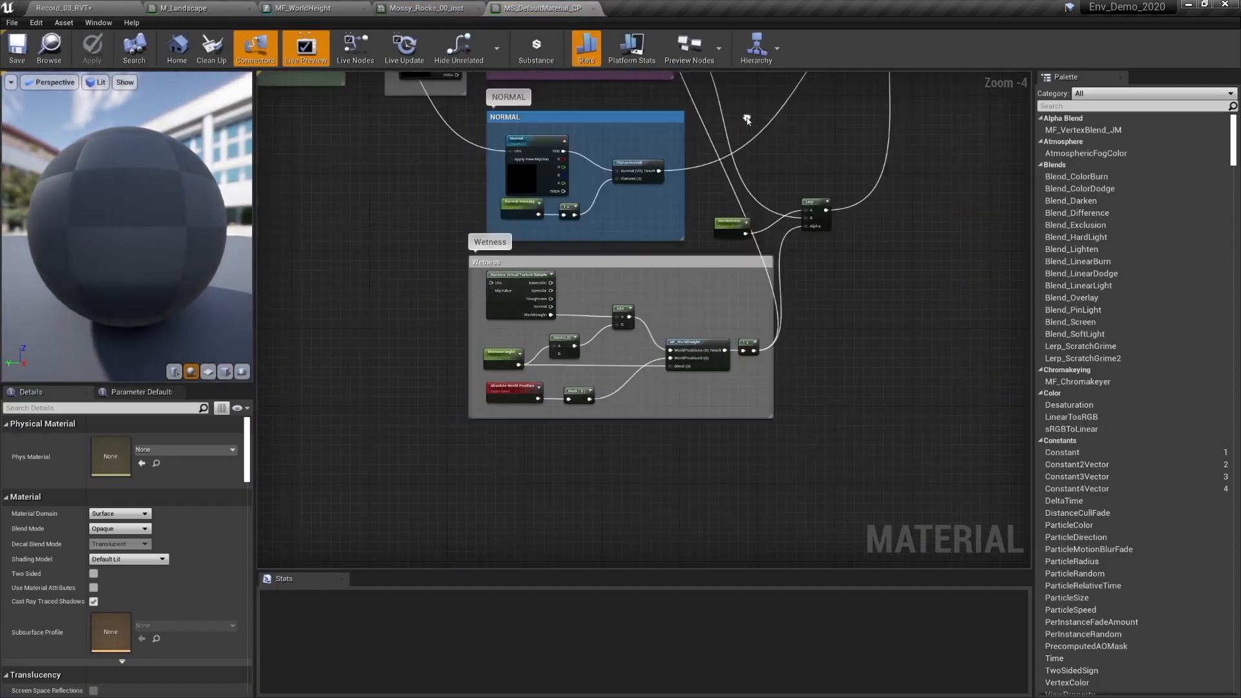
{"action": "scroll", "coordinate": [589, 392], "scroll_direction": "up", "scroll_amount": 4}
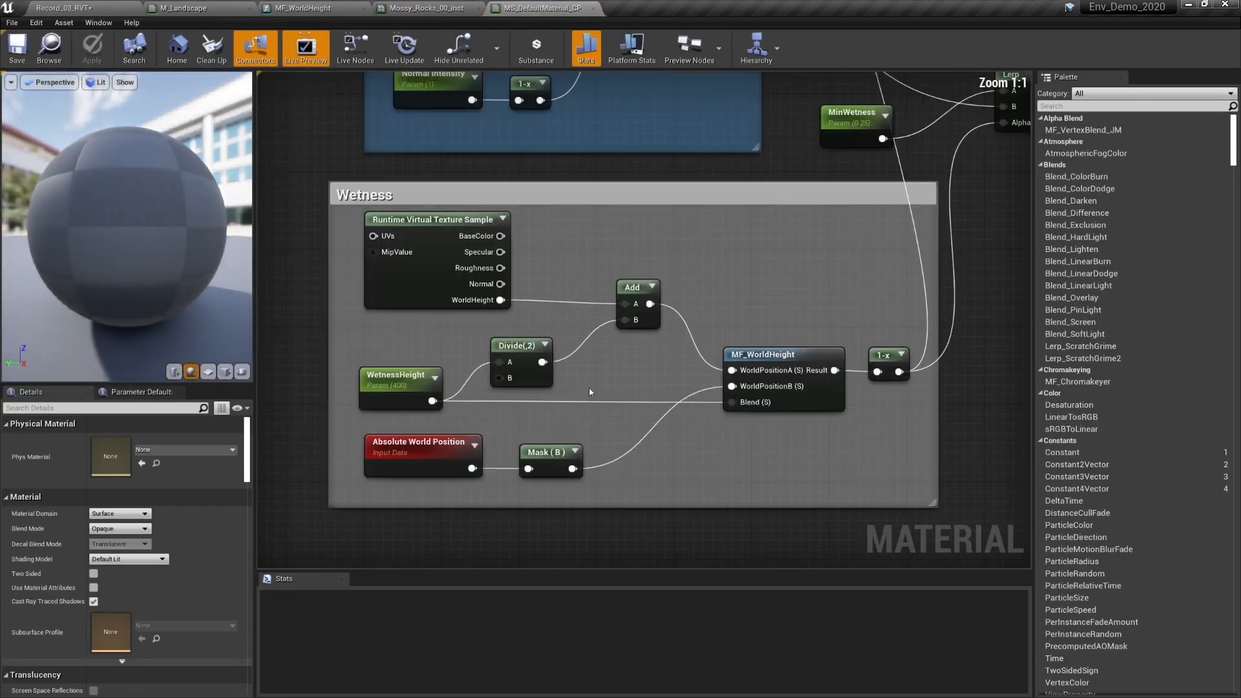
{"action": "left_click", "coordinate": [437, 258]}
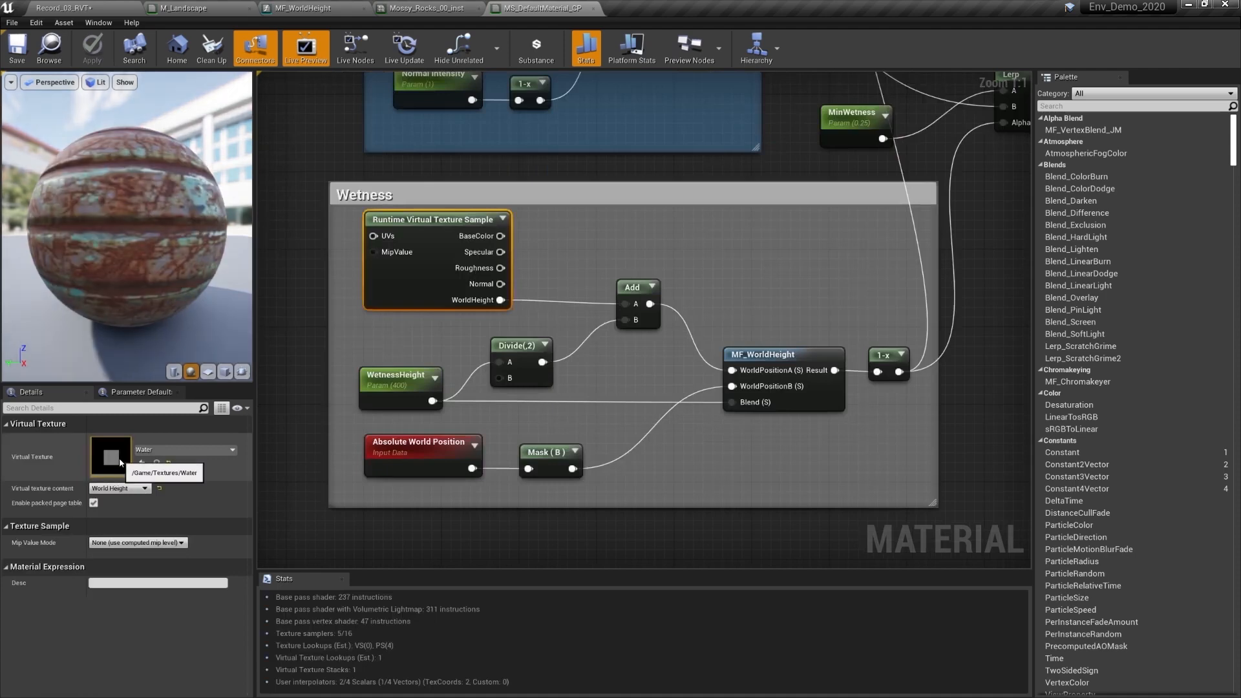
- Follow the Wetness group's output through the Lerp and Multiply nodes to the material's result node
{"action": "right_click_drag", "start_coordinate": [745, 345], "coordinate": [685, 353]}
{"action": "right_click_drag", "start_coordinate": [869, 301], "coordinate": [720, 502]}
{"action": "right_click_drag", "start_coordinate": [904, 152], "coordinate": [738, 522]}
{"action": "scroll", "coordinate": [950, 142], "scroll_direction": "down", "scroll_amount": 1}
{"action": "right_click_drag", "start_coordinate": [951, 142], "coordinate": [945, 168]}
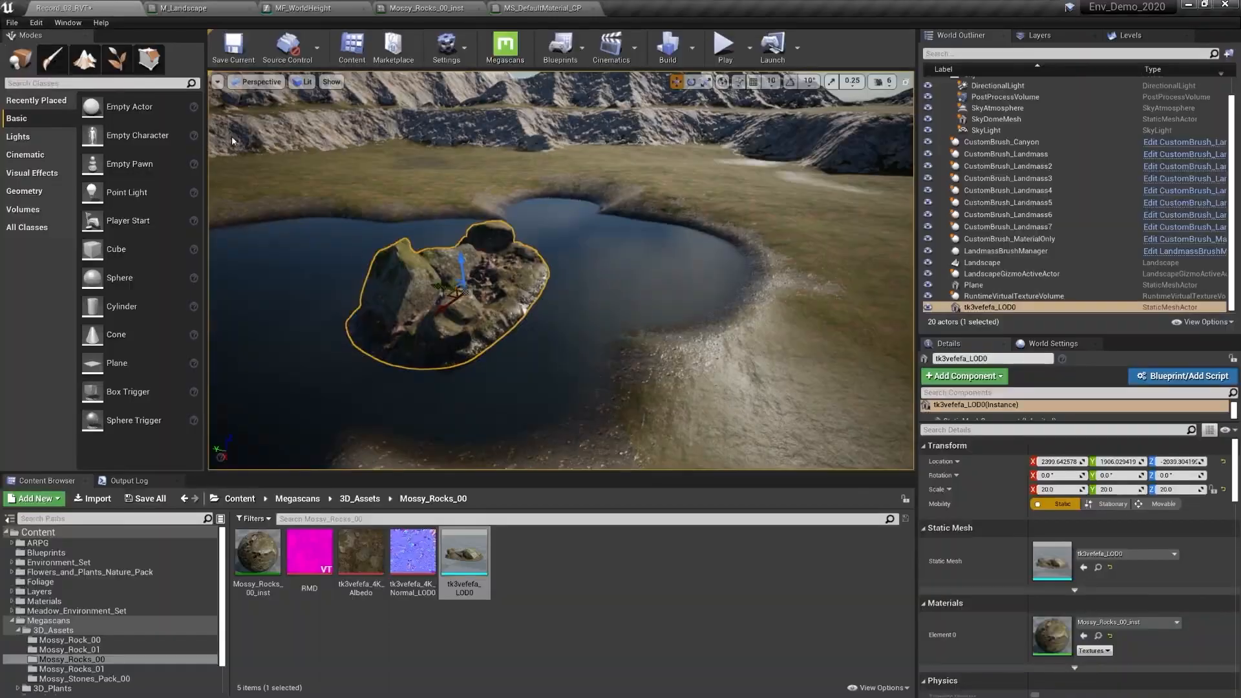
- Reposition and lower the rocks in the lake to about X 1737, Y 1781, Z -2183
{"action": "left_click_drag", "start_coordinate": [505, 314], "coordinate": [414, 258], "text": "alt"}
{"action": "left_click_drag", "start_coordinate": [557, 275], "coordinate": [558, 287]}
{"action": "left_click_drag", "start_coordinate": [607, 326], "coordinate": [567, 284], "text": "alt"}
{"action": "left_click_drag", "start_coordinate": [567, 284], "coordinate": [381, 215], "text": "alt"}
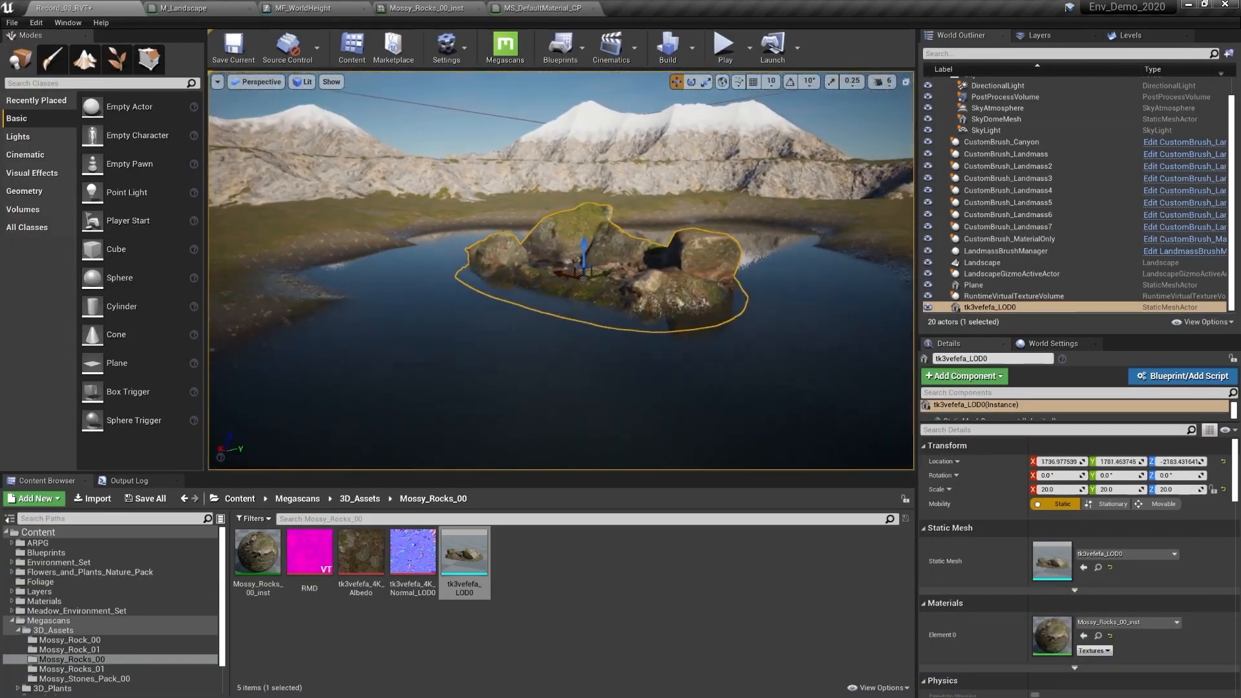
- Adjust the height of the water plane around the rocks in the lake
{"action": "left_click", "coordinate": [708, 349]}
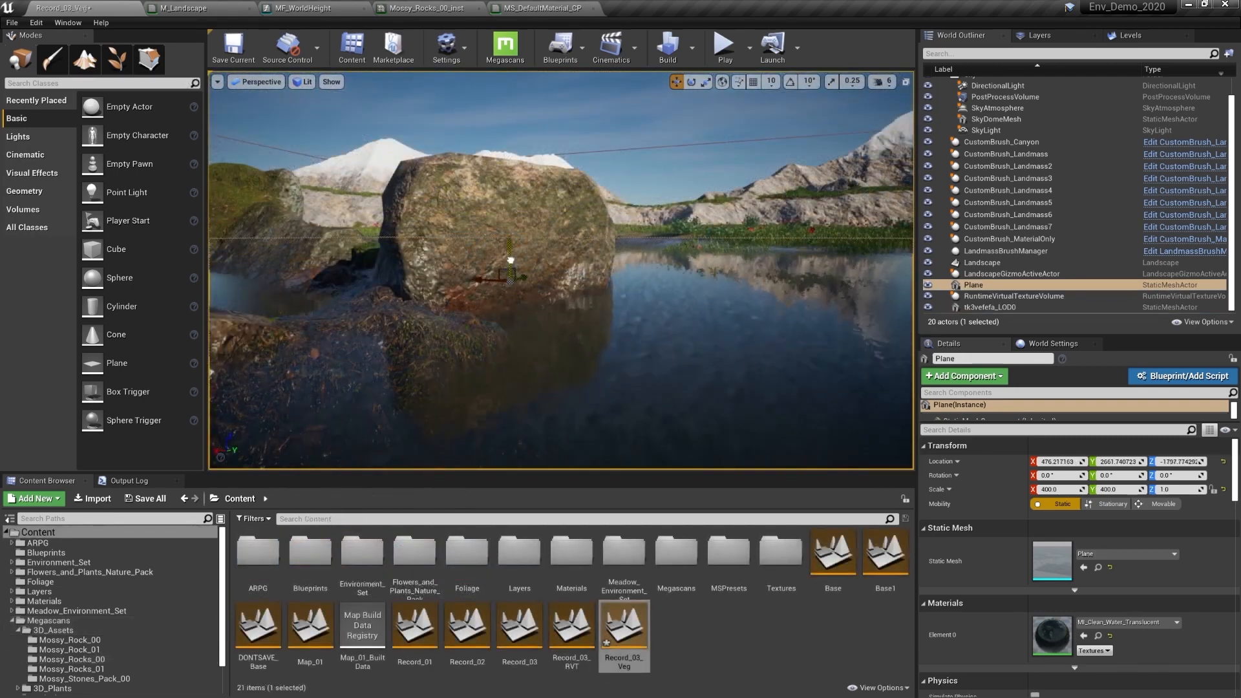
{"action": "mouse_move", "coordinate": [511, 260]}
{"action": "left_mouse_down"}
{"action": "mouse_move", "coordinate": [511, 246]}
{"action": "mouse_move", "coordinate": [513, 338]}
{"action": "mouse_move", "coordinate": [508, 265]}
{"action": "left_mouse_up"}
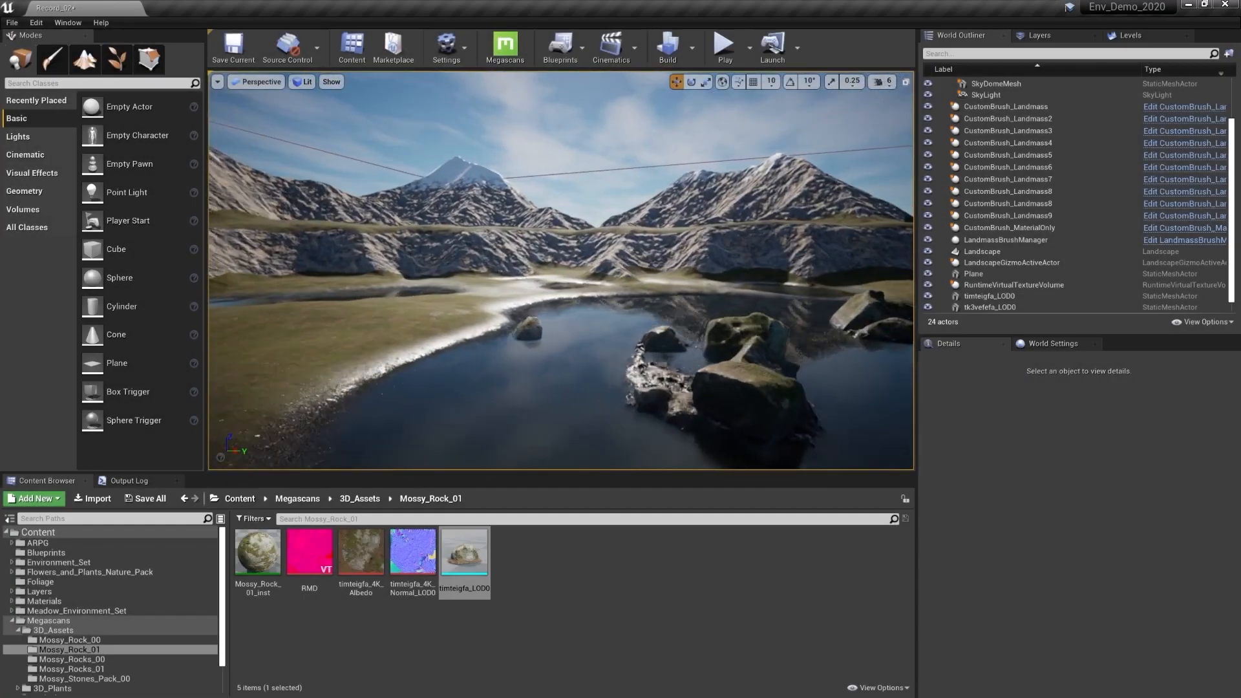
- Enable the Grass show flag so the landscape grass is displayed in the viewport
{"action": "left_click", "coordinate": [331, 81]}
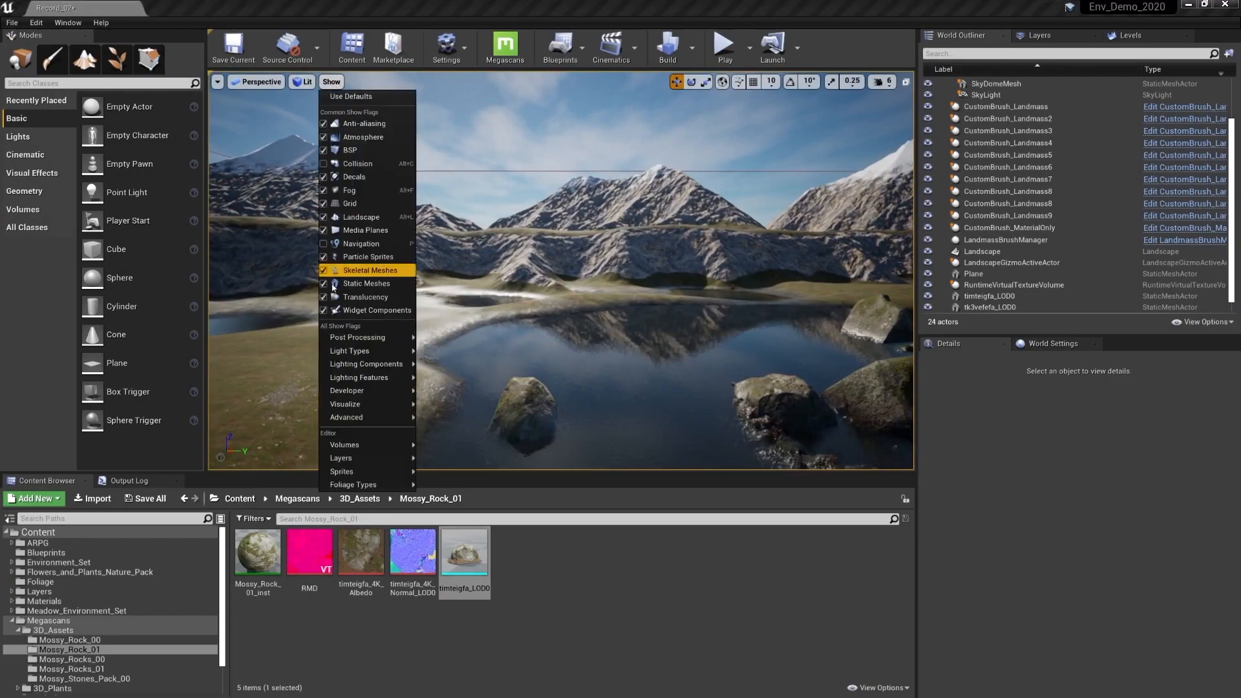
{"action": "mouse_move", "coordinate": [414, 416]}
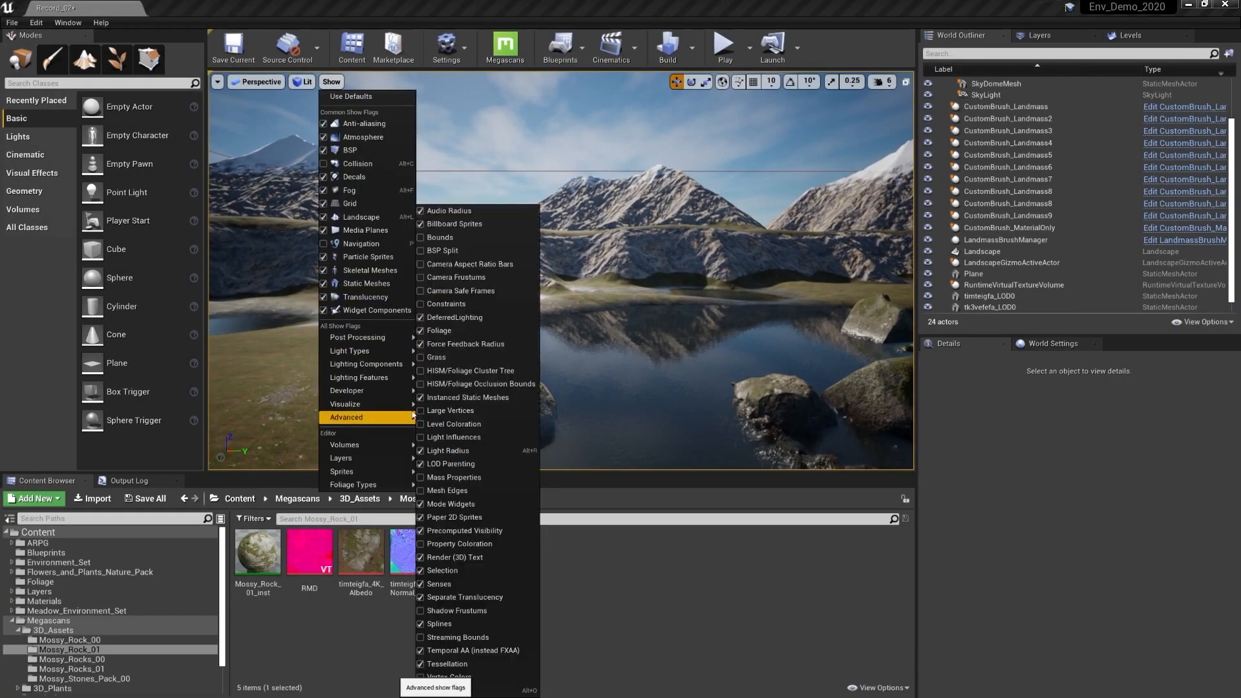
{"action": "left_click", "coordinate": [422, 358]}
- Select the landscape and open its assigned material M_Landscape for editing
{"action": "right_click_drag", "start_coordinate": [561, 270], "coordinate": [708, 200]}
{"action": "left_click", "coordinate": [590, 376]}
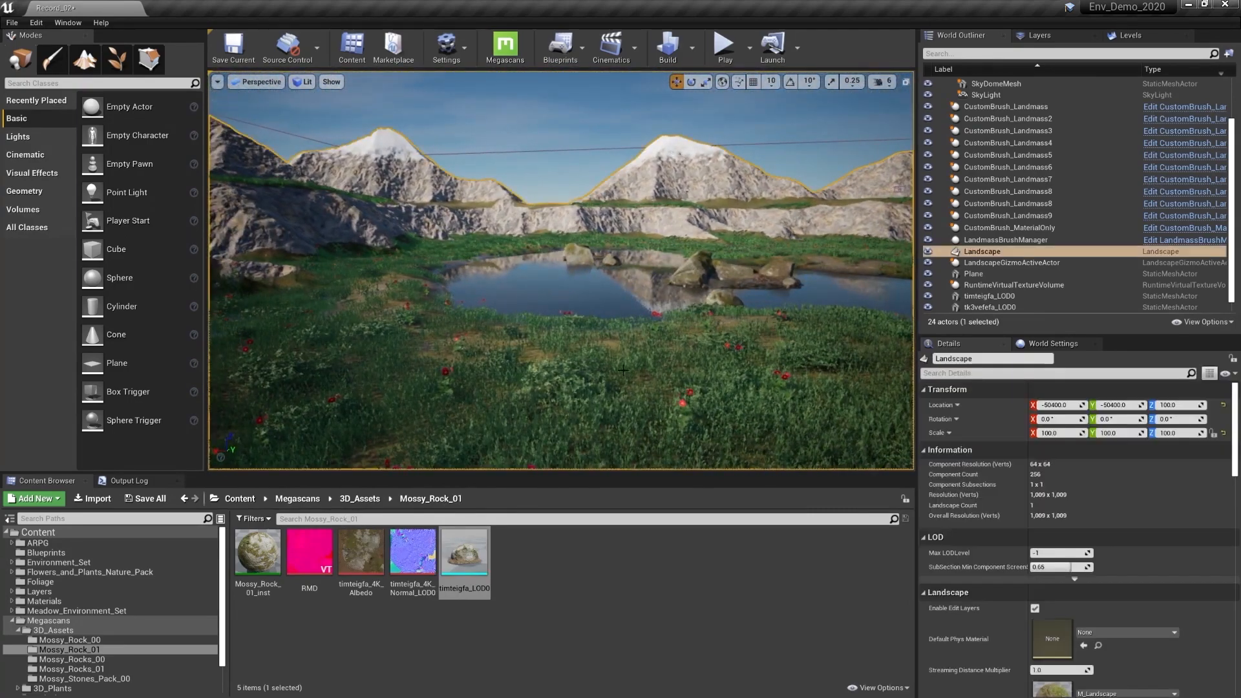
{"action": "scroll", "coordinate": [1101, 582], "scroll_direction": "down", "scroll_amount": 3}
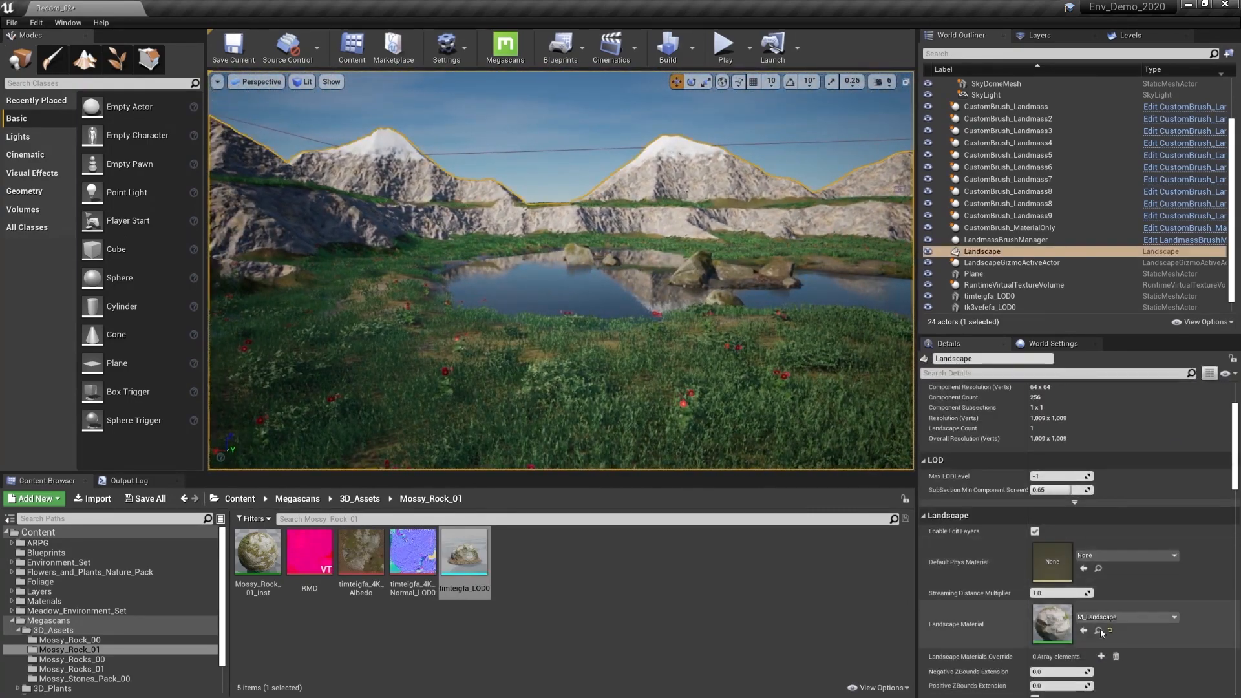
{"action": "double_click", "coordinate": [1051, 624]}
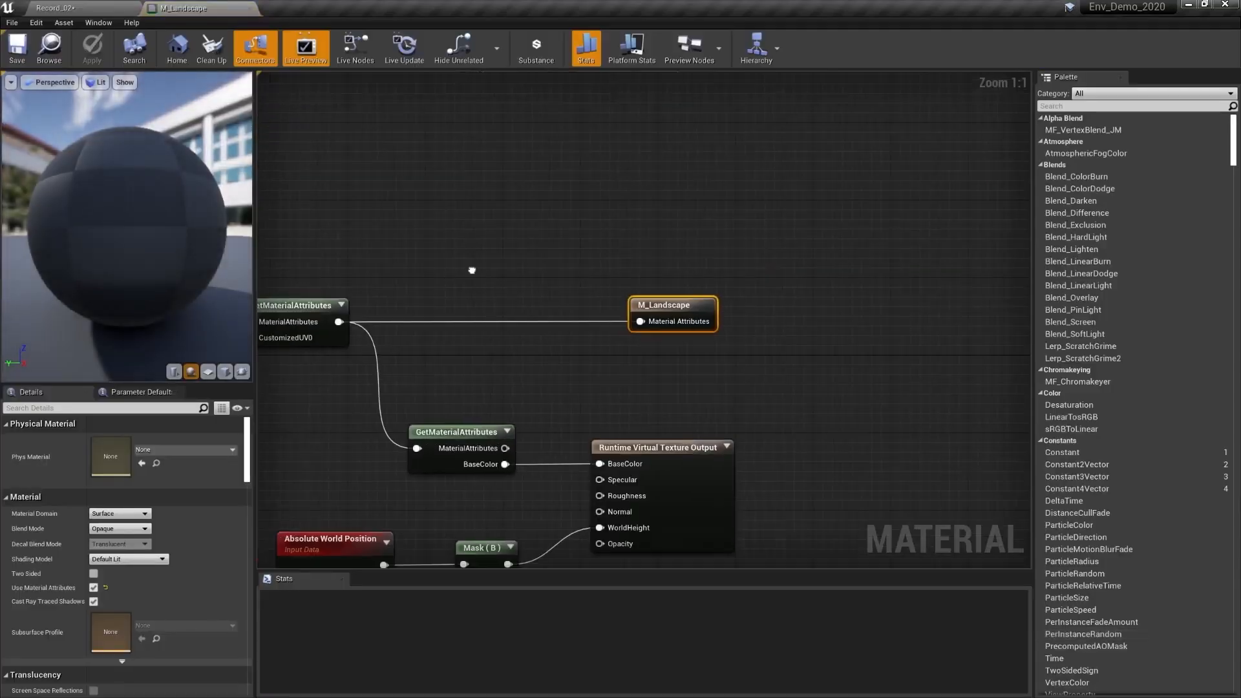
- Locate the Grass group in the material graph and examine its Sample 'Mud', Subtract and Grass switch nodes
{"action": "key", "text": "Home"}
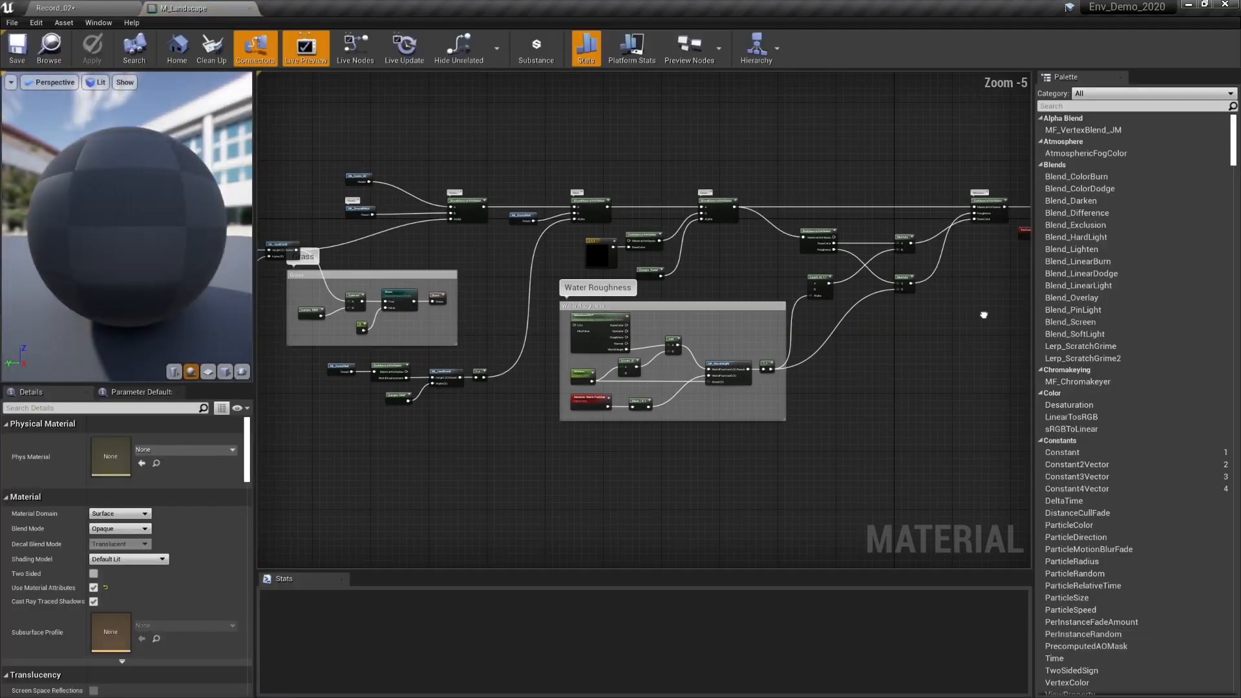
{"action": "scroll", "coordinate": [362, 311], "scroll_direction": "up", "scroll_amount": 5}
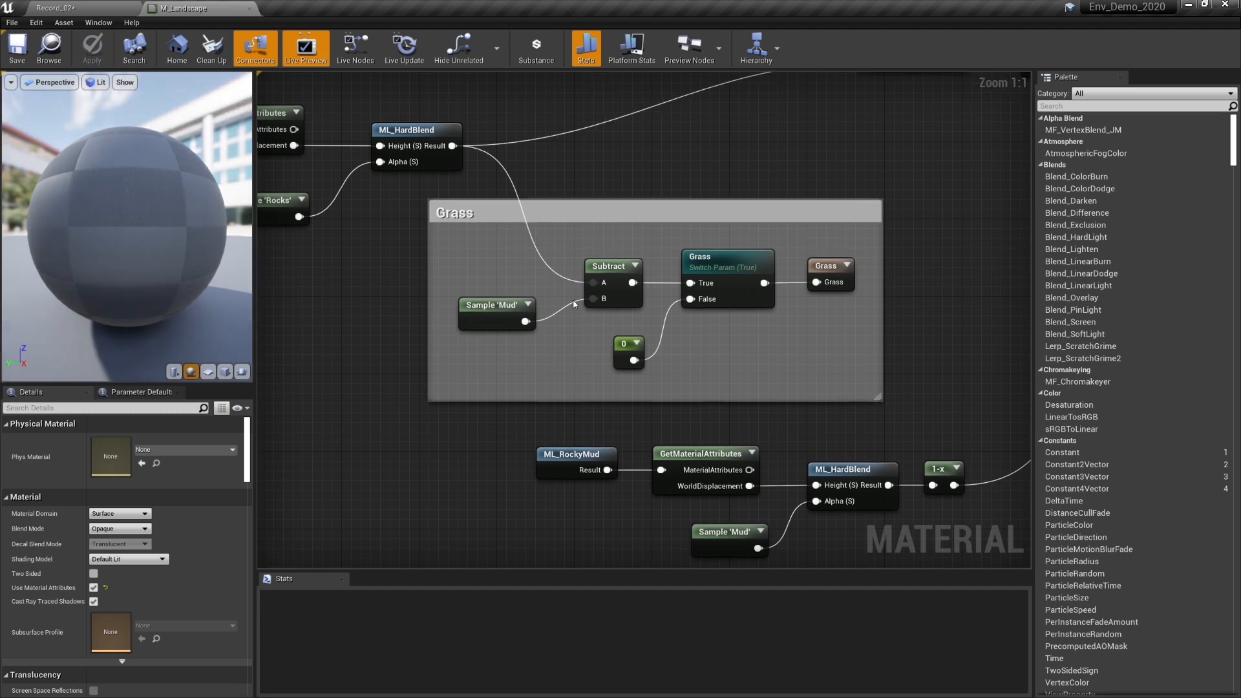
{"action": "right_click_drag", "start_coordinate": [559, 372], "coordinate": [504, 374]}
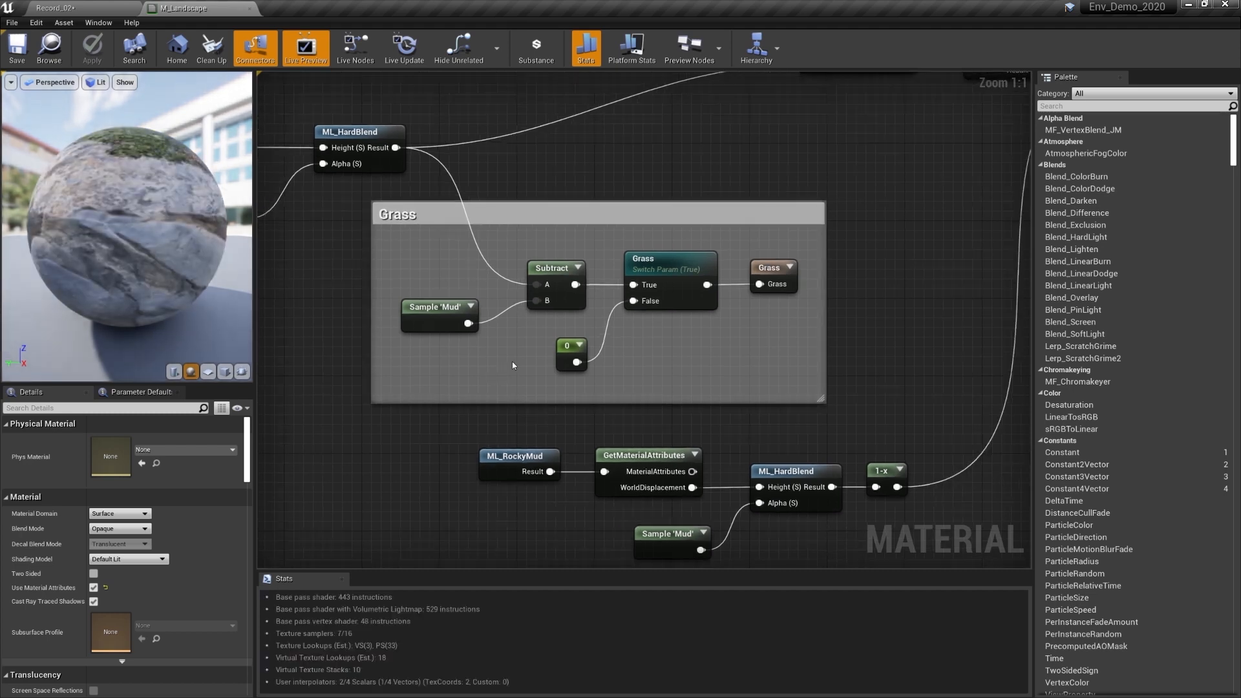
{"action": "right_click_drag", "start_coordinate": [415, 292], "coordinate": [498, 325]}
{"action": "right_click_drag", "start_coordinate": [435, 300], "coordinate": [318, 309]}
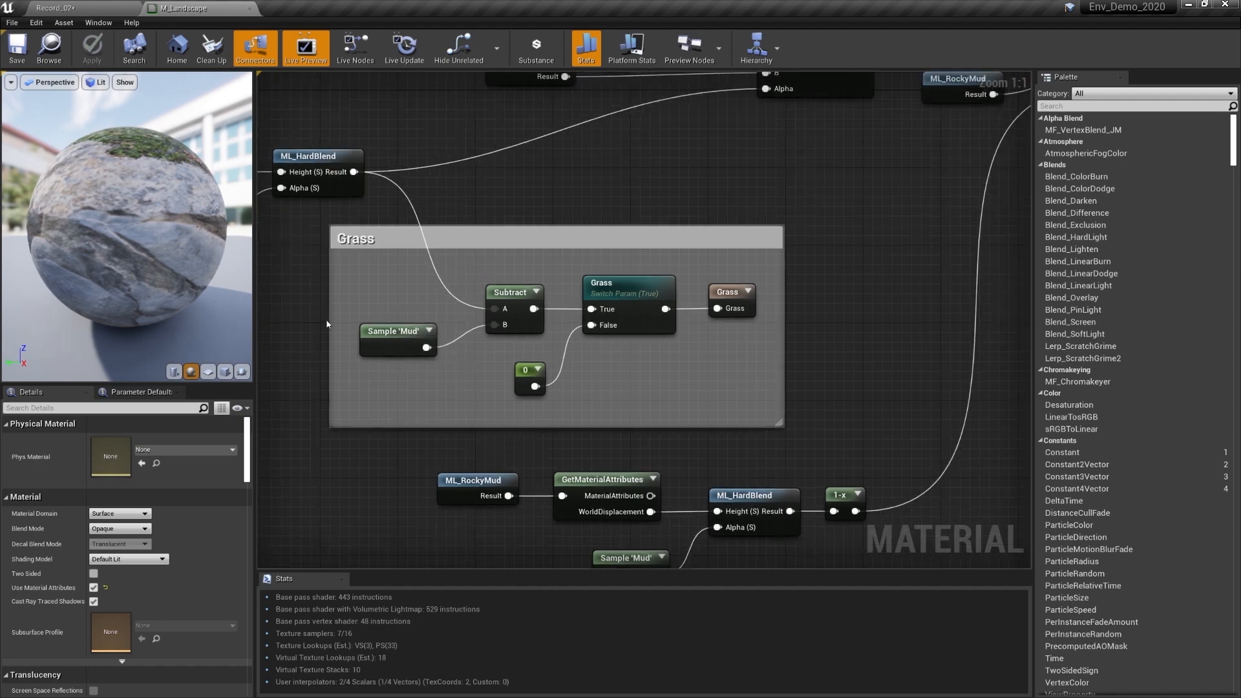
- Open the GrassFoliage asset assigned to the Grass output node and review the settings of its grass varieties
{"action": "left_click", "coordinate": [723, 288]}
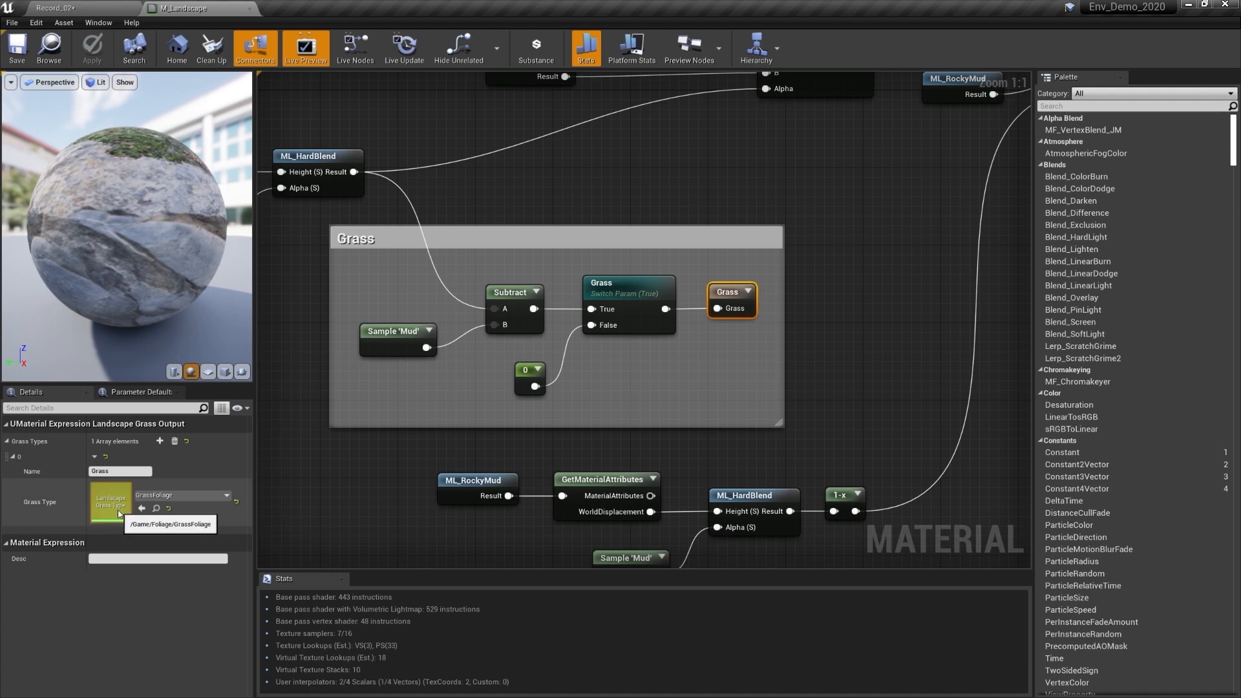
{"action": "left_click", "coordinate": [156, 508]}
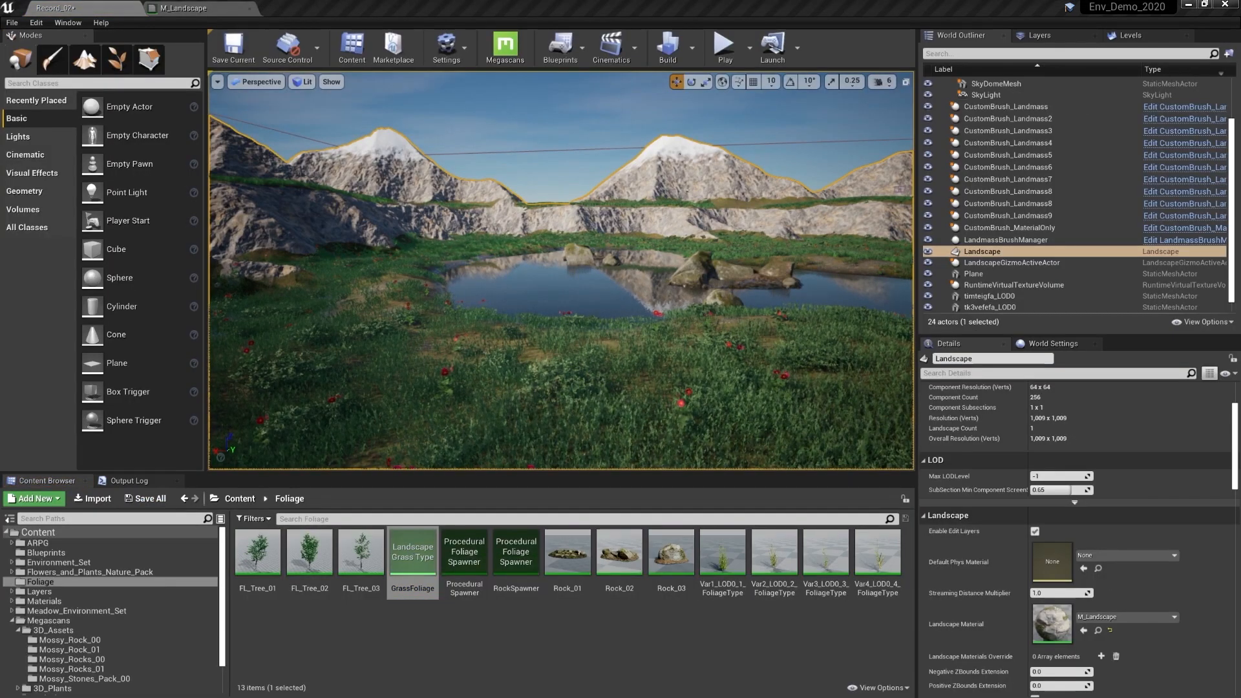
{"action": "double_click", "coordinate": [413, 556]}
{"action": "left_click_drag", "start_coordinate": [751, 51], "coordinate": [930, 63]}
{"action": "left_click_drag", "start_coordinate": [1159, 265], "coordinate": [1193, 518]}
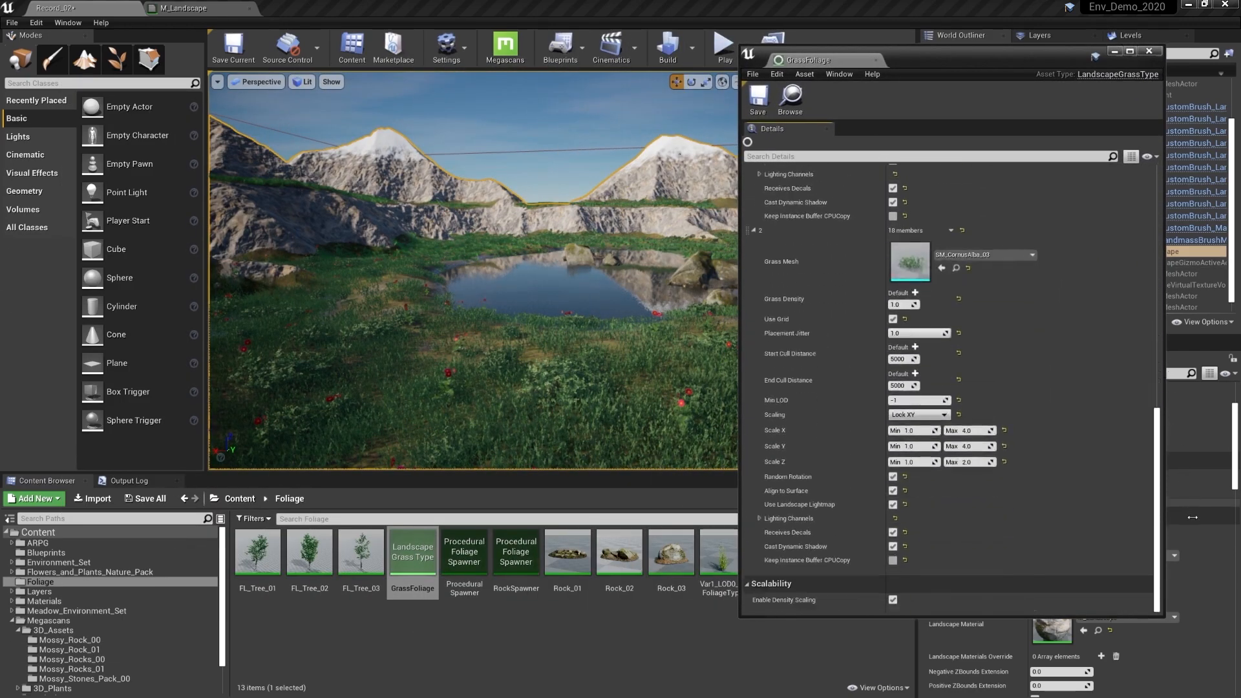
{"action": "left_click_drag", "start_coordinate": [1156, 463], "coordinate": [1157, 221]}
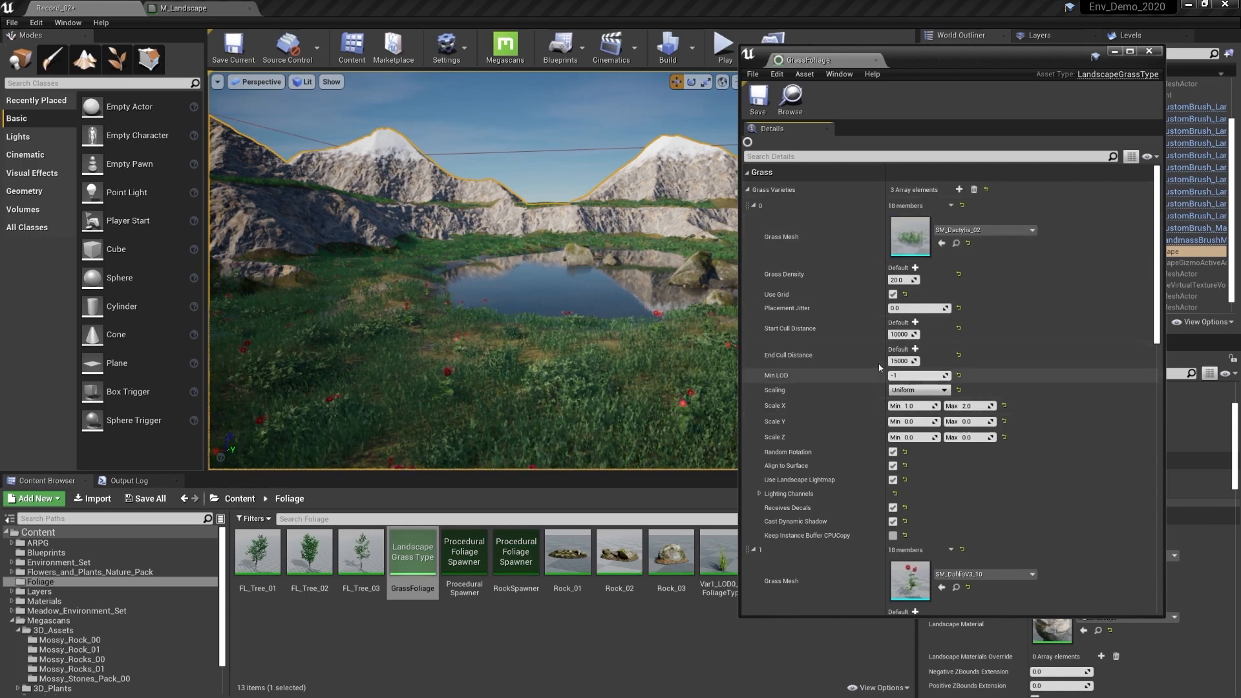
{"action": "left_click", "coordinate": [1149, 53]}
- Lower and shift the near-shore spline point of the lake brush CustomBrush_Landmass9 to reshape the shoreline
{"action": "right_click_drag", "start_coordinate": [560, 270], "coordinate": [453, 285]}
{"action": "right_click_drag", "start_coordinate": [305, 465], "coordinate": [299, 465]}
{"action": "right_click_drag", "start_coordinate": [572, 354], "coordinate": [498, 414]}
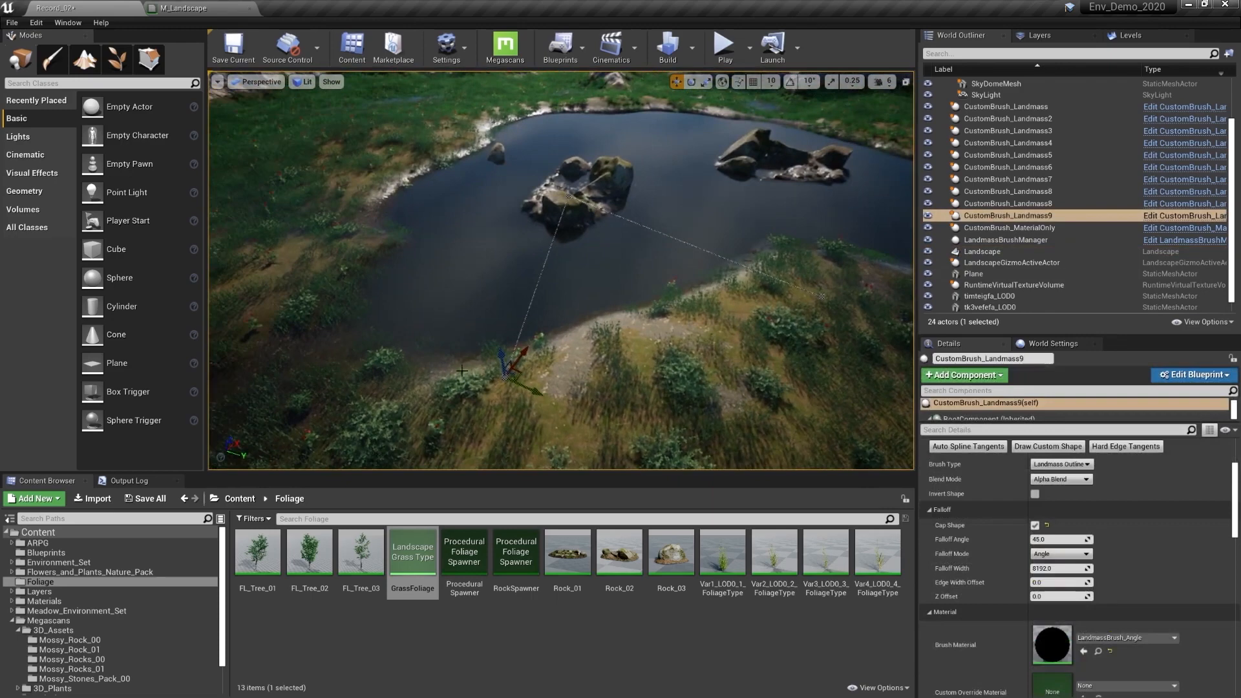
{"action": "left_click_drag", "start_coordinate": [507, 340], "coordinate": [505, 355]}
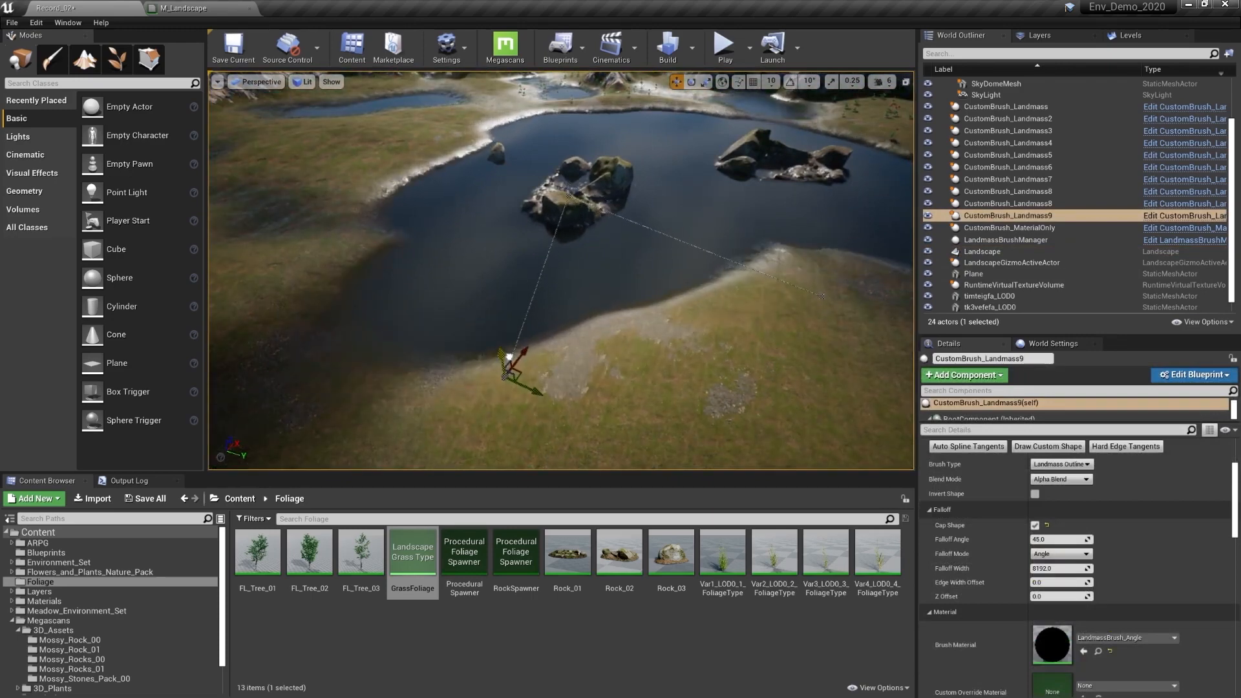
{"action": "mouse_move", "coordinate": [509, 375]}
{"action": "left_mouse_down"}
{"action": "mouse_move", "coordinate": [514, 359]}
{"action": "mouse_move", "coordinate": [516, 375]}
{"action": "left_mouse_up"}
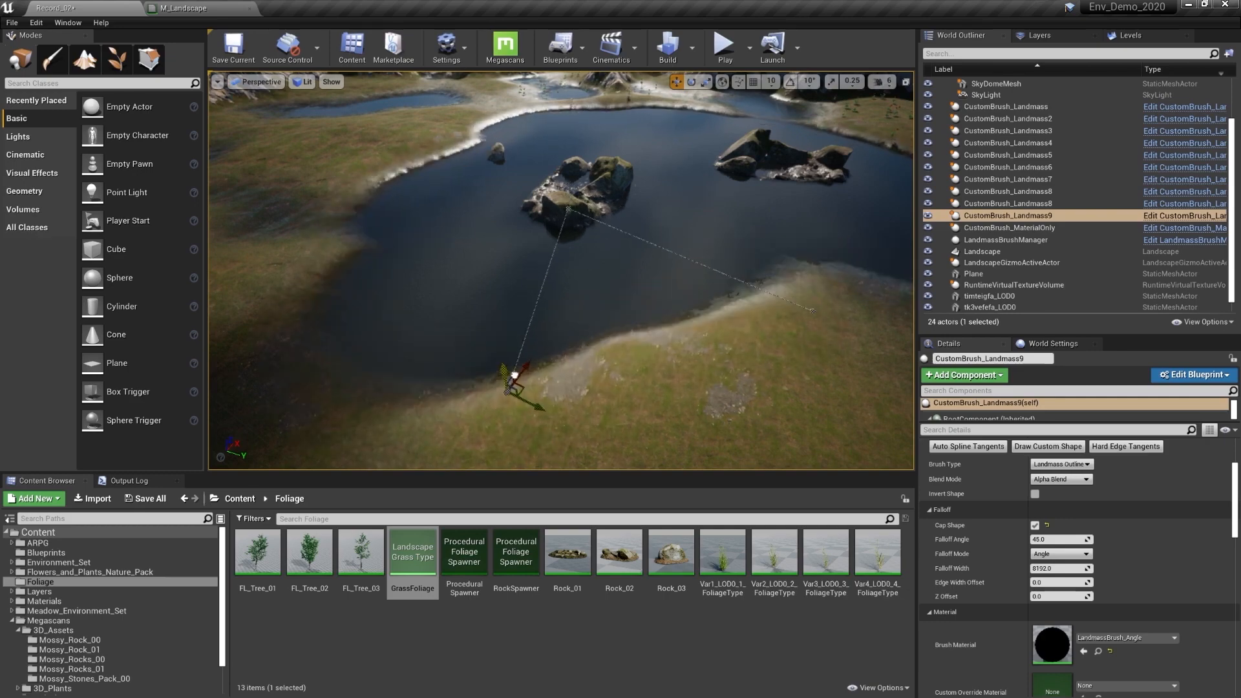
- Set the Edge Offset of the lake brush's Mud paint layer to 5000 and inspect the widened shore
{"action": "mouse_move", "coordinate": [515, 373]}
{"action": "right_mouse_down"}
{"action": "mouse_move", "coordinate": [549, 349]}
{"action": "mouse_move", "coordinate": [586, 379]}
{"action": "mouse_move", "coordinate": [647, 365]}
{"action": "mouse_move", "coordinate": [678, 321]}
{"action": "right_mouse_up"}
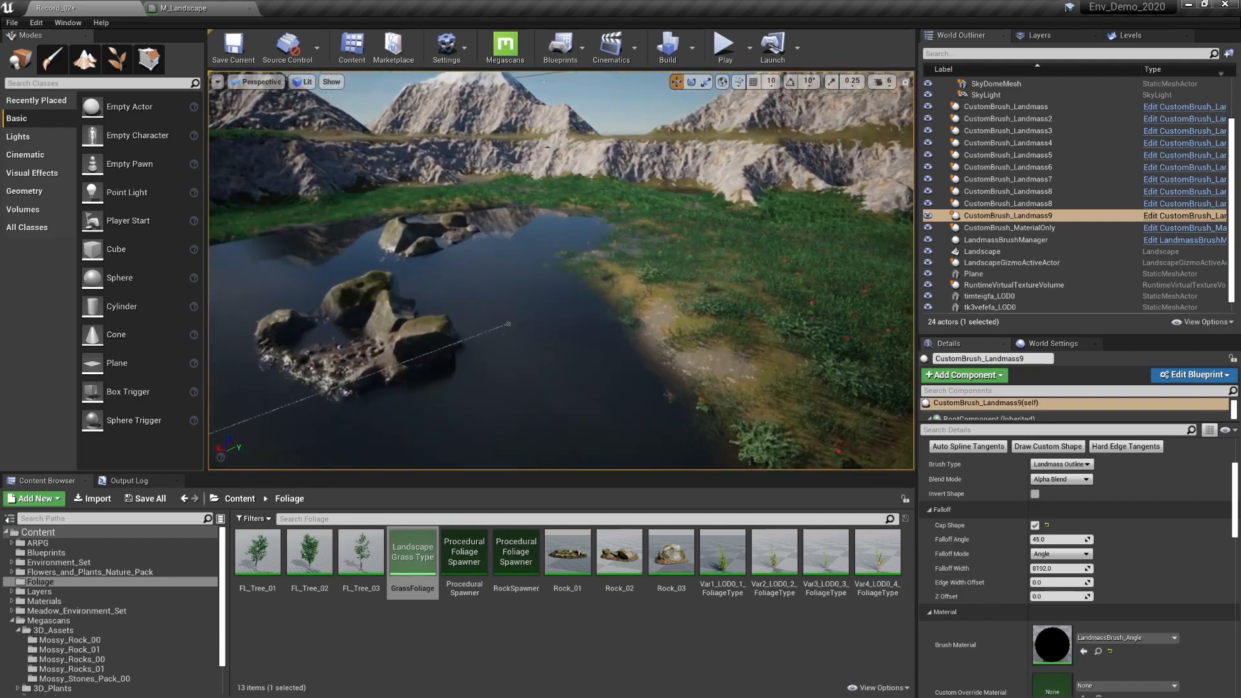
{"action": "scroll", "coordinate": [1152, 586], "scroll_direction": "down", "scroll_amount": 3}
{"action": "scroll", "coordinate": [1152, 586], "scroll_direction": "down", "scroll_amount": 3}
{"action": "left_click", "coordinate": [1055, 627]}
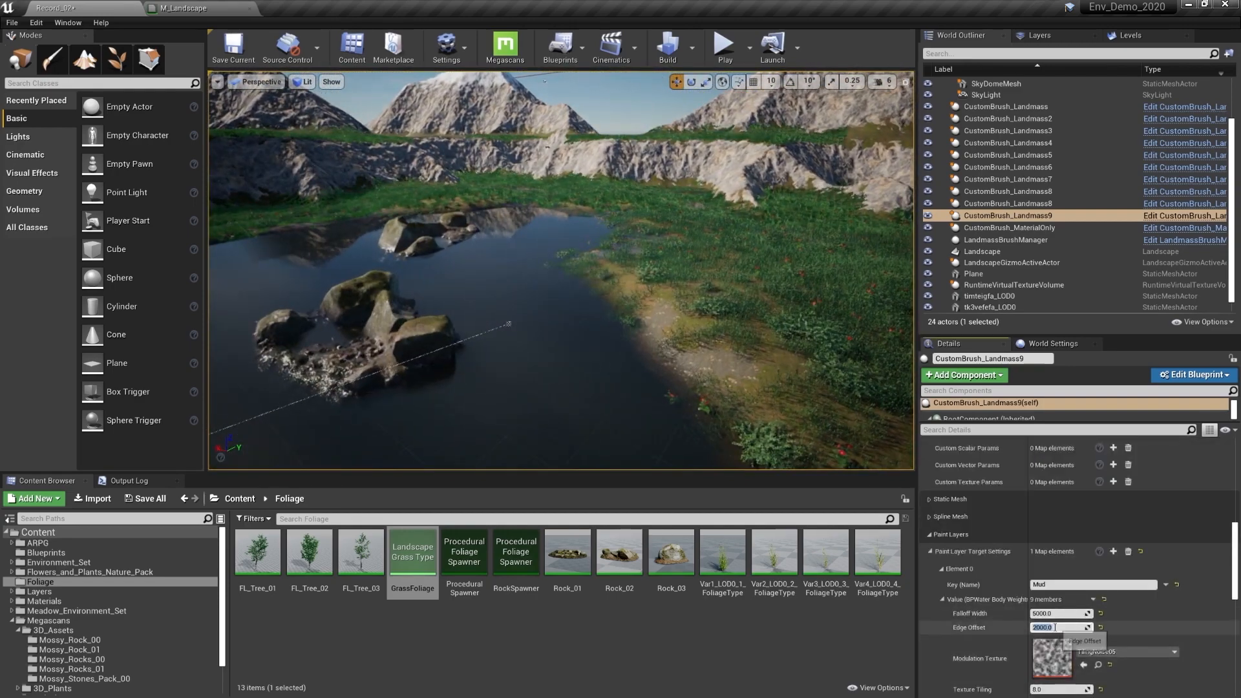
{"action": "type", "text": "5000"}
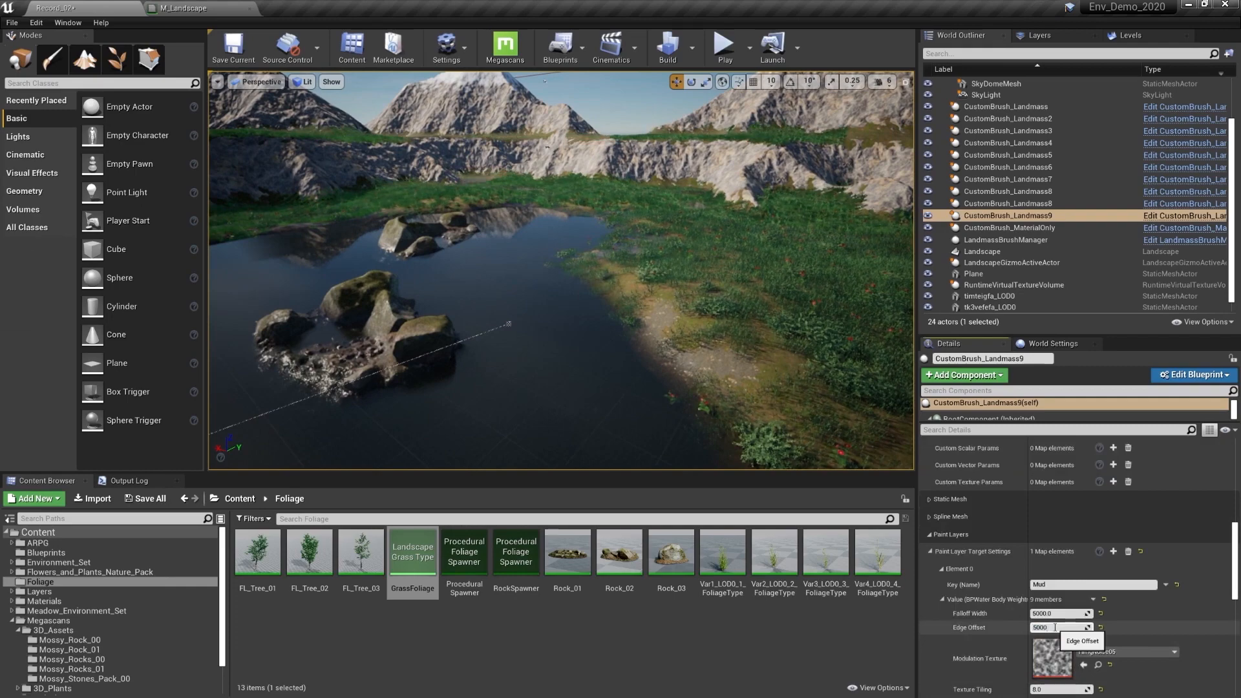
{"action": "key", "text": "Return"}
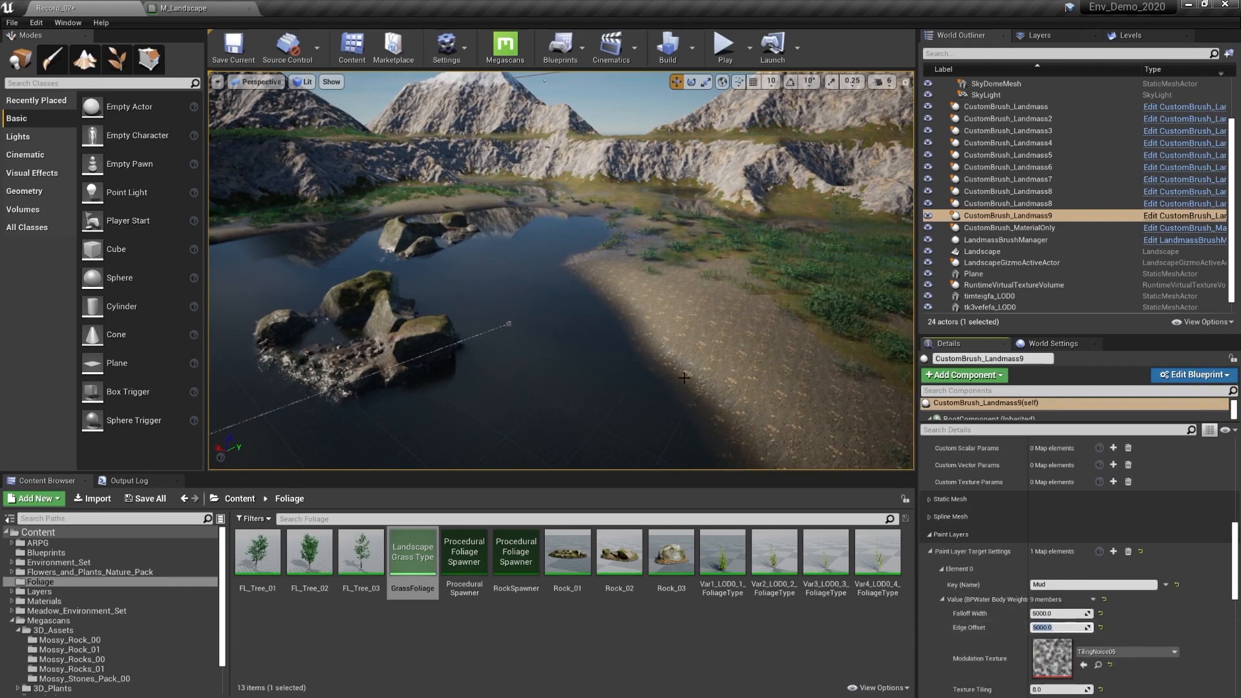
{"action": "key", "text": "w"}
{"action": "right_click_drag", "start_coordinate": [561, 270], "coordinate": [621, 239]}
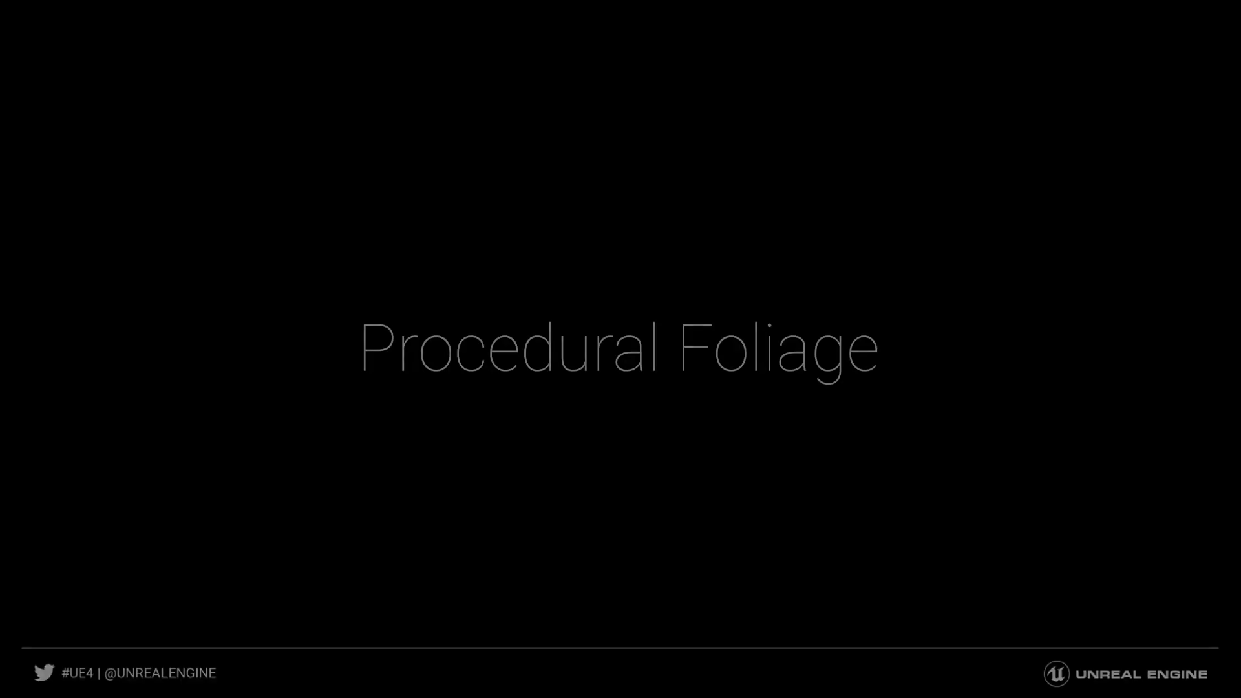
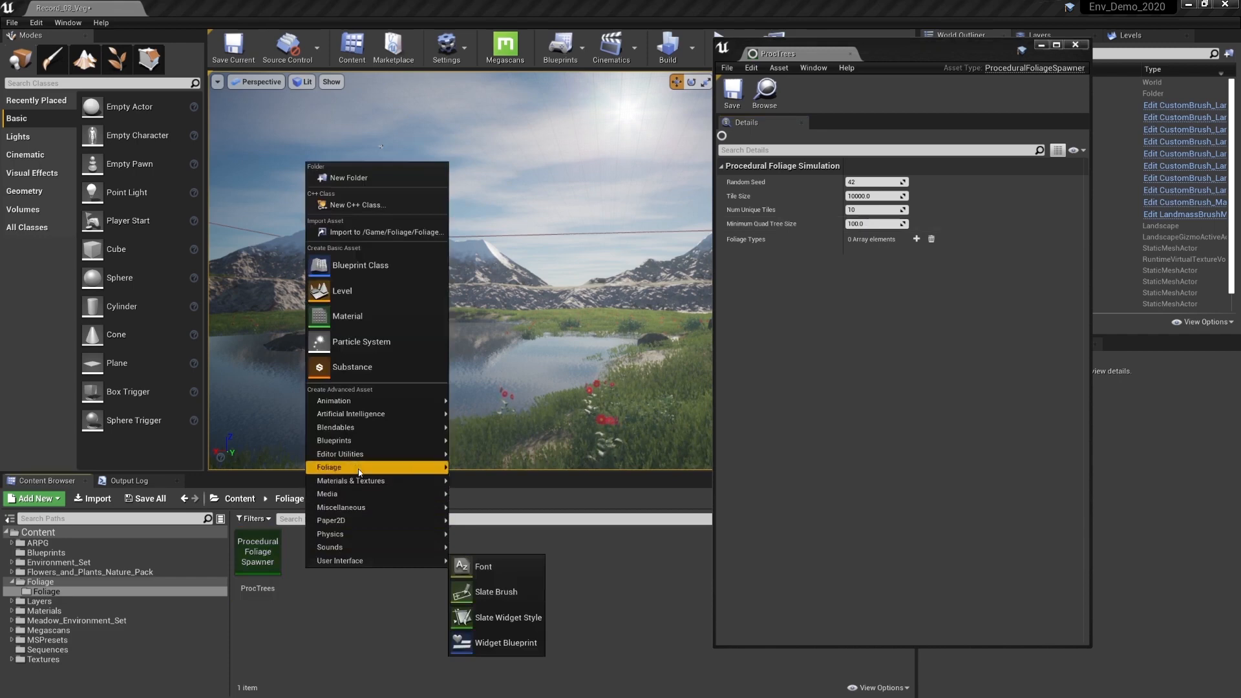
- Create a Static Mesh Foliage asset named Tree02 beside ProcTrees and open it for editing
{"action": "mouse_move", "coordinate": [358, 469]}
{"action": "left_click", "coordinate": [508, 549]}
{"action": "type", "text": "Tree02"}
{"action": "key", "text": "Return"}
{"action": "double_click", "coordinate": [322, 564]}
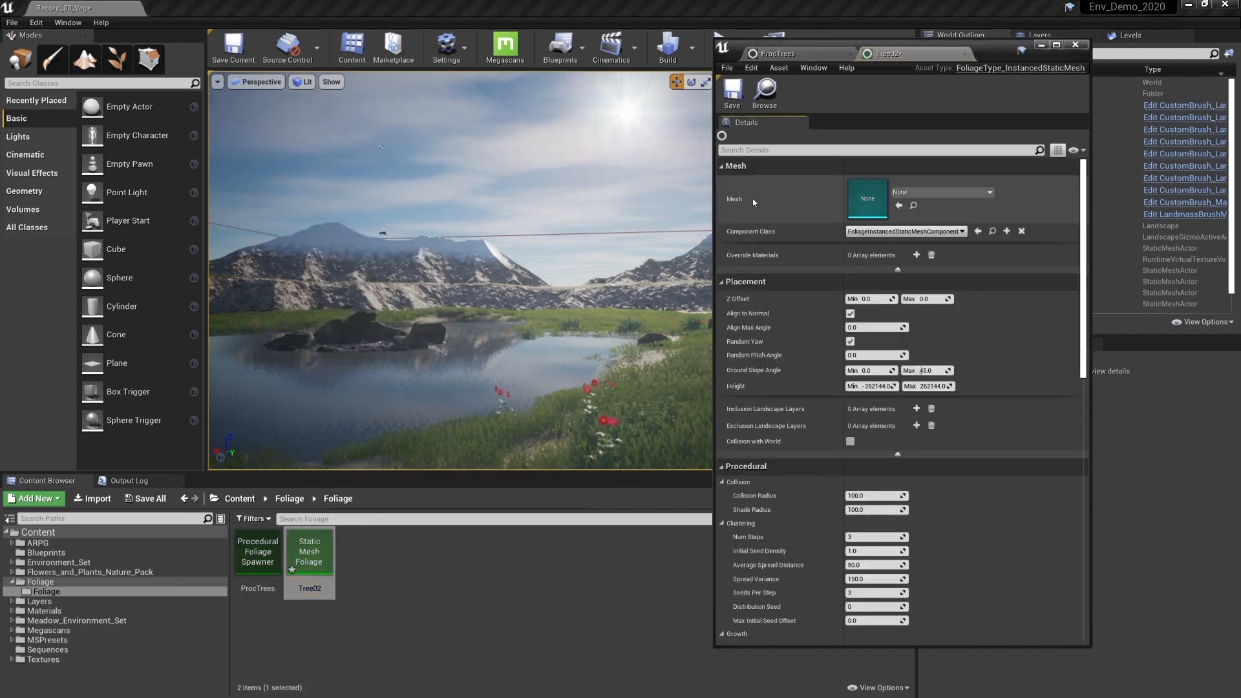
- Assign the SM_Poplar_tree_06_Optimised mesh to Tree02, save the foliage type and close its editor
{"action": "left_click", "coordinate": [941, 192]}
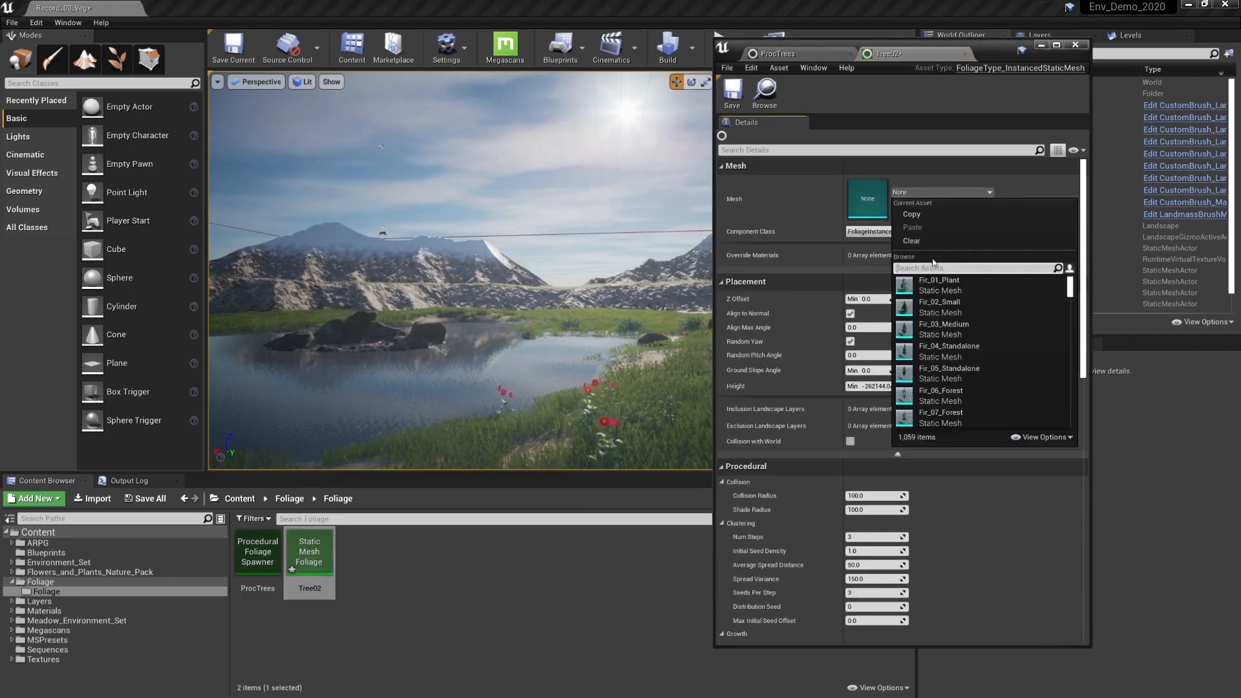
{"action": "type", "text": "tree_06"}
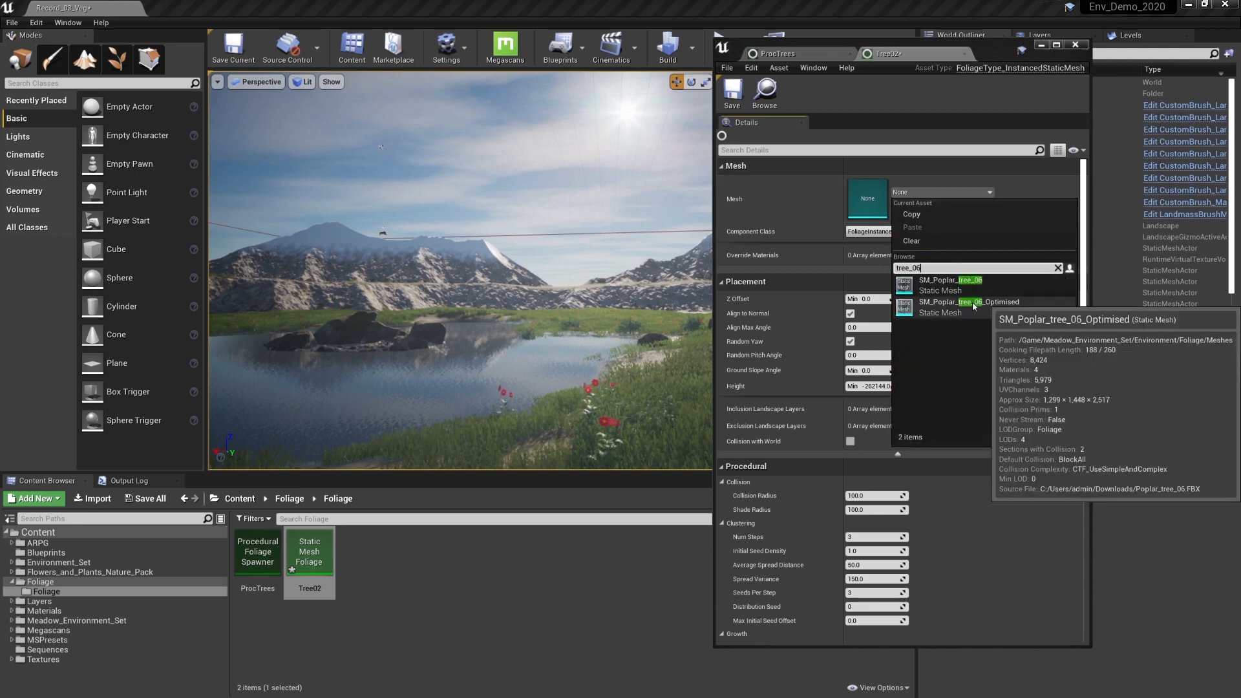
{"action": "left_click", "coordinate": [973, 307]}
{"action": "left_click", "coordinate": [732, 91]}
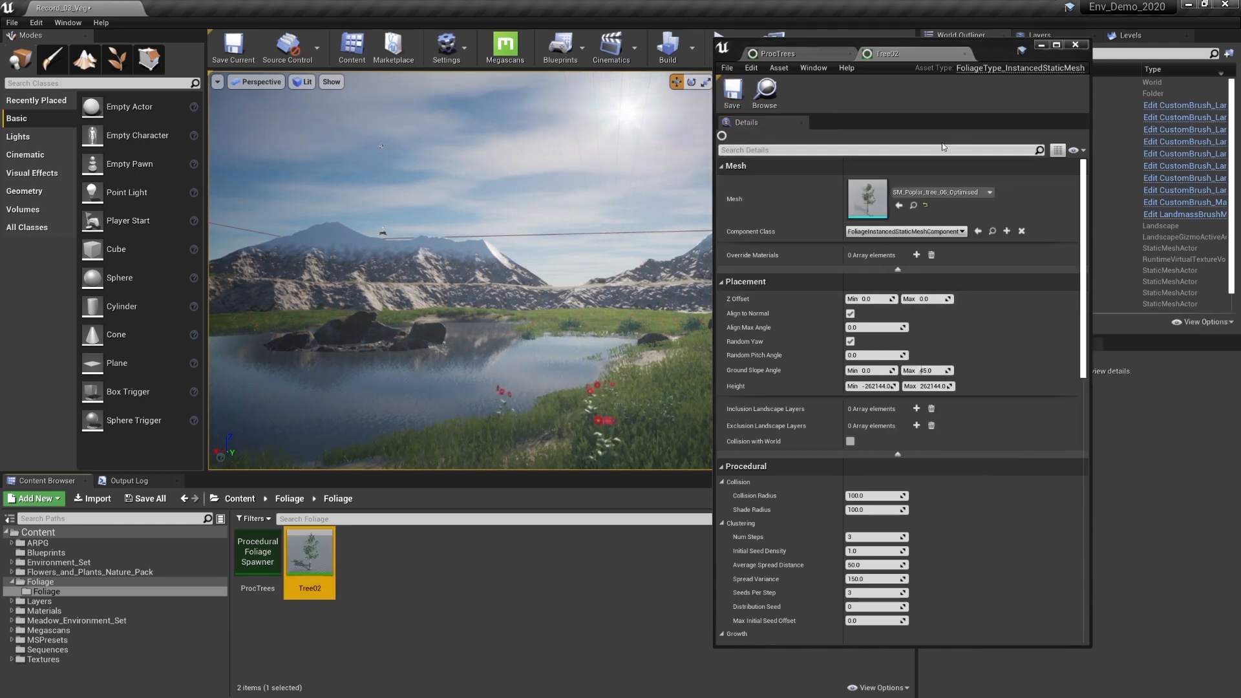
{"action": "left_click", "coordinate": [1075, 45]}
- Place the ProcTrees procedural foliage spawner in the level and reset its location to the world origin
{"action": "left_click_drag", "start_coordinate": [258, 553], "coordinate": [474, 386]}
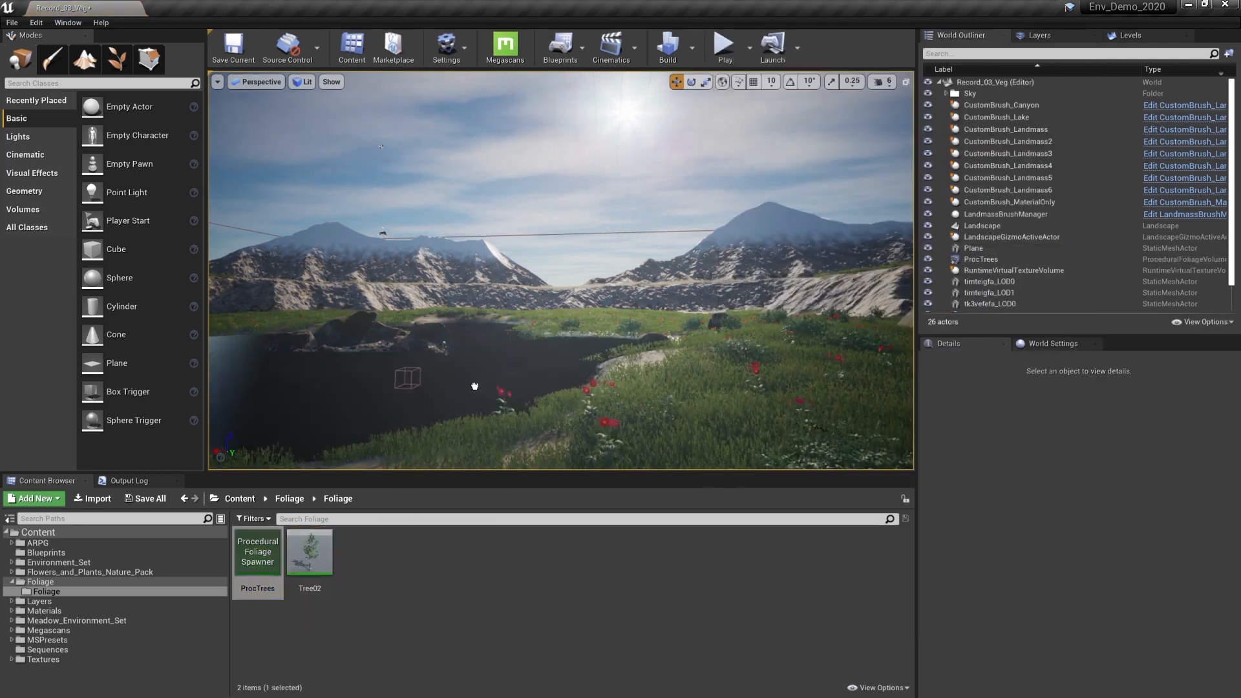
{"action": "left_click_drag", "start_coordinate": [637, 376], "coordinate": [624, 363]}
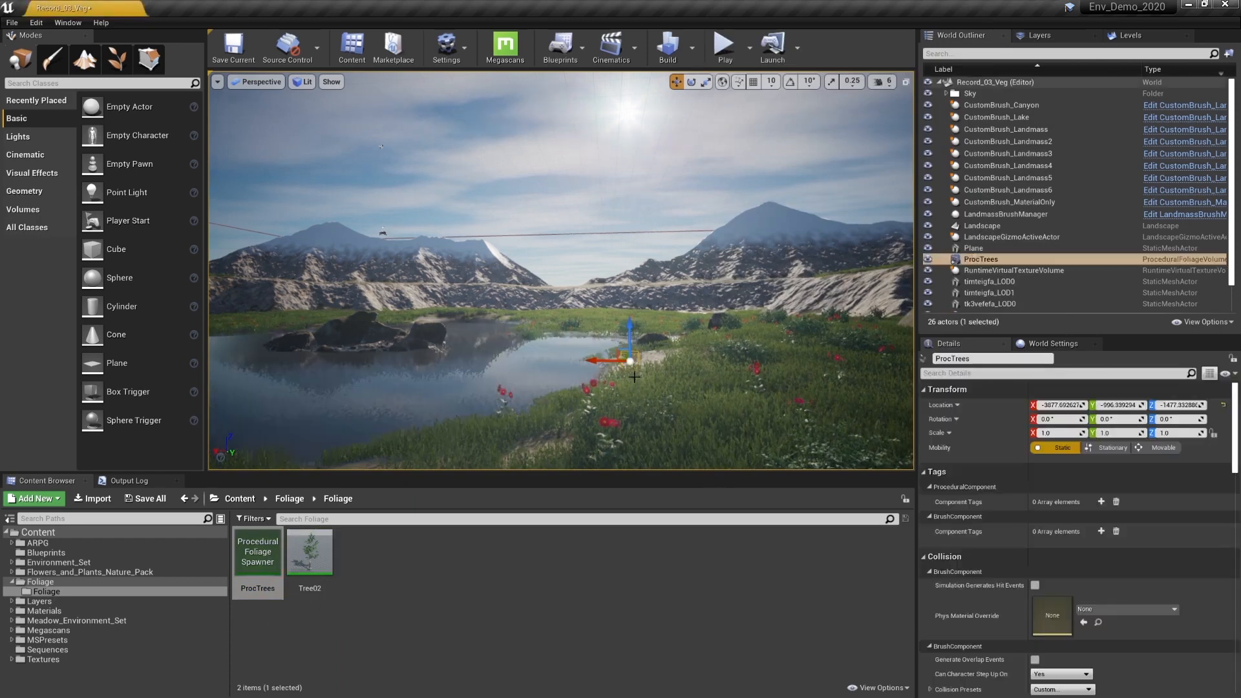
{"action": "left_click", "coordinate": [1222, 405]}
- Scale the ProcTrees volume to 500 on X, 500 on Y and 100 on Z
{"action": "left_click", "coordinate": [1054, 434]}
{"action": "type", "text": "500"}
{"action": "left_click", "coordinate": [1116, 434]}
{"action": "type", "text": "500"}
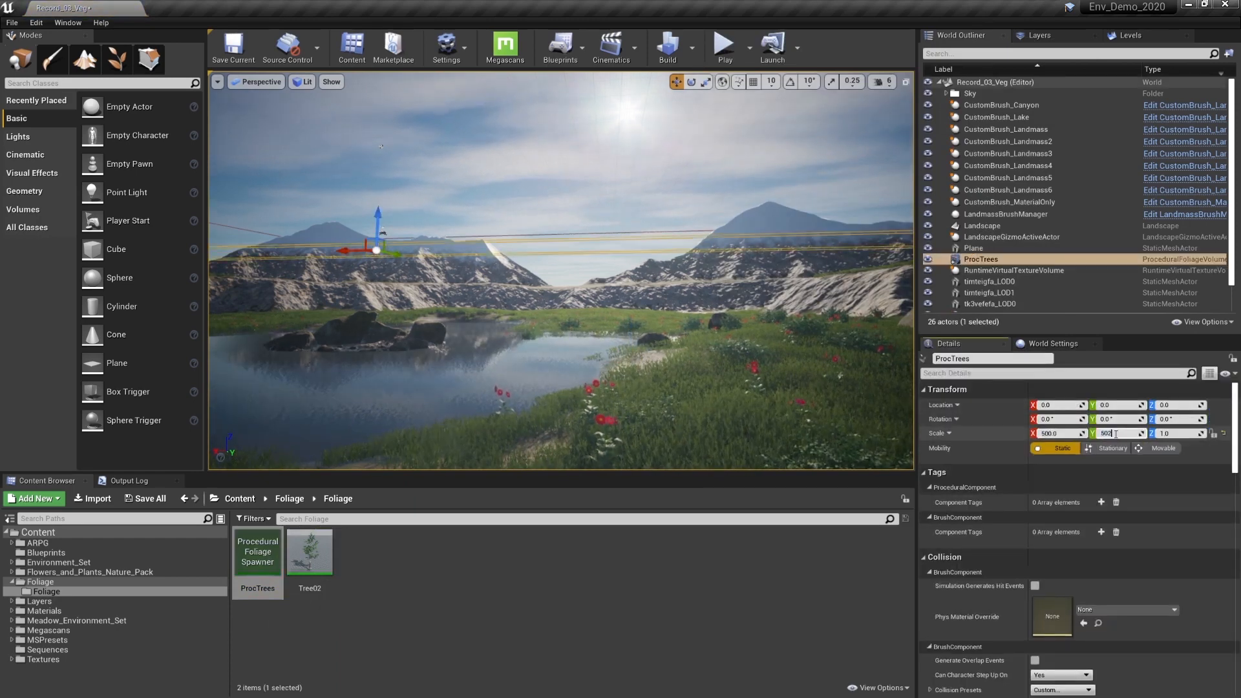
{"action": "left_click", "coordinate": [1181, 433]}
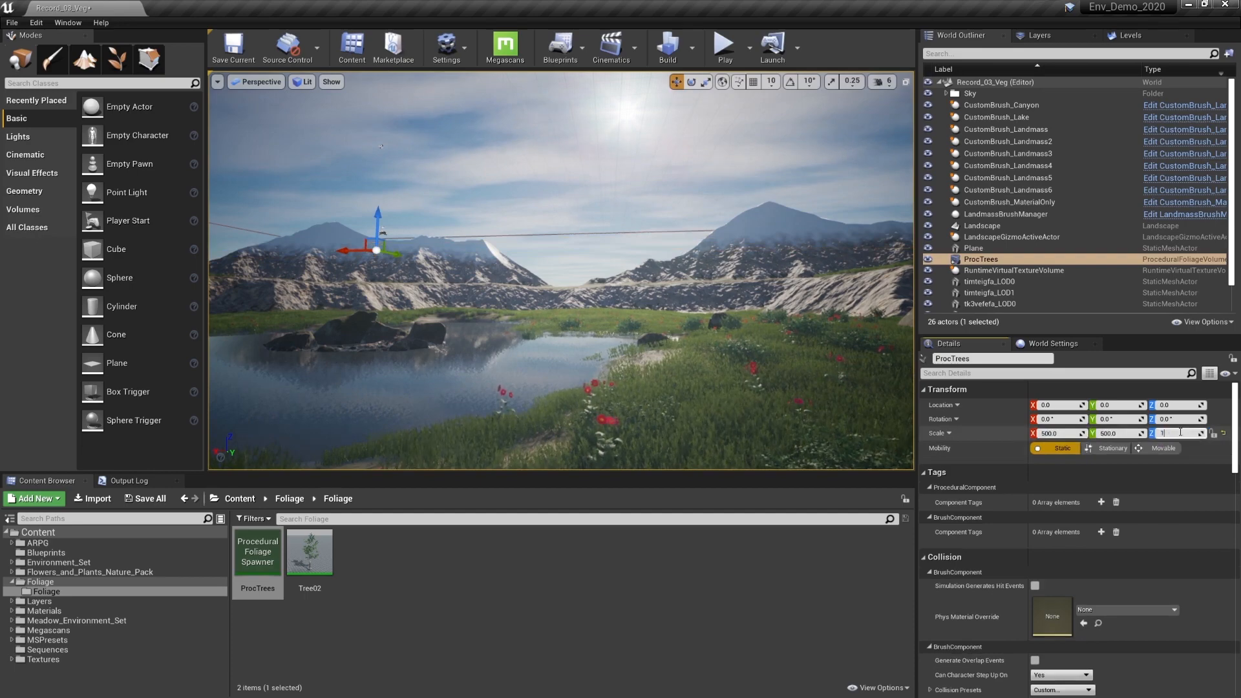
{"action": "key", "text": "Return"}
- Frame the ProcTrees volume to check that it covers the whole landscape, and save the level
{"action": "key", "text": "f"}
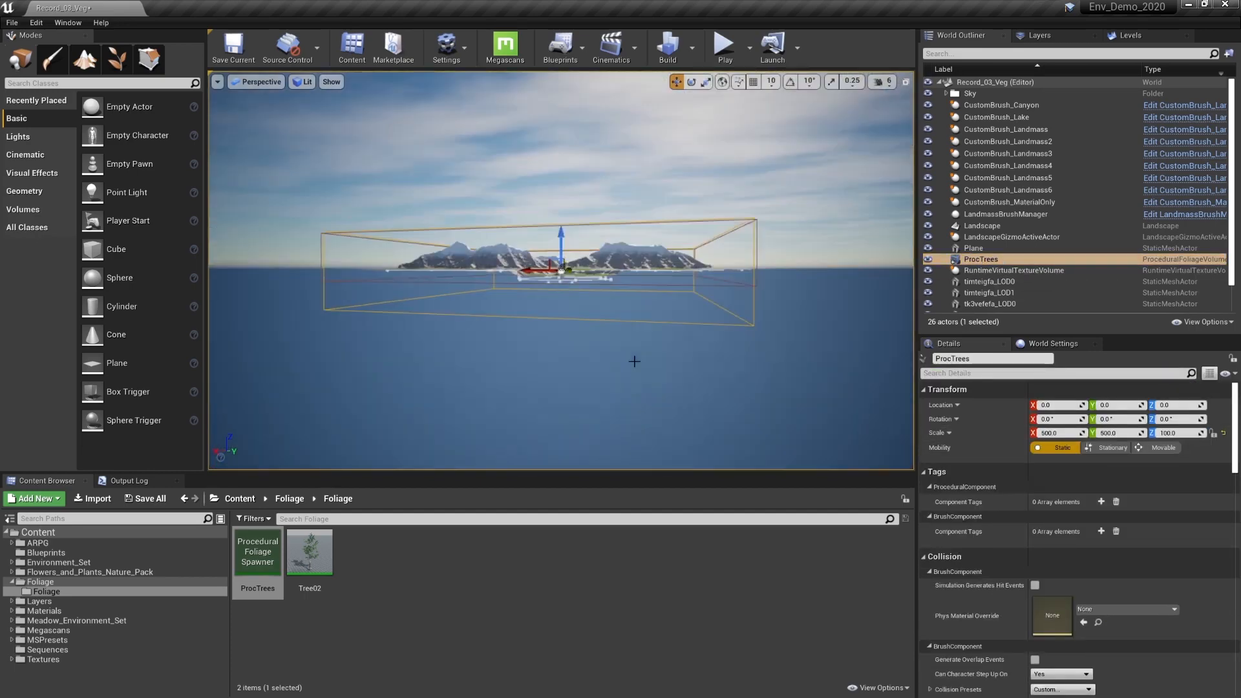
{"action": "left_click_drag", "start_coordinate": [607, 244], "coordinate": [606, 245], "text": "alt"}
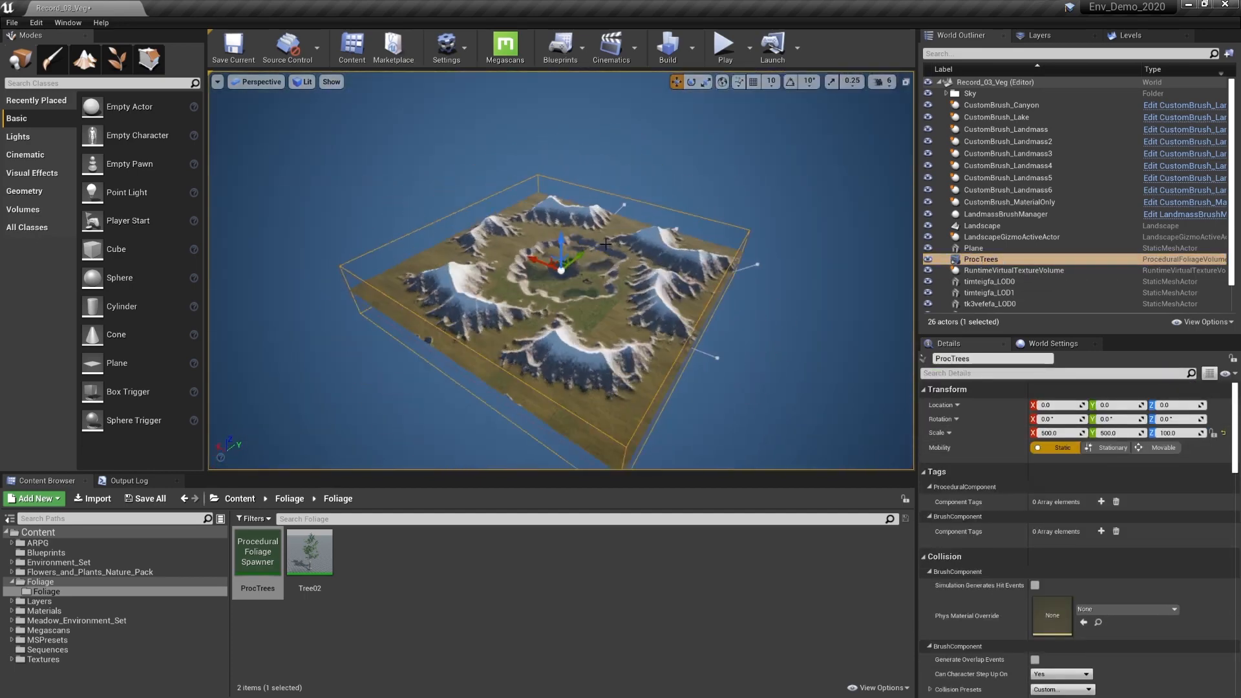
{"action": "key", "text": "ctrl+s"}
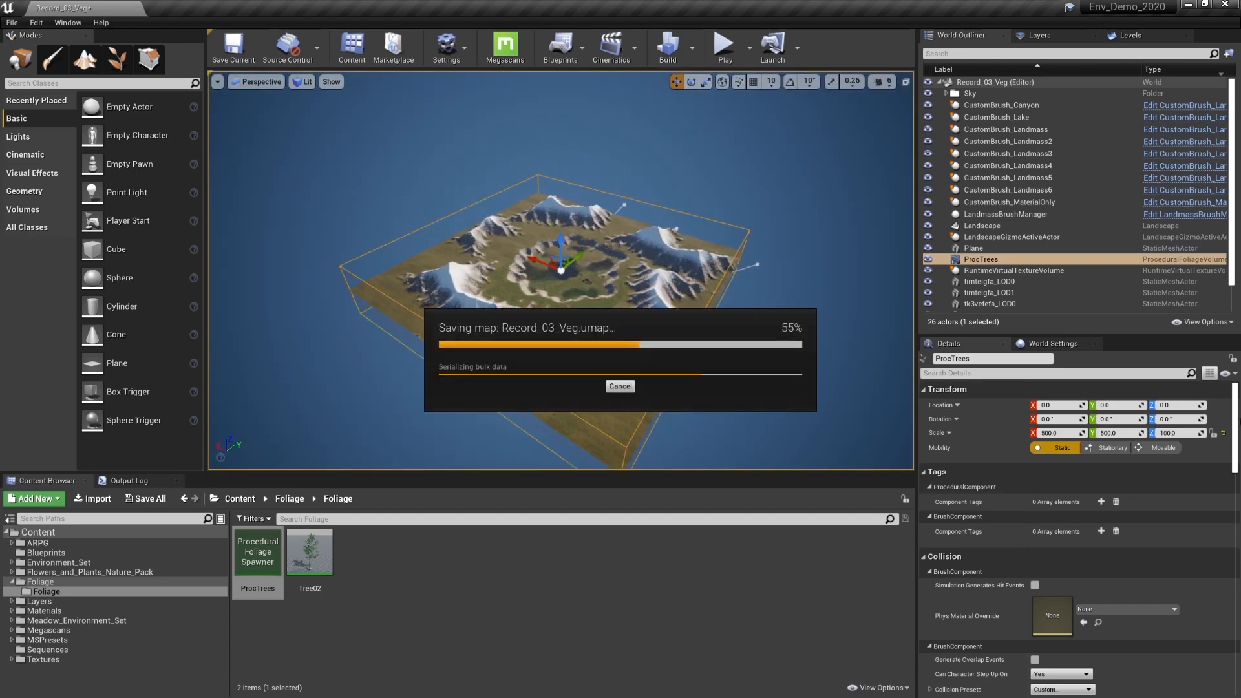
- Add Tree02 to the foliage types of the ProcTrees spawner, close its editor and resimulate the procedural foliage volume
{"action": "double_click", "coordinate": [257, 566]}
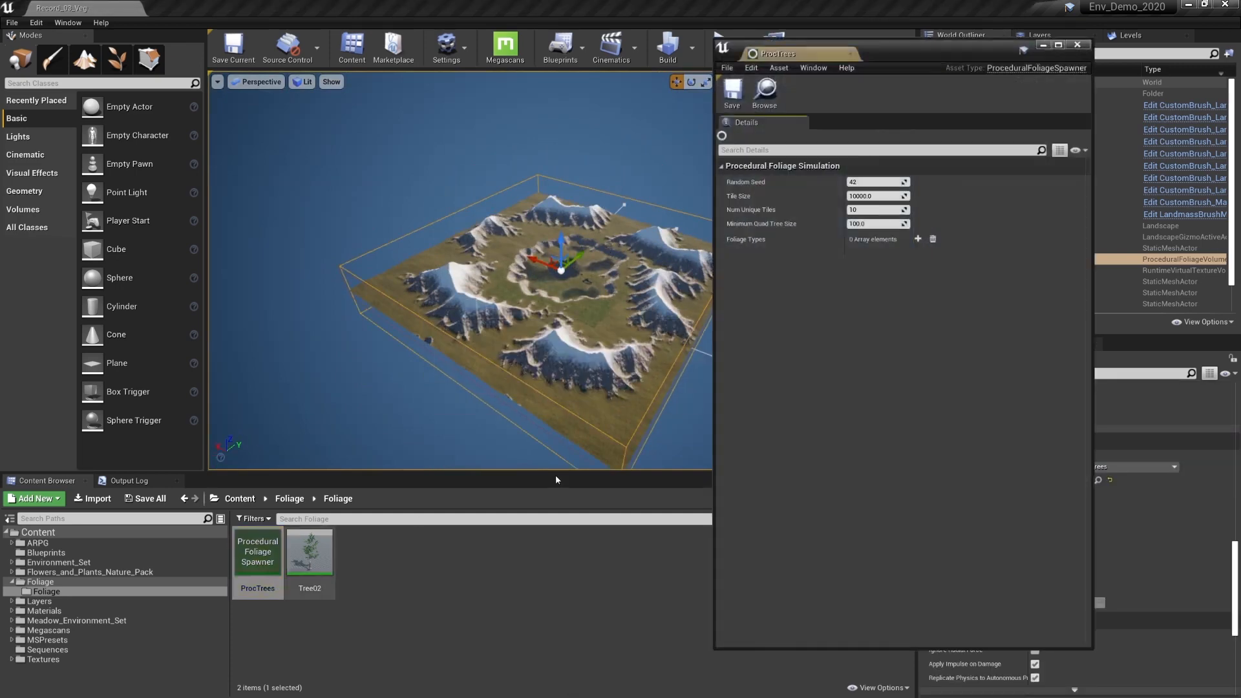
{"action": "left_click", "coordinate": [918, 239]}
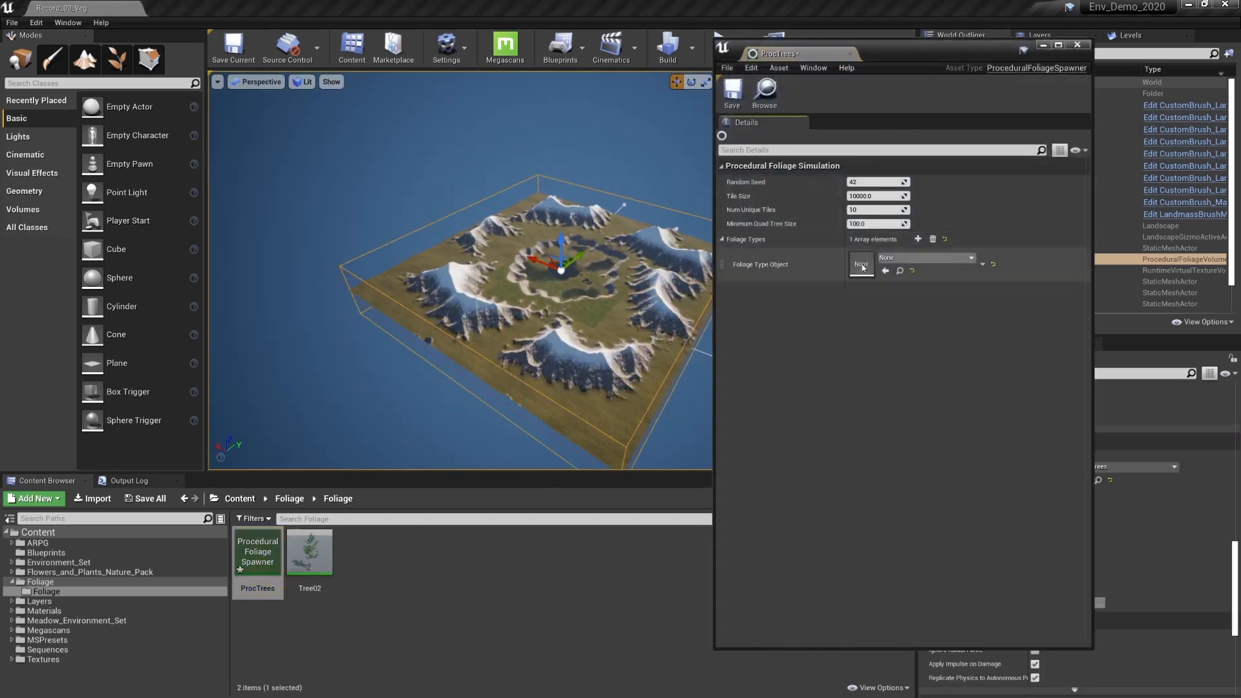
{"action": "left_click_drag", "start_coordinate": [309, 554], "coordinate": [862, 267]}
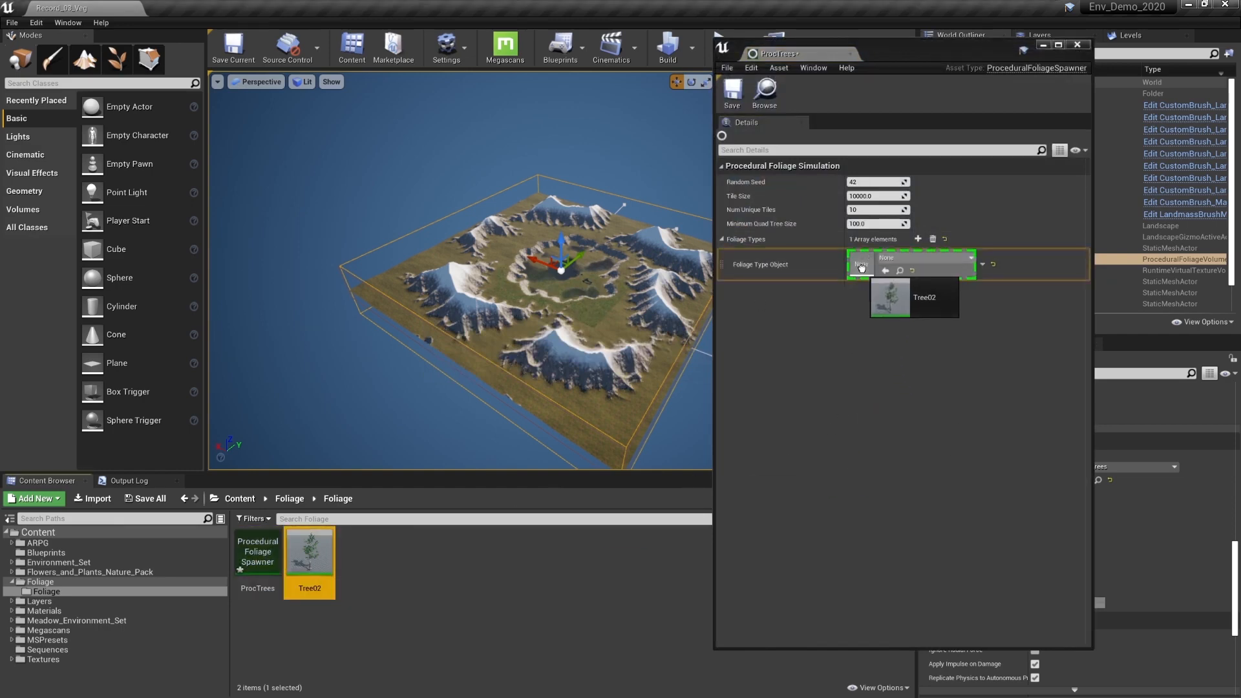
{"action": "left_click_drag", "start_coordinate": [862, 267], "coordinate": [862, 267]}
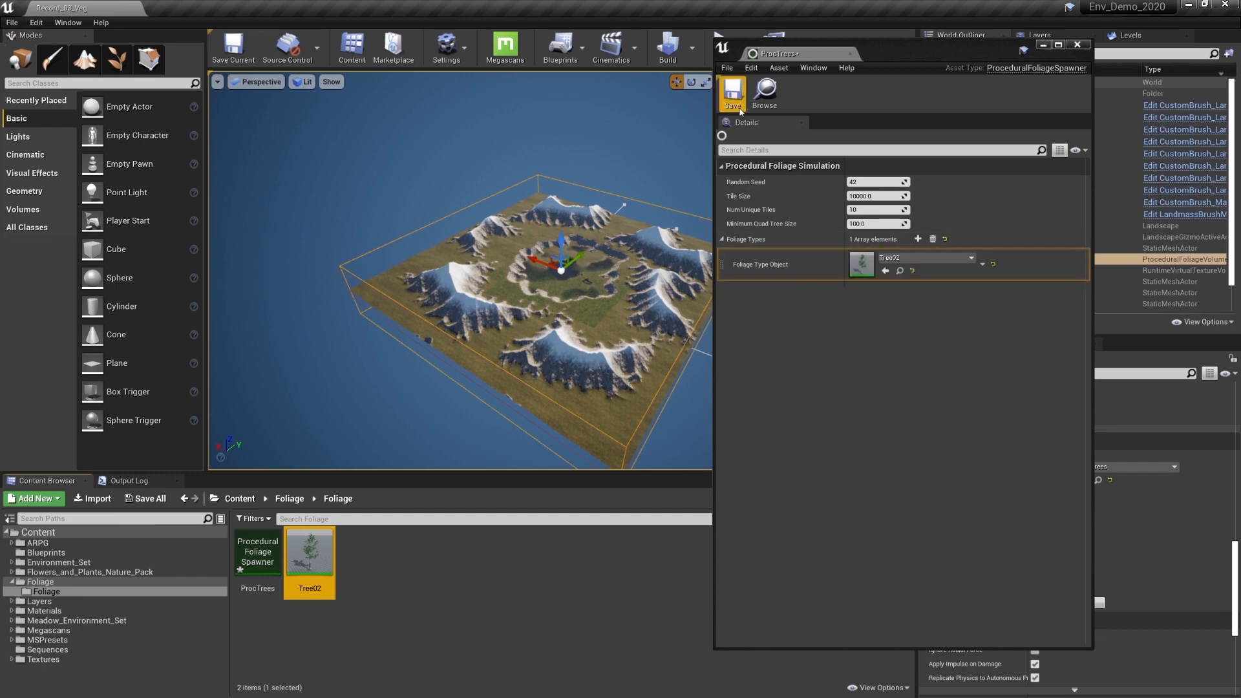
{"action": "left_click", "coordinate": [1078, 44]}
{"action": "left_click", "coordinate": [1067, 603]}
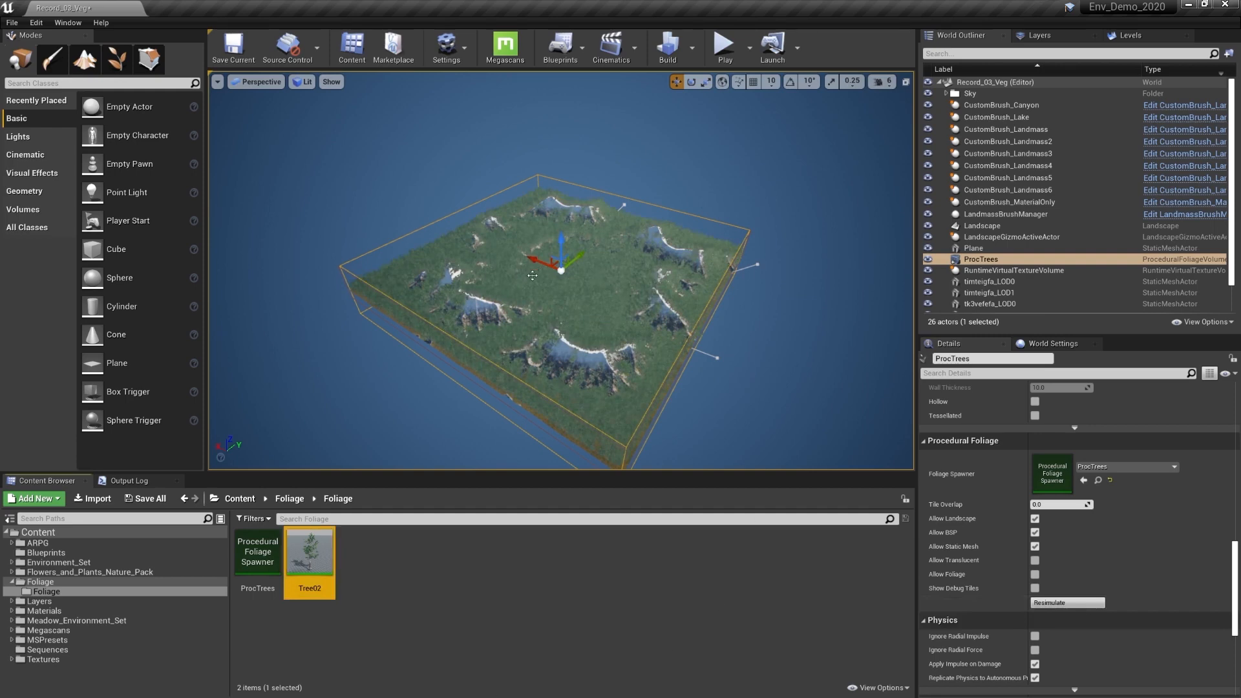
- Exclude the Rocks and Mud landscape layers from Tree02's placement and resimulate the foliage
{"action": "double_click", "coordinate": [312, 553]}
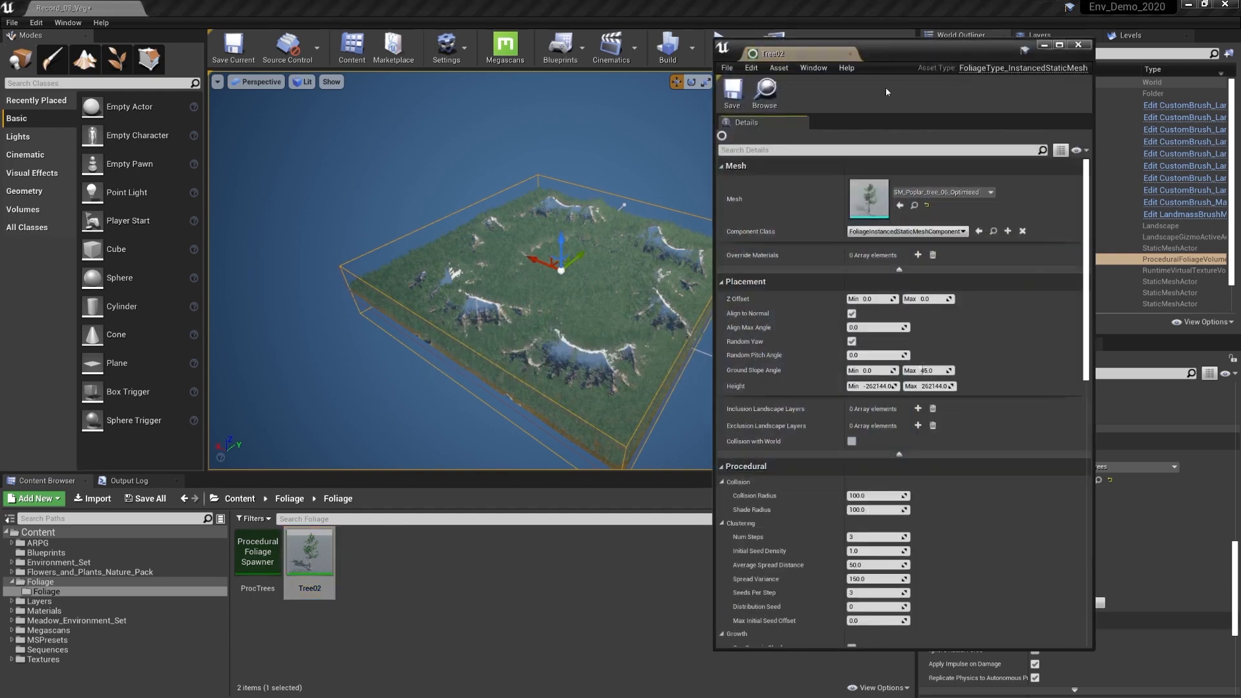
{"action": "left_click_drag", "start_coordinate": [897, 51], "coordinate": [203, 33]}
{"action": "scroll", "coordinate": [47, 333], "scroll_direction": "down", "scroll_amount": 2}
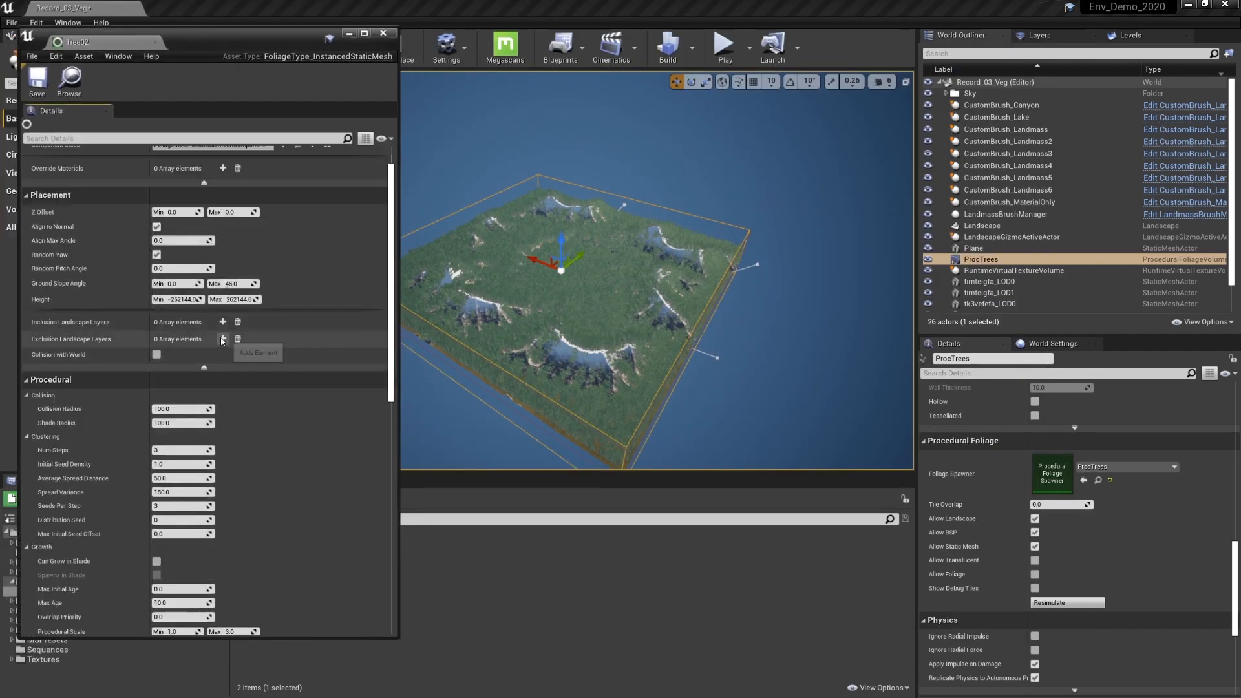
{"action": "left_click", "coordinate": [223, 340]}
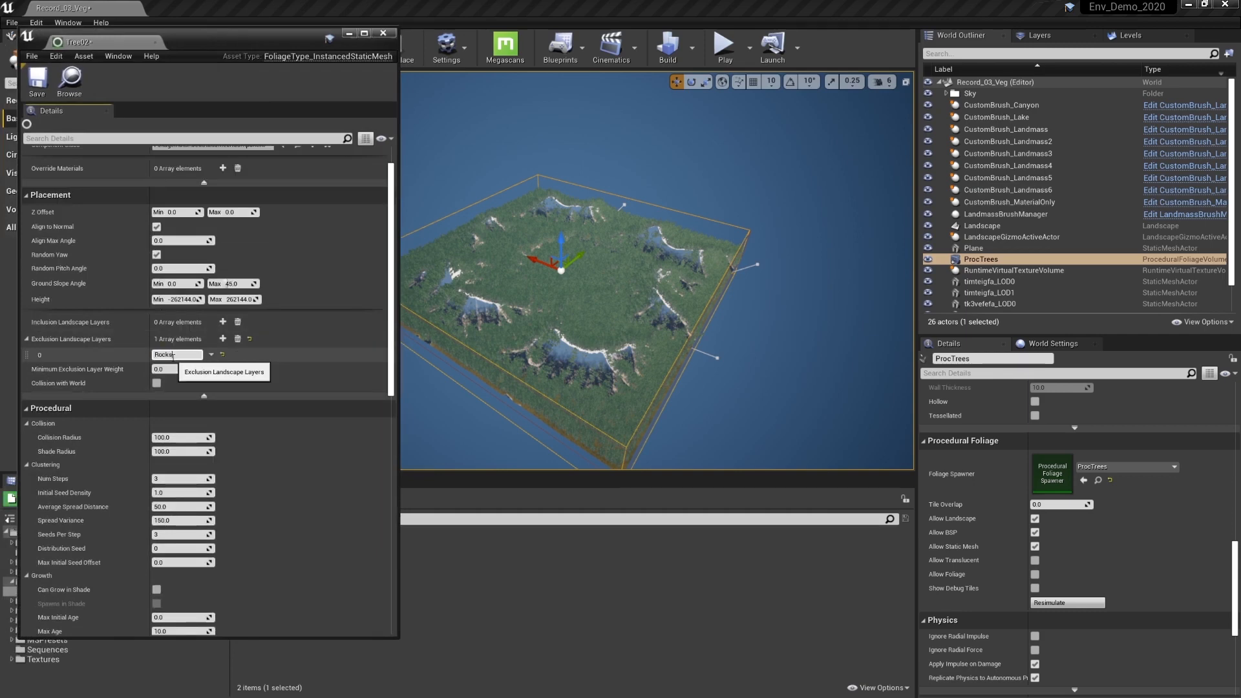
{"action": "key", "text": "Return"}
{"action": "left_click", "coordinate": [222, 338]}
{"action": "left_click", "coordinate": [171, 369]}
{"action": "type", "text": "Mud"}
{"action": "key", "text": "Return"}
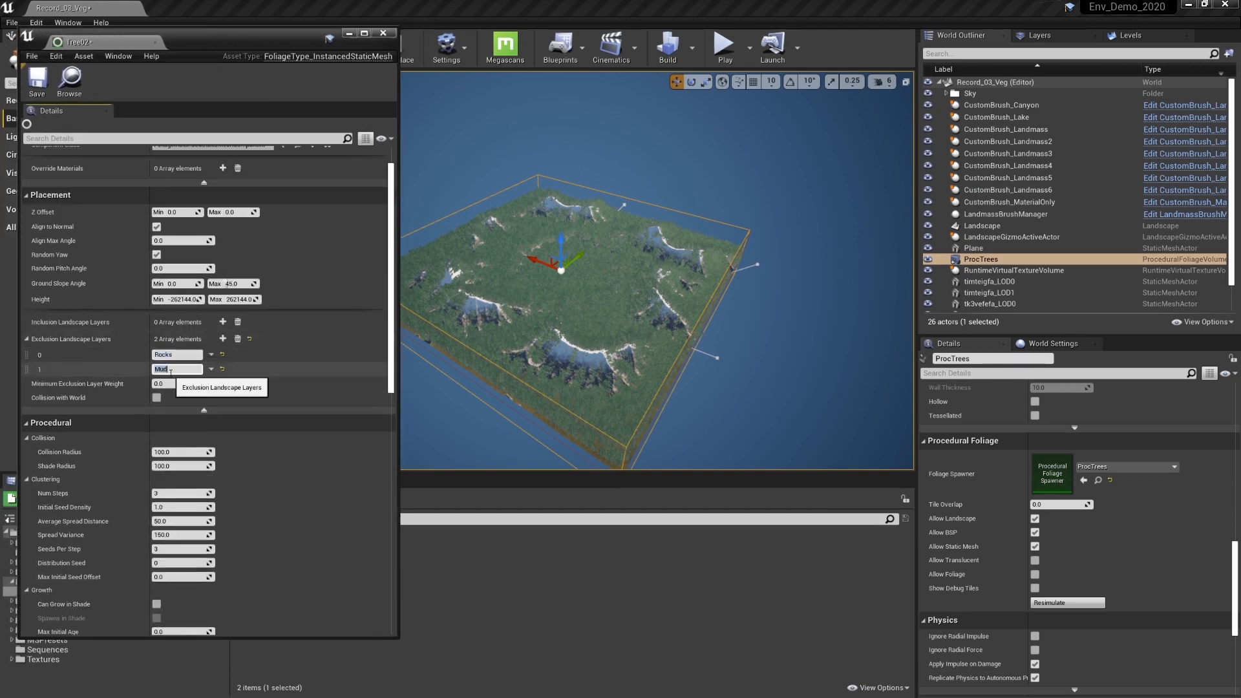
{"action": "left_click", "coordinate": [1084, 603]}
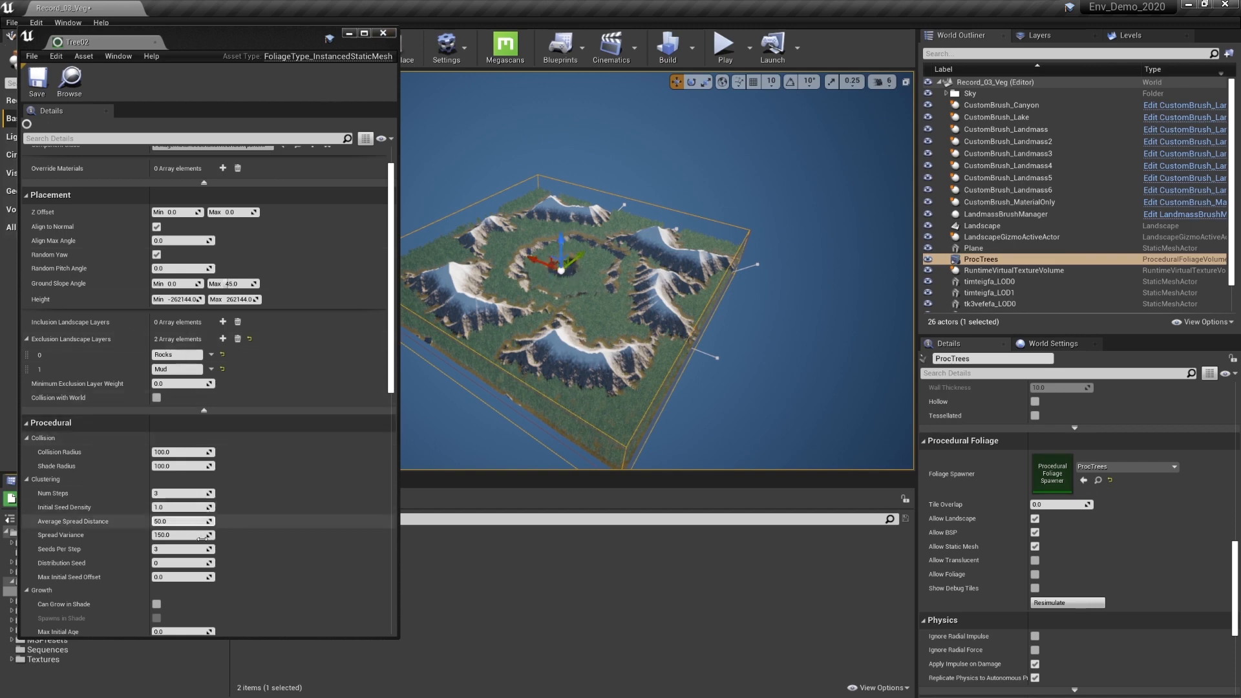
- Set Tree02's Initial Seed Density to 0.25, save the foliage type and resimulate the trees
{"action": "left_click", "coordinate": [186, 506]}
{"action": "type", "text": "."}
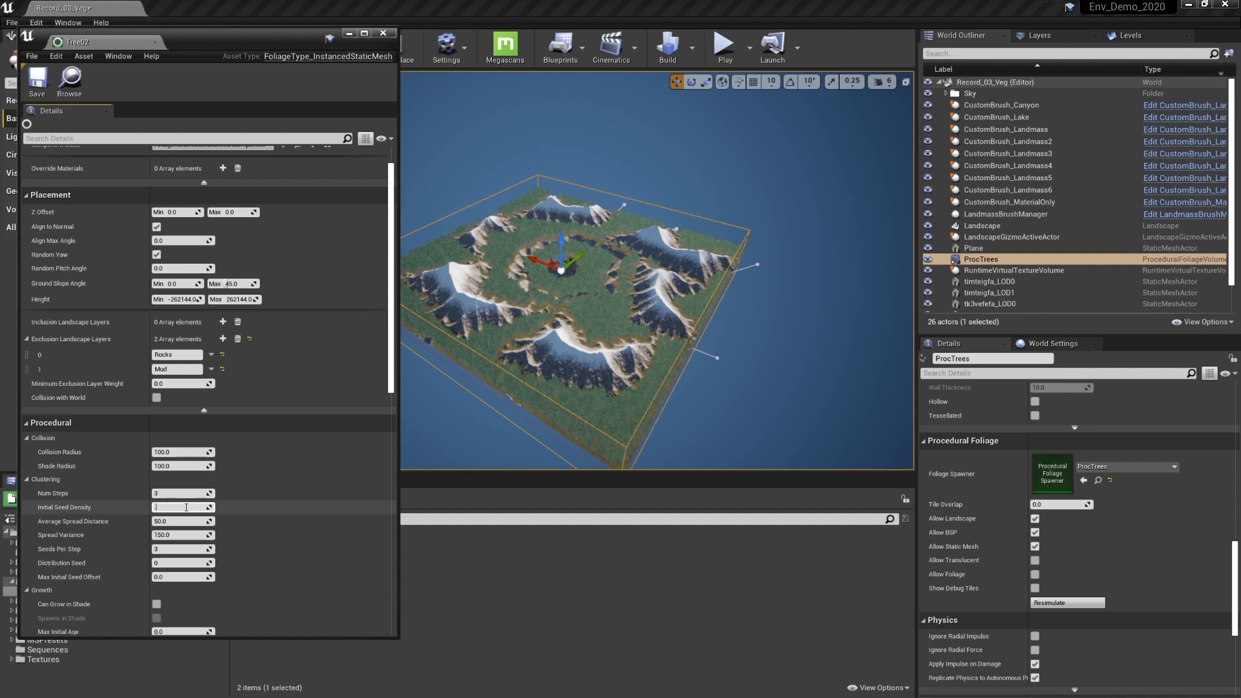
{"action": "type", "text": "25"}
{"action": "left_click", "coordinate": [38, 84]}
{"action": "left_click", "coordinate": [1081, 605]}
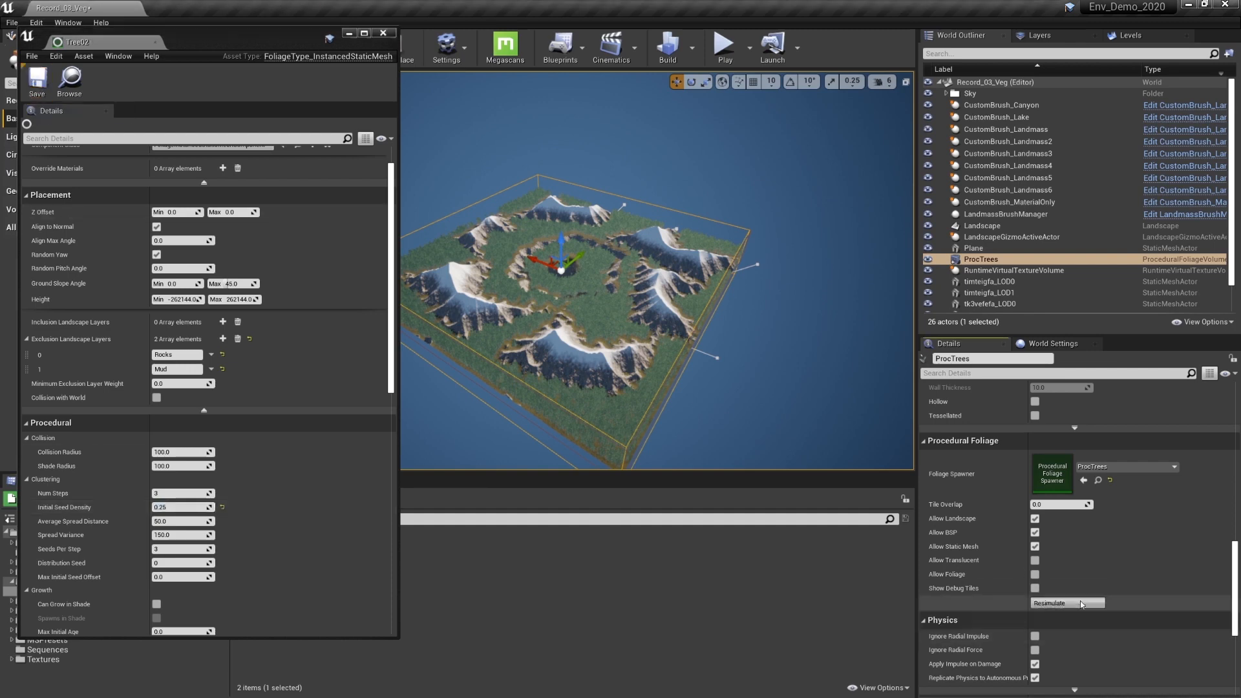
{"action": "right_click_drag", "start_coordinate": [776, 388], "coordinate": [701, 419]}
{"action": "key", "text": "w"}
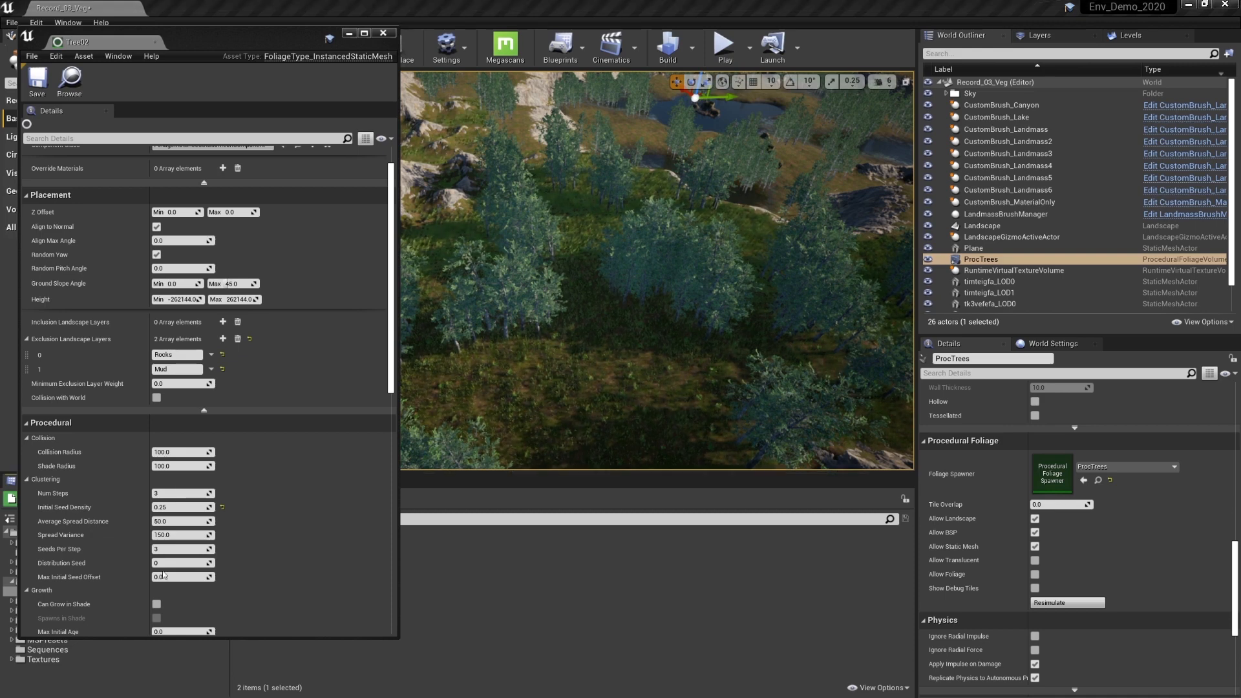
- Enable Collision with World for Tree02, resimulate the foliage and inspect the trees around the lake
{"action": "left_click", "coordinate": [157, 399]}
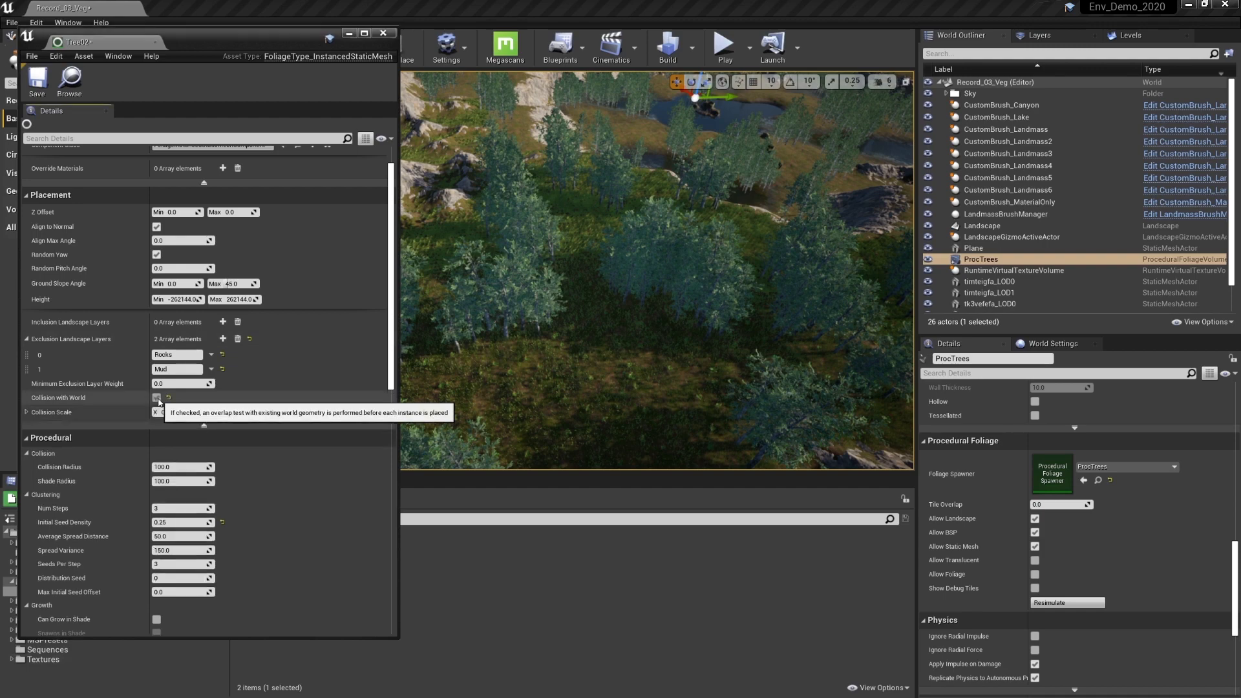
{"action": "left_click", "coordinate": [1089, 607]}
{"action": "right_click_drag", "start_coordinate": [686, 372], "coordinate": [728, 288]}
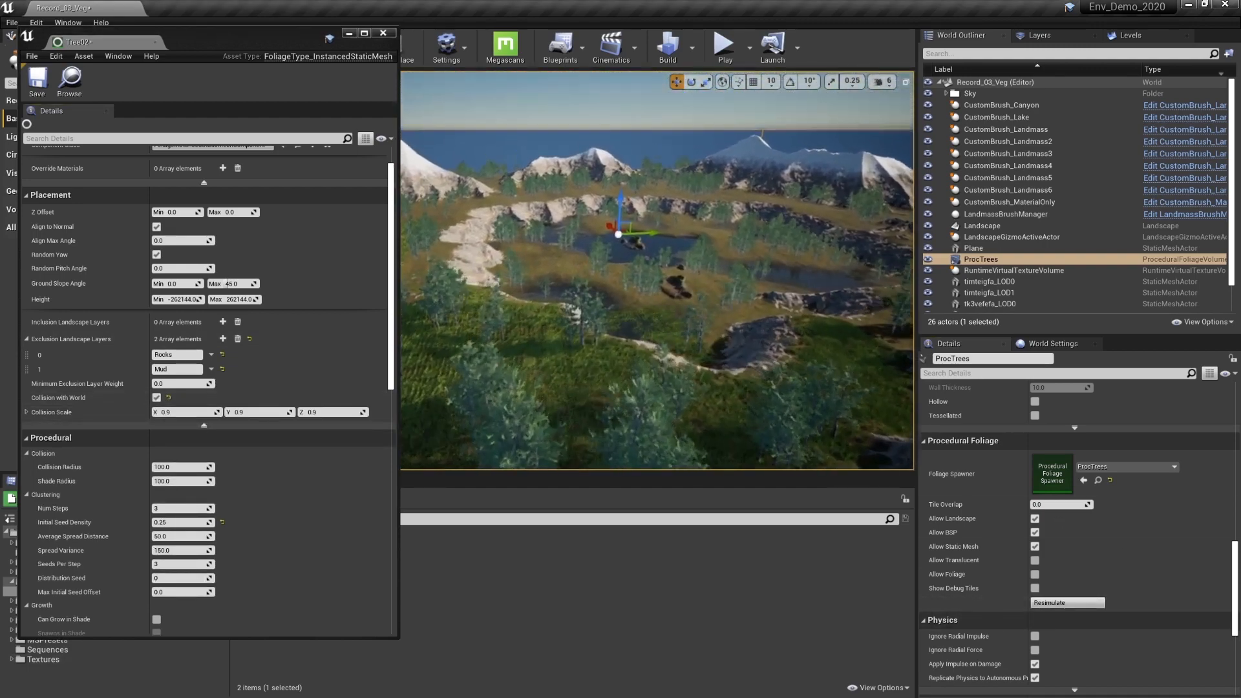
{"action": "key", "text": "w"}
{"action": "right_click_drag", "start_coordinate": [576, 344], "coordinate": [617, 340]}
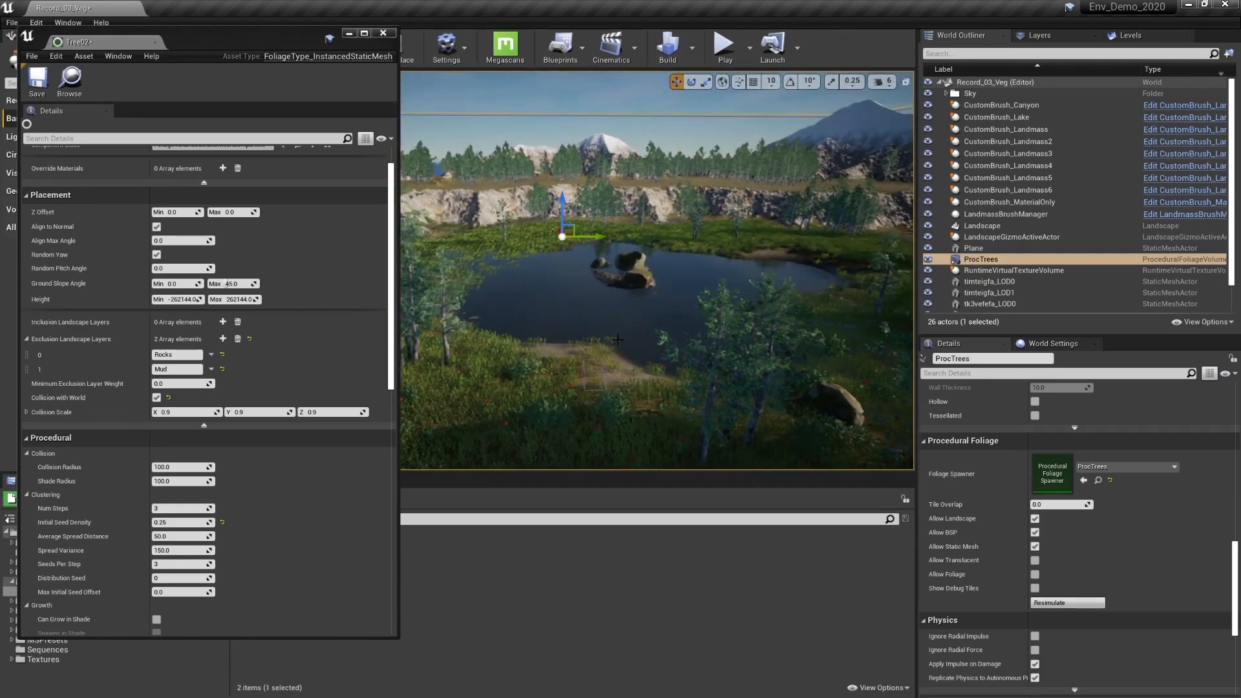
{"action": "key", "text": "w"}
{"action": "right_click_drag", "start_coordinate": [657, 270], "coordinate": [616, 345]}
{"action": "key", "text": "w"}
- Set Tree02's Collision Radius to 250 and resimulate the foliage
{"action": "left_click", "coordinate": [174, 468]}
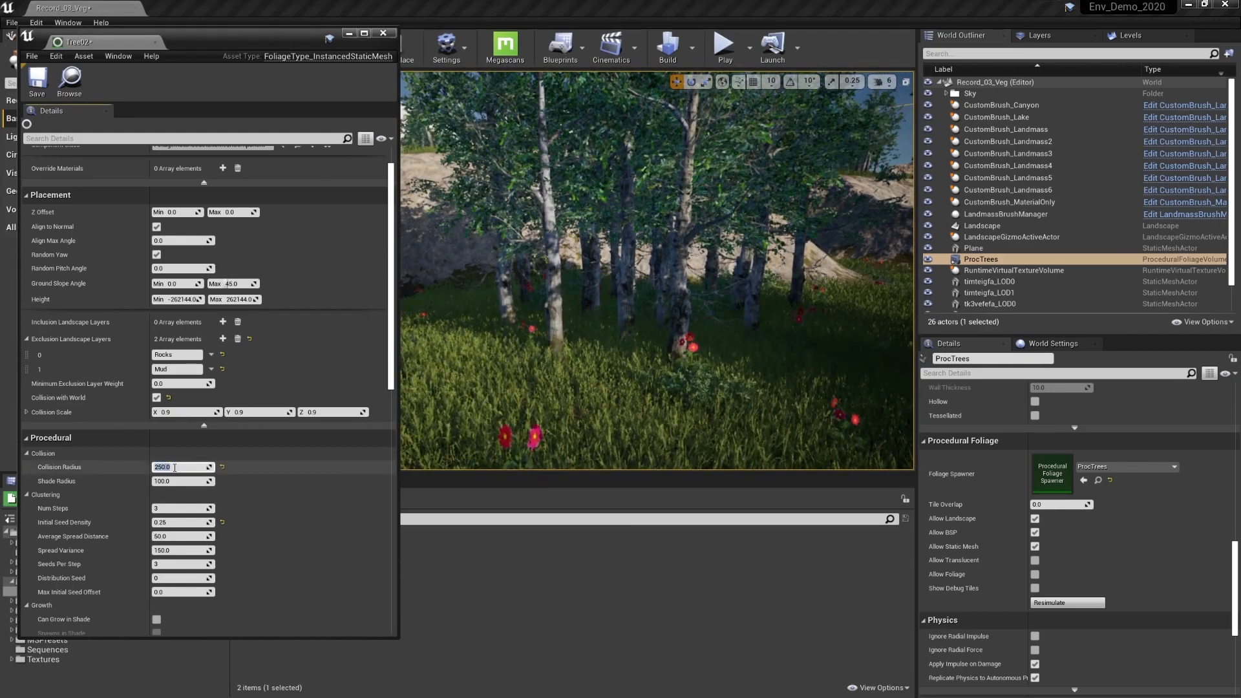
{"action": "left_click", "coordinate": [1047, 603]}
{"action": "mouse_move", "coordinate": [650, 343]}
{"action": "right_mouse_down"}
{"action": "mouse_move", "coordinate": [698, 366]}
{"action": "mouse_move", "coordinate": [660, 349]}
{"action": "mouse_move", "coordinate": [698, 343]}
{"action": "mouse_move", "coordinate": [666, 358]}
{"action": "right_mouse_up"}
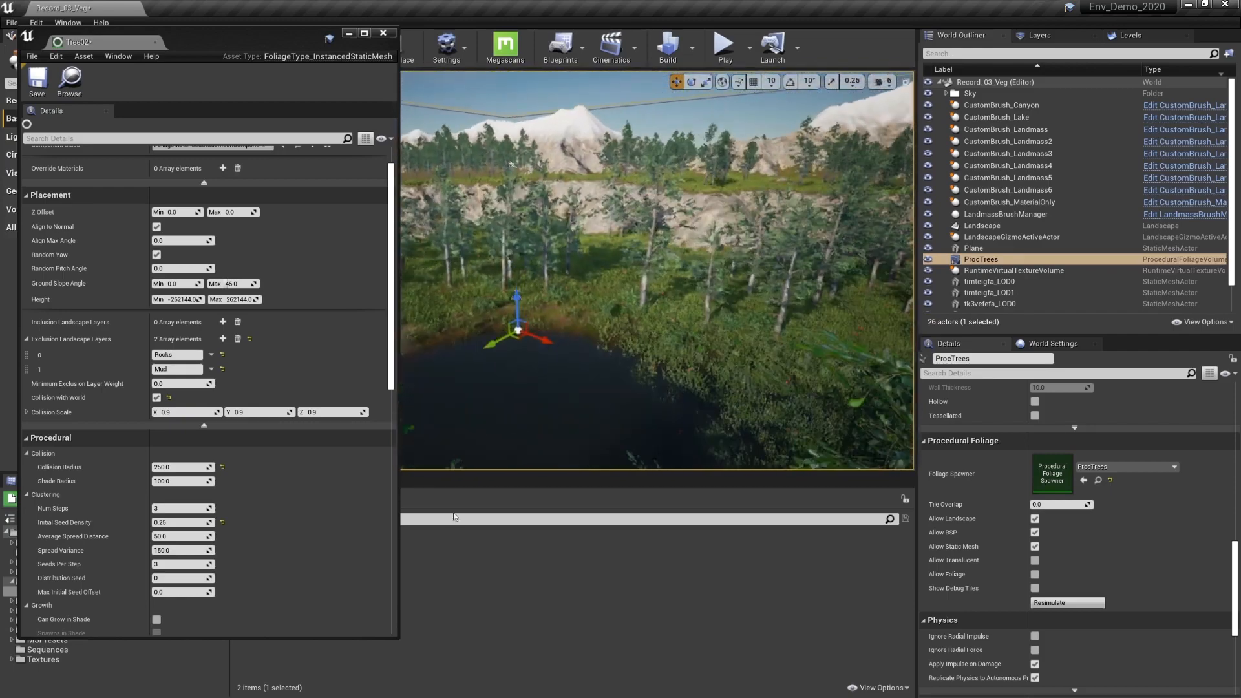
- Set Tree02's Average Spread Distance to 200 and resimulate the foliage
{"action": "left_click", "coordinate": [186, 536]}
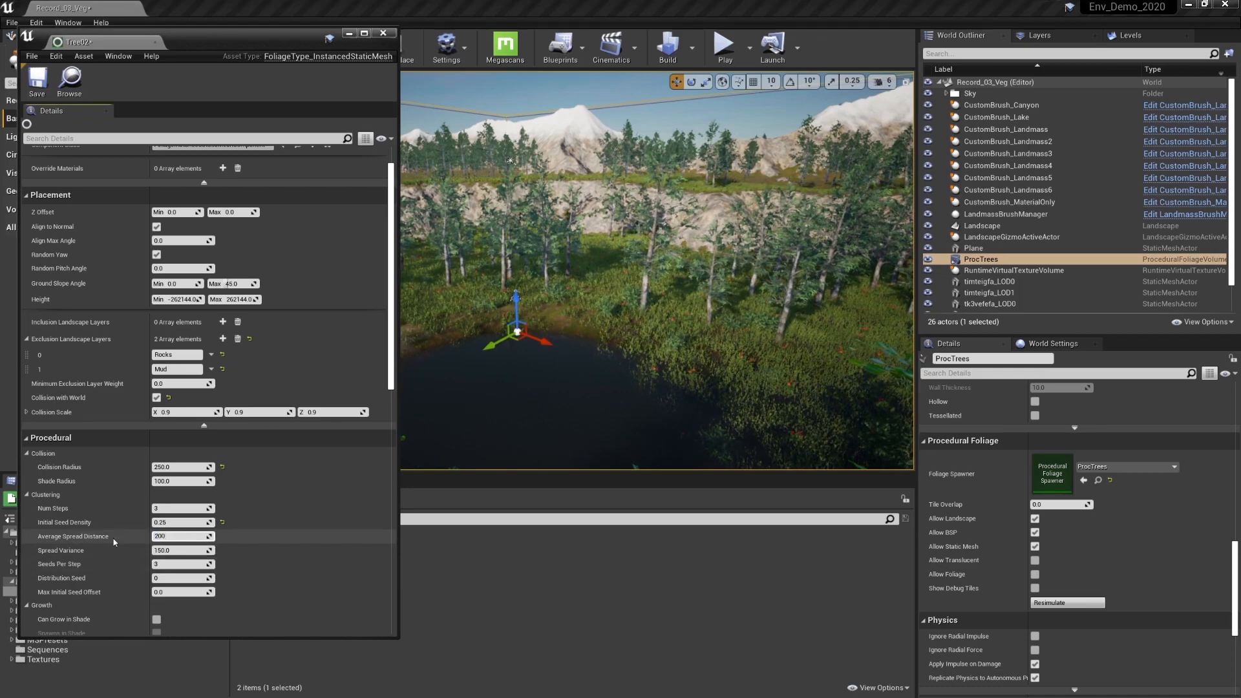
{"action": "key", "text": "Return"}
{"action": "left_click", "coordinate": [1067, 603]}
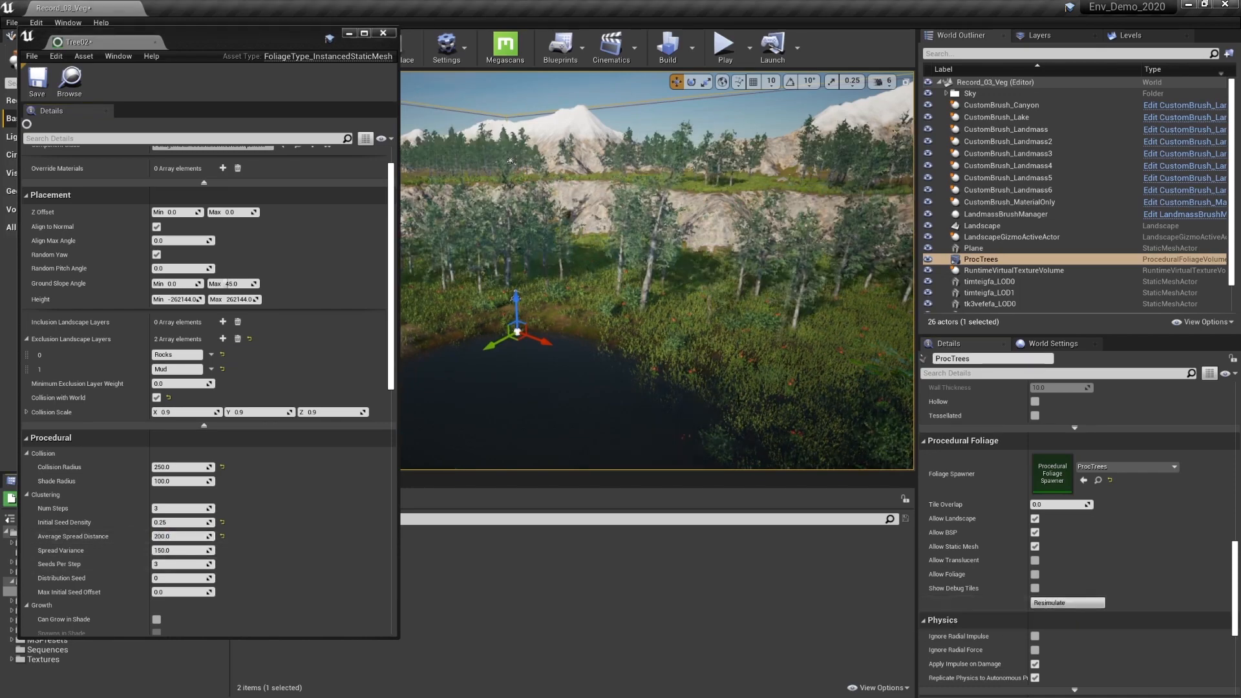
{"action": "right_click_drag", "start_coordinate": [657, 367], "coordinate": [685, 386]}
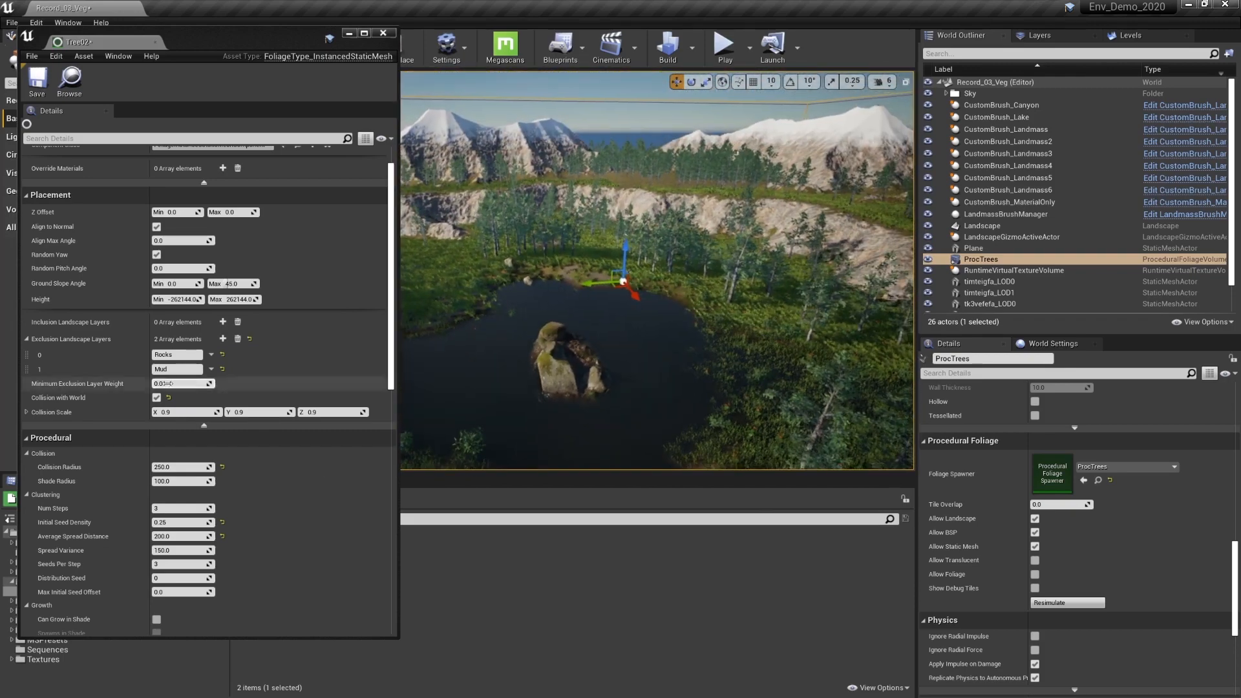
- Resimulate the trees with Tree02's Initial Seed Density at 0.5 and again at 0.75, and check the forest around the lake
{"action": "left_click", "coordinate": [191, 522]}
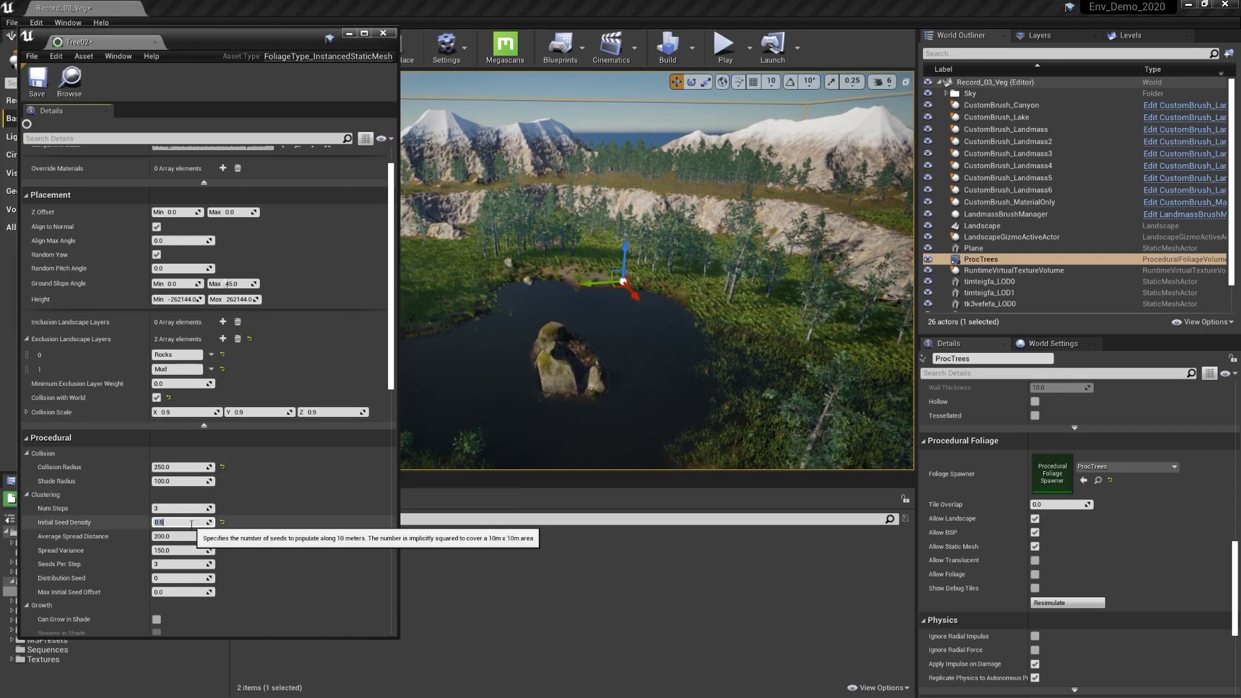
{"action": "left_click", "coordinate": [1053, 603]}
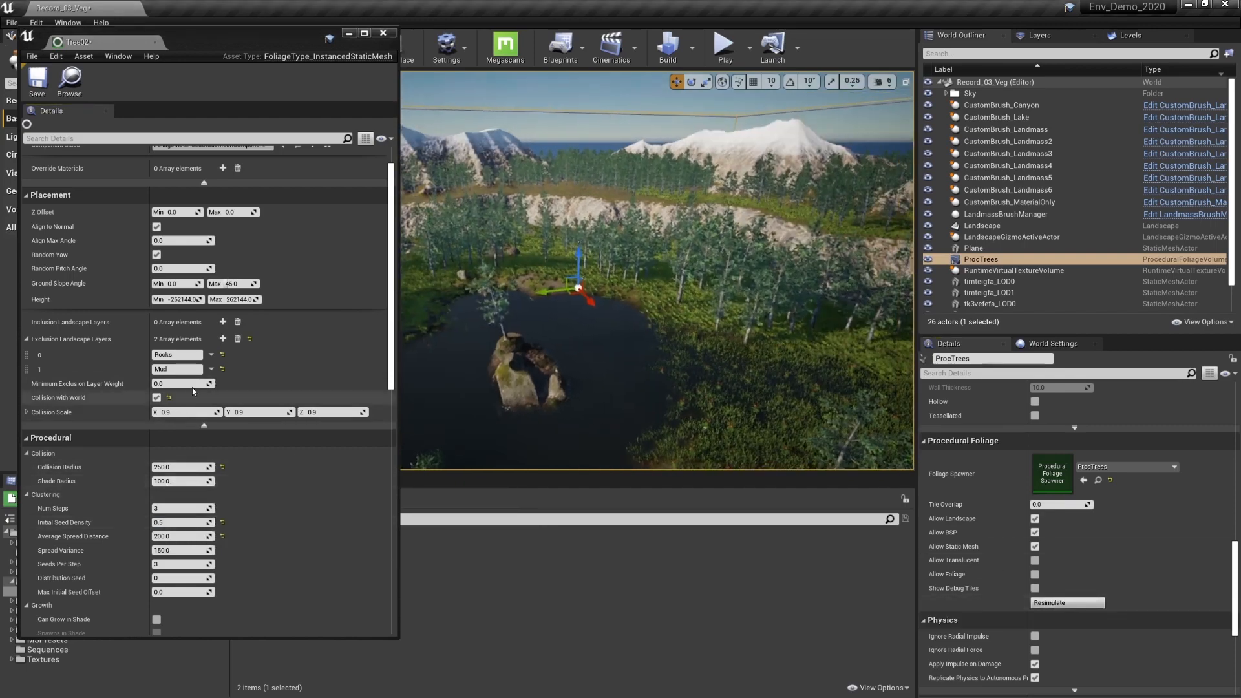
{"action": "left_click", "coordinate": [182, 523]}
{"action": "type", "text": "0.75"}
{"action": "key", "text": "Return"}
{"action": "left_click", "coordinate": [1066, 605]}
{"action": "right_click_drag", "start_coordinate": [673, 349], "coordinate": [592, 211]}
{"action": "key", "text": "w"}
{"action": "right_click_drag", "start_coordinate": [545, 349], "coordinate": [750, 228]}
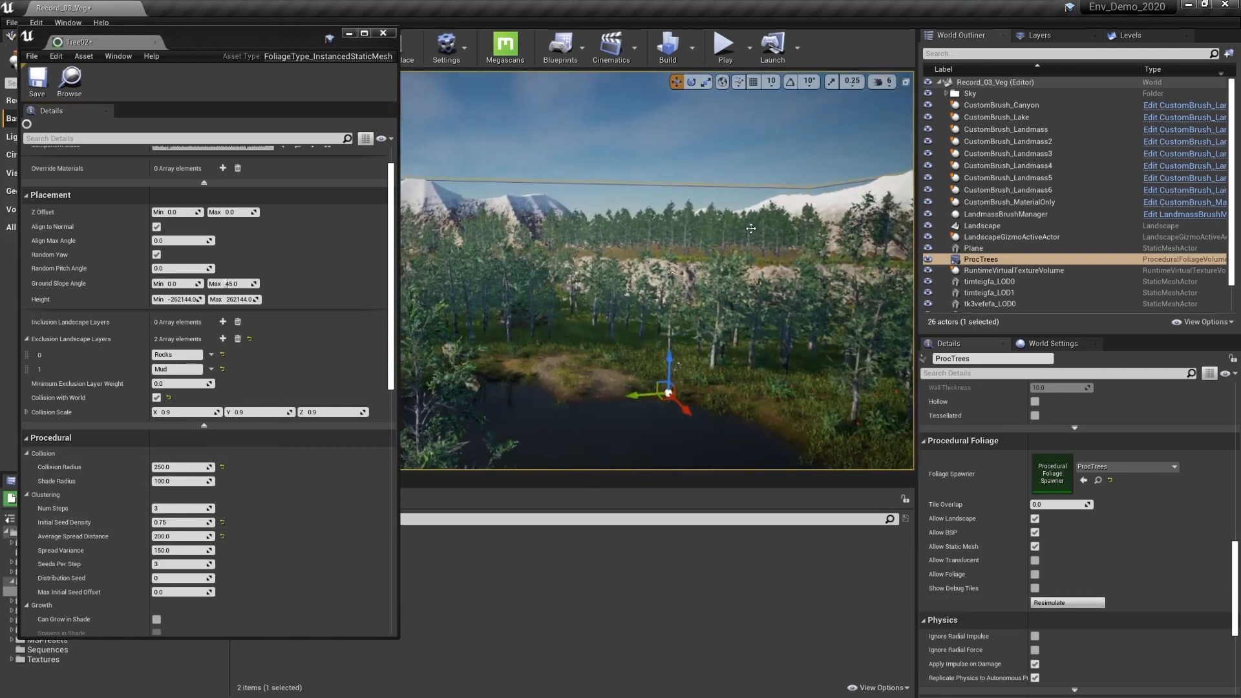
{"action": "right_click_drag", "start_coordinate": [627, 211], "coordinate": [712, 236]}
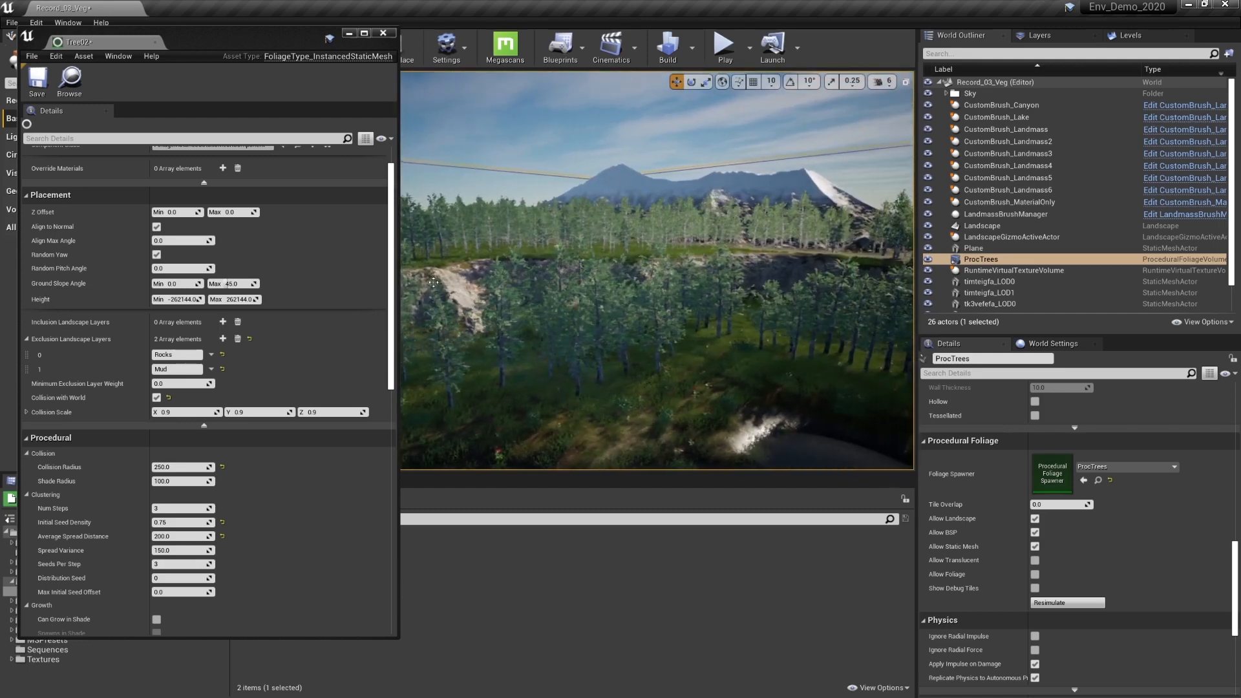
- Set Tree02's clustering Num Steps to 10, resimulate the foliage and look over the tree clusters
{"action": "scroll", "coordinate": [390, 289], "scroll_direction": "down", "scroll_amount": 3}
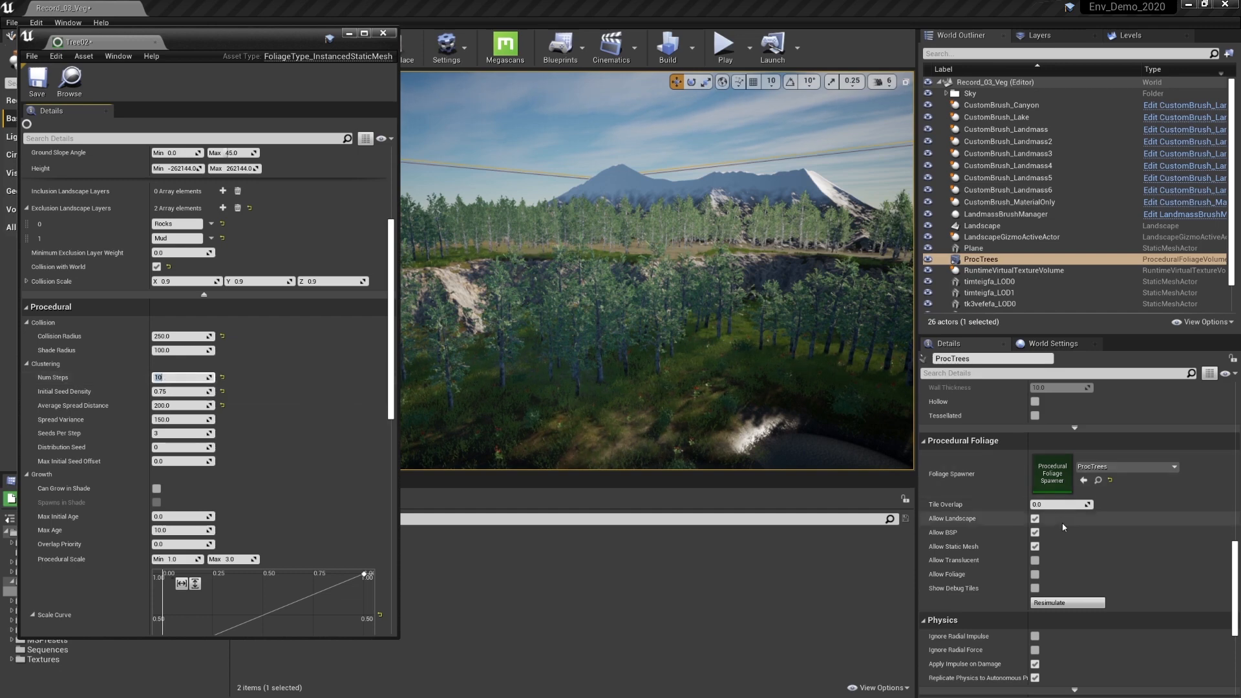
{"action": "left_click", "coordinate": [1068, 602]}
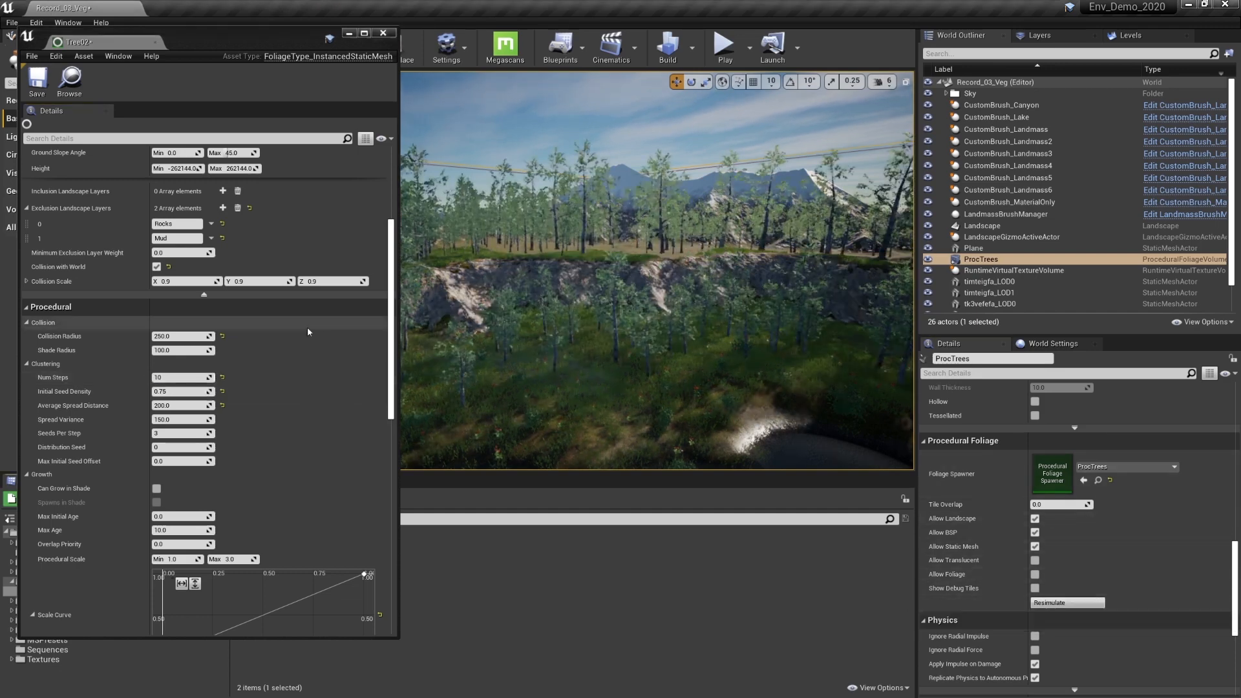
{"action": "right_click_drag", "start_coordinate": [705, 282], "coordinate": [479, 282]}
{"action": "right_click_drag", "start_coordinate": [588, 232], "coordinate": [615, 232]}
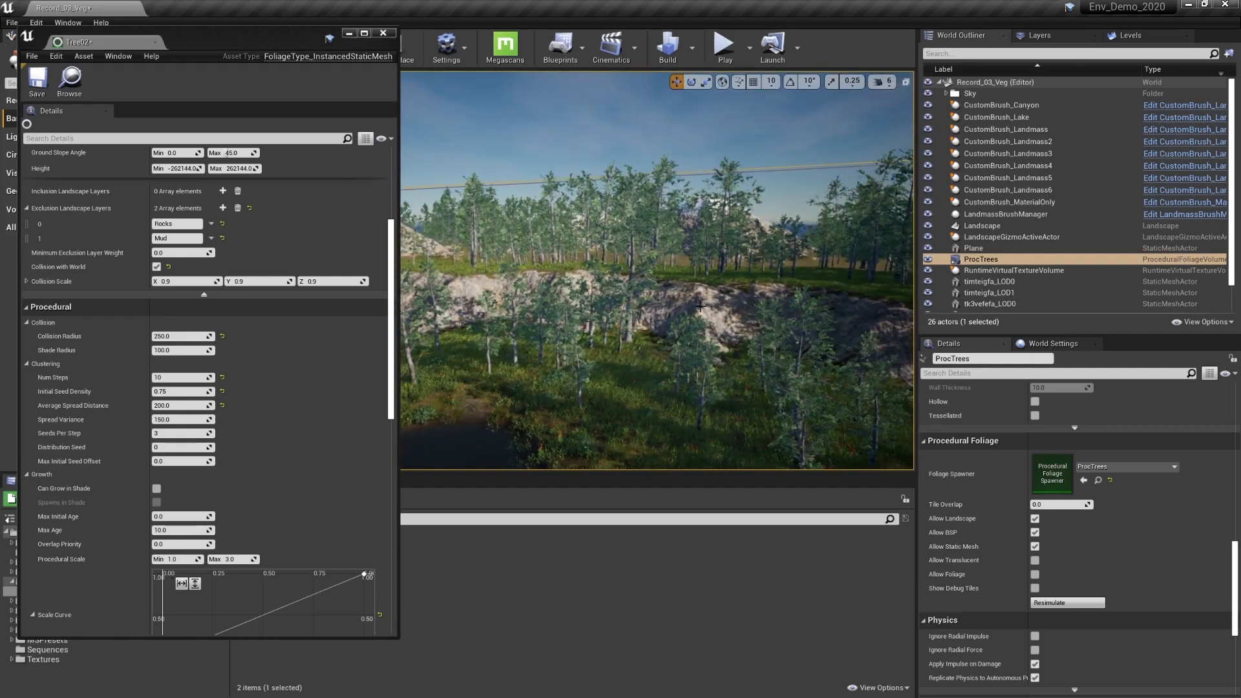
{"action": "right_click_drag", "start_coordinate": [700, 306], "coordinate": [615, 316]}
{"action": "left_click", "coordinate": [180, 529]}
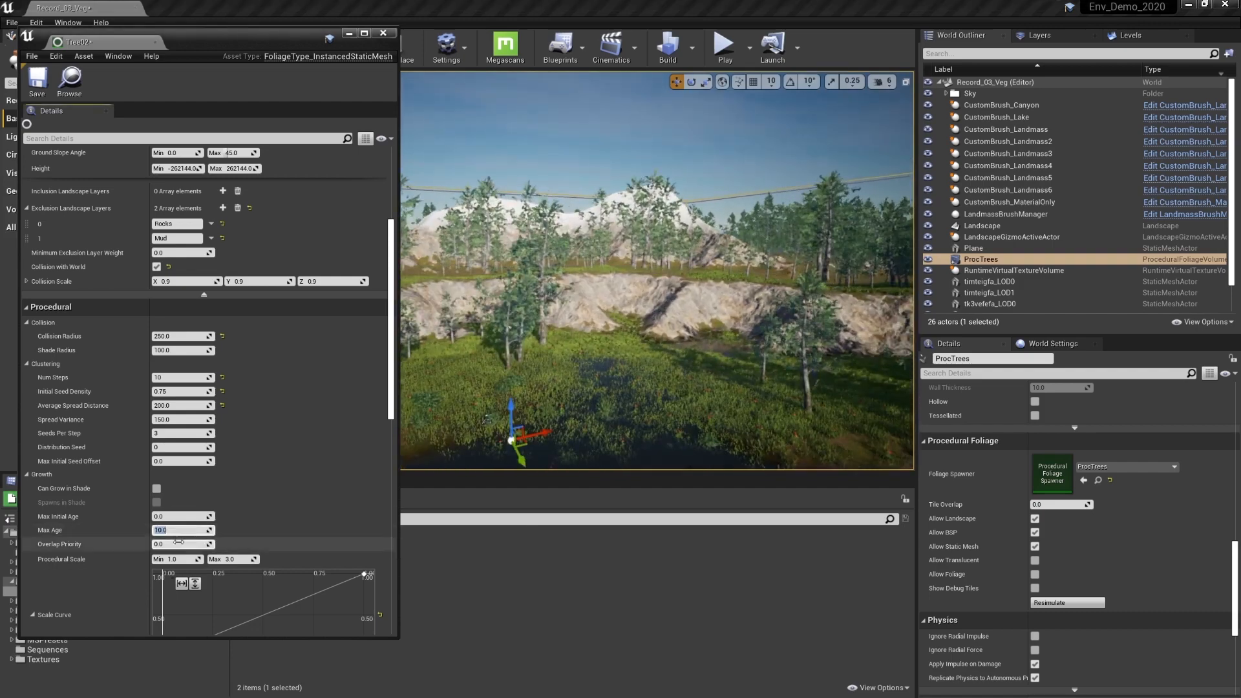
{"action": "type", "text": "5"}
{"action": "key", "text": "Return"}
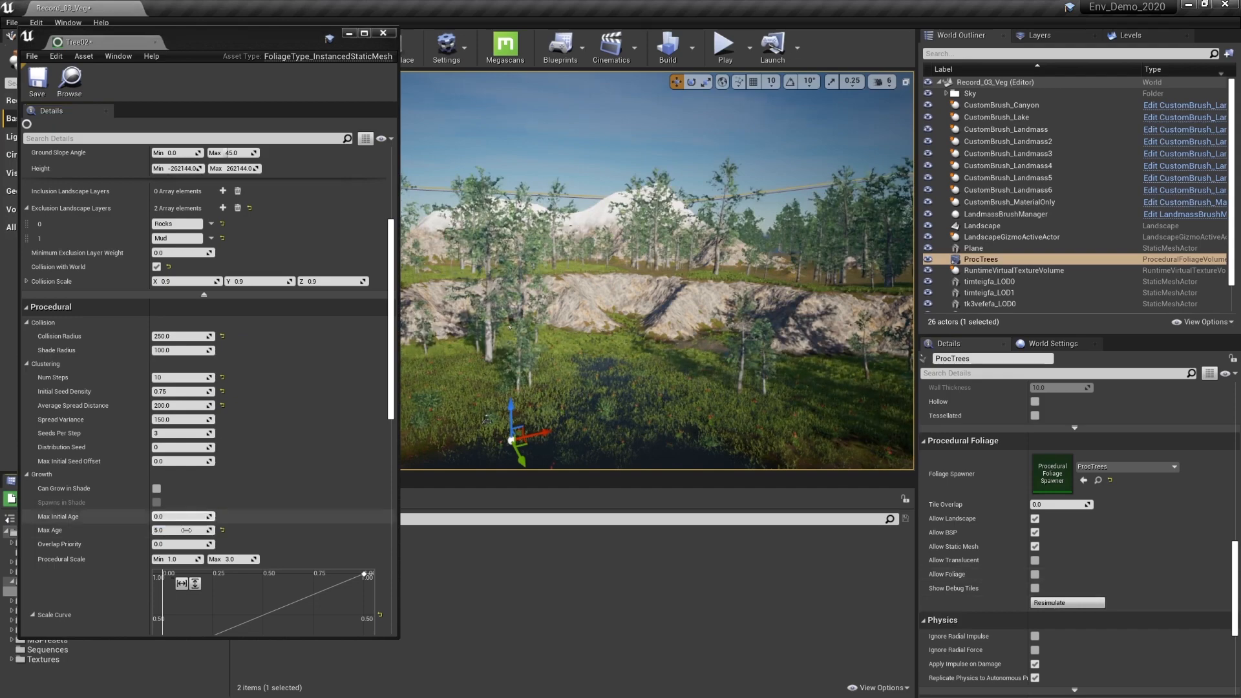
{"action": "left_click", "coordinate": [221, 530]}
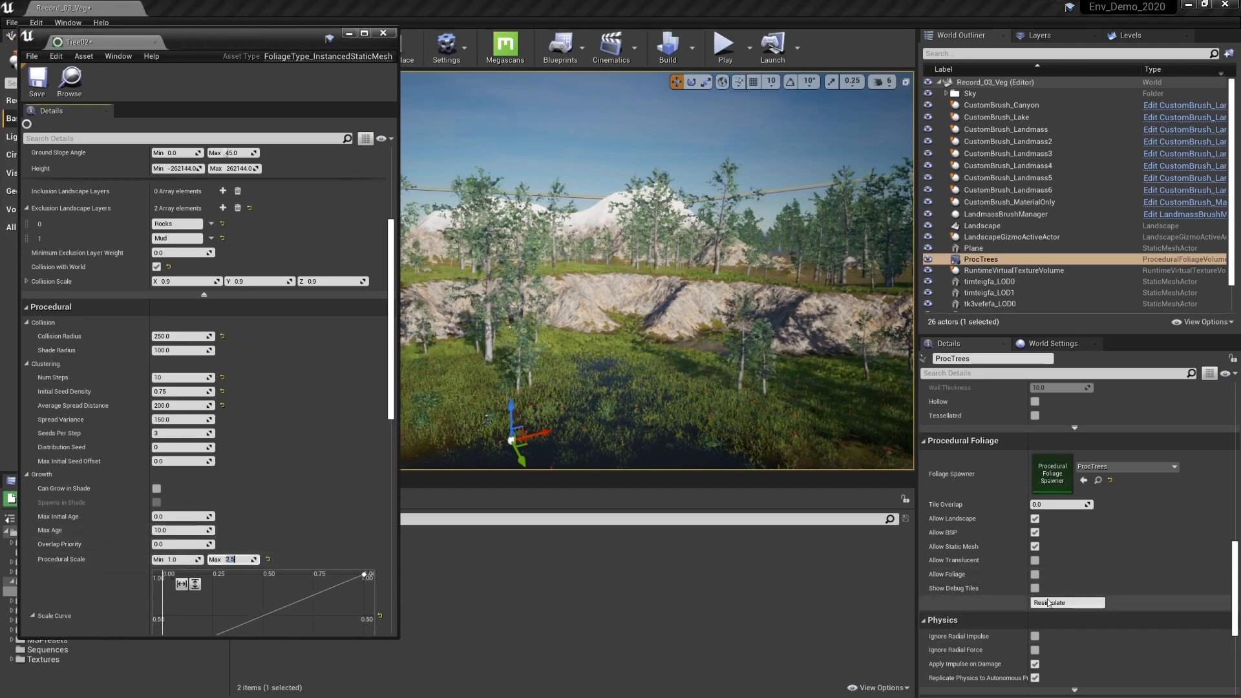
- Set Tree02's maximum Procedural Scale to 2.5, resimulate the foliage and close the foliage type editor
{"action": "left_click", "coordinate": [1059, 607]}
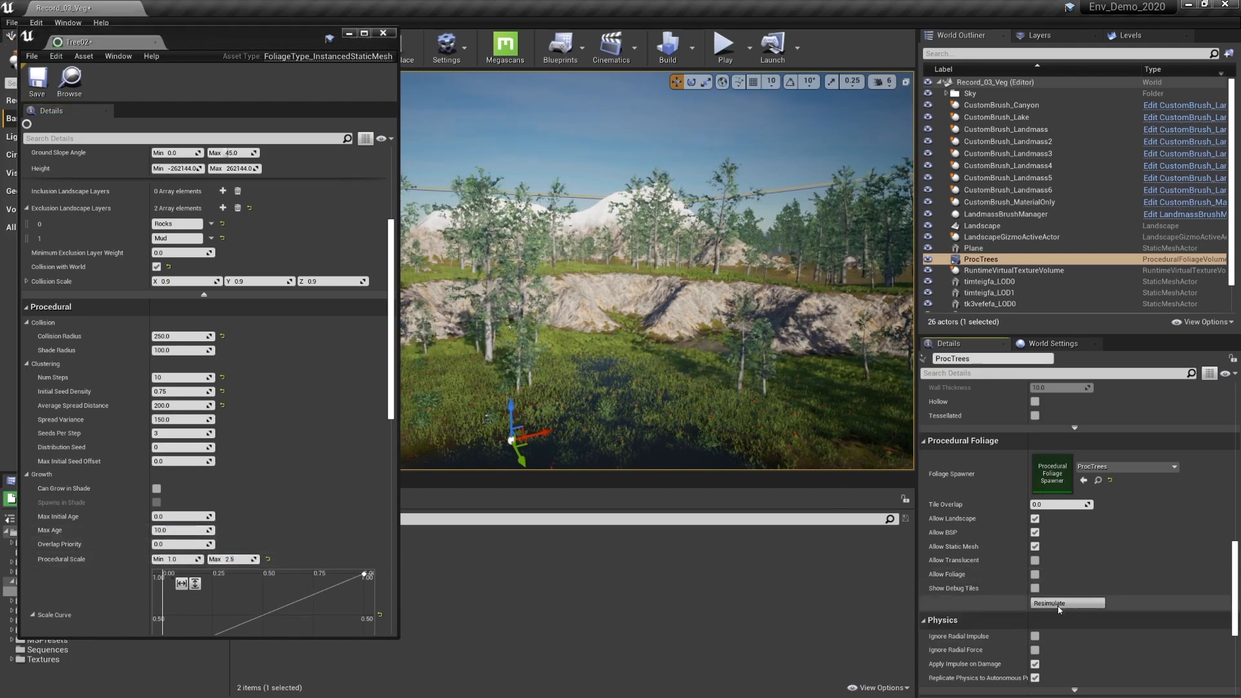
{"action": "right_click_drag", "start_coordinate": [549, 321], "coordinate": [437, 327]}
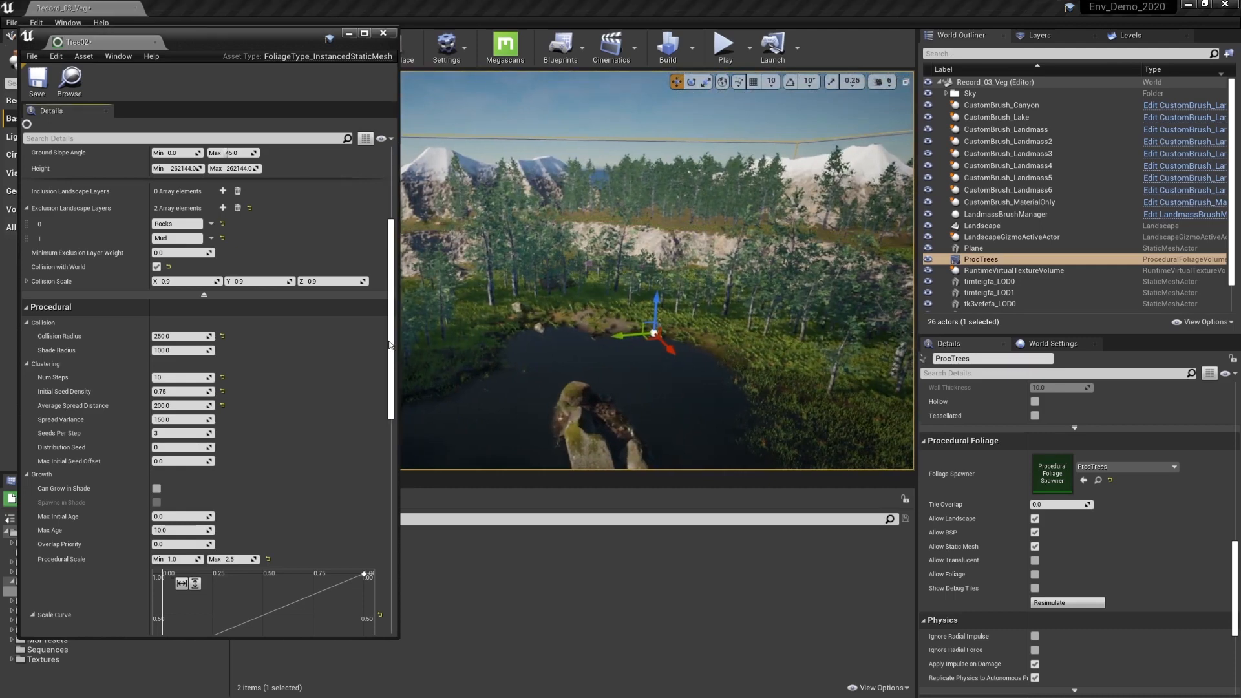
{"action": "left_click_drag", "start_coordinate": [389, 344], "coordinate": [390, 530]}
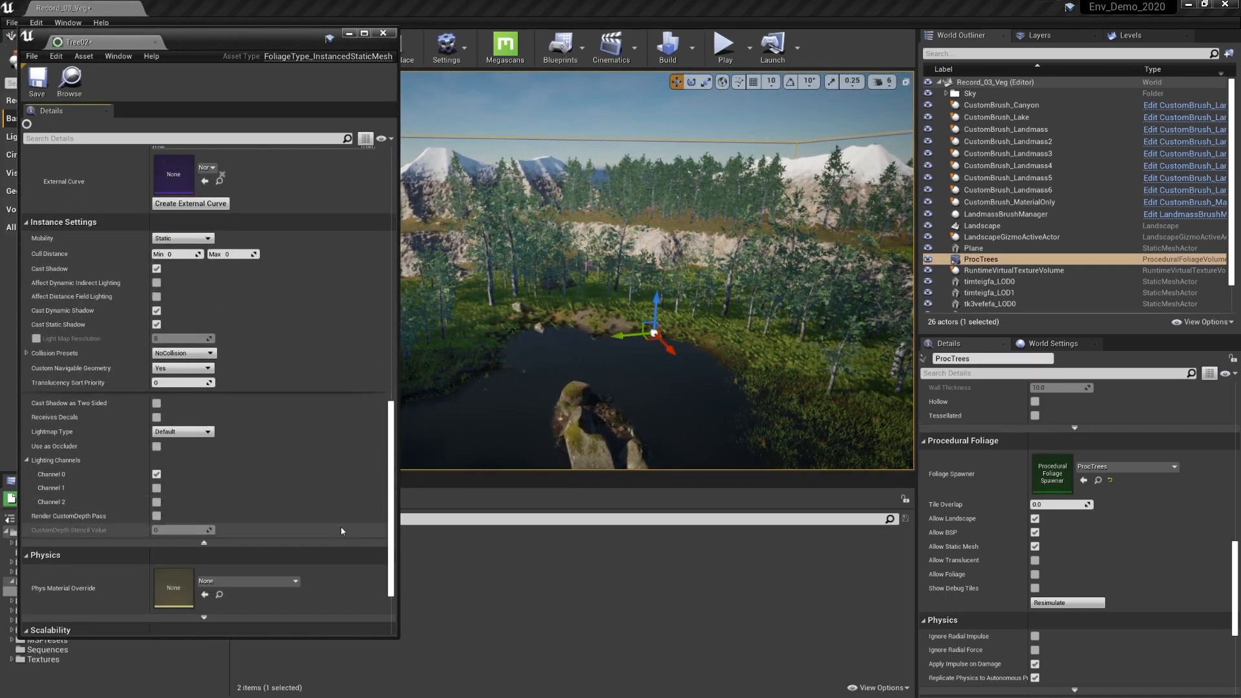
{"action": "left_click", "coordinate": [383, 33]}
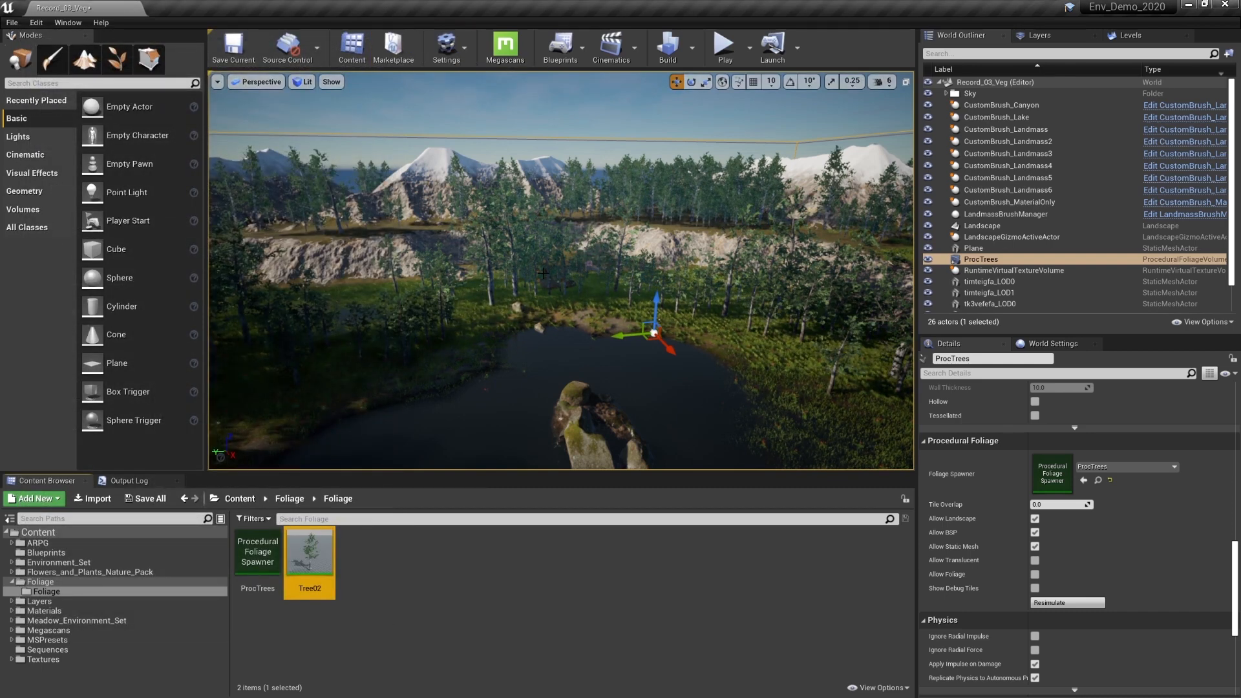
- Check the Generate Mesh Distance Fields option by searching the project settings for "distance", and close the settings
{"action": "left_click", "coordinate": [446, 47]}
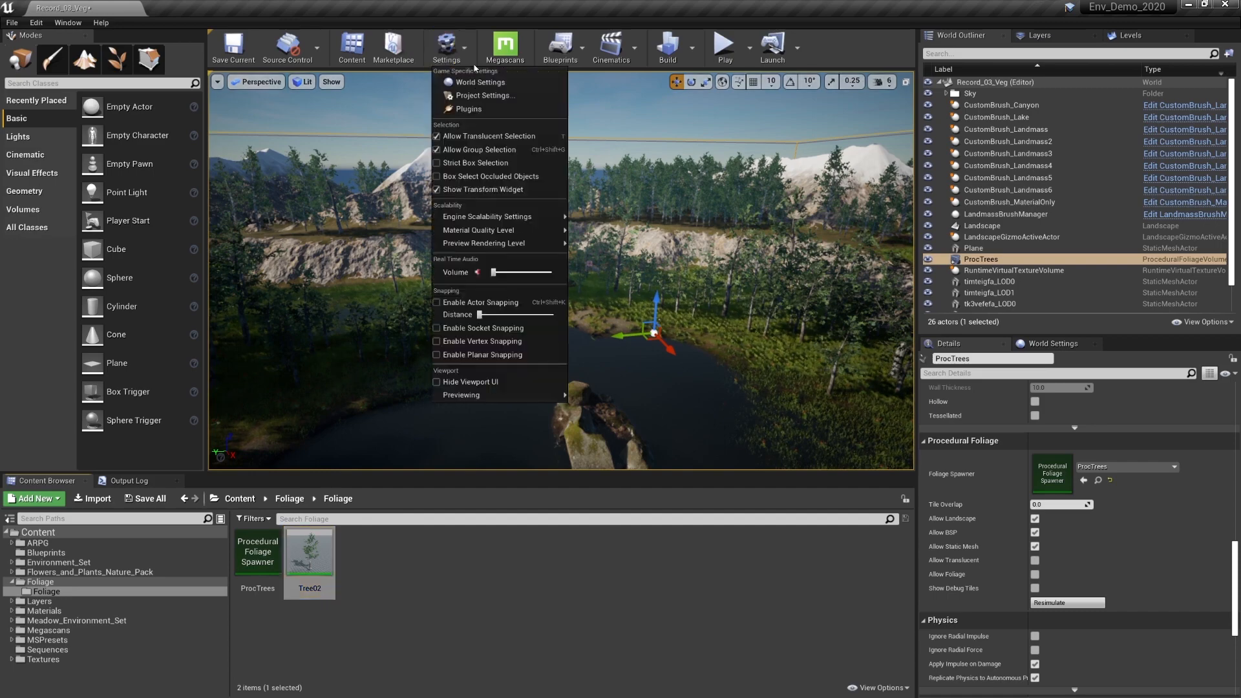
{"action": "left_click", "coordinate": [487, 100]}
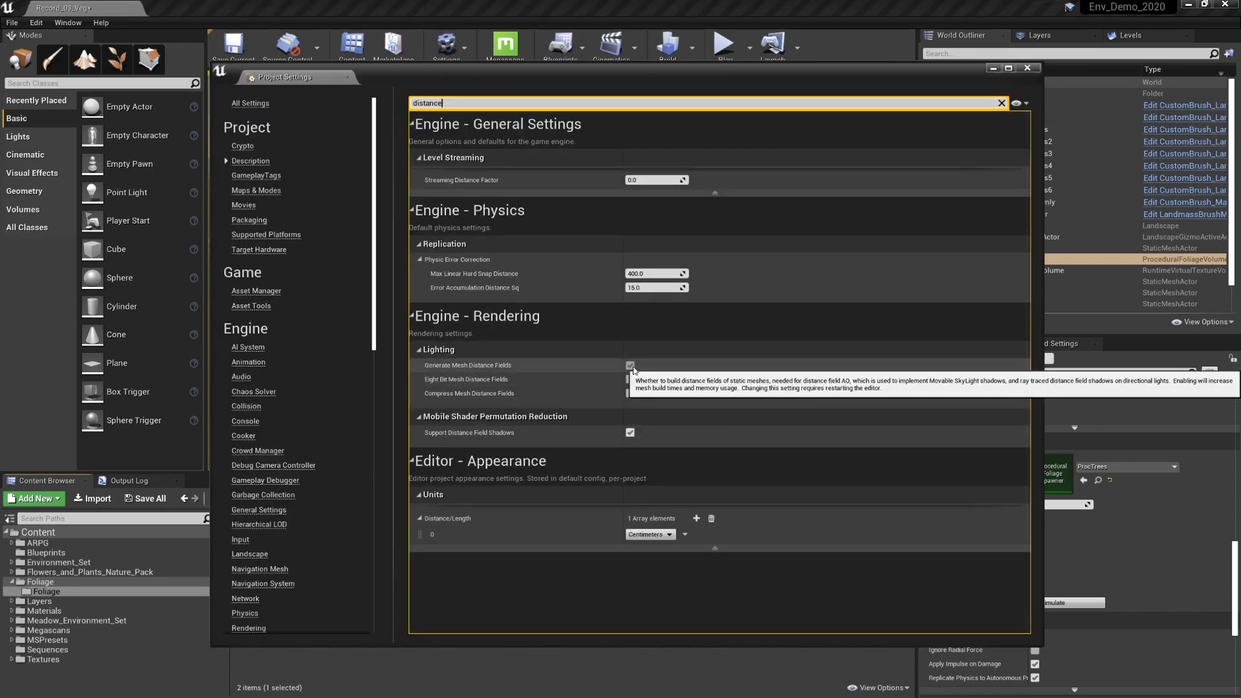
{"action": "left_click", "coordinate": [1028, 69]}
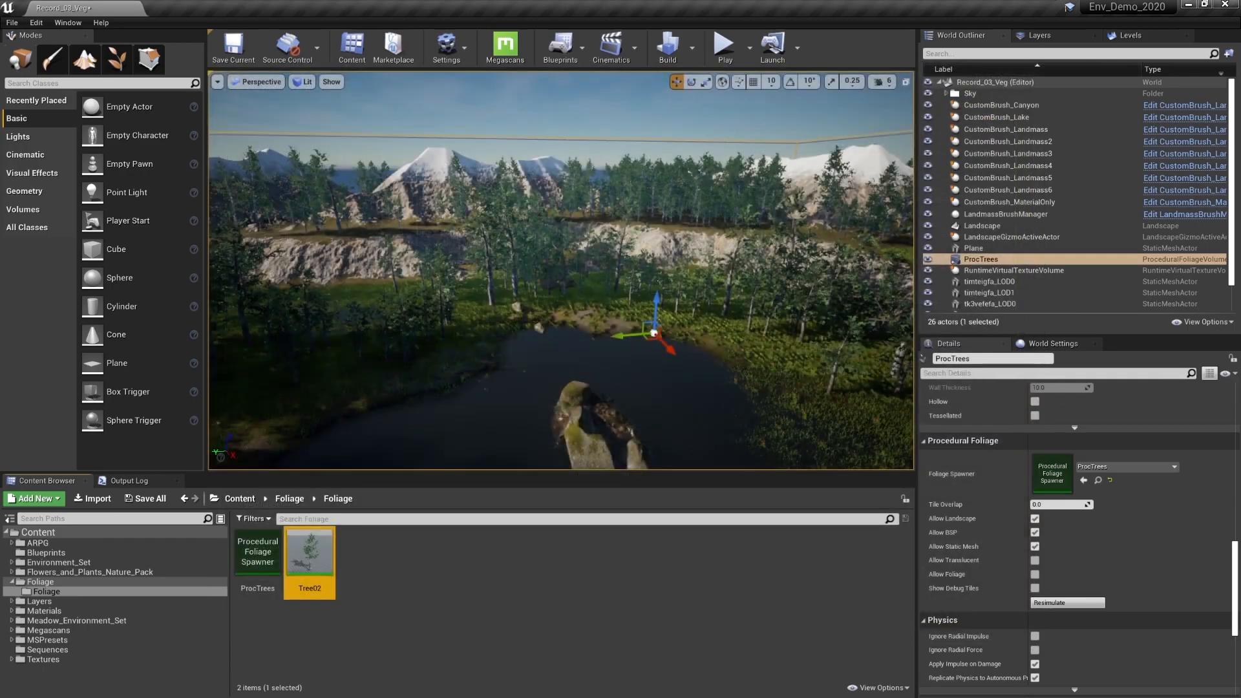
- Look over the forest and the lake, and save the level
{"action": "right_click_drag", "start_coordinate": [560, 270], "coordinate": [530, 249]}
{"action": "key", "text": "w"}
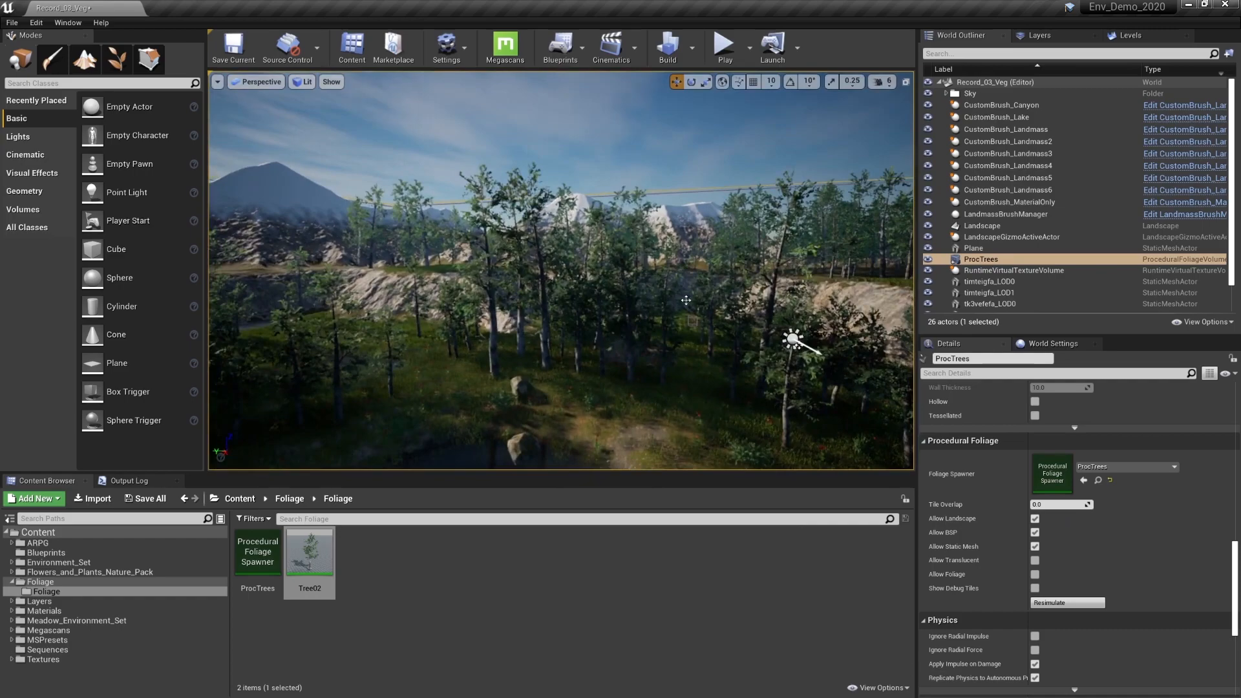
{"action": "right_click_drag", "start_coordinate": [664, 311], "coordinate": [664, 344]}
{"action": "key", "text": "ctrl+s"}
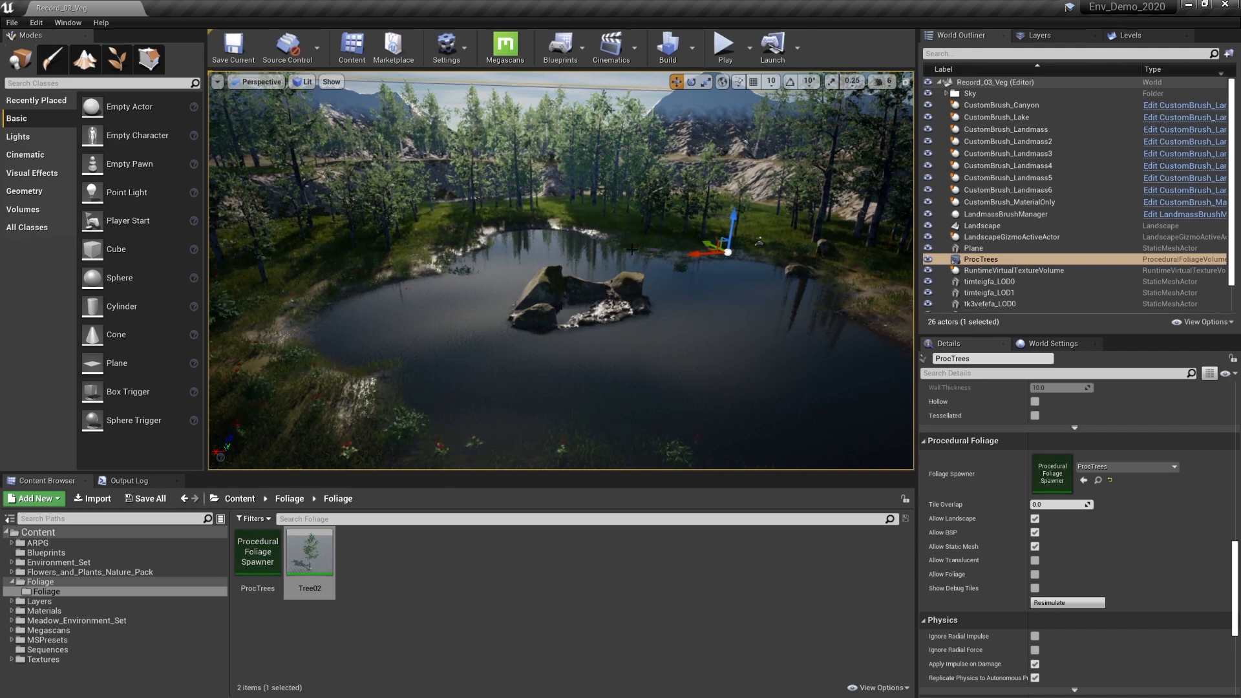
- Create a Procedural Foliage Spawner named ProcRocks in the Foliage folder and open it for editing
{"action": "right_click", "coordinate": [364, 566]}
{"action": "mouse_move", "coordinate": [433, 466]}
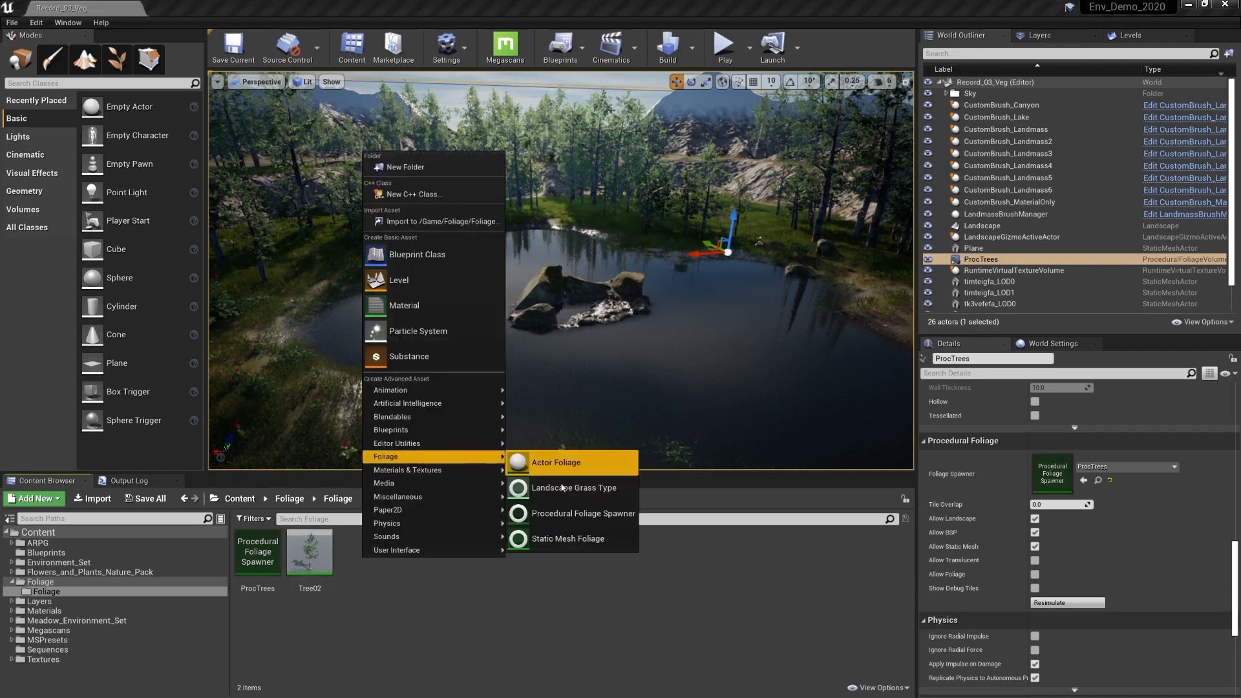
{"action": "left_click", "coordinate": [563, 516]}
{"action": "type", "text": "ProcRocks"}
{"action": "key", "text": "Return"}
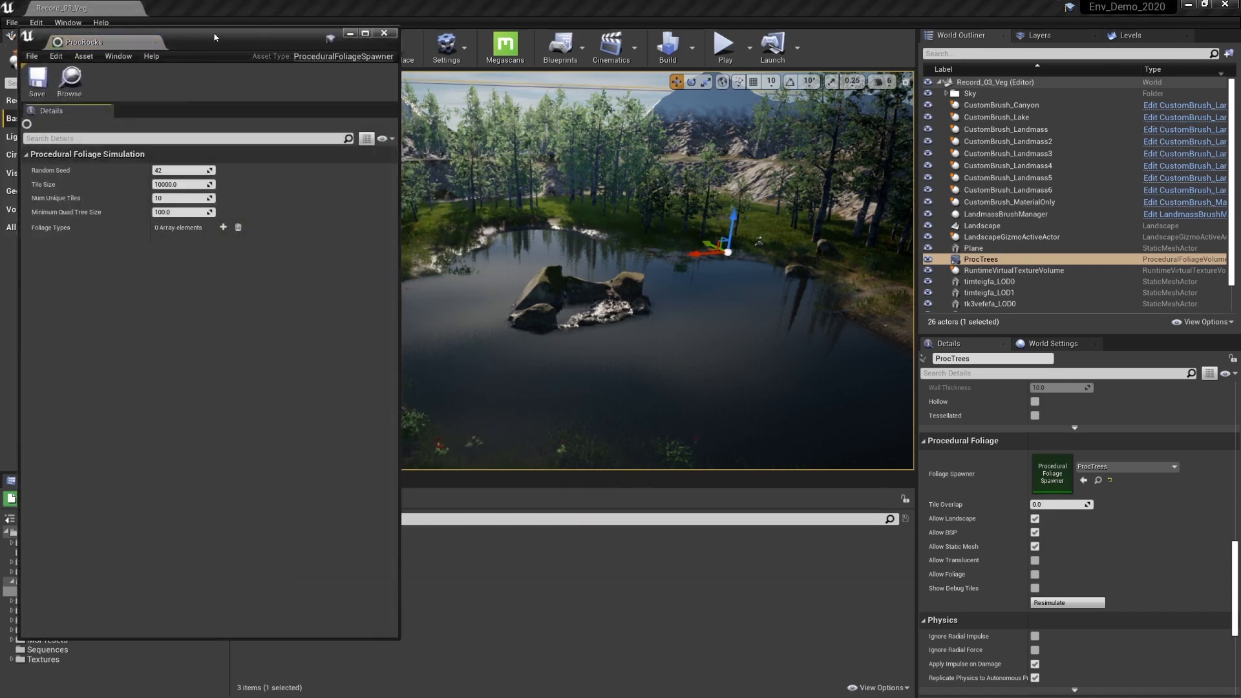
- Add the Rock_03 foliage type to the ProcRocks spawner, save the asset and close its editor
{"action": "left_click_drag", "start_coordinate": [208, 45], "coordinate": [966, 45]}
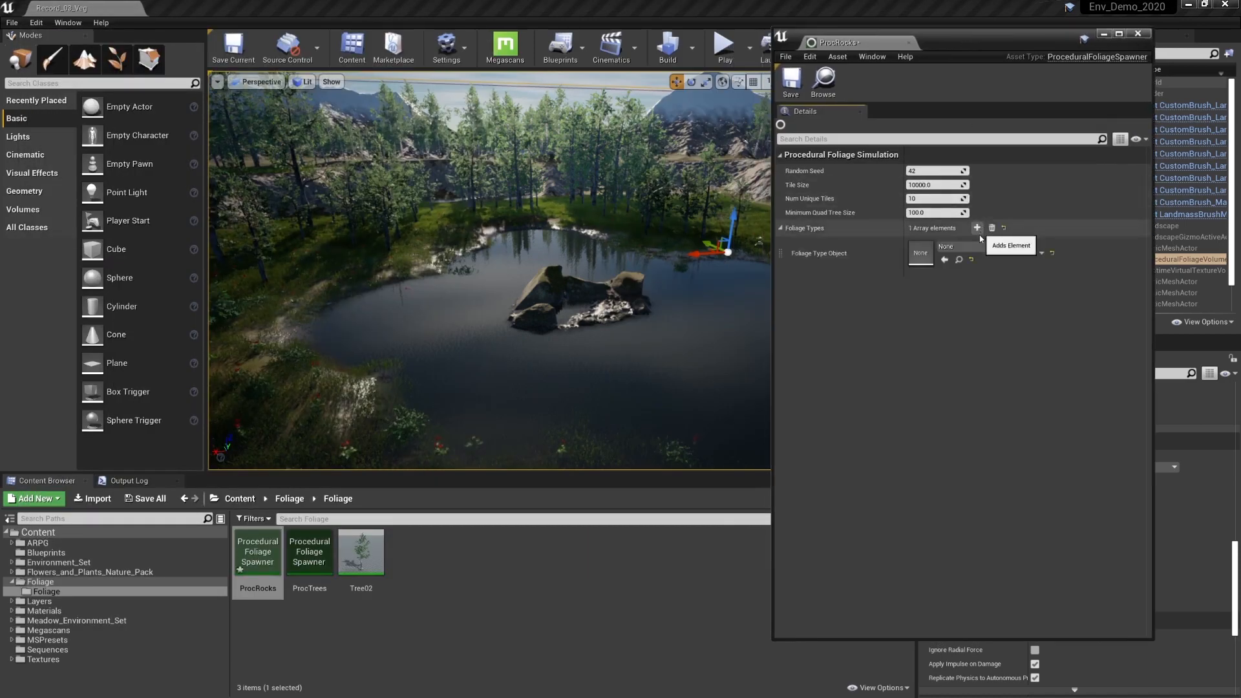
{"action": "left_click", "coordinate": [980, 247]}
{"action": "type", "text": "rock"}
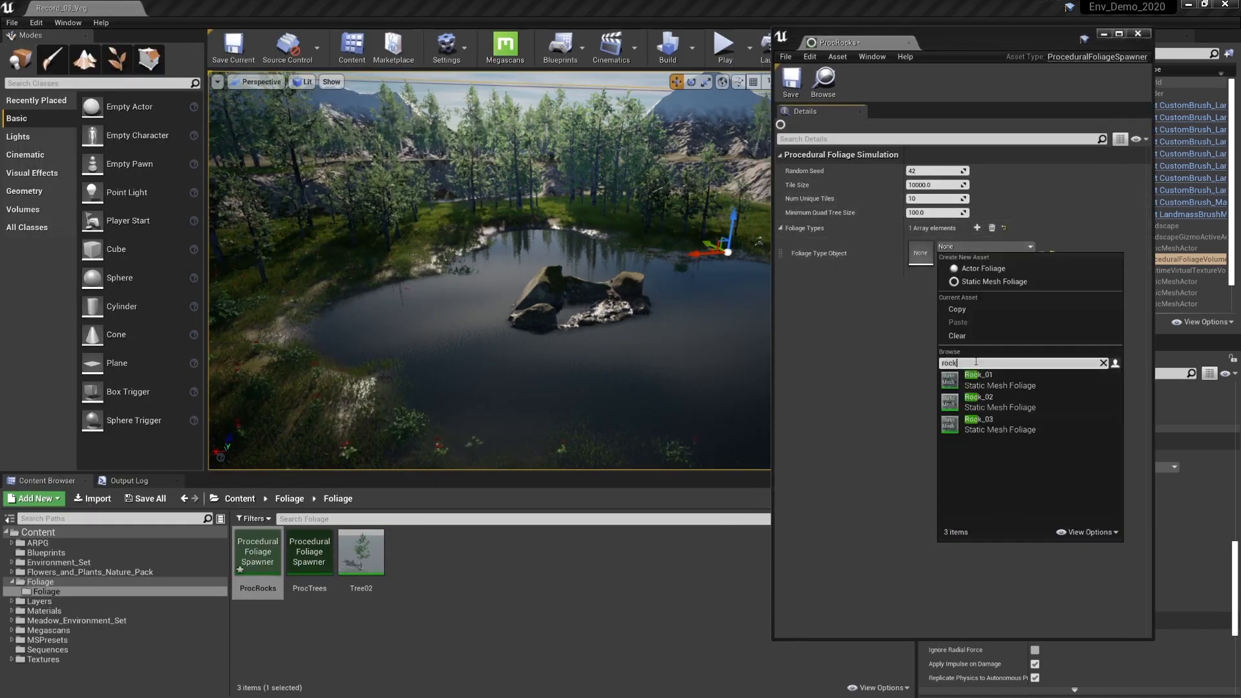
{"action": "left_click", "coordinate": [971, 419]}
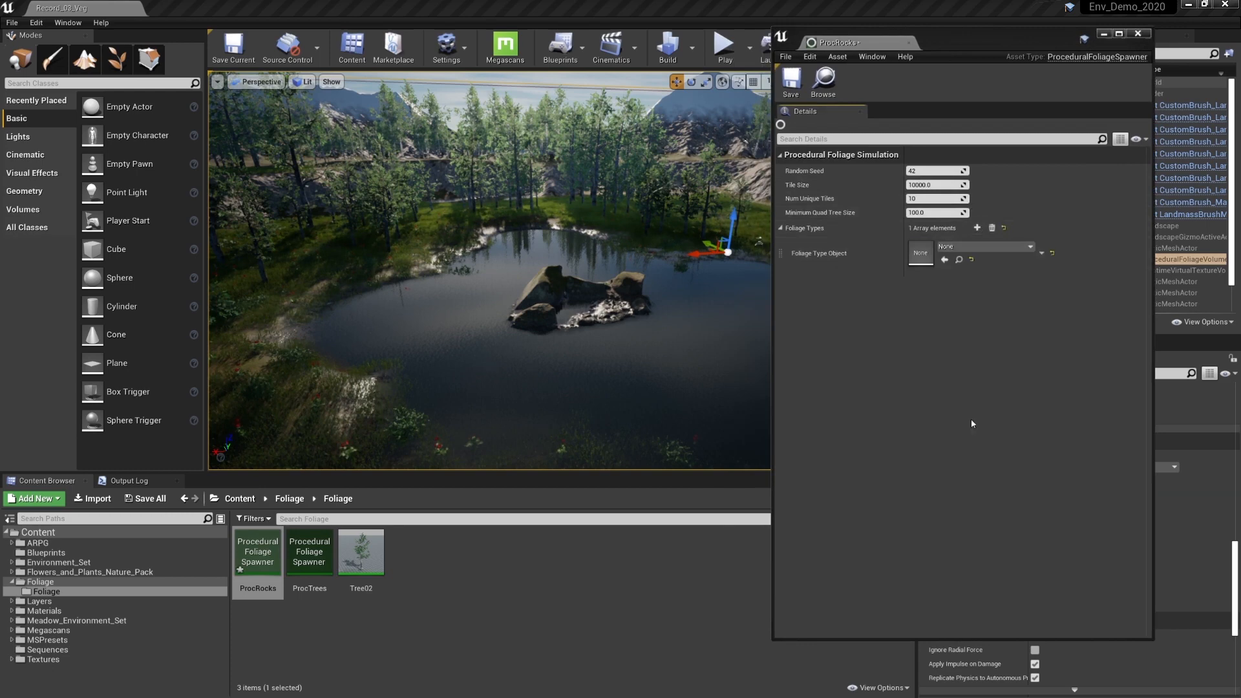
{"action": "left_click", "coordinate": [790, 84]}
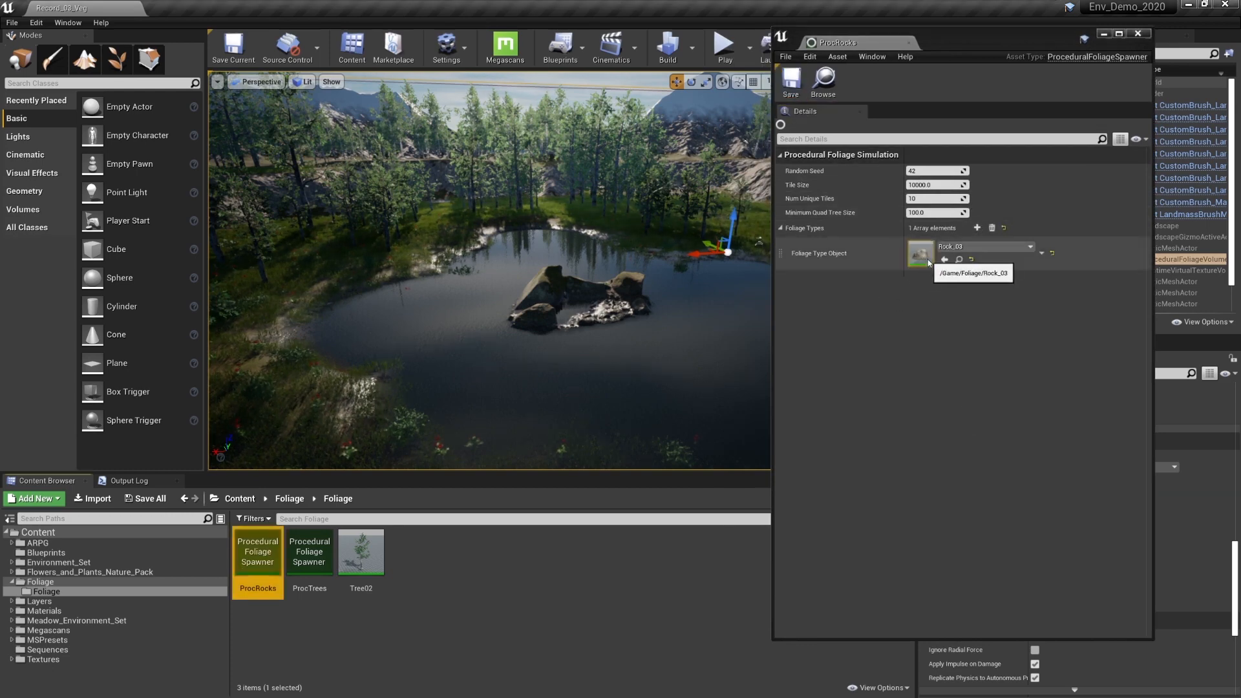
{"action": "left_click", "coordinate": [1139, 34]}
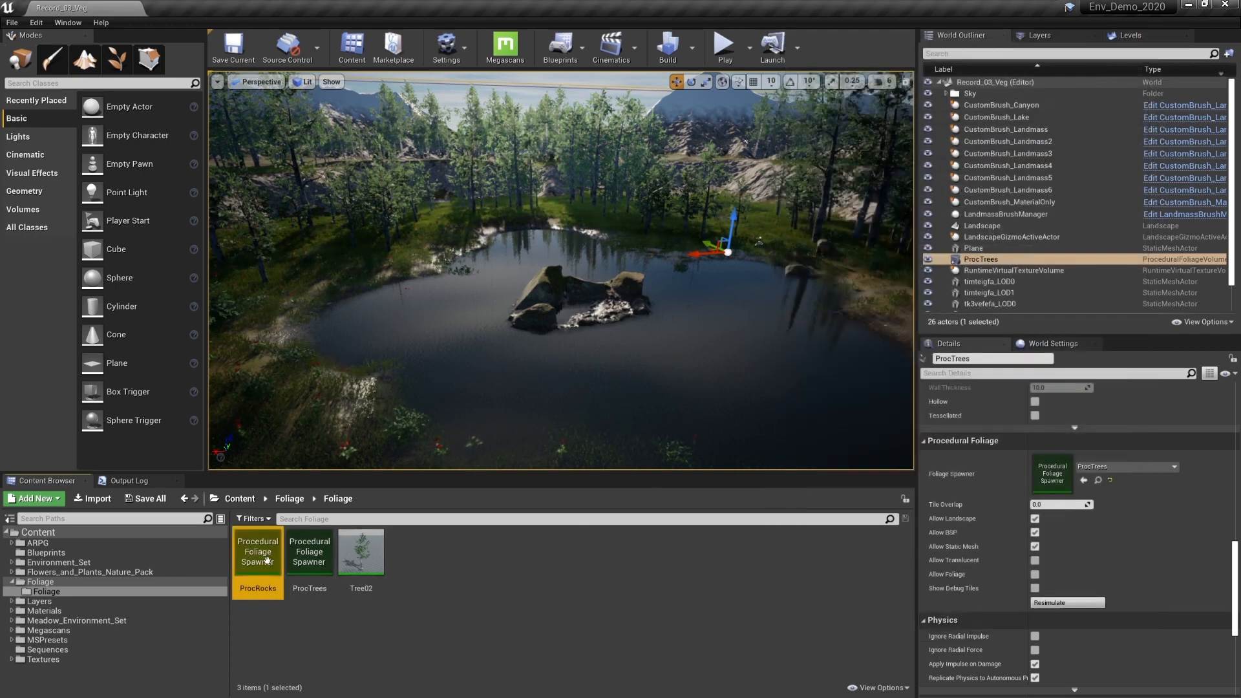
- Place the ProcRocks spawner in the level and resimulate its foliage
{"action": "left_click_drag", "start_coordinate": [267, 560], "coordinate": [571, 288]}
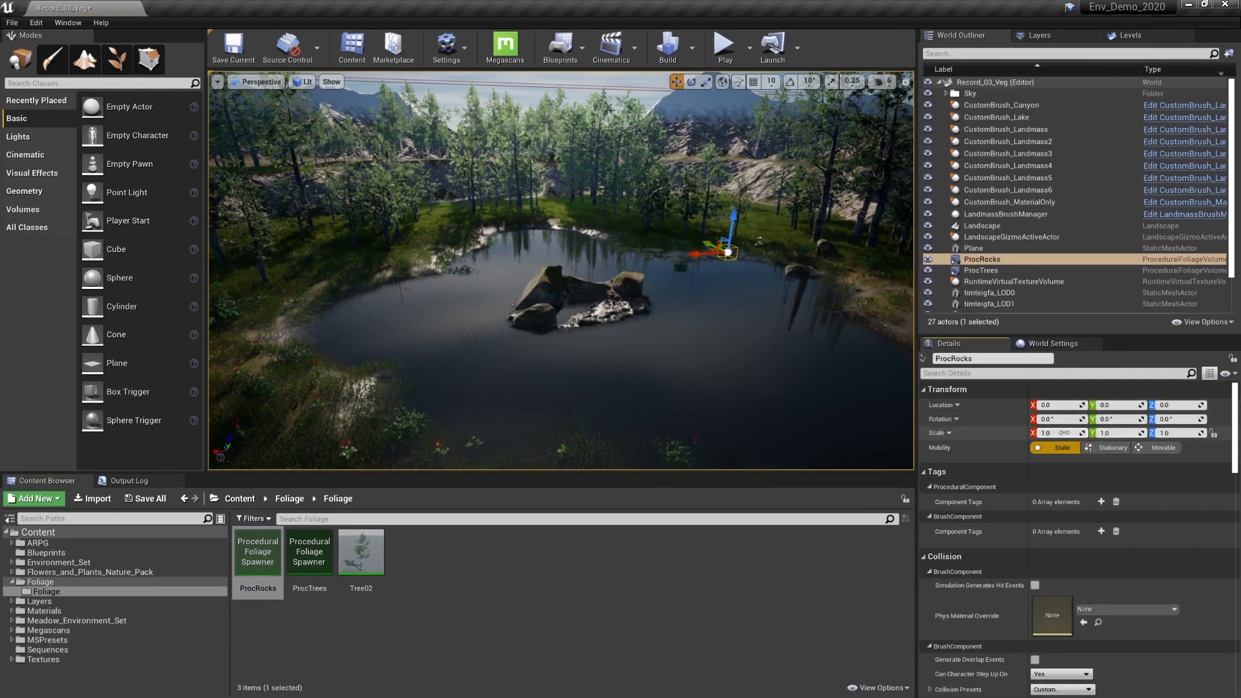
{"action": "scroll", "coordinate": [1051, 496], "scroll_direction": "down", "scroll_amount": 10}
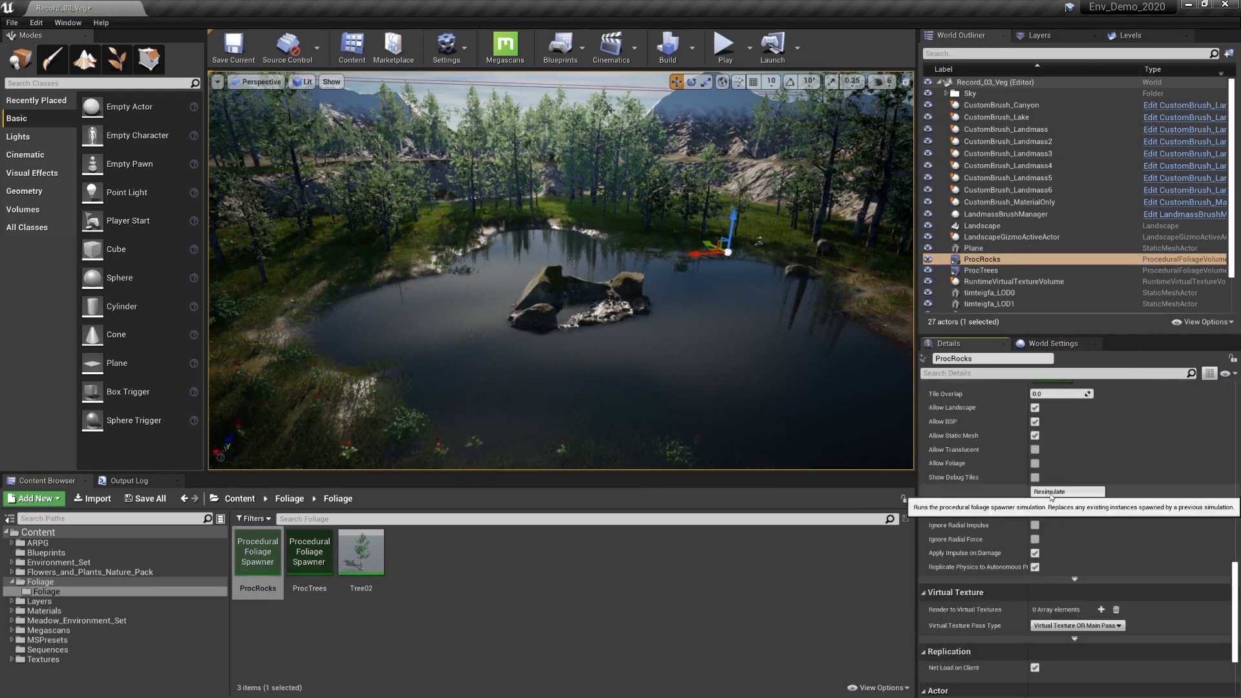
- Examine the rock distribution along the lake shore and in the grass between the trees
{"action": "key", "text": "w"}
{"action": "right_click_drag", "start_coordinate": [687, 366], "coordinate": [576, 330]}
{"action": "key", "text": "w"}
{"action": "key", "text": "w"}
{"action": "key", "text": "s"}
{"action": "key", "text": "w"}
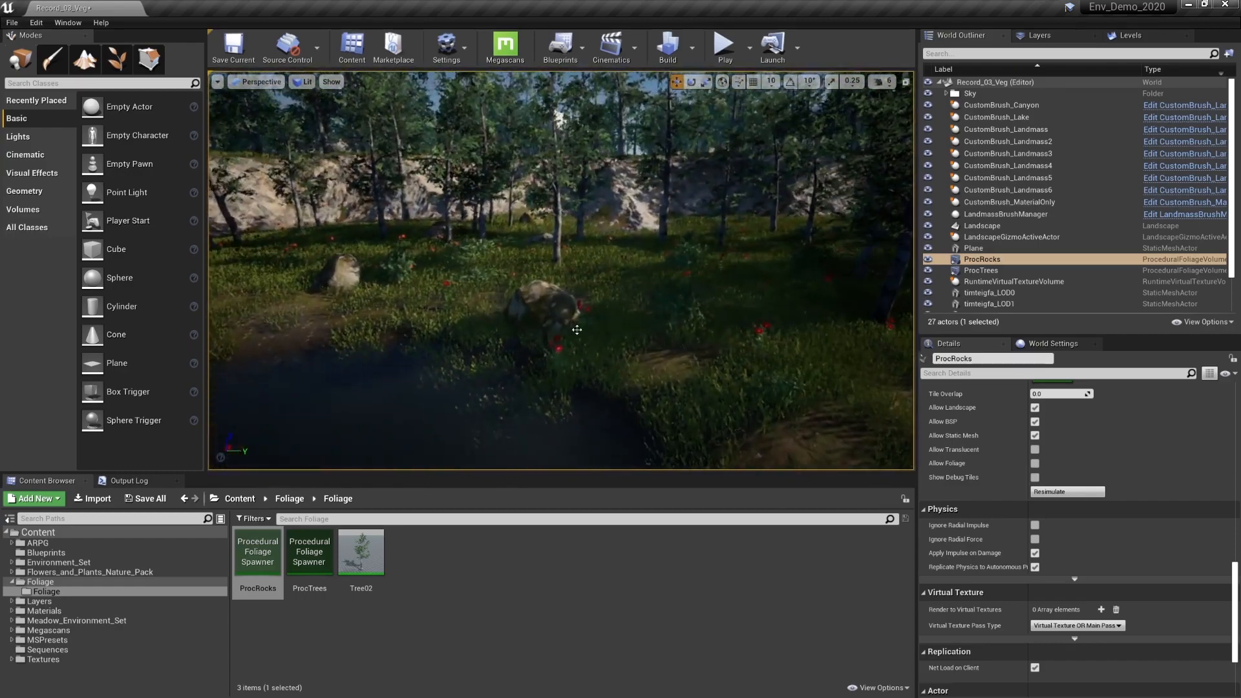
{"action": "key", "text": "s"}
{"action": "right_click_drag", "start_coordinate": [302, 277], "coordinate": [214, 277]}
{"action": "key", "text": "w"}
{"action": "key", "text": "s"}
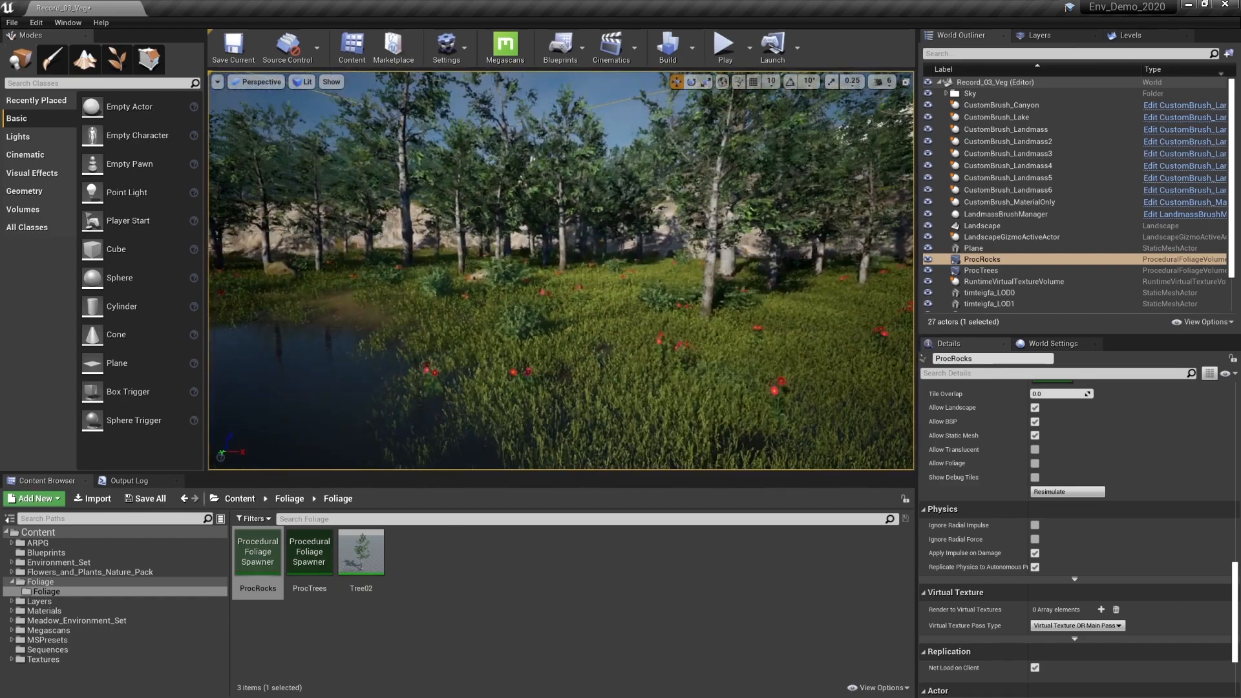
- Review the foliage types list of the ProcRocks spawner, locate the asset in its folder and close the editor
{"action": "double_click", "coordinate": [252, 555]}
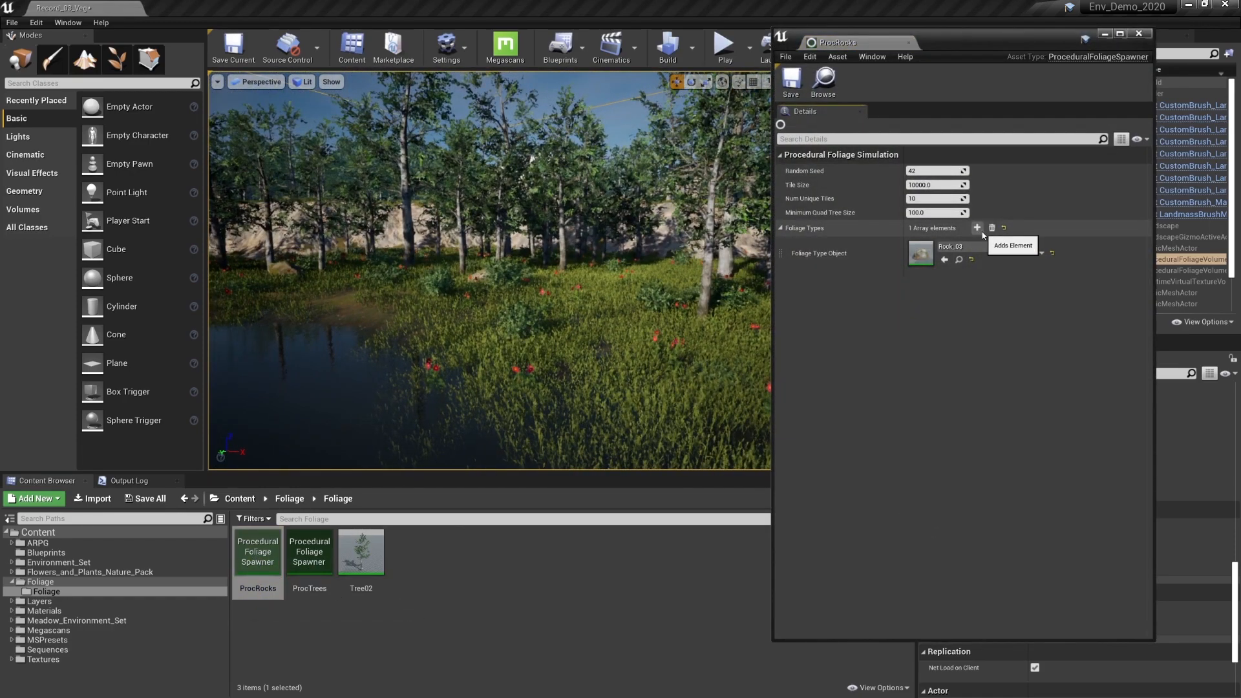
{"action": "left_click", "coordinate": [822, 82]}
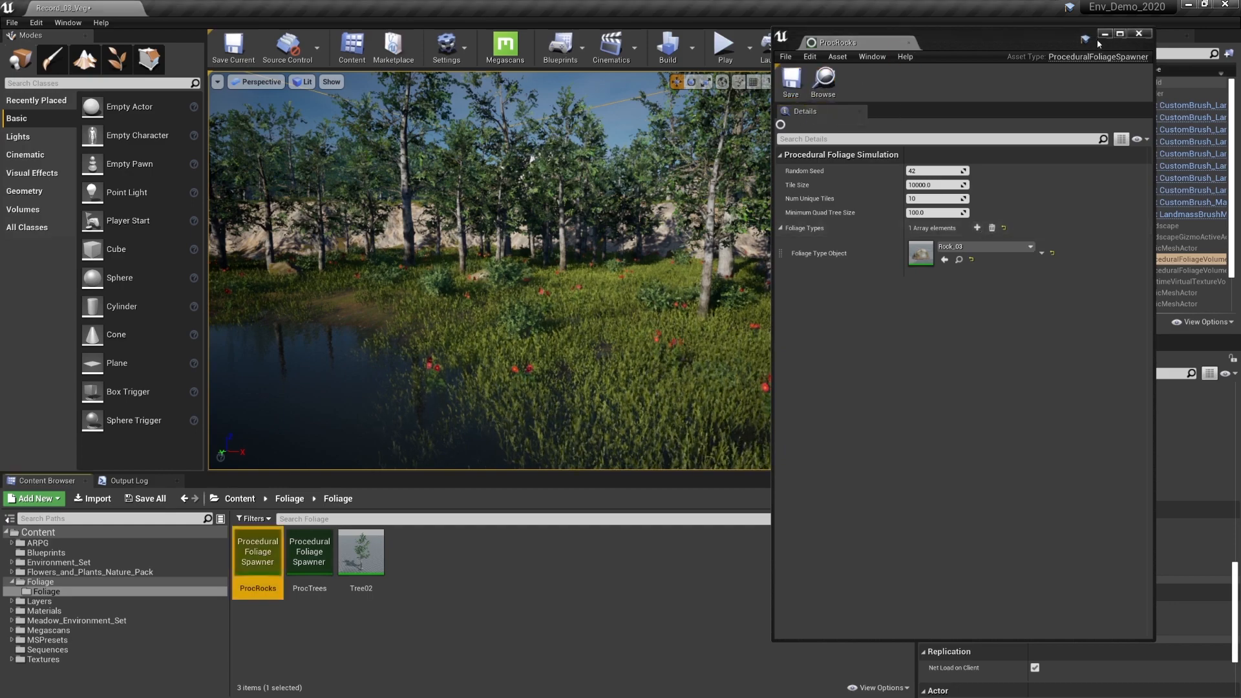
{"action": "left_click", "coordinate": [1140, 36]}
{"action": "right_click_drag", "start_coordinate": [561, 324], "coordinate": [585, 326]}
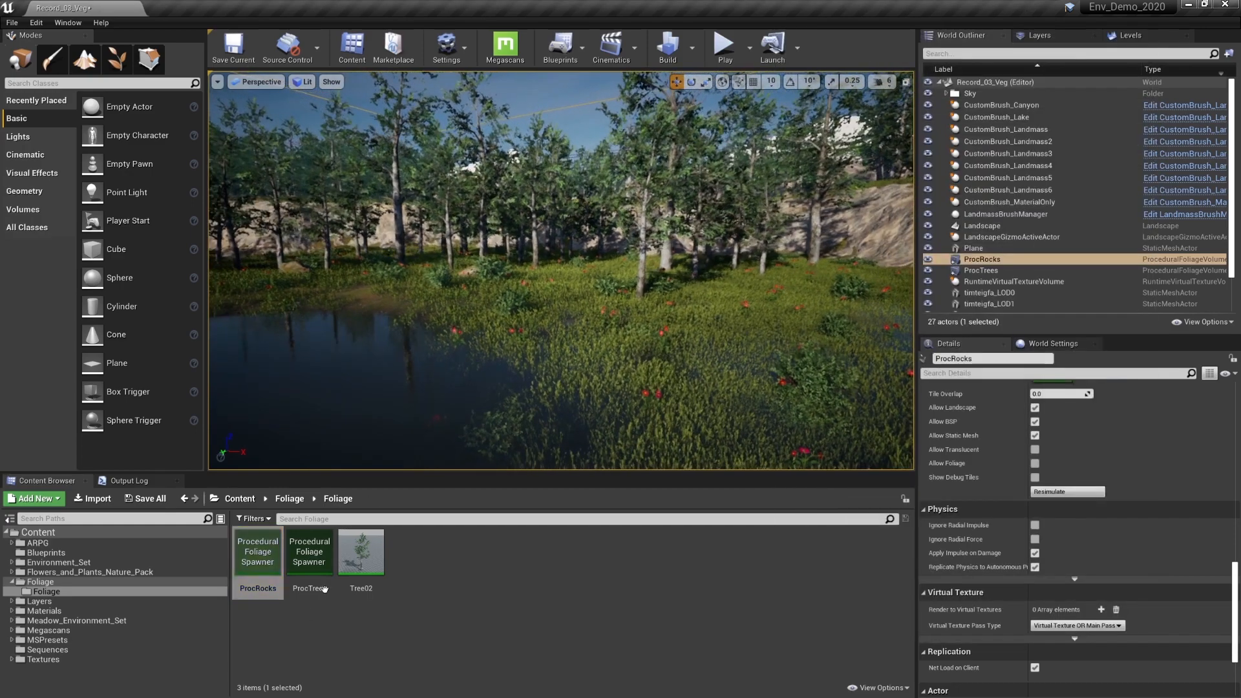
- Review Tree02's instance settings, including cull distance and distance field lighting, and close the foliage type editor
{"action": "double_click", "coordinate": [361, 553]}
{"action": "scroll", "coordinate": [1133, 540], "scroll_direction": "down", "scroll_amount": 10}
{"action": "scroll", "coordinate": [1132, 546], "scroll_direction": "down", "scroll_amount": 3}
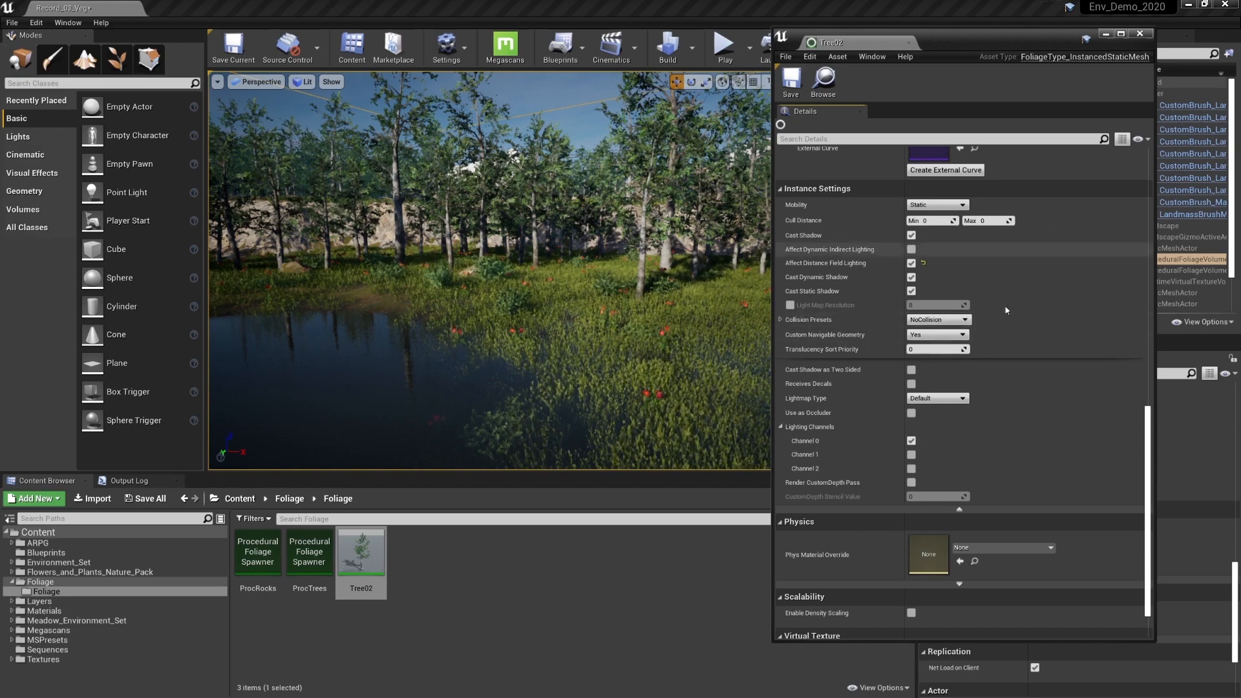
{"action": "left_click", "coordinate": [1141, 34]}
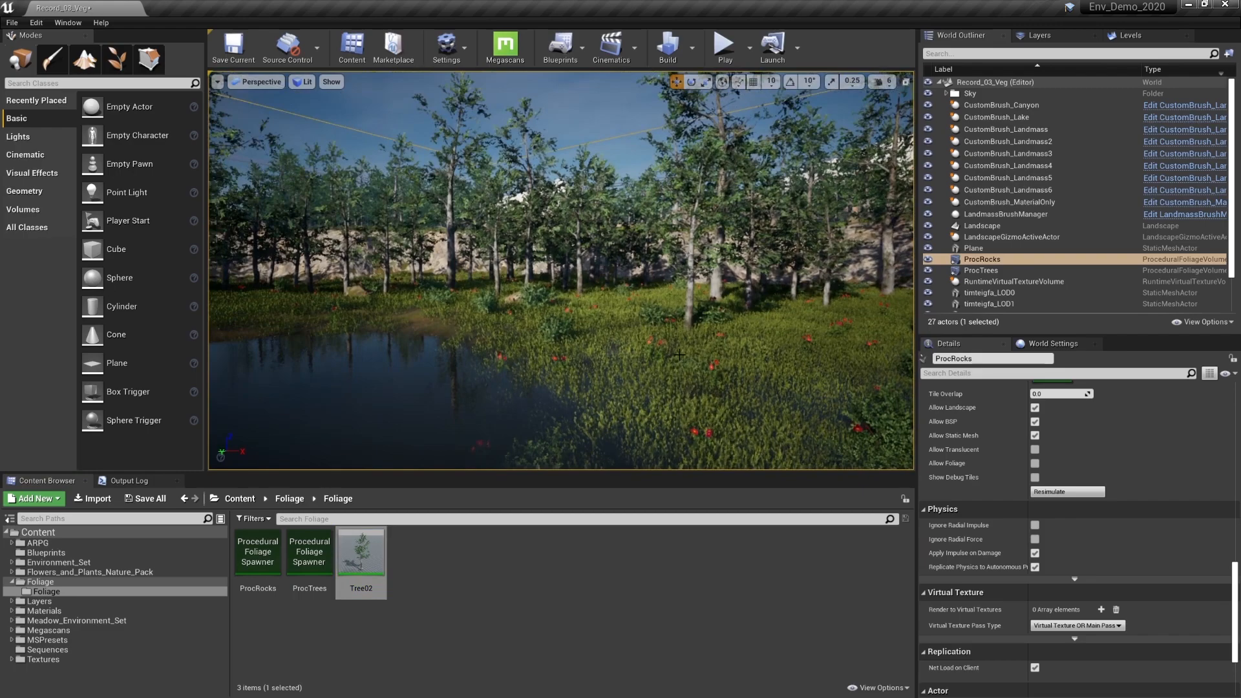
- Rotate the sun to backlight the forest, checking several light directions from a view across the lake
{"action": "mouse_move", "coordinate": [680, 354]}
{"action": "right_mouse_down"}
{"action": "mouse_move", "coordinate": [395, 346]}
{"action": "mouse_move", "coordinate": [686, 354]}
{"action": "right_mouse_up"}
{"action": "key", "text": "d"}
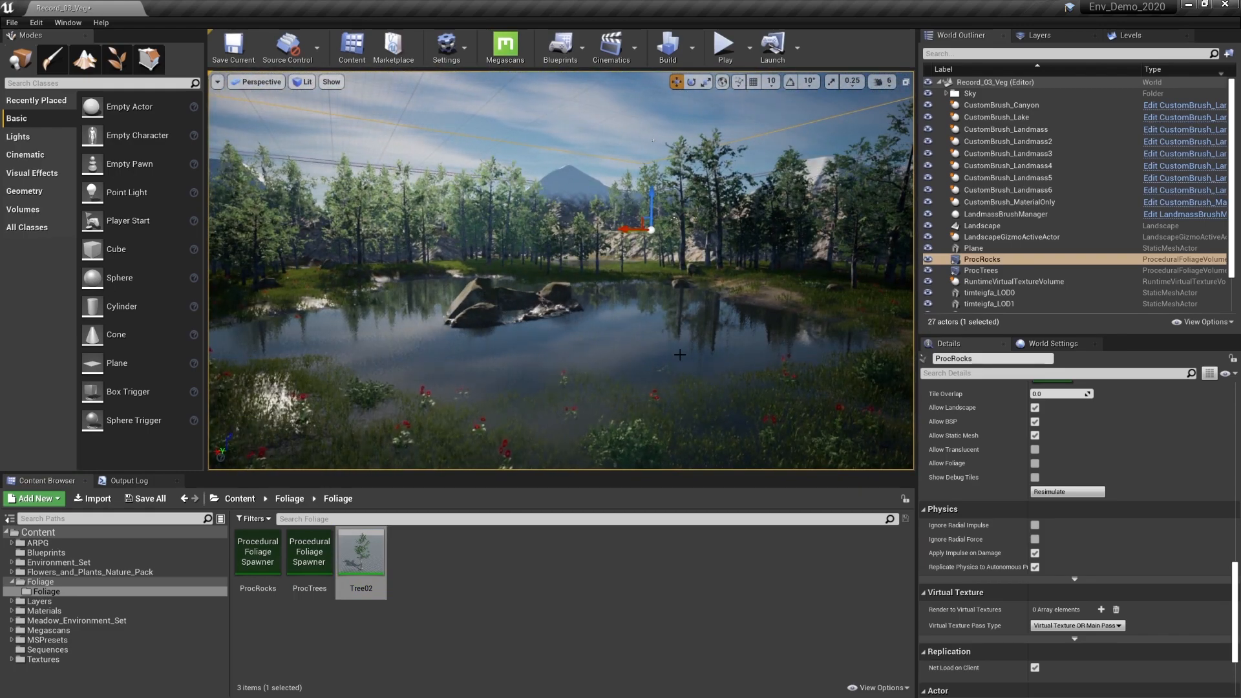
{"action": "key", "text": "ctrl+l"}
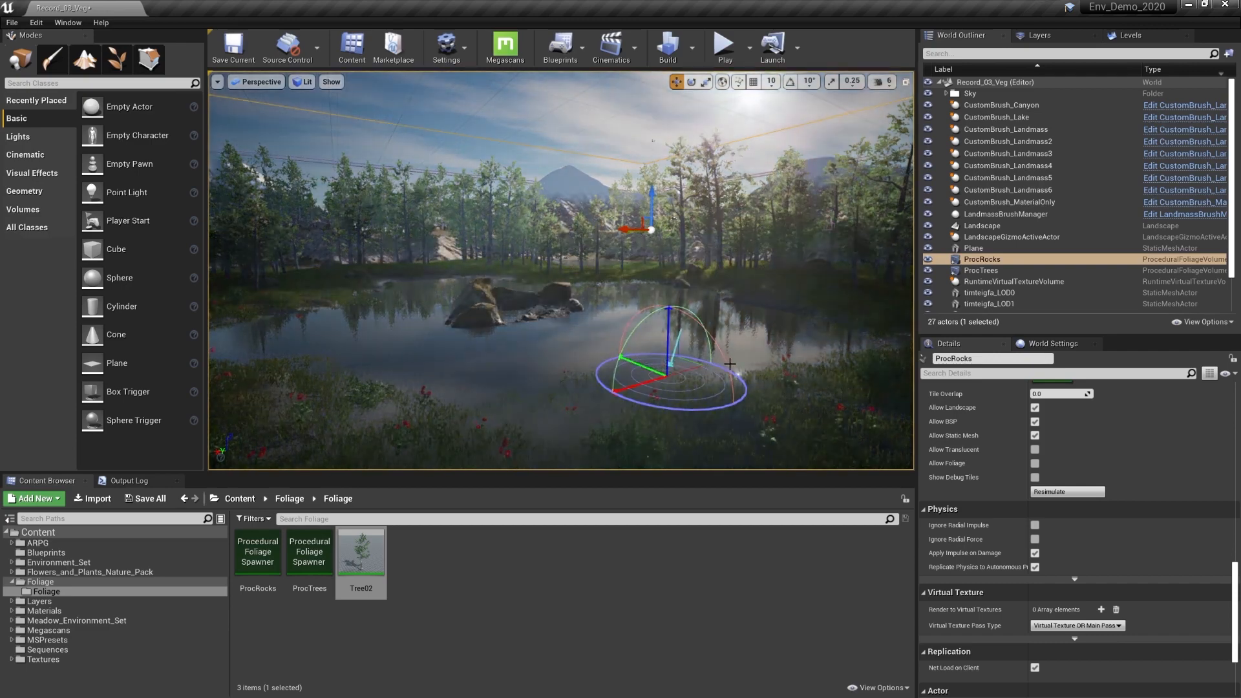
{"action": "key", "text": "ctrl+l"}
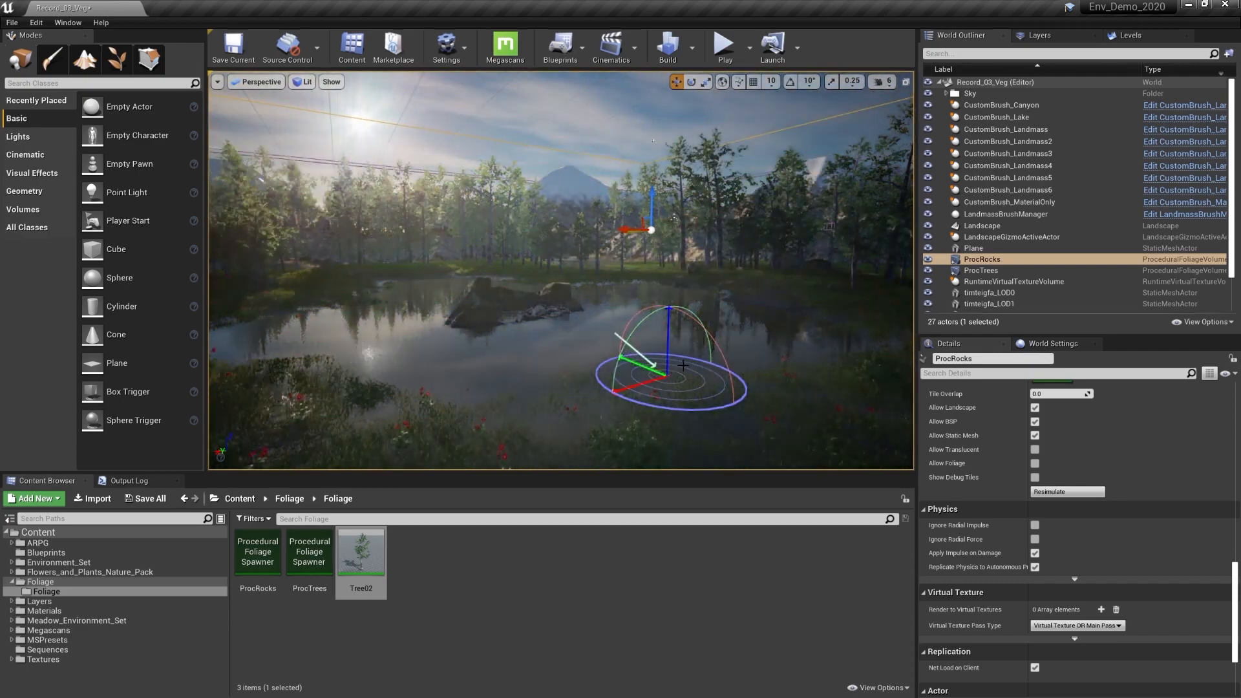
{"action": "key", "text": "ctrl+l"}
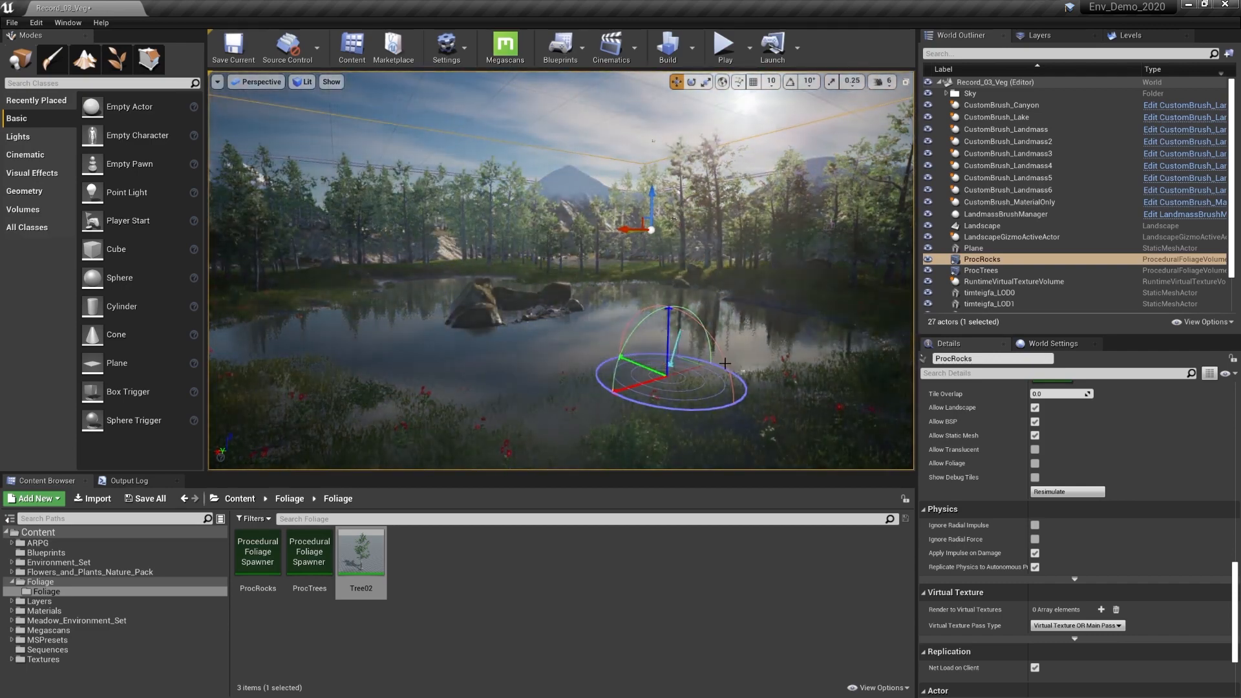
{"action": "key", "text": "ctrl+l"}
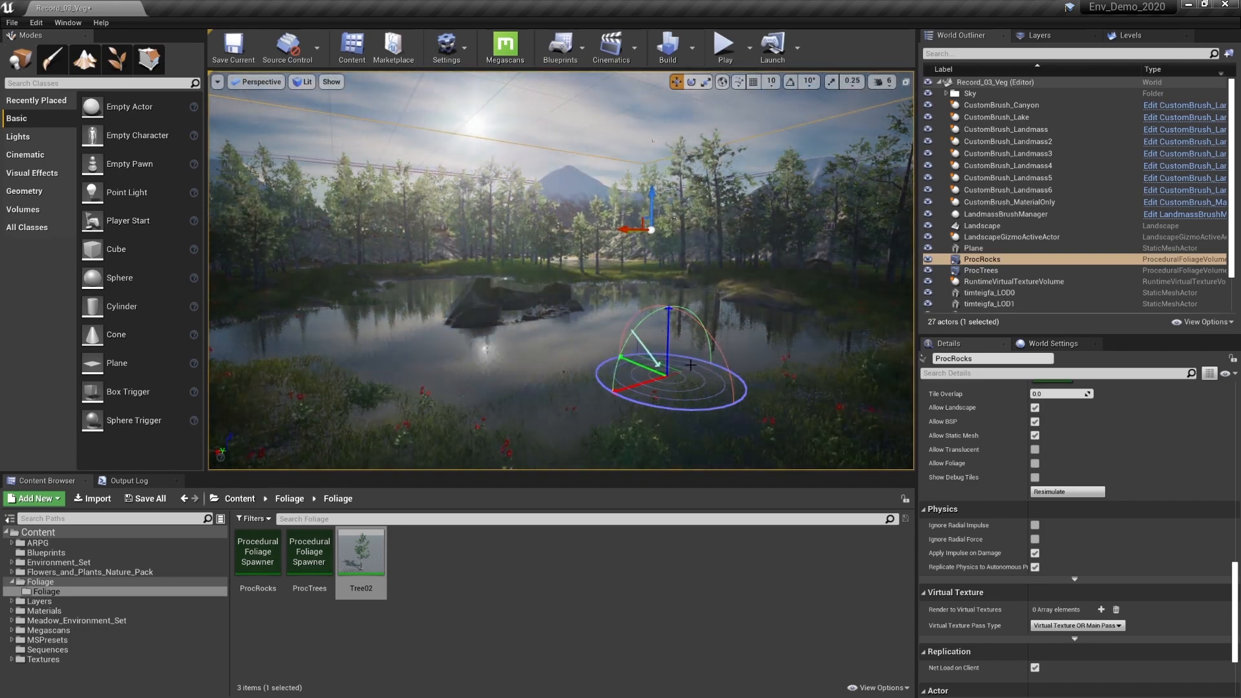
{"action": "key", "text": "ctrl+l"}
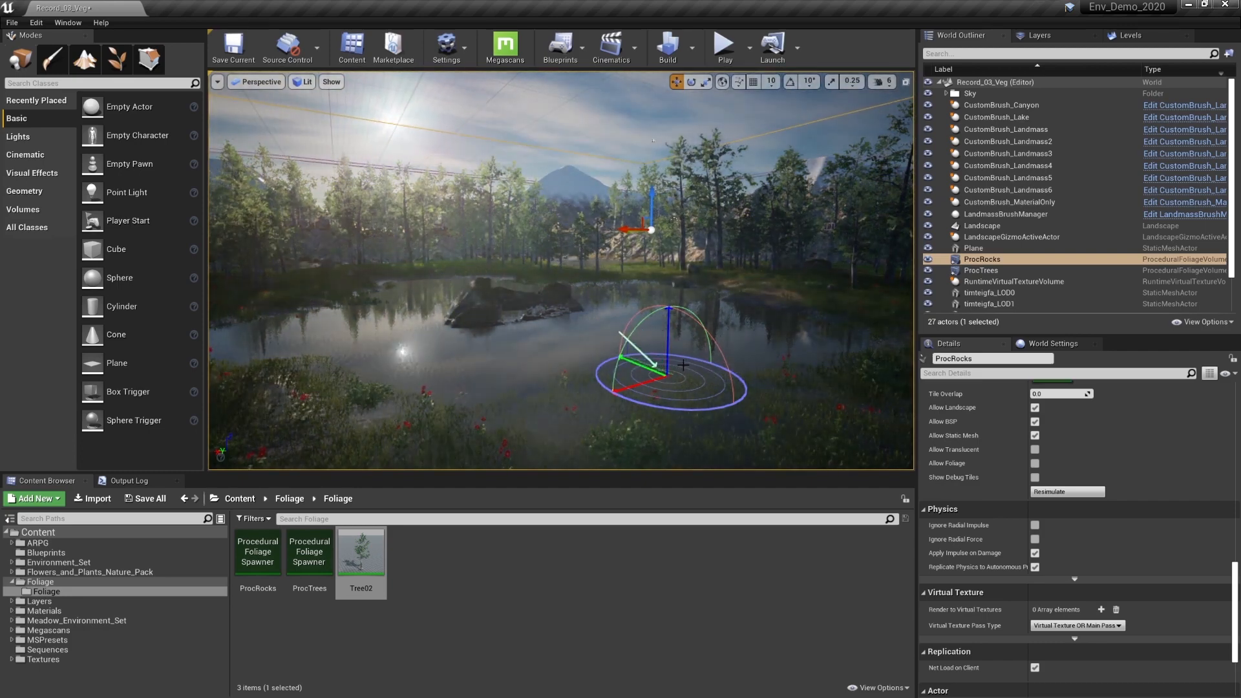
{"action": "key", "text": "ctrl+l"}
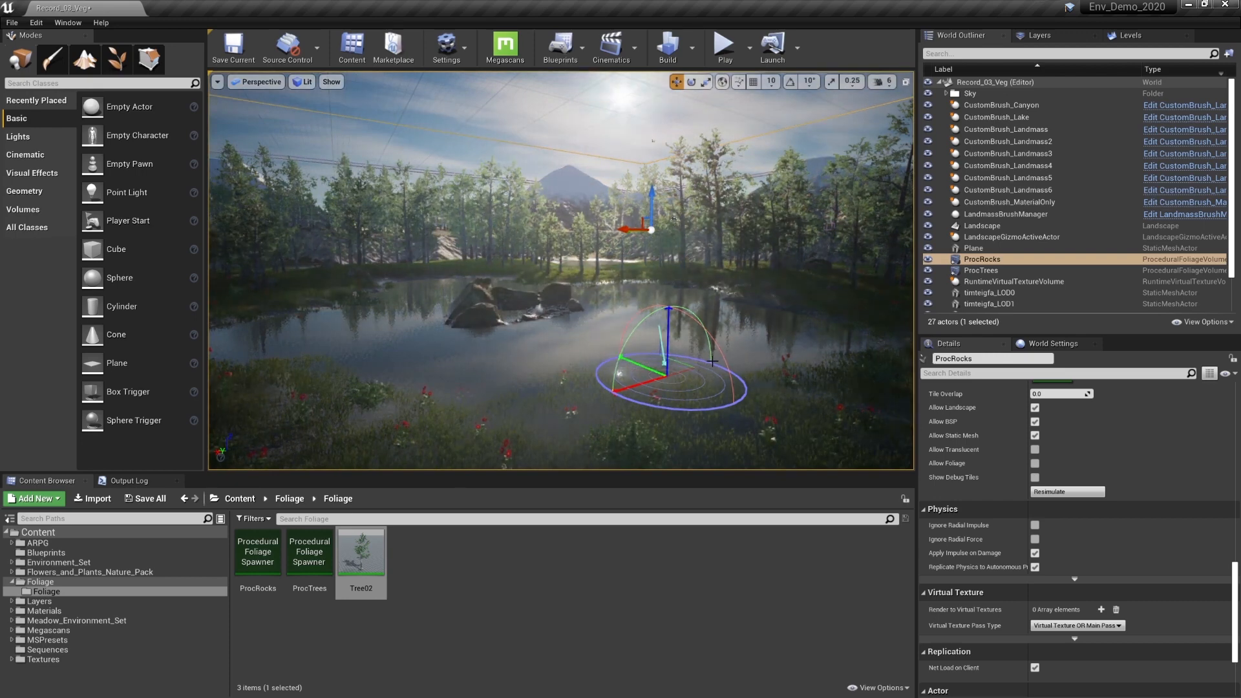
{"action": "key", "text": "ctrl+l"}
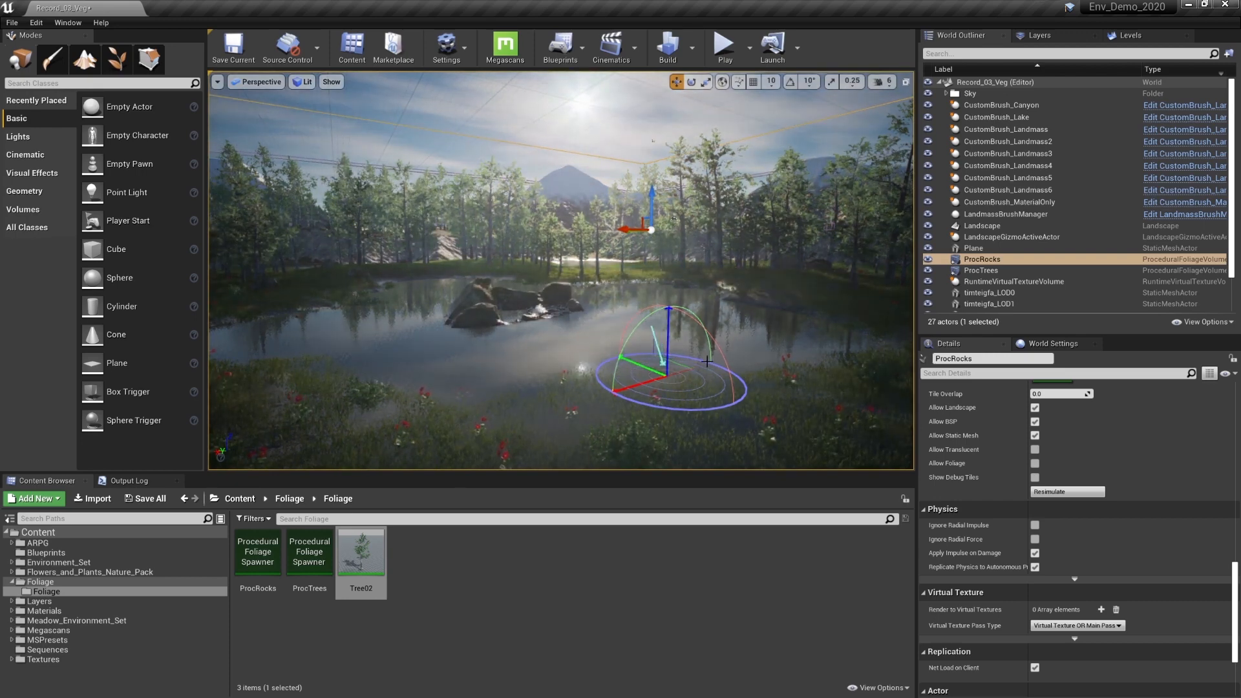